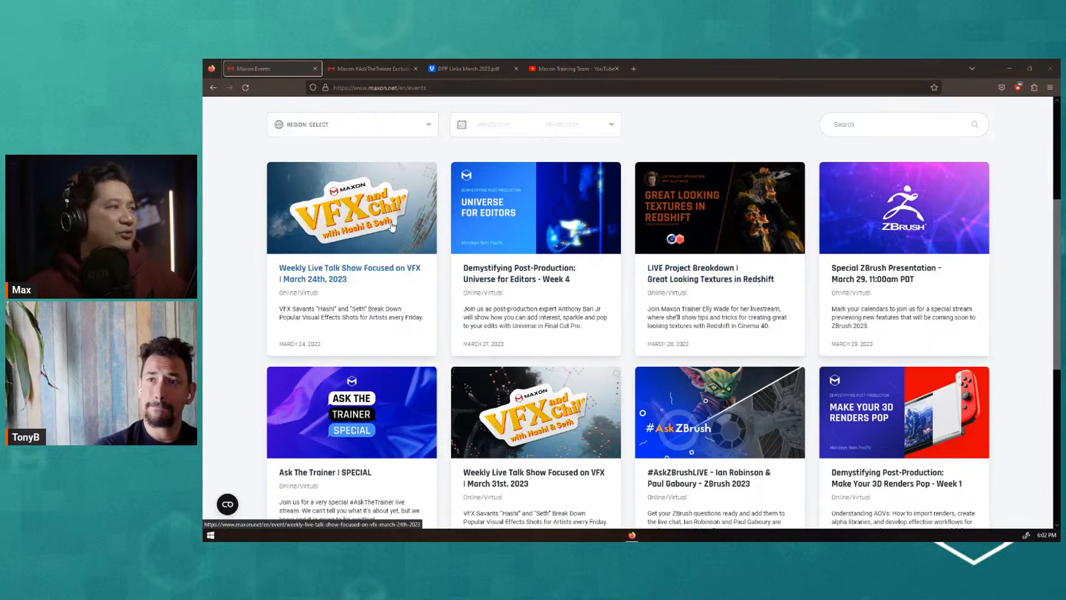
Step: Look through the upcoming event cards on the Maxon events page
scroll(403, 237, up, 1)
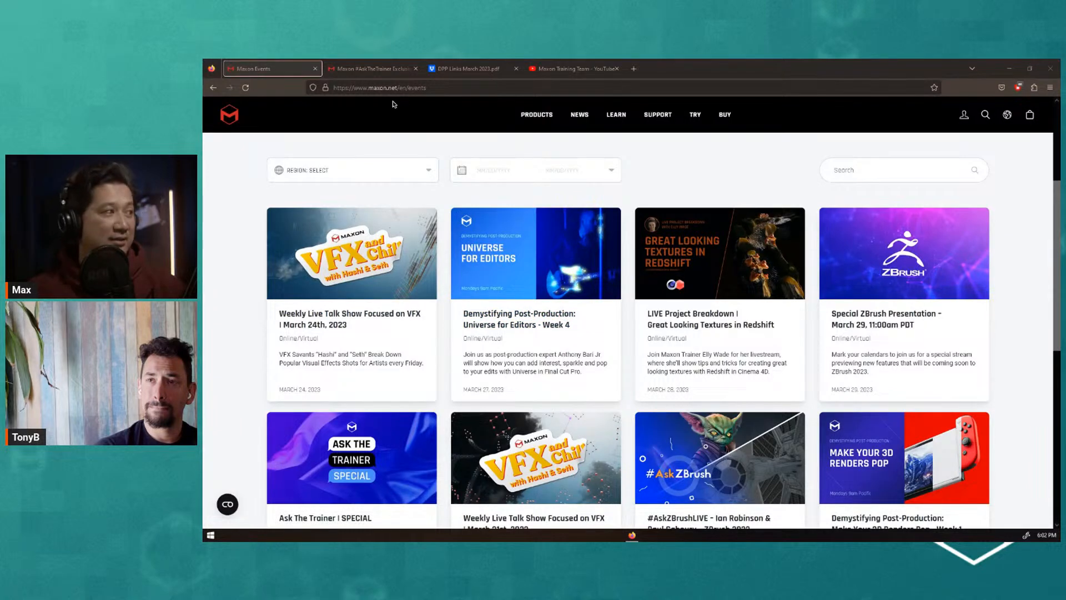
scroll(381, 347, down, 3)
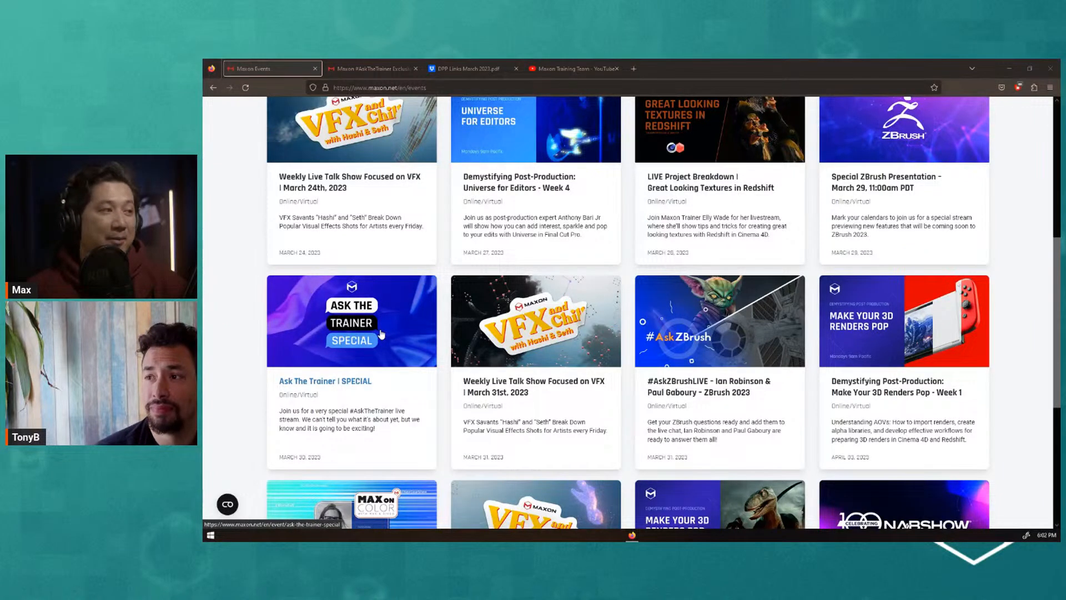
scroll(381, 333, up, 1)
scroll(381, 334, up, 1)
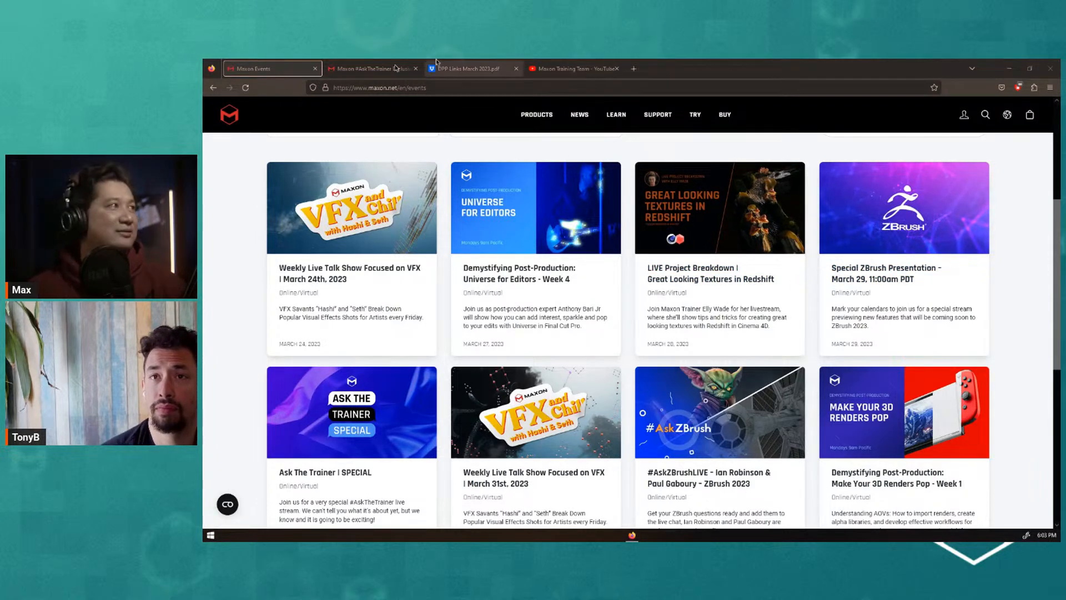
Step: Open the Maxon #AskTheTrainer Exclusive Wear store page and look over the T-shirt listings
click(360, 69)
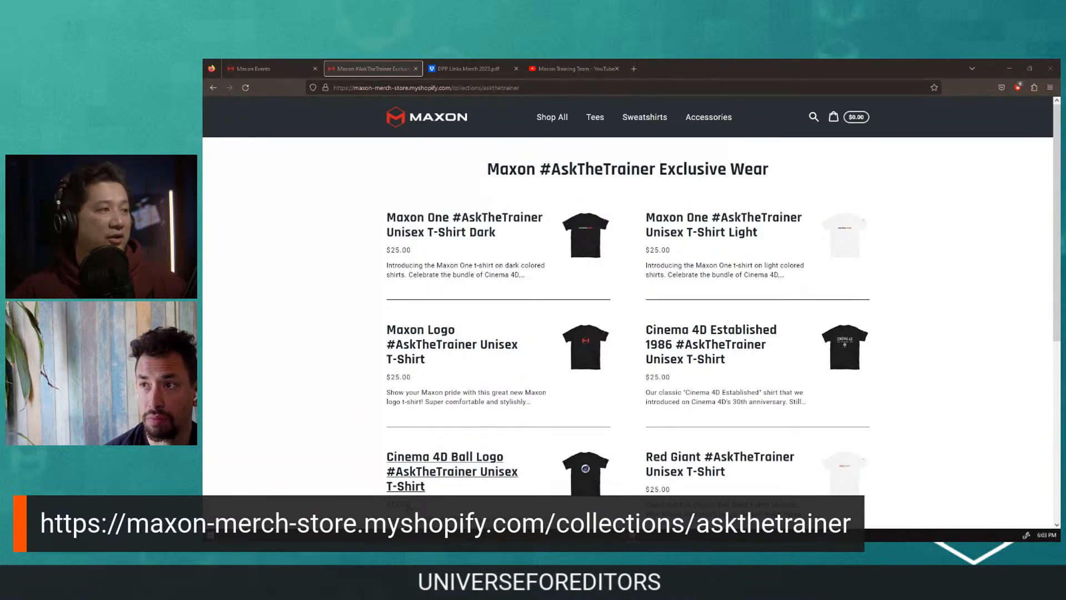
scroll(630, 311, down, 5)
scroll(631, 310, up, 6)
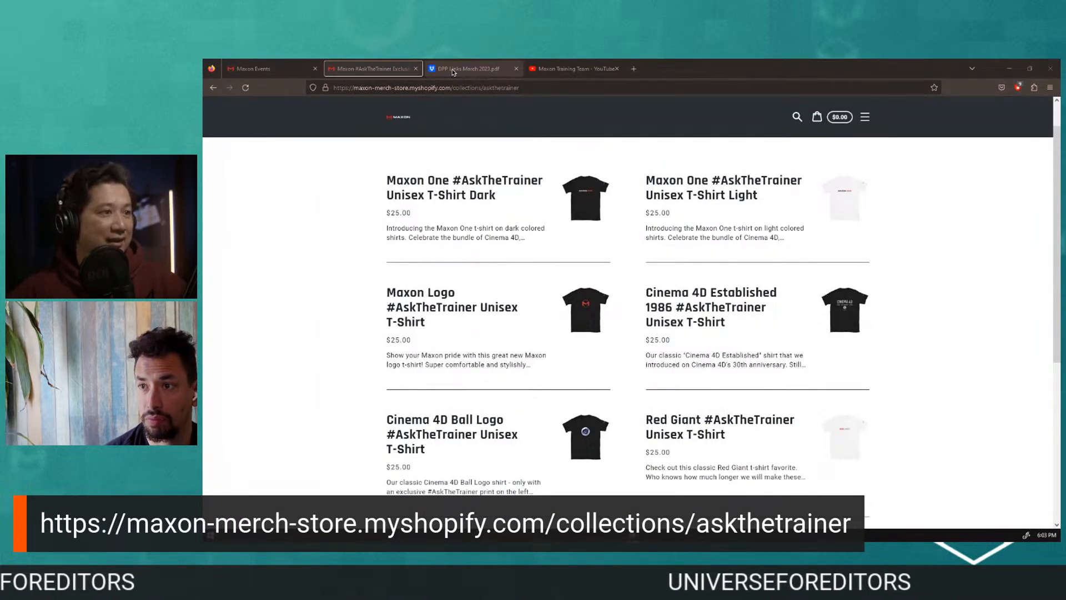
Step: Open DPP Links March 2023.pdf and read through the links mentioned in the webinars
click(453, 70)
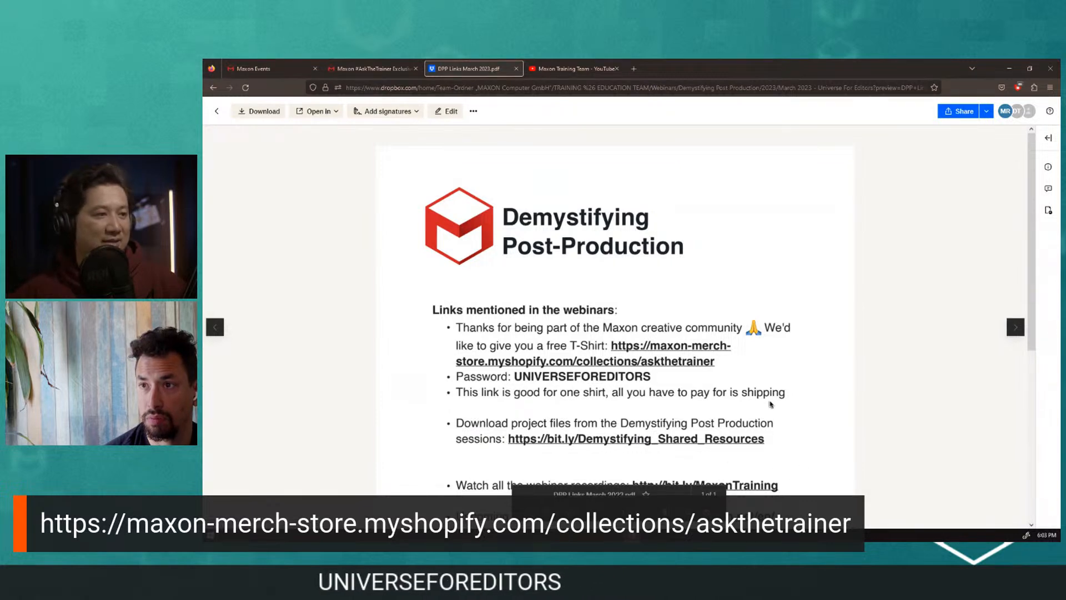
scroll(772, 404, down, 4)
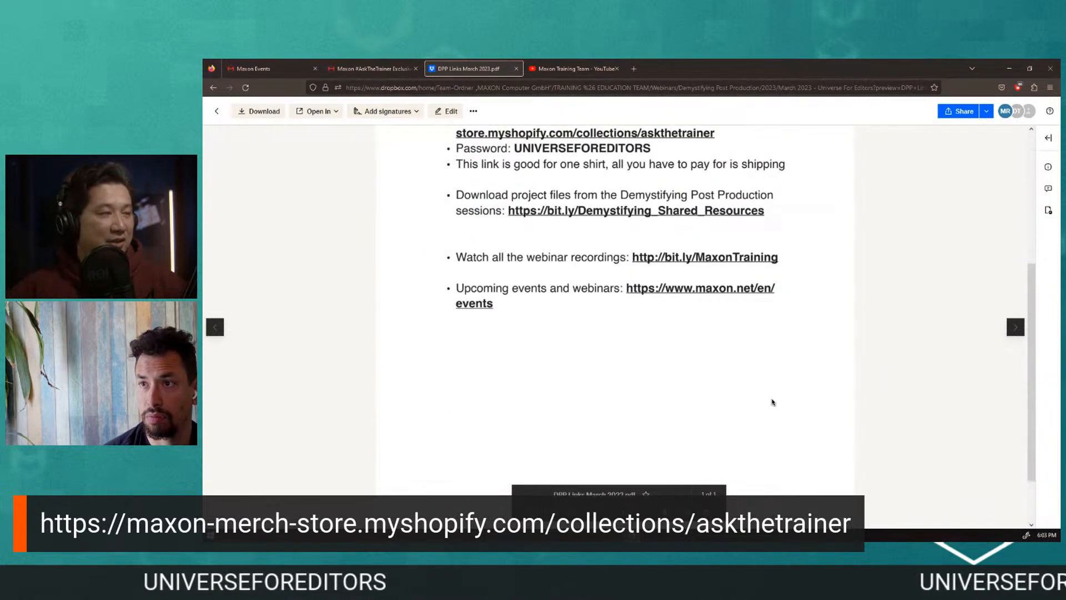
scroll(571, 221, up, 4)
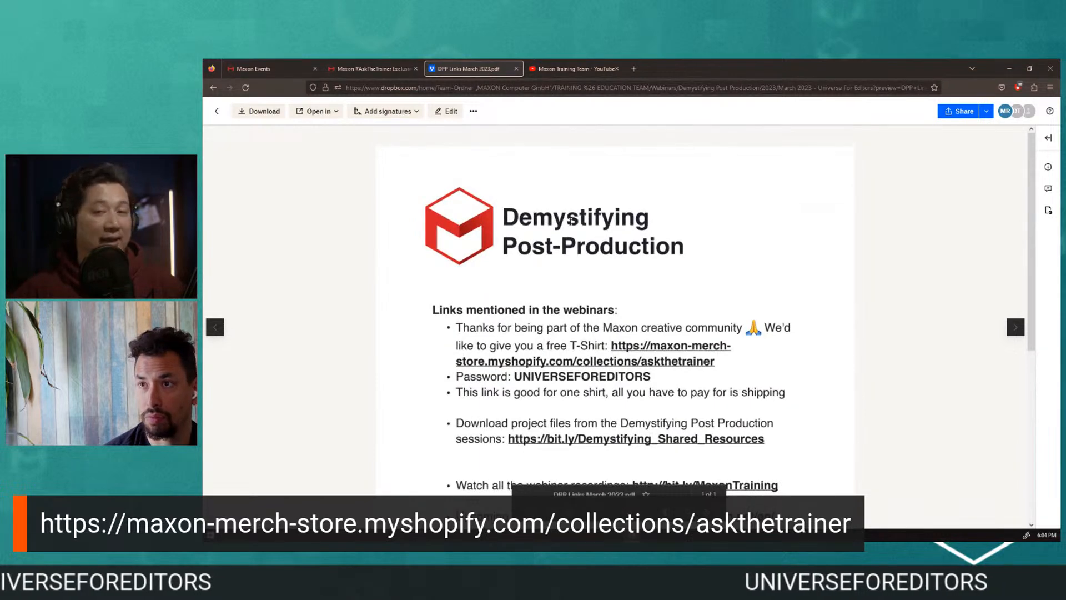
scroll(571, 218, down, 1)
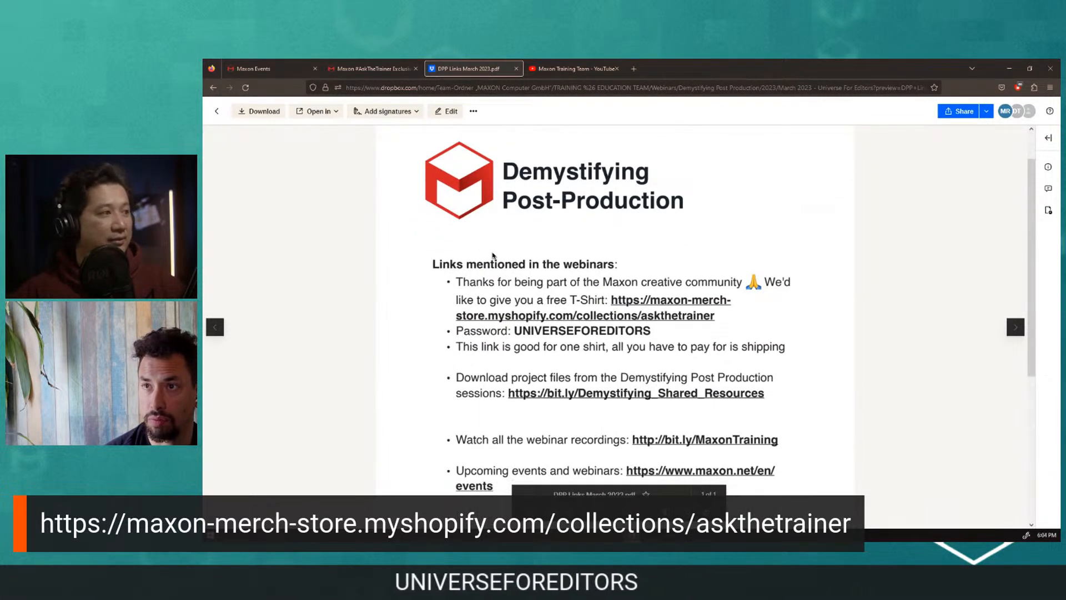
scroll(494, 316, down, 2)
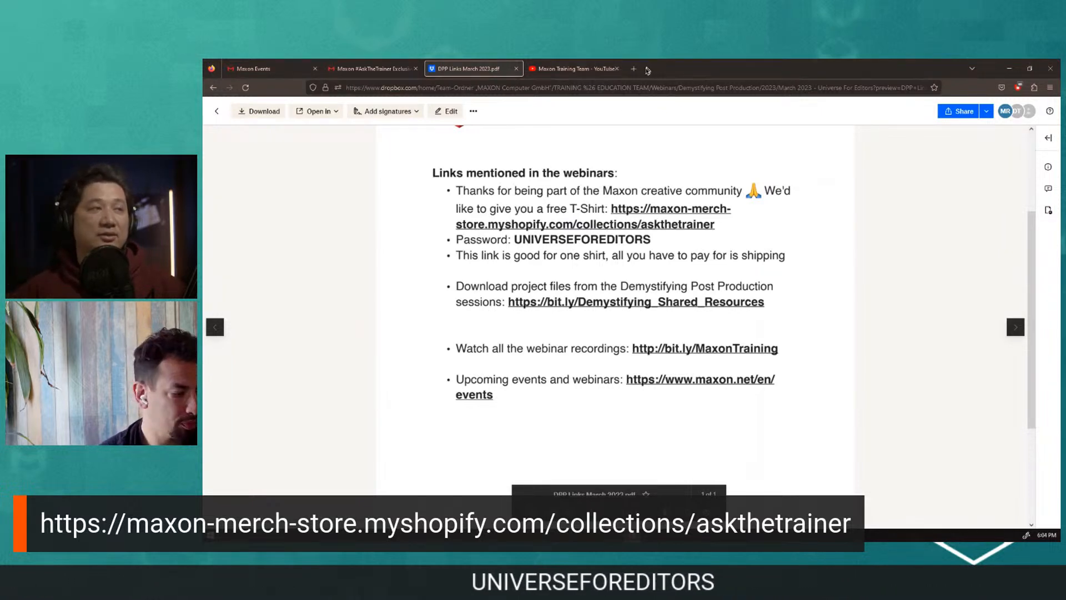
Step: Open the Maxon Training Team YouTube channel and view its upcoming live streams and videos
click(567, 70)
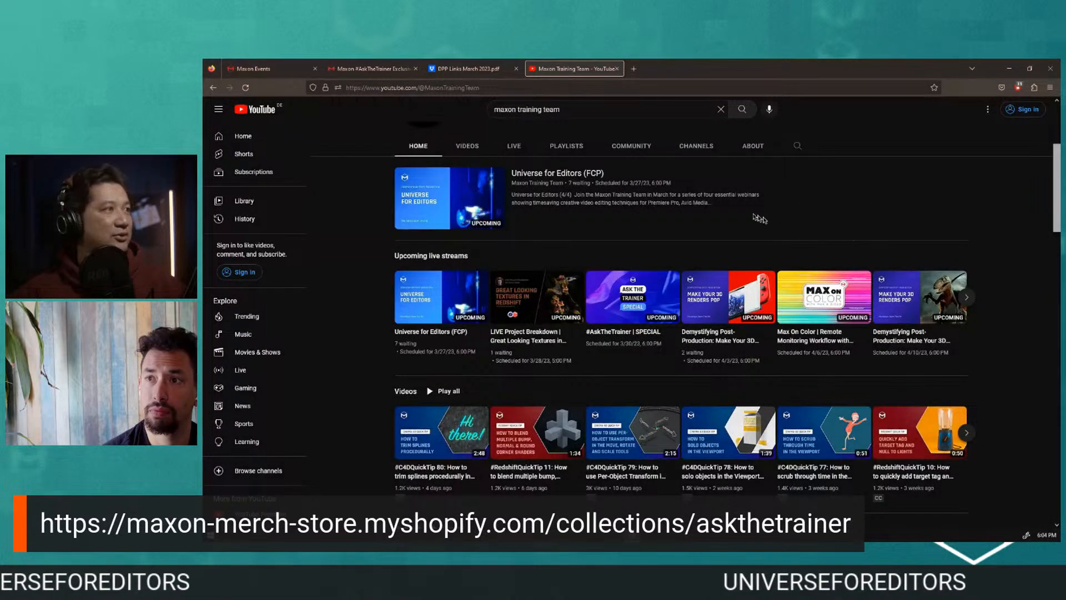
scroll(767, 246, up, 3)
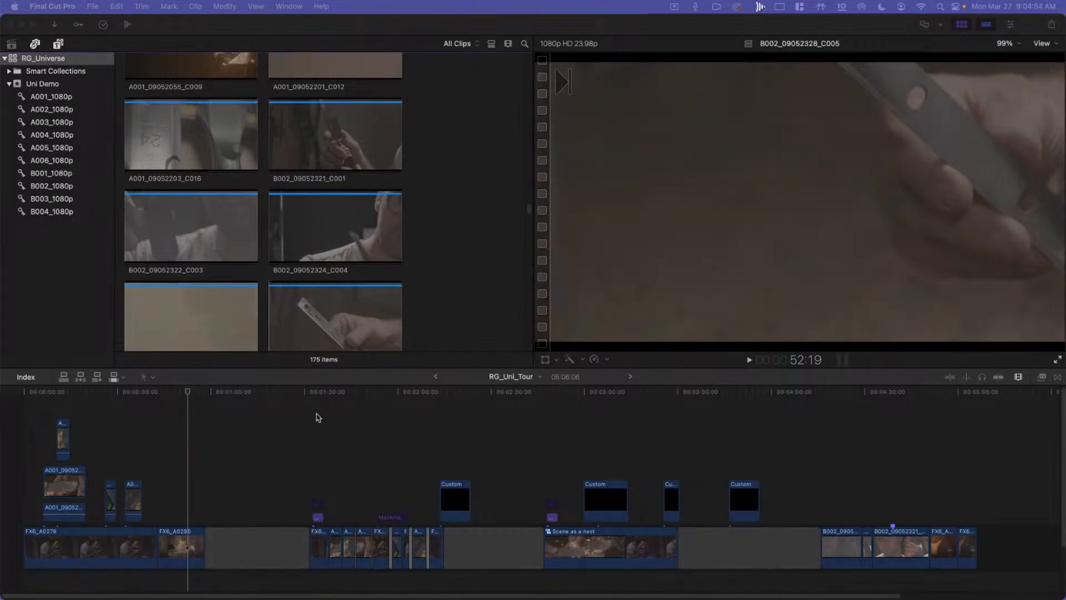
Step: Switch to Final Cut Pro and inspect the photos, videos and audio sidebar and the titles and generators sidebar
click(318, 417)
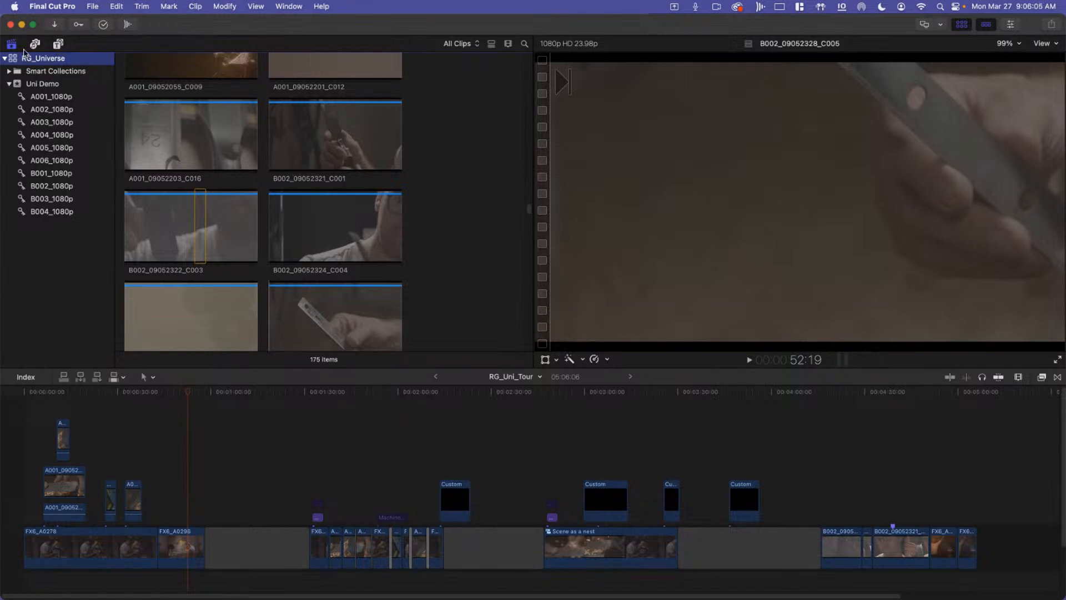
click(33, 44)
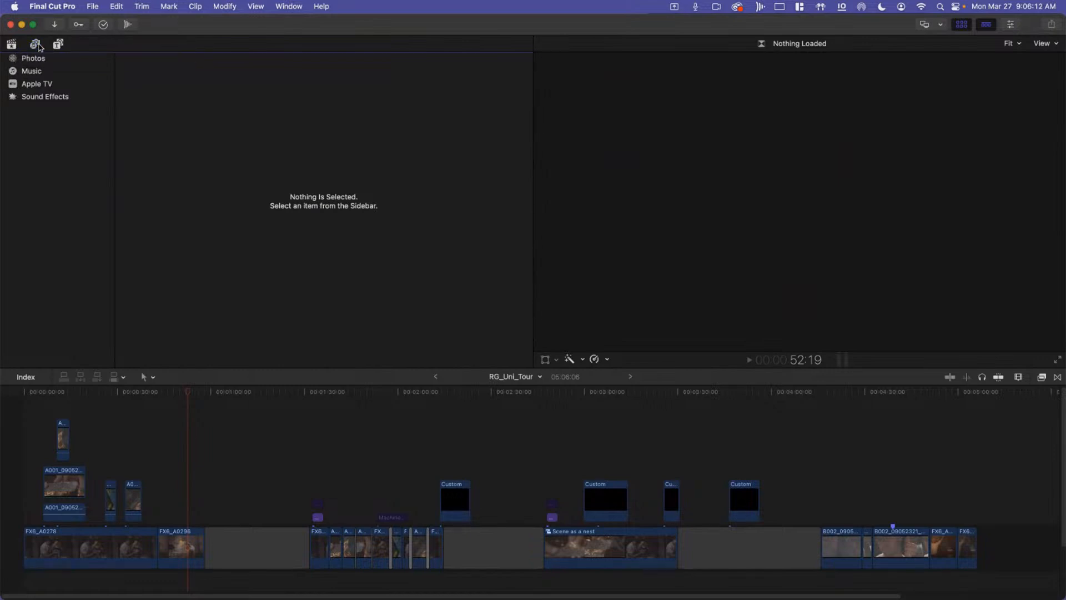
click(36, 46)
click(36, 45)
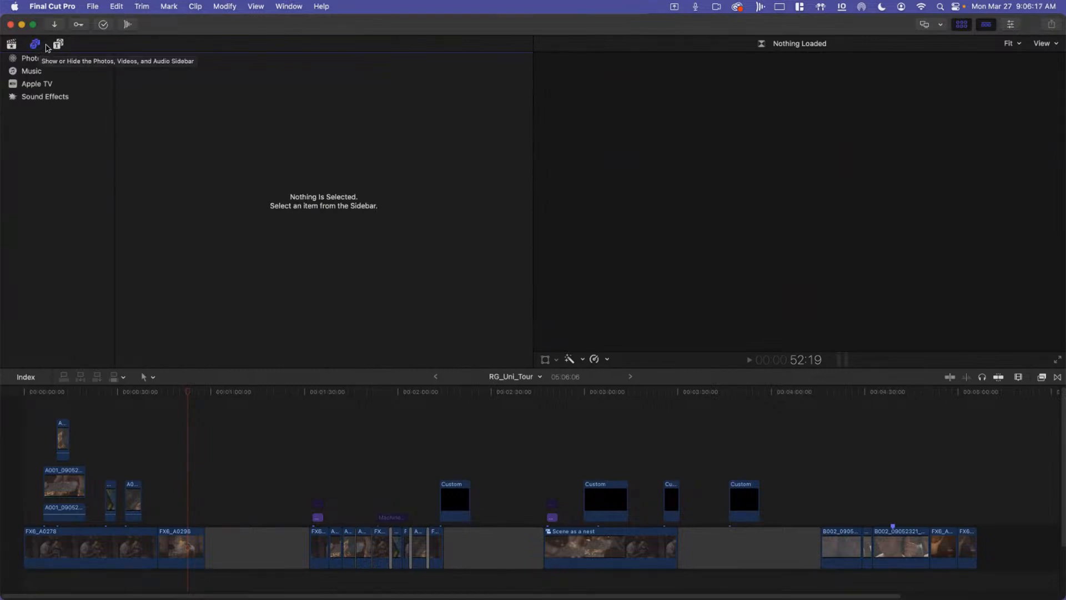
click(58, 45)
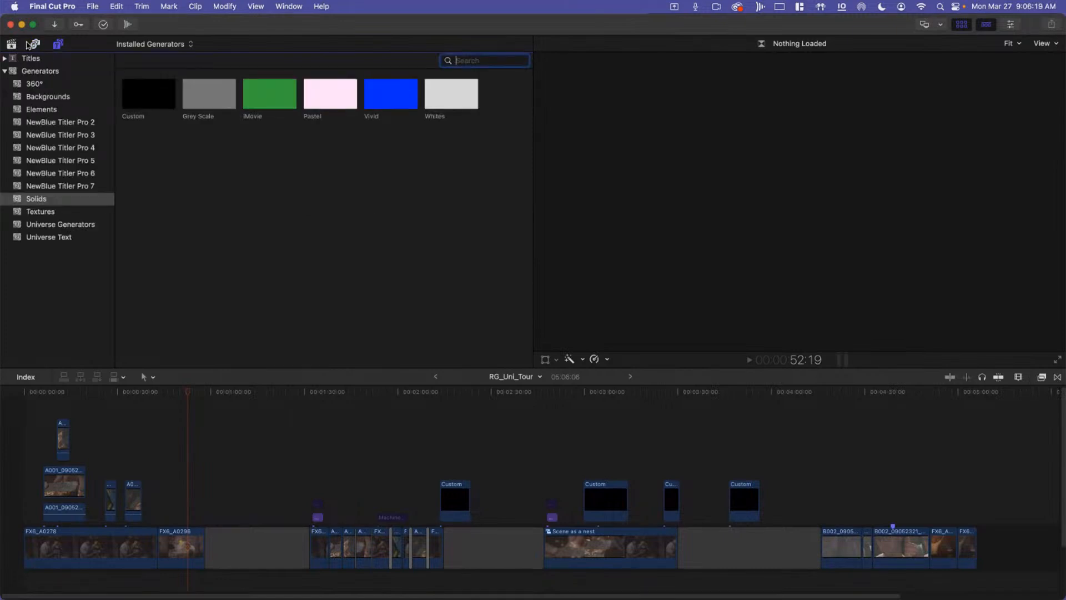
click(35, 45)
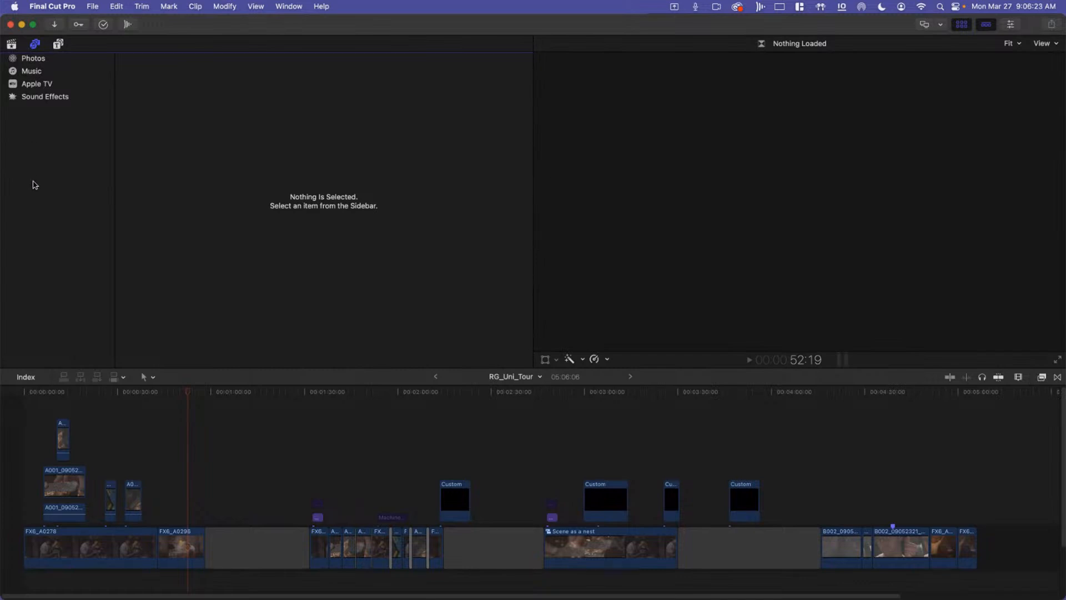
click(58, 45)
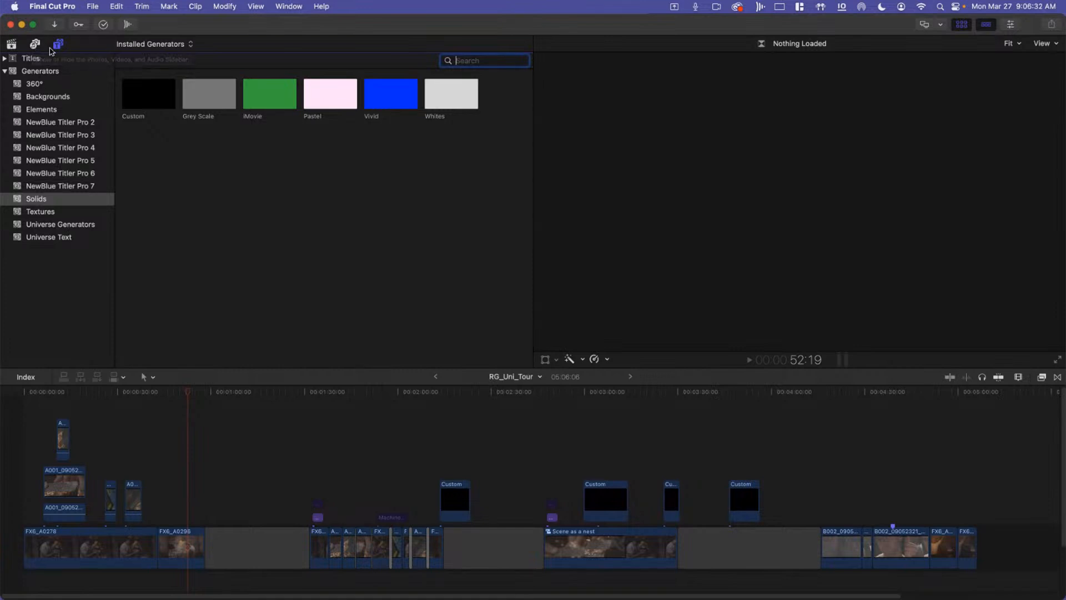
click(58, 45)
Step: Return to the libraries sidebar and inspect the Smart Collections of the RG_Universe library
click(11, 43)
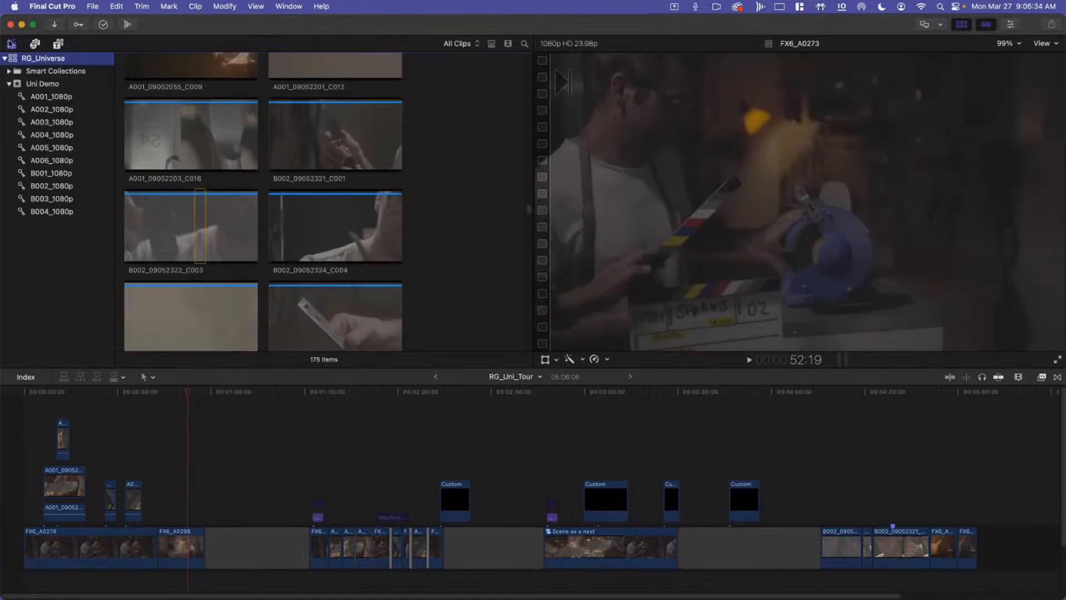
click(9, 71)
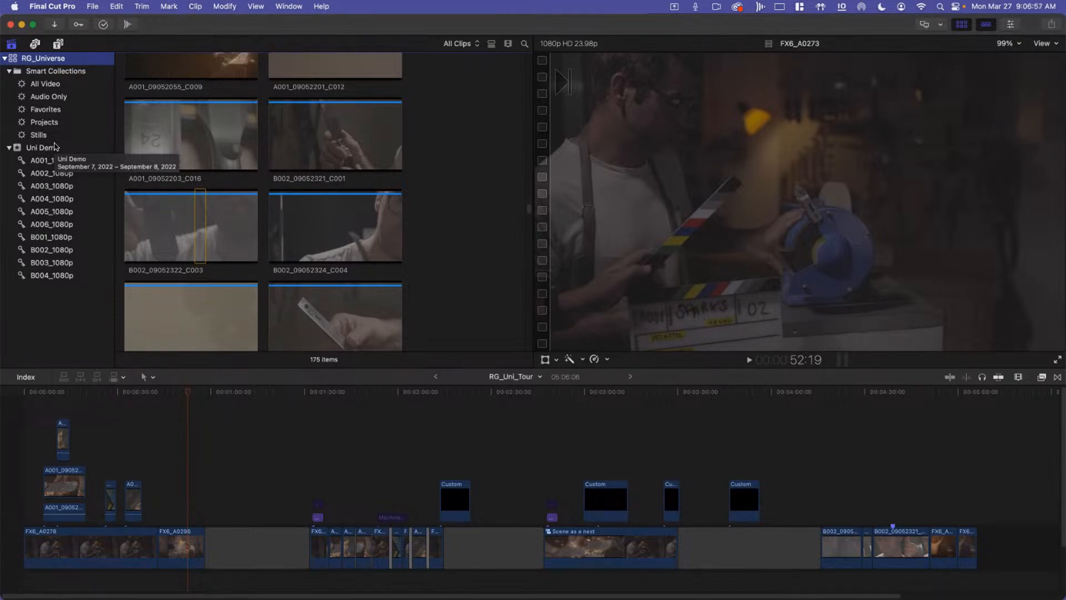
click(9, 71)
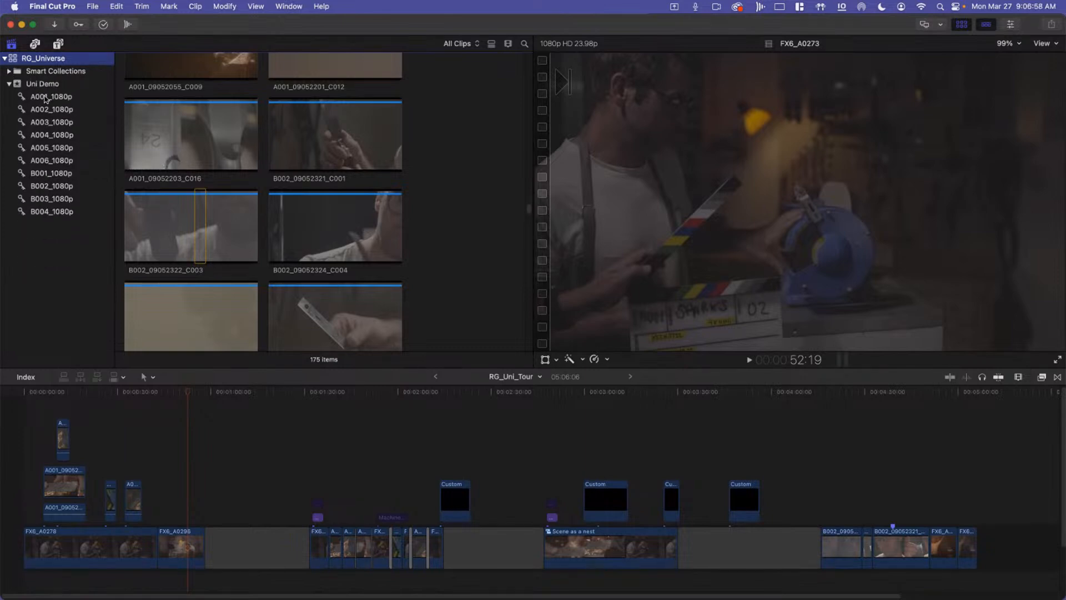
Step: Browse the clips of the Uni Demo event through its keyword collections from A001_1080p to B004_1080p
click(44, 84)
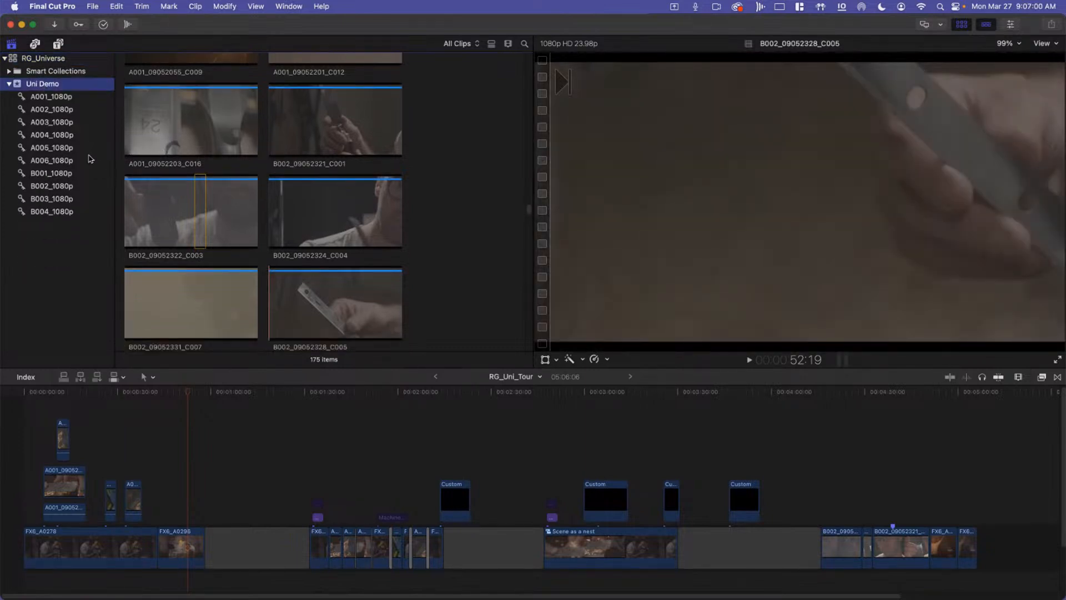
click(54, 110)
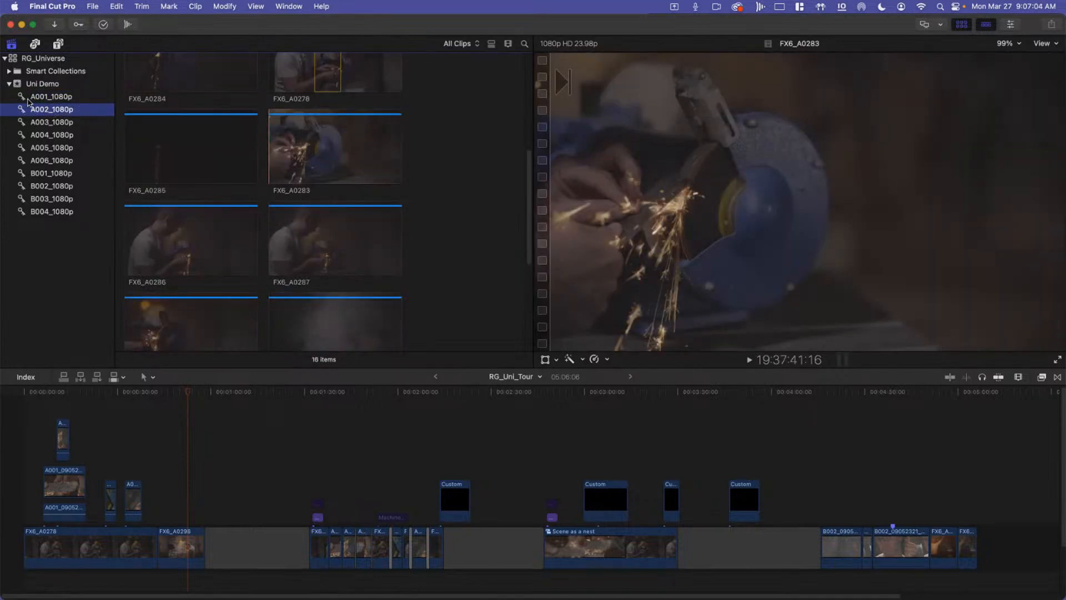
click(31, 97)
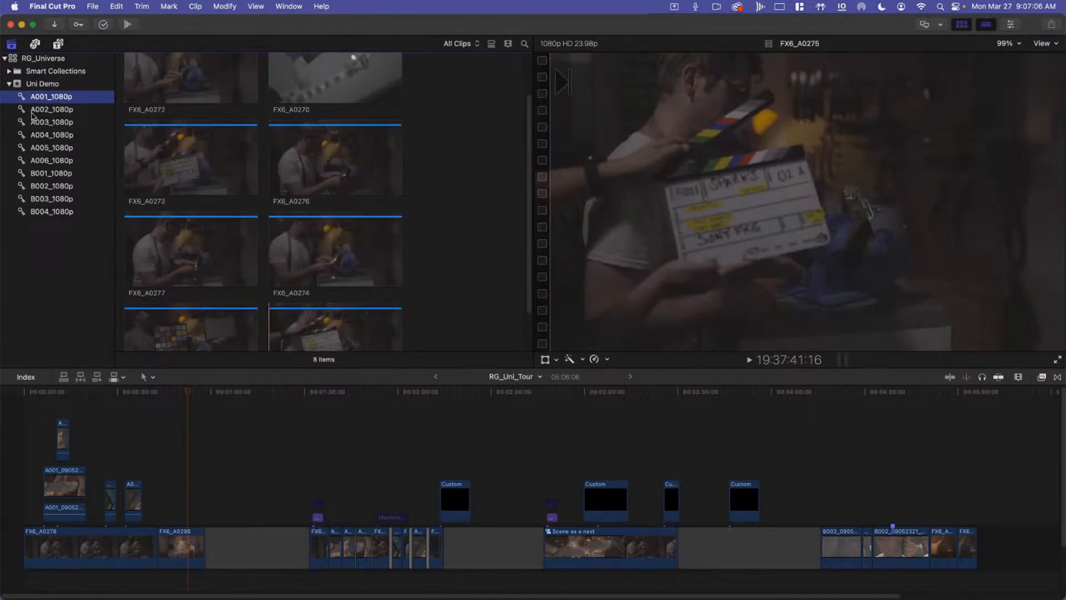
click(35, 121)
click(43, 135)
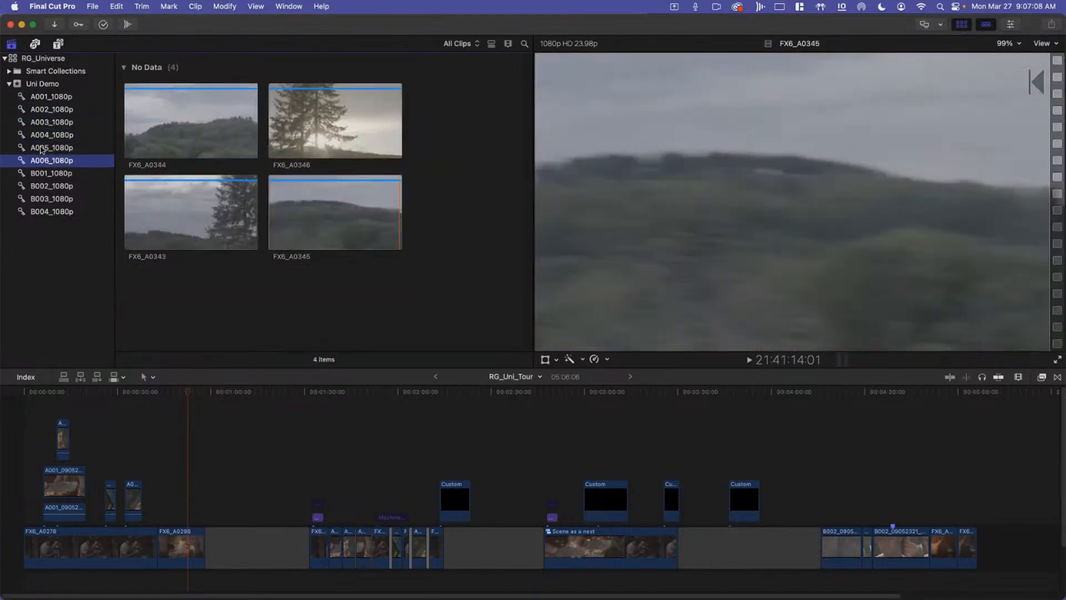
click(41, 147)
click(39, 161)
click(38, 174)
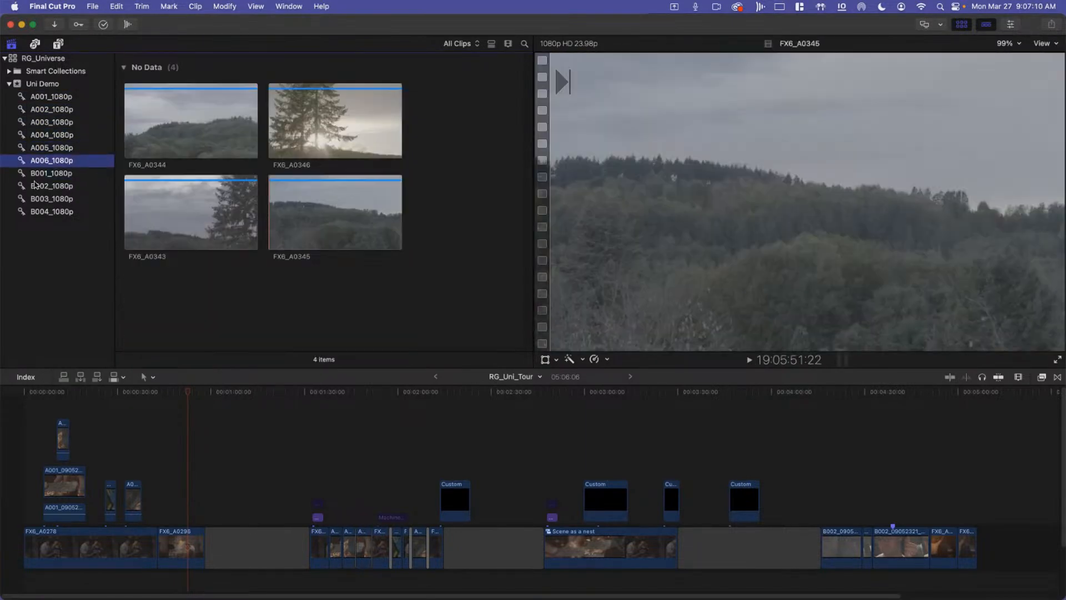
click(36, 186)
click(39, 198)
click(40, 212)
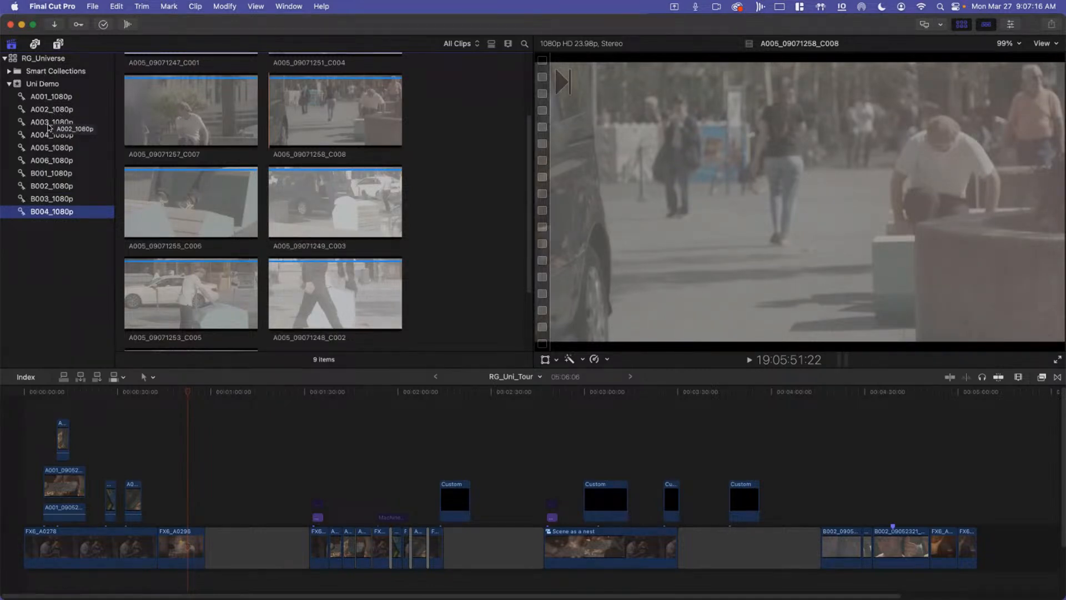
Step: Review the A001_1080p clips again, compare the A003_1080p to B001_1080p collections, and return to A001_1080p
click(25, 98)
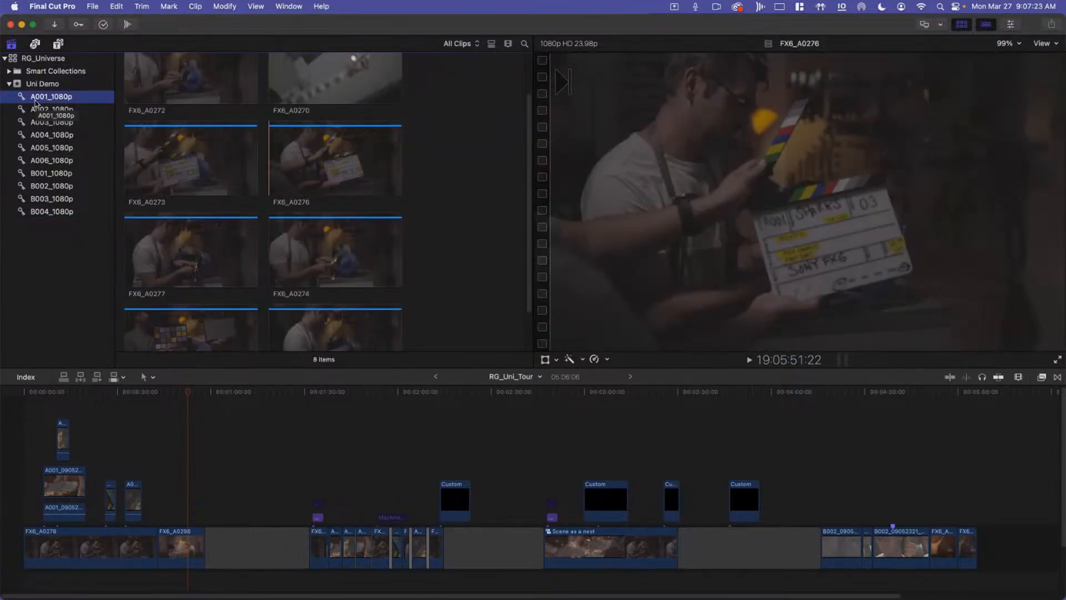
scroll(214, 138, up, 2)
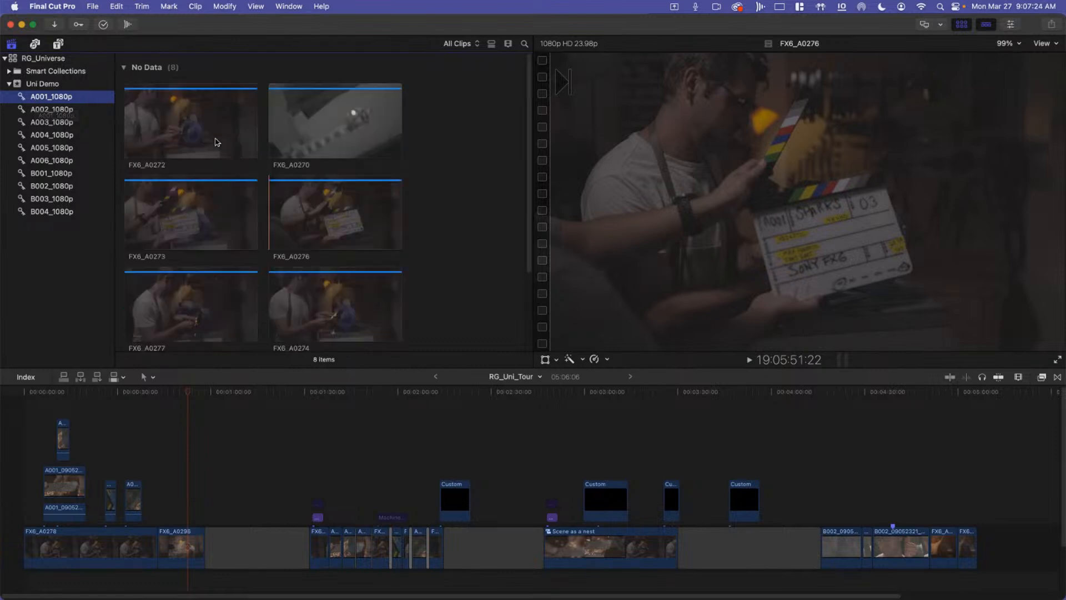
scroll(215, 139, down, 4)
click(63, 122)
click(61, 134)
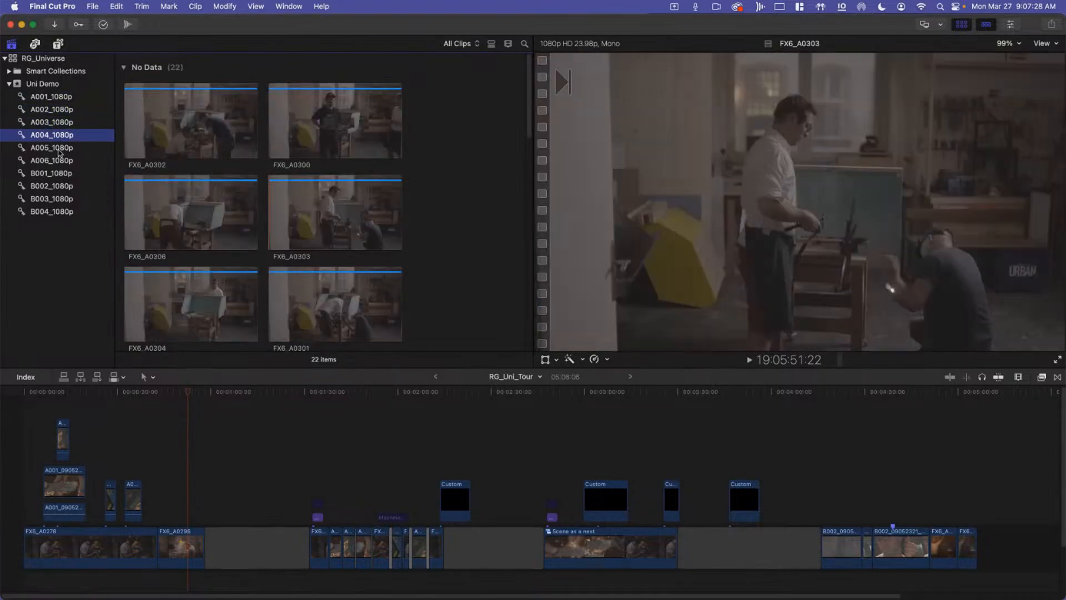
click(59, 148)
click(57, 161)
click(56, 178)
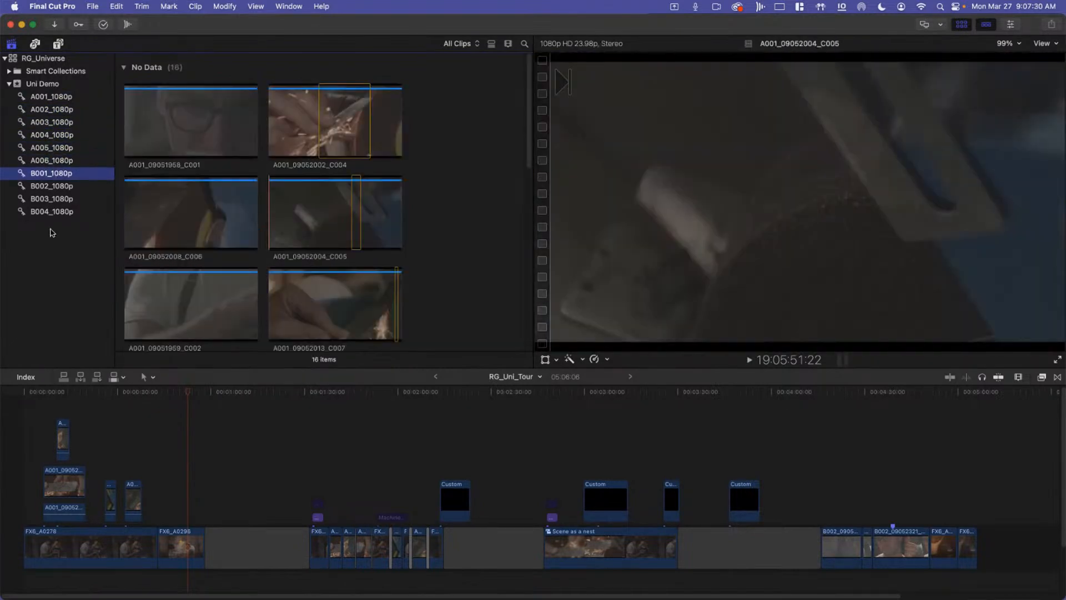
click(43, 100)
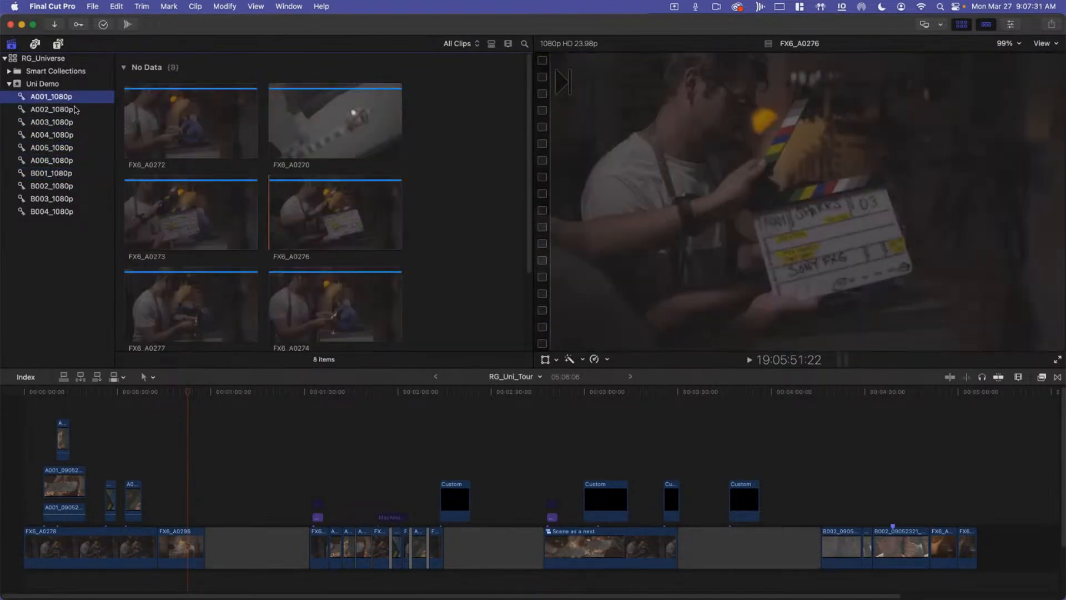
Step: Expand the browser filmstrips to the shortest duration per thumbnail and look through the A001_1080p clips
click(508, 44)
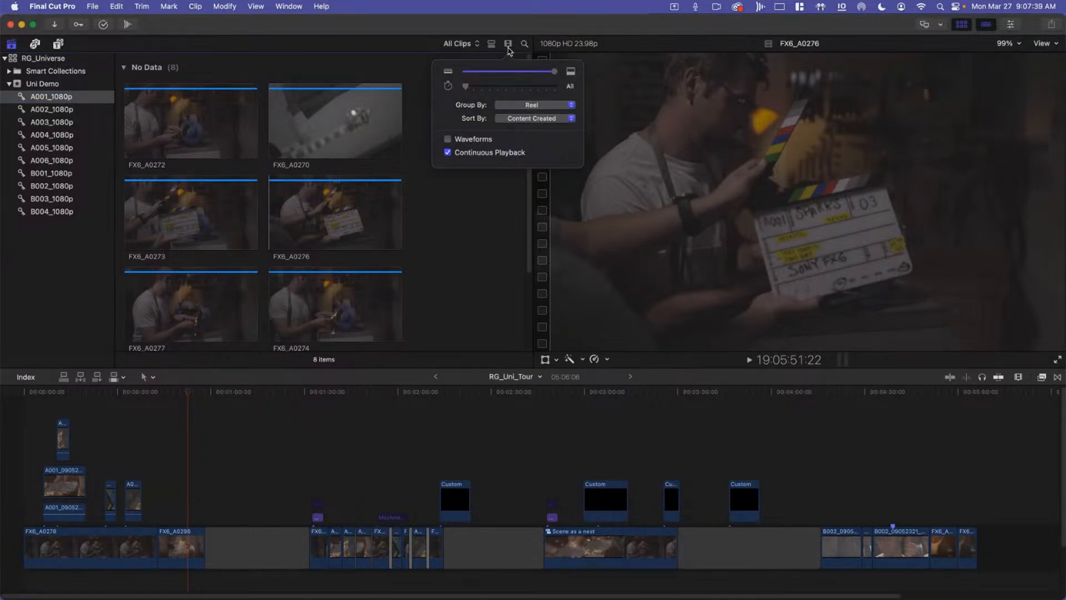
drag(470, 89, 580, 92)
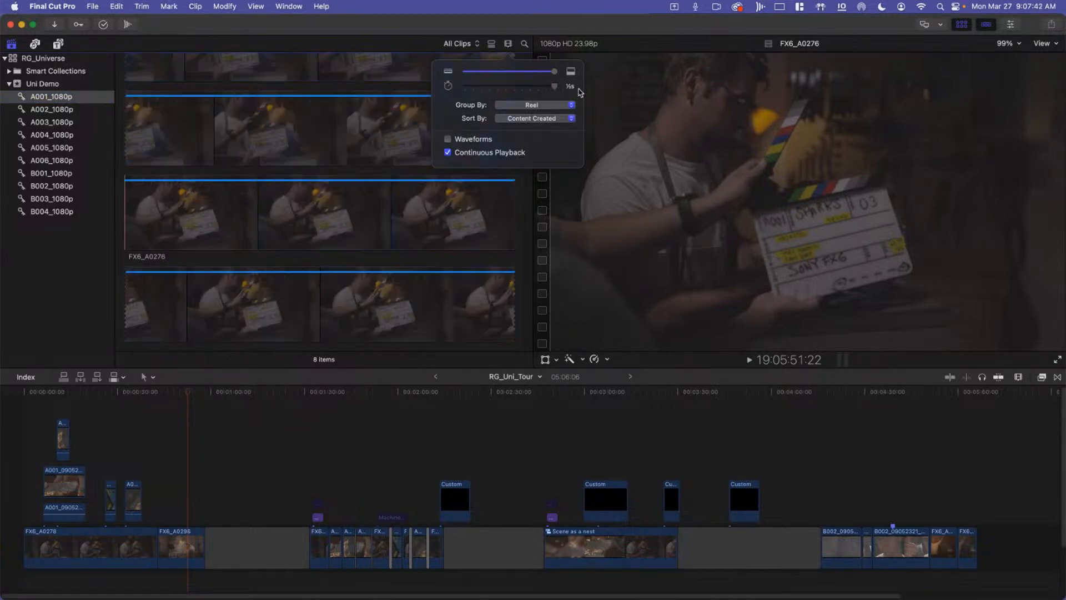
click(288, 139)
scroll(289, 141, down, 5)
scroll(291, 141, up, 5)
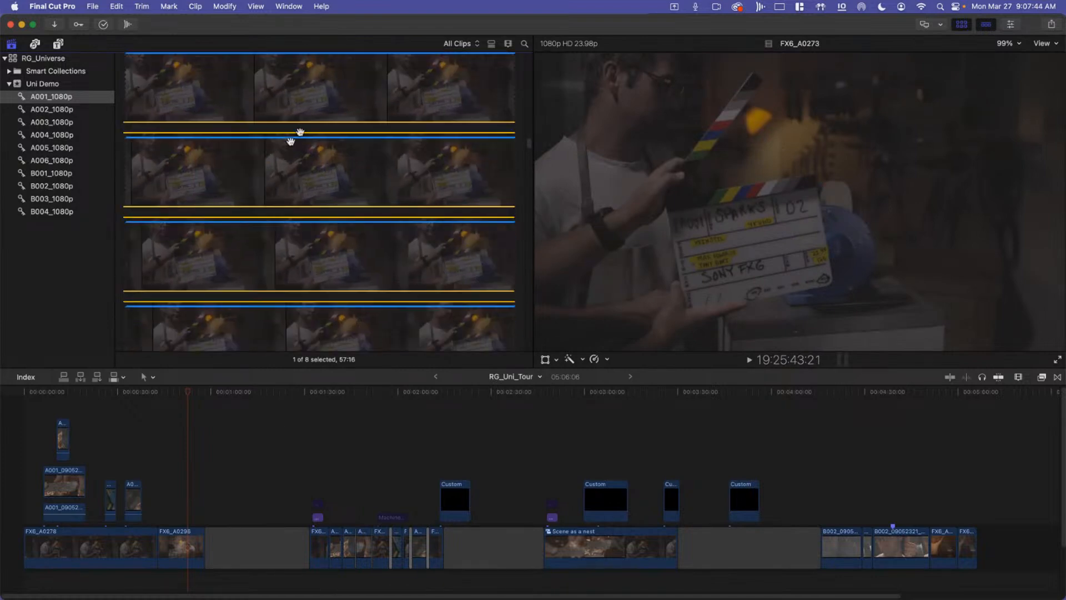
Step: Reduce the browser clip height to its minimum and look through the A001_1080p filmstrips
click(510, 47)
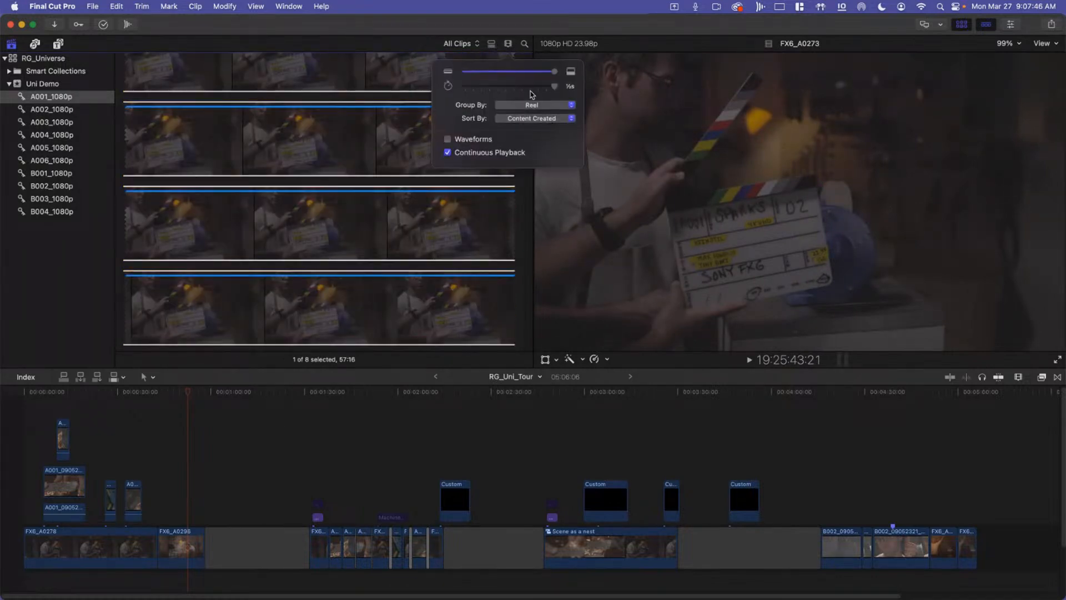
drag(553, 87, 442, 78)
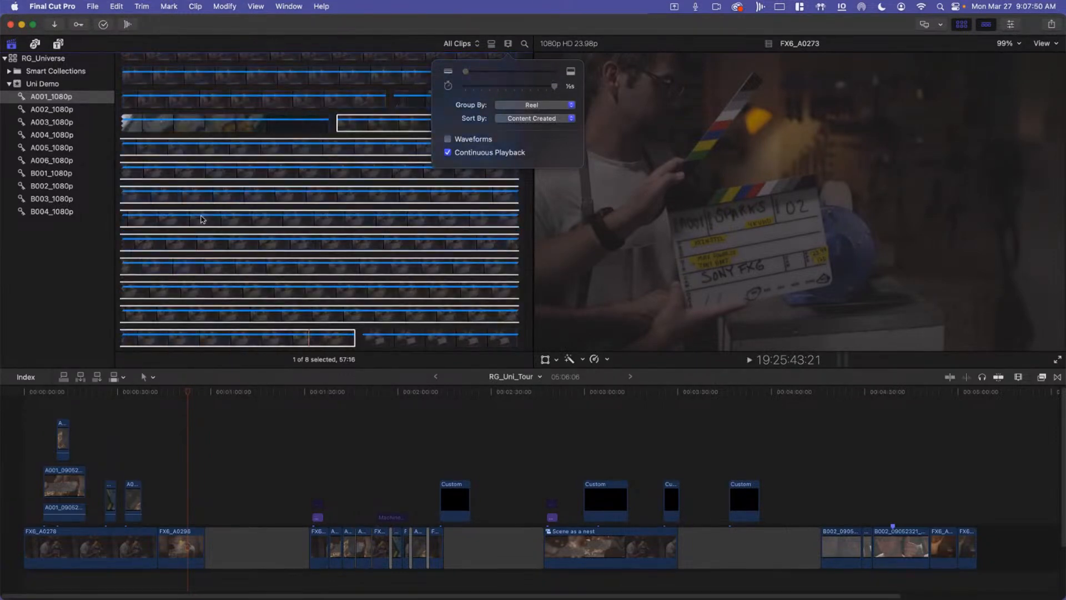
scroll(214, 176, up, 3)
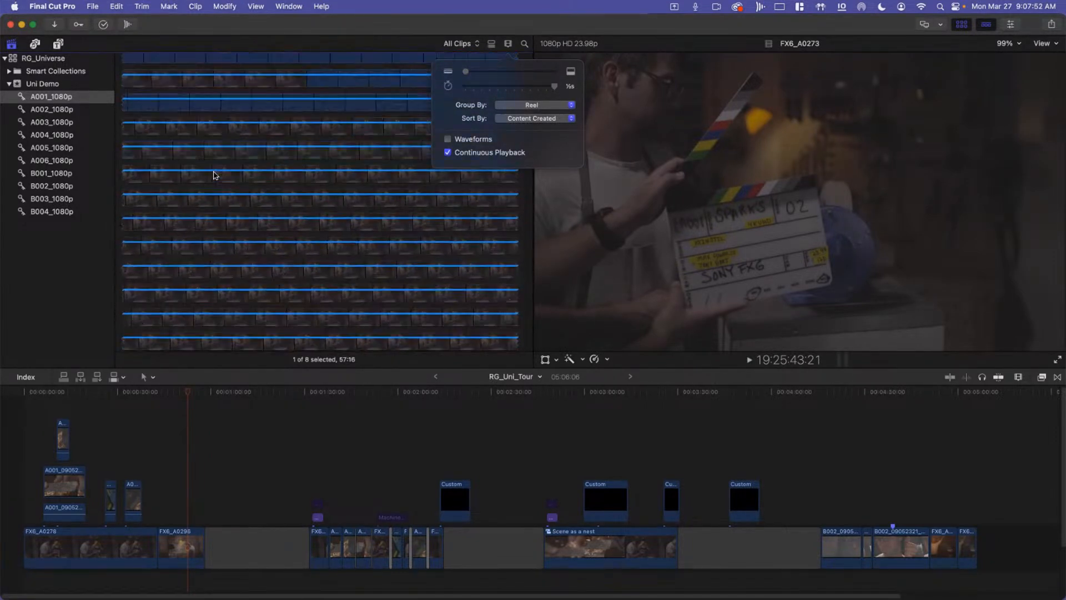
scroll(270, 252, down, 2)
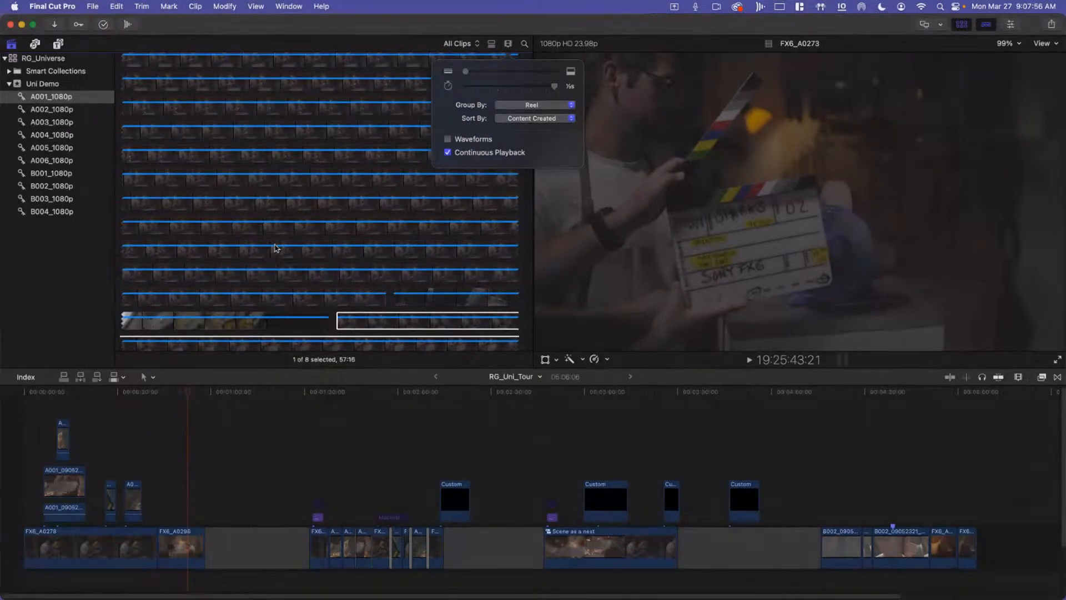
scroll(280, 244, down, 2)
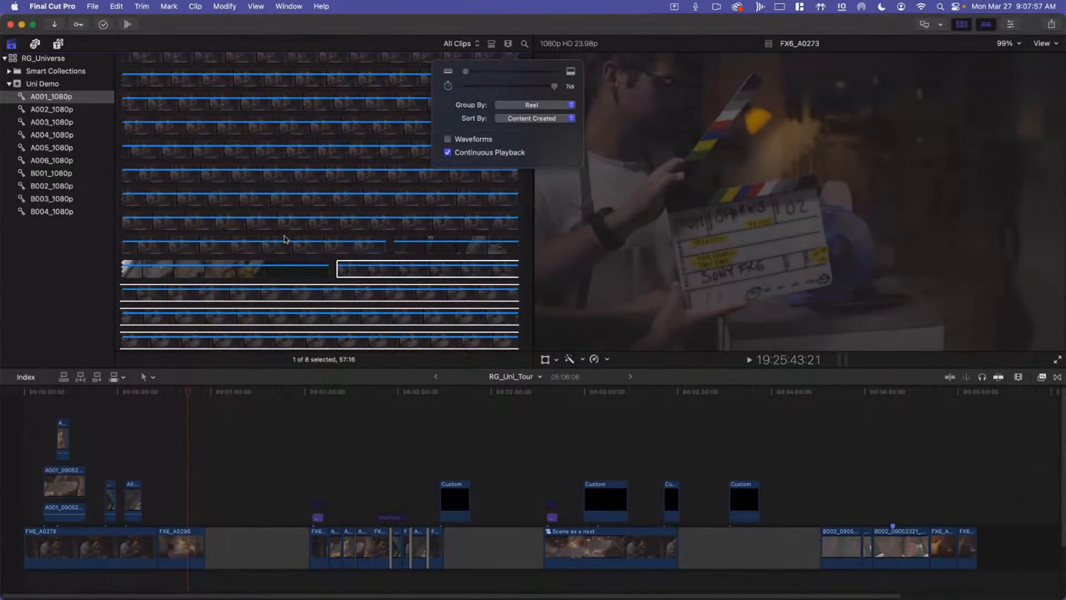
click(507, 44)
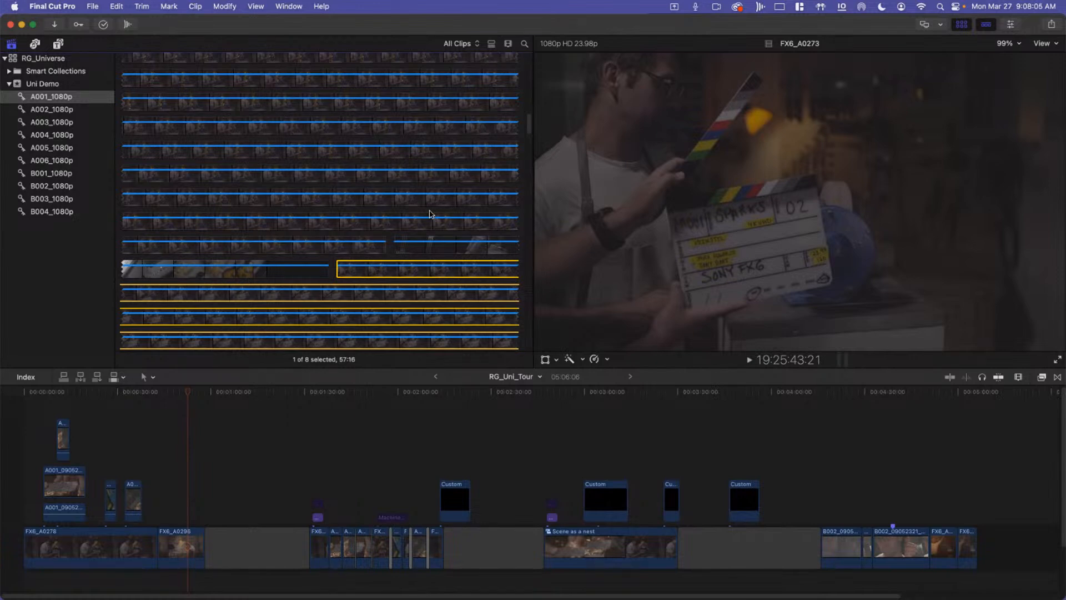
Step: Set the filmstrip duration per thumbnail to All and enlarge the clip height of the browser thumbnails
click(508, 44)
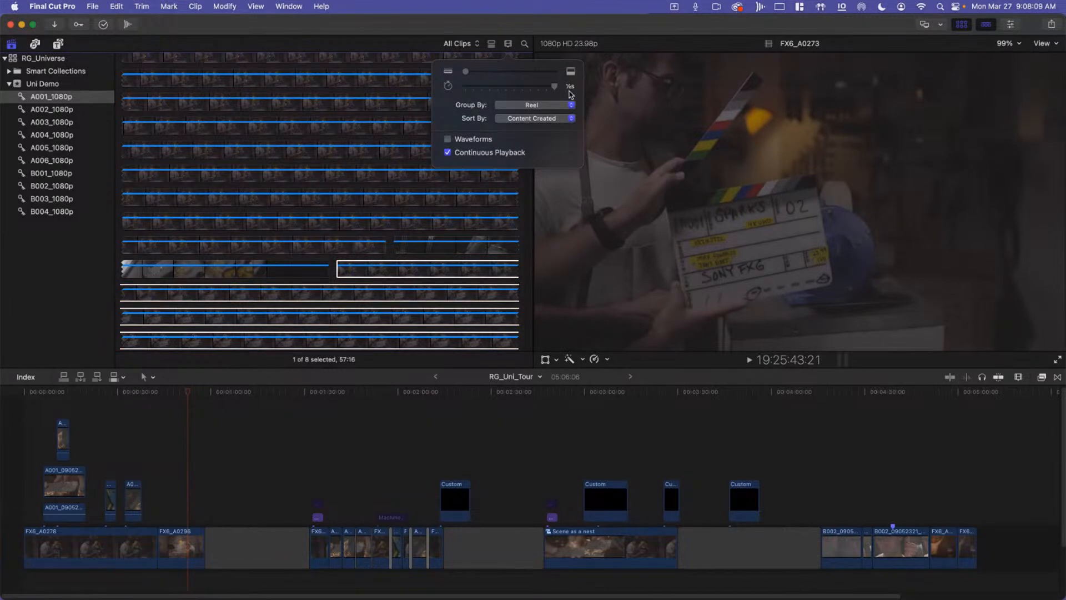
drag(553, 88, 454, 91)
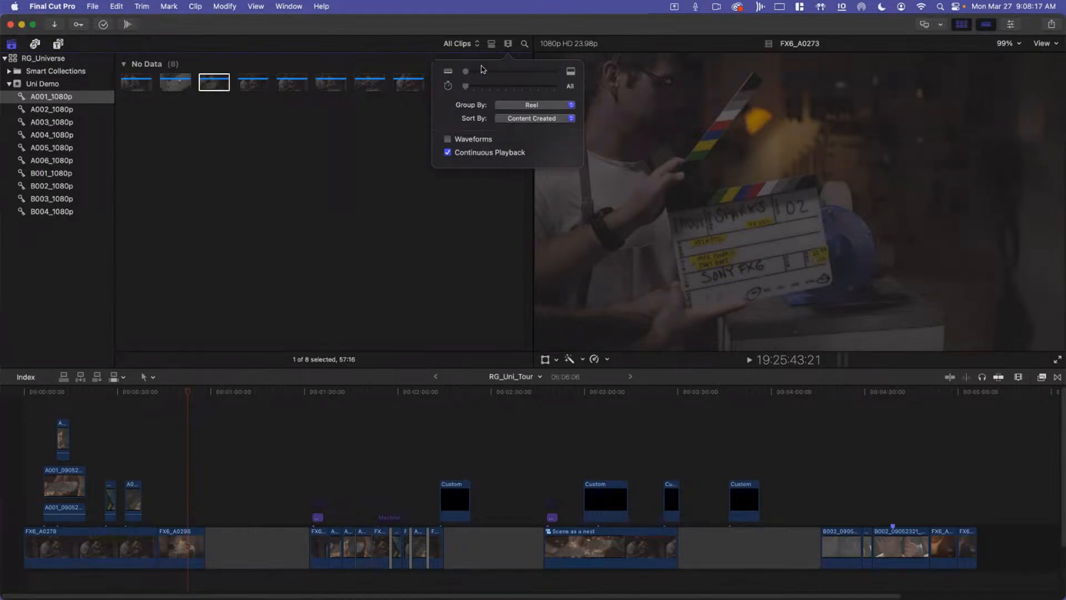
drag(469, 72, 544, 71)
click(536, 71)
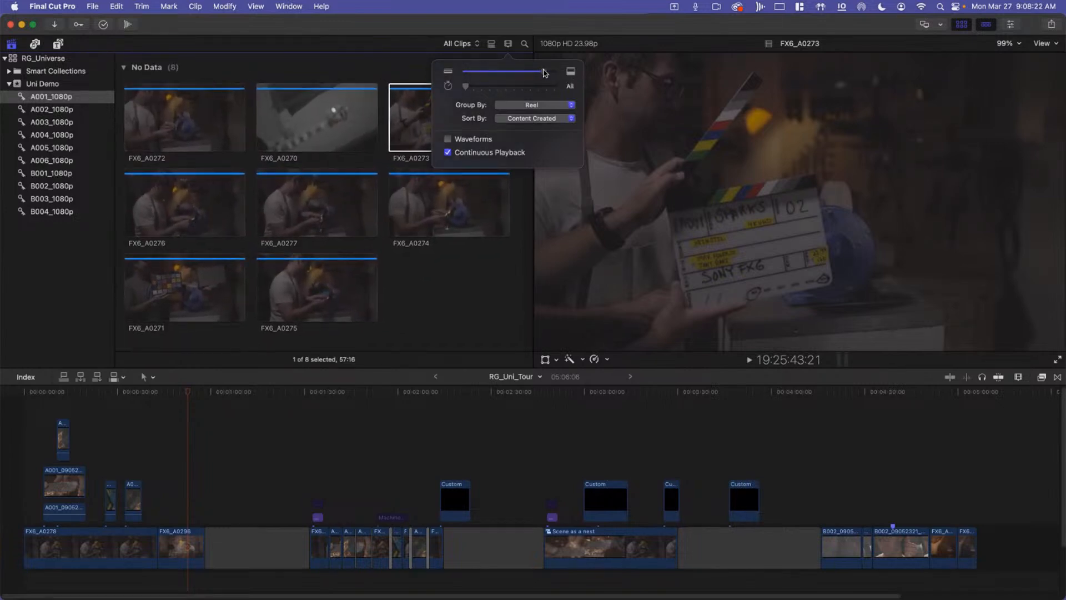
click(439, 299)
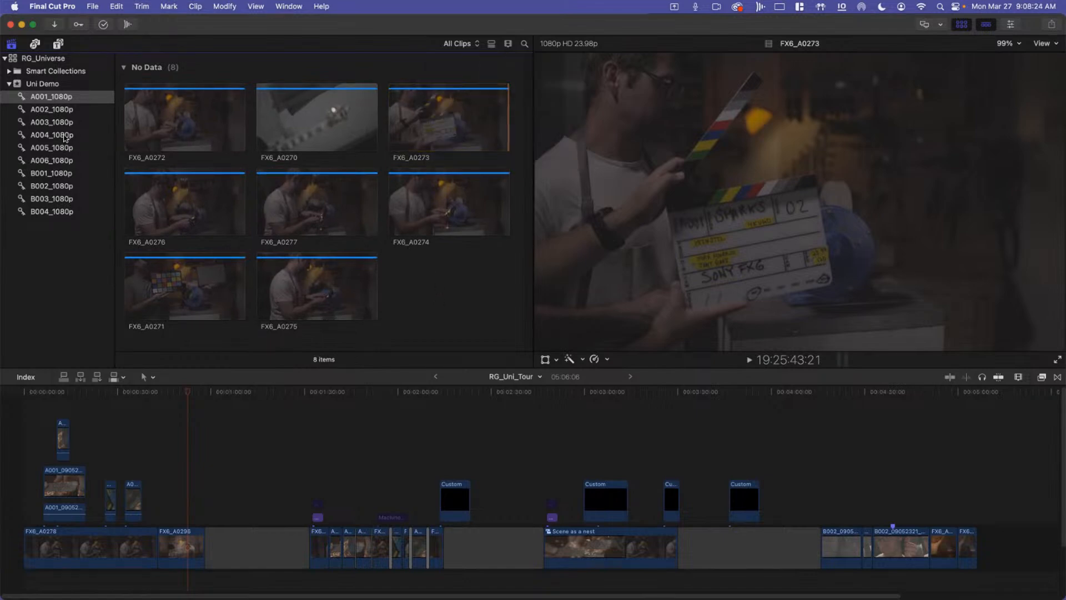
Step: Browse the keyword collections from A002_1080p to B001_1080p and preview clip A001_09051959_C002
click(48, 108)
click(47, 123)
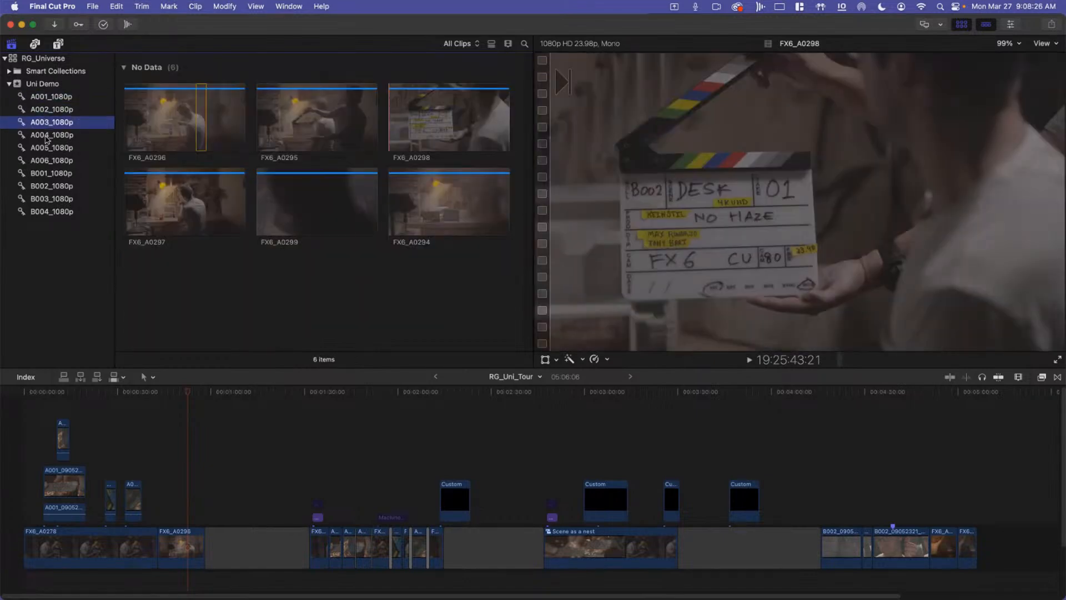
click(48, 136)
click(48, 148)
scroll(289, 207, up, 3)
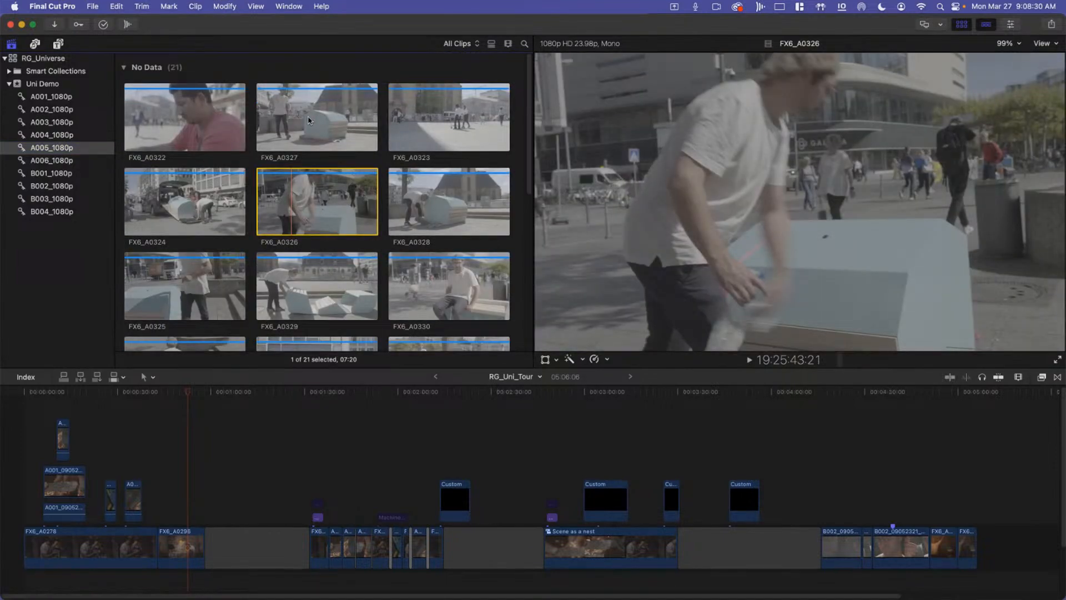
click(304, 118)
click(51, 160)
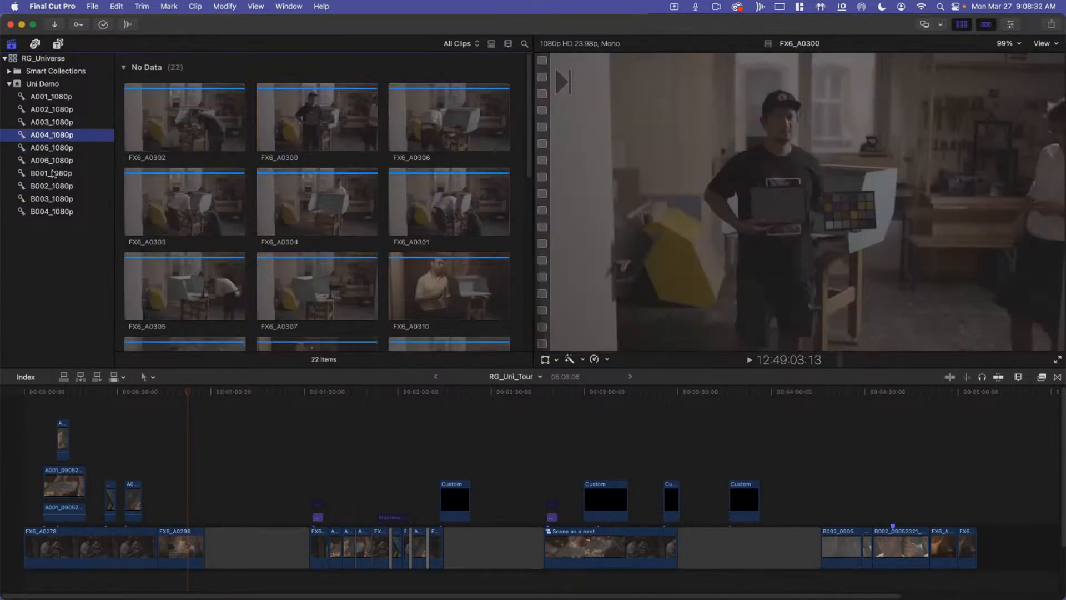
click(54, 174)
click(308, 215)
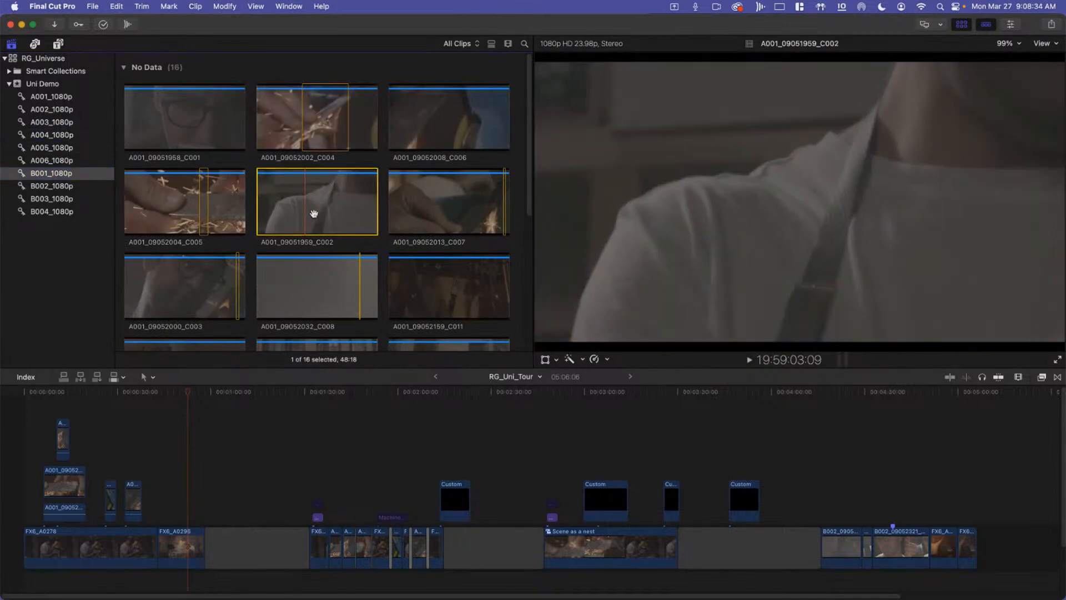
click(338, 71)
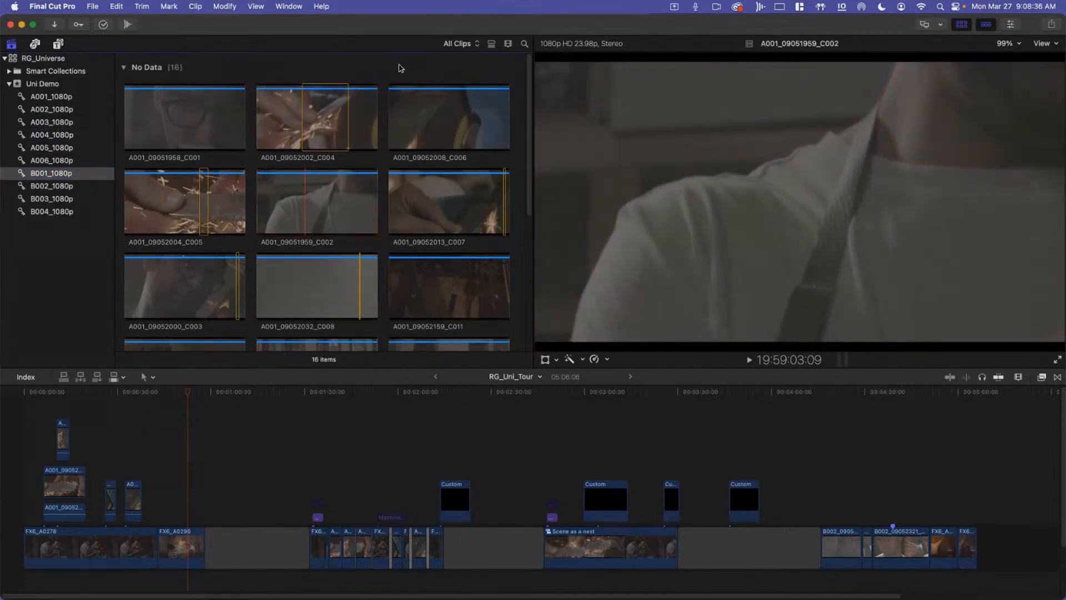
Step: Preview clips A001_09052002_C004 and A001_09051958_C001 and reduce the clip height until all B001_1080p clips fit in the browser
click(508, 44)
drag(519, 71, 532, 72)
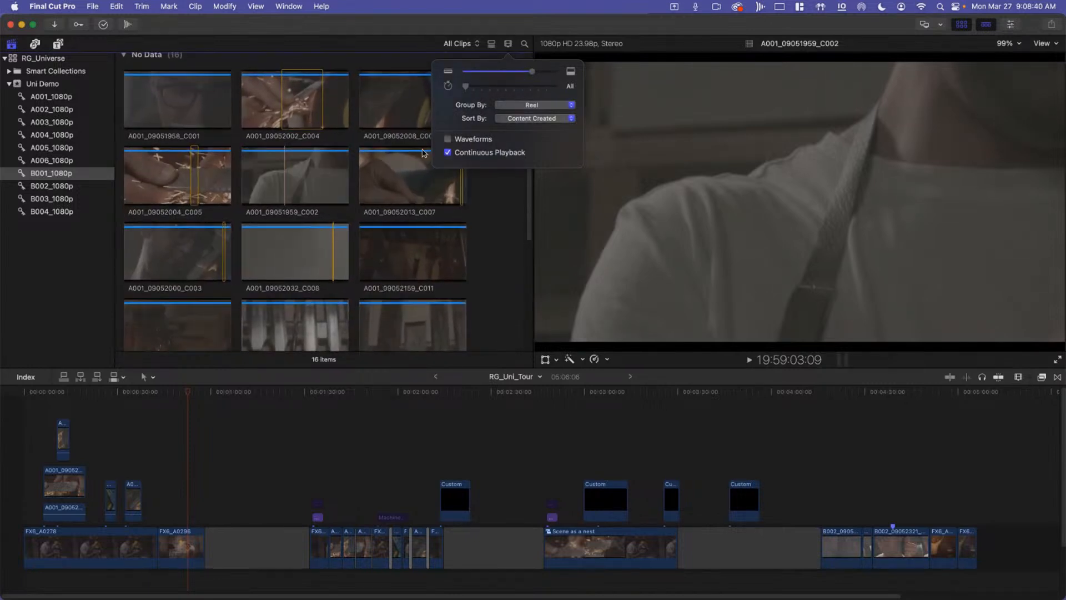
click(298, 123)
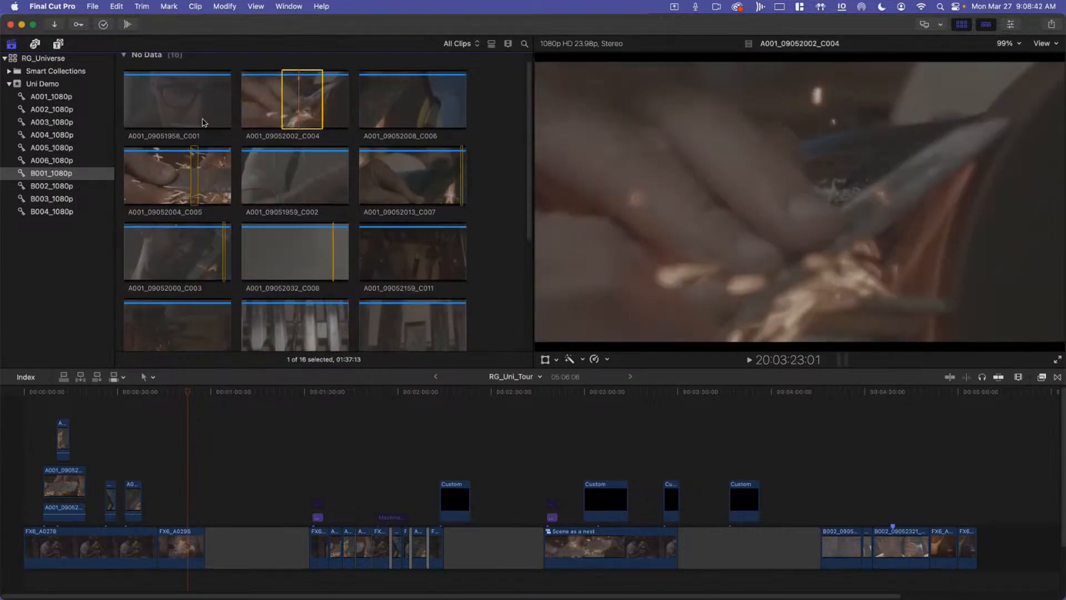
click(167, 117)
click(238, 60)
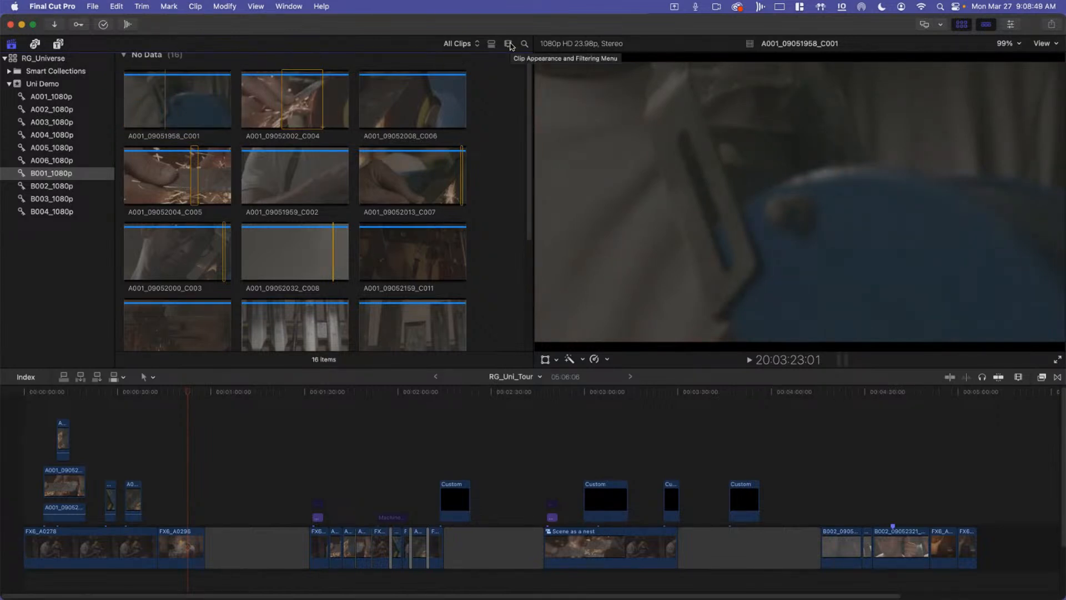
click(509, 44)
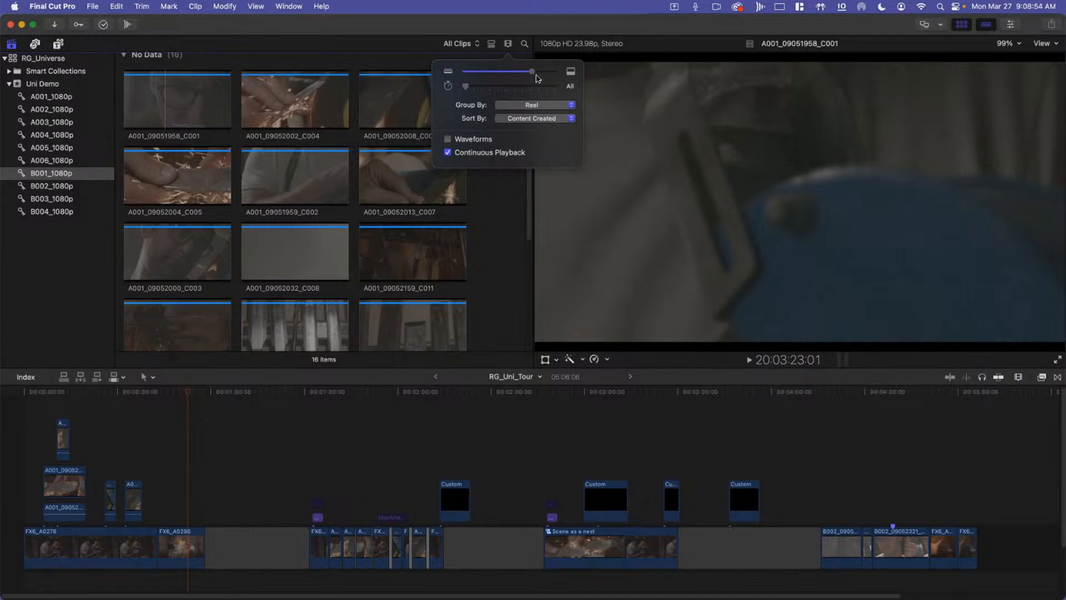
drag(532, 78, 503, 78)
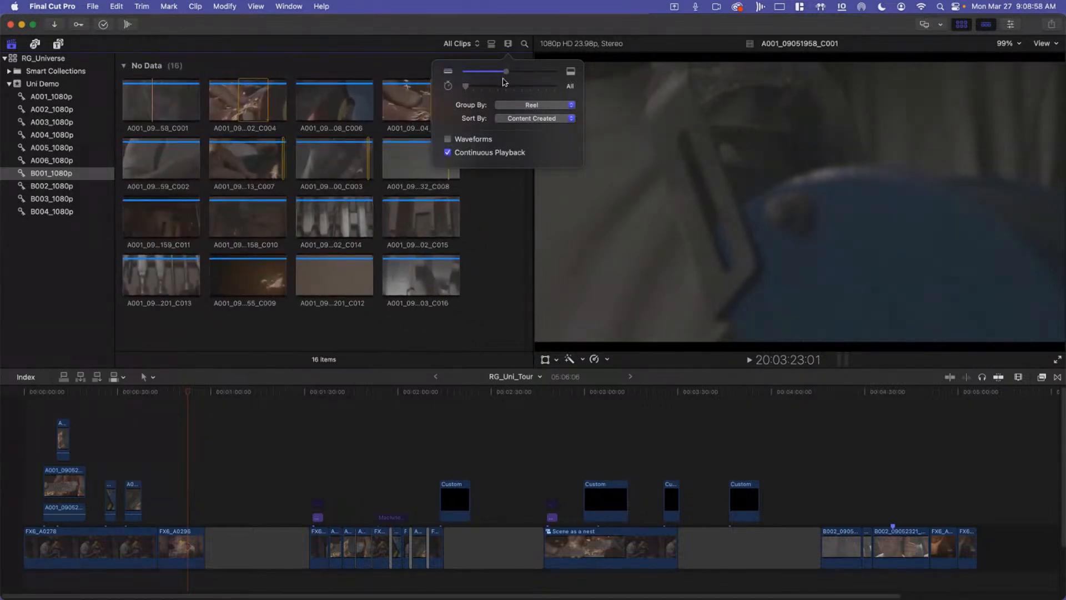
click(503, 286)
Step: Review the browser's Group By options, keeping Reel, and show the clips of the A005_1080p collection
click(508, 44)
click(532, 105)
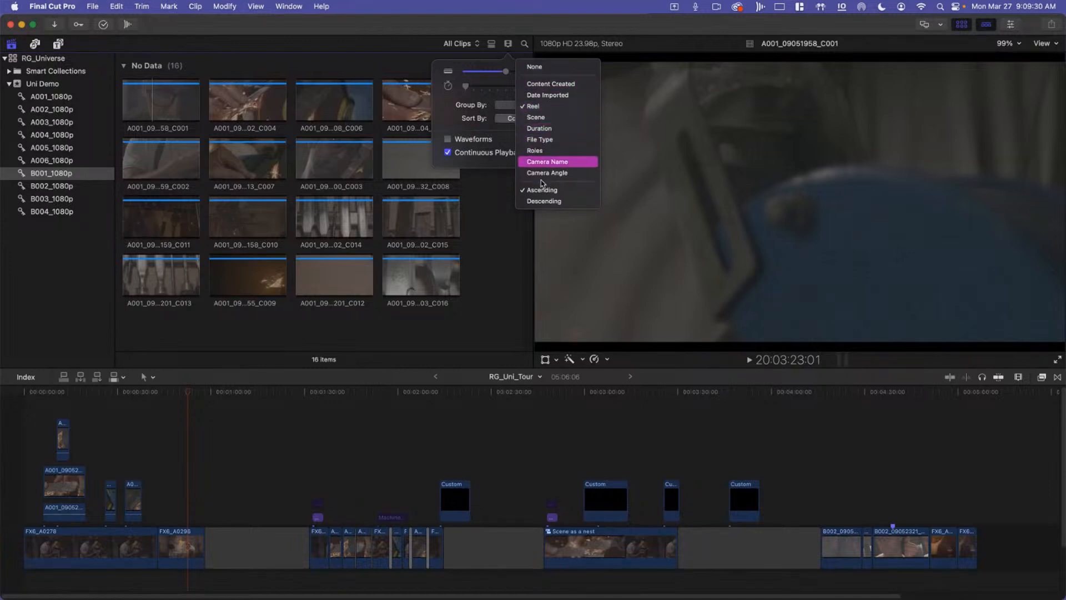
click(487, 92)
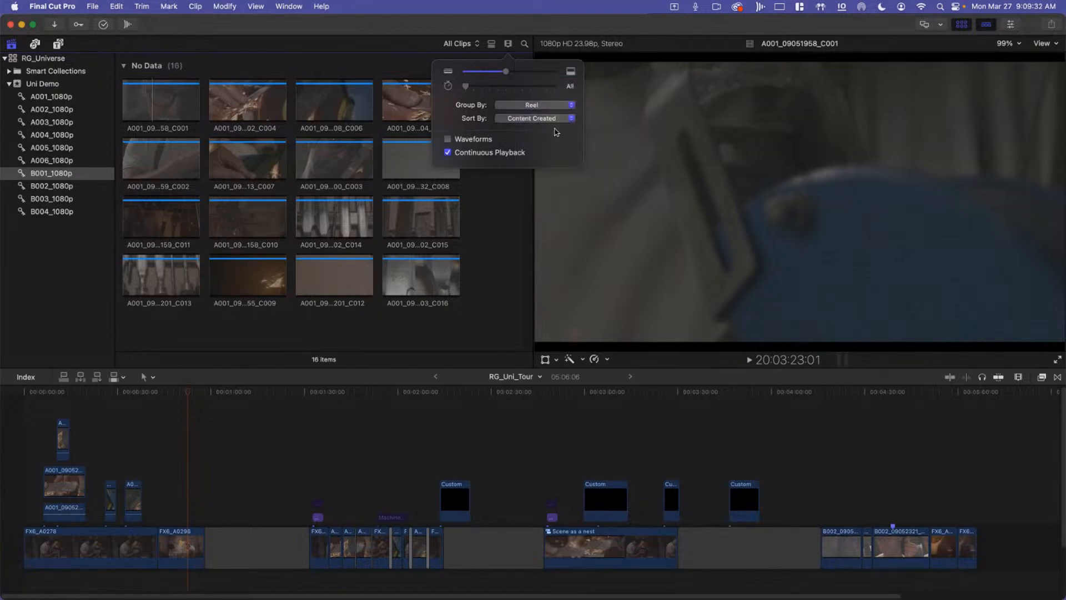
click(365, 76)
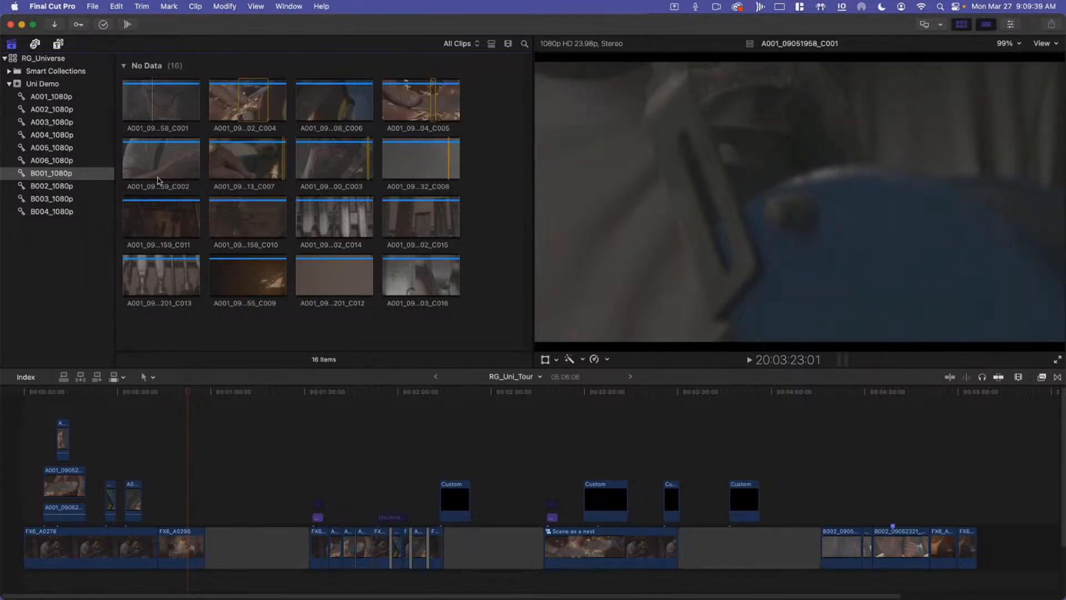
click(48, 149)
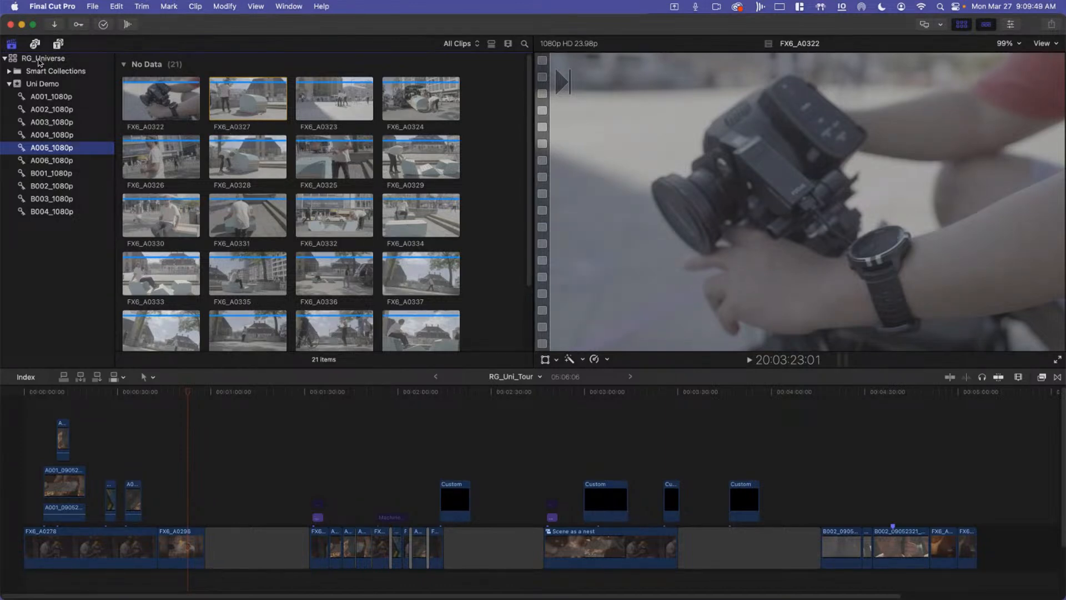
Step: Switch to the titles and generators browser with its sidebar hidden and preview the Custom solid generator
click(11, 44)
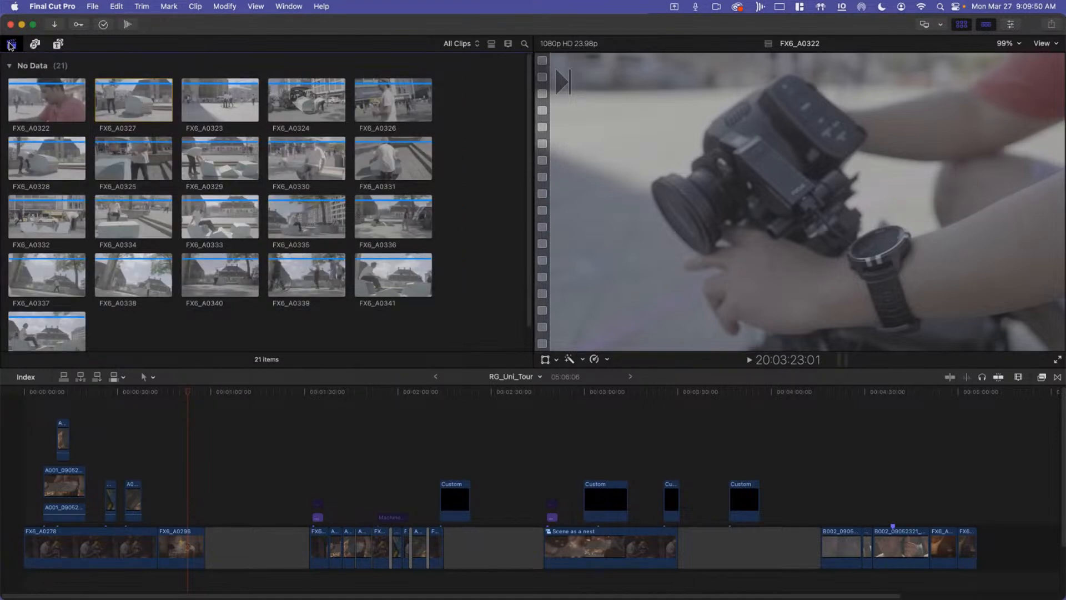
click(58, 44)
click(58, 44)
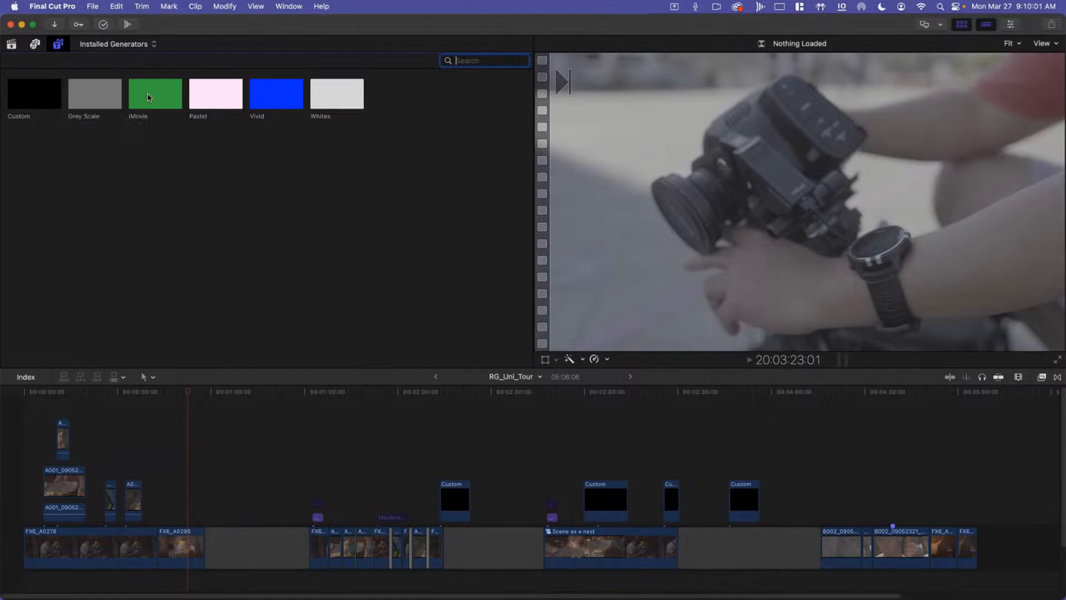
click(25, 101)
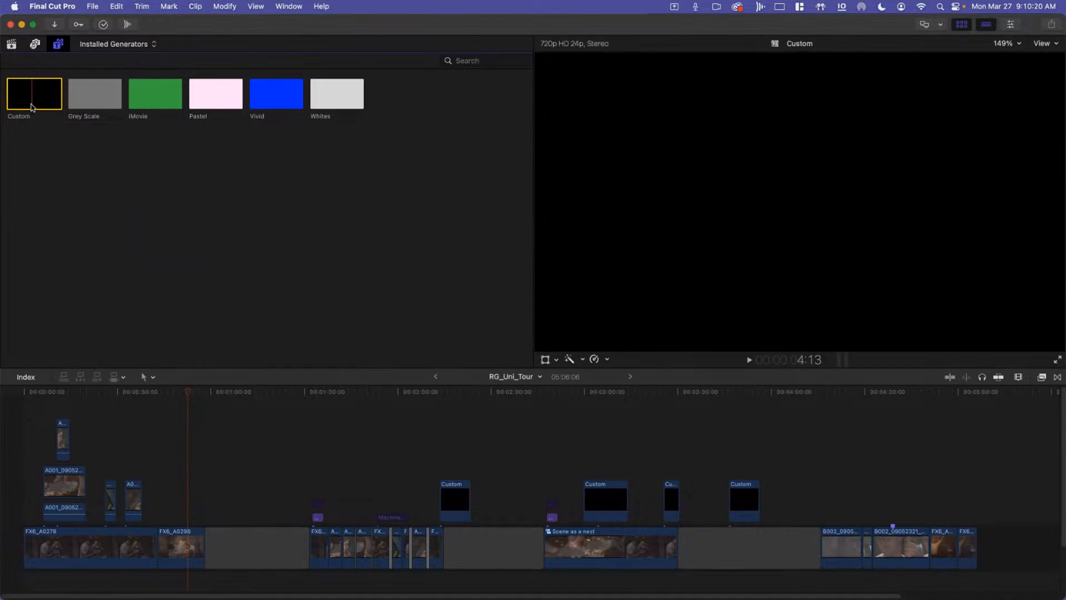
Step: Show and hide the titles and generators sidebar, check the Installed Generators filter, and leave the sidebar shown
click(58, 44)
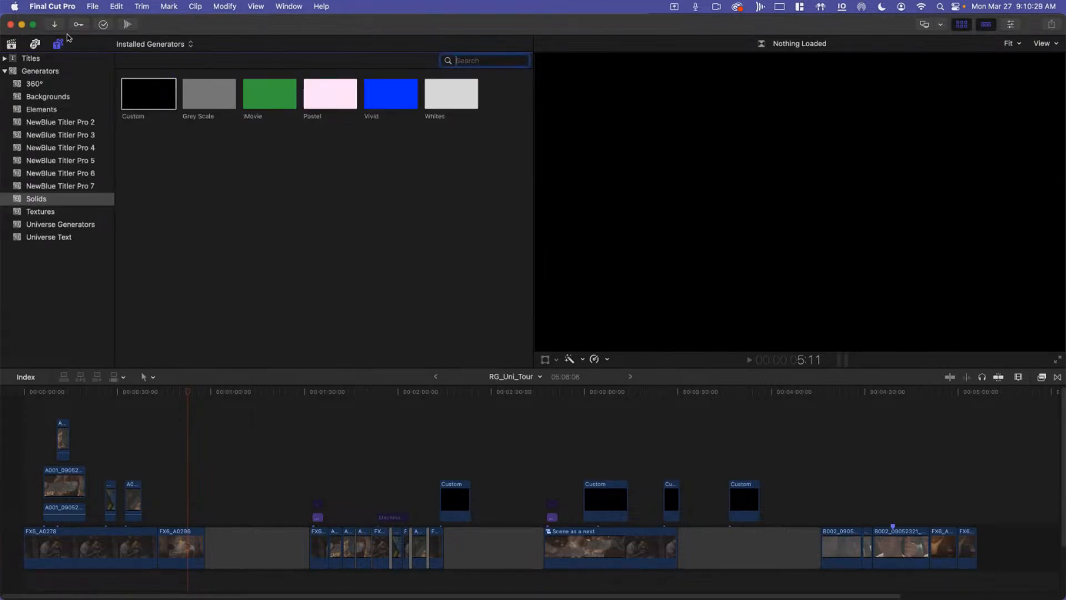
click(58, 45)
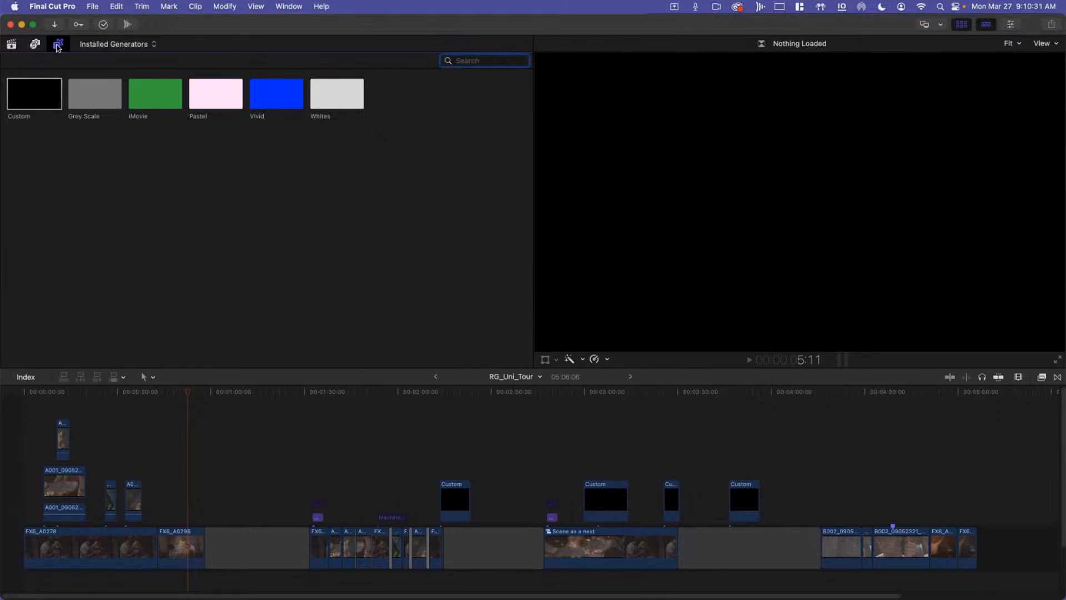
click(144, 44)
click(109, 73)
click(60, 46)
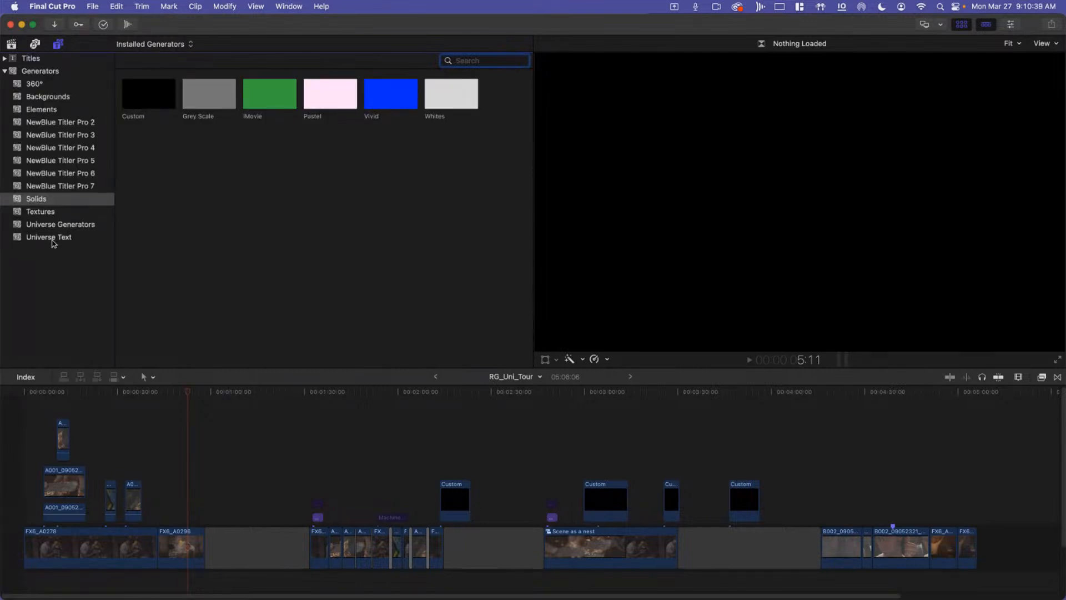
Step: Show the Titles category with the Generators group collapsed, and inspect the Basic Title and its context options
click(33, 58)
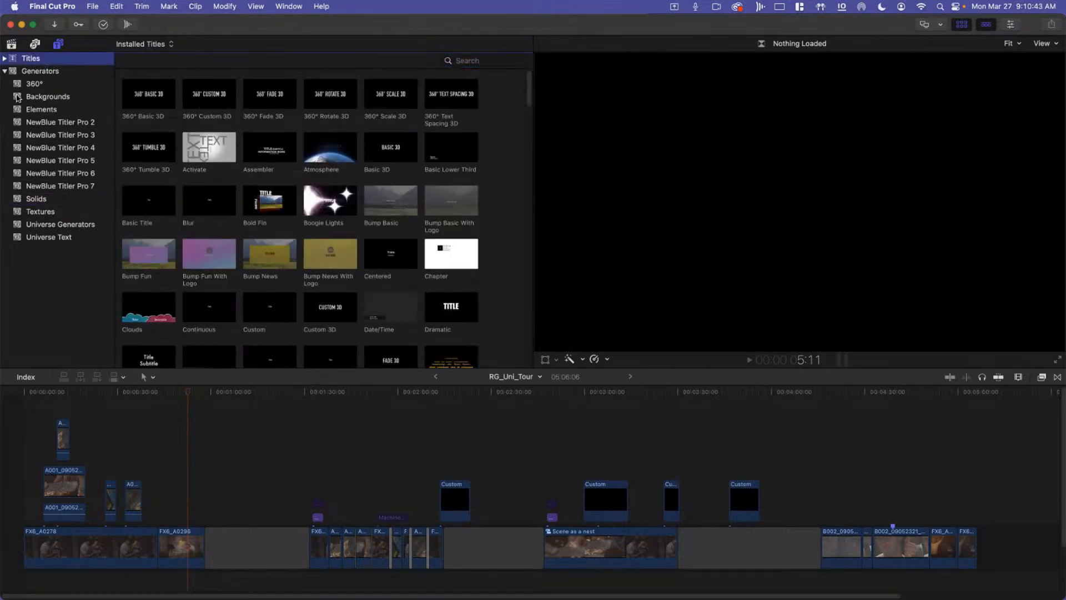
click(4, 72)
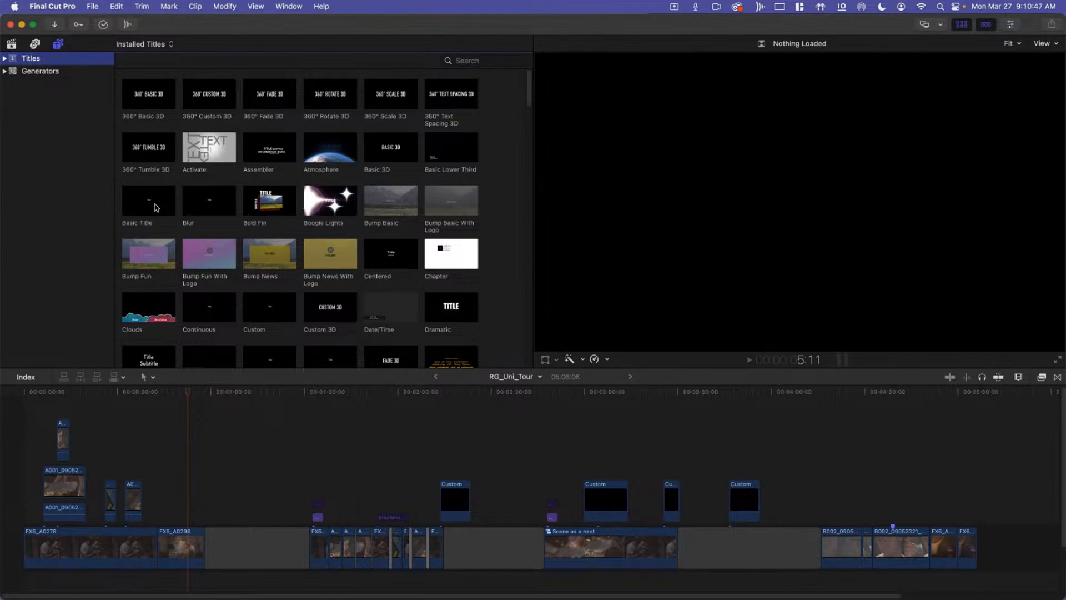
click(156, 208)
right_click(144, 209)
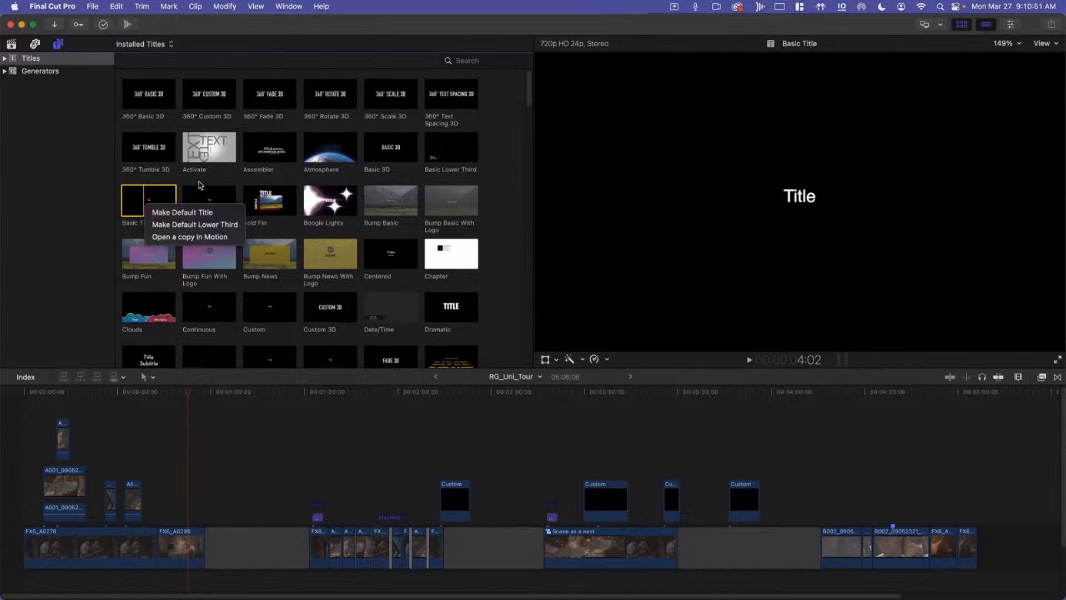
click(180, 188)
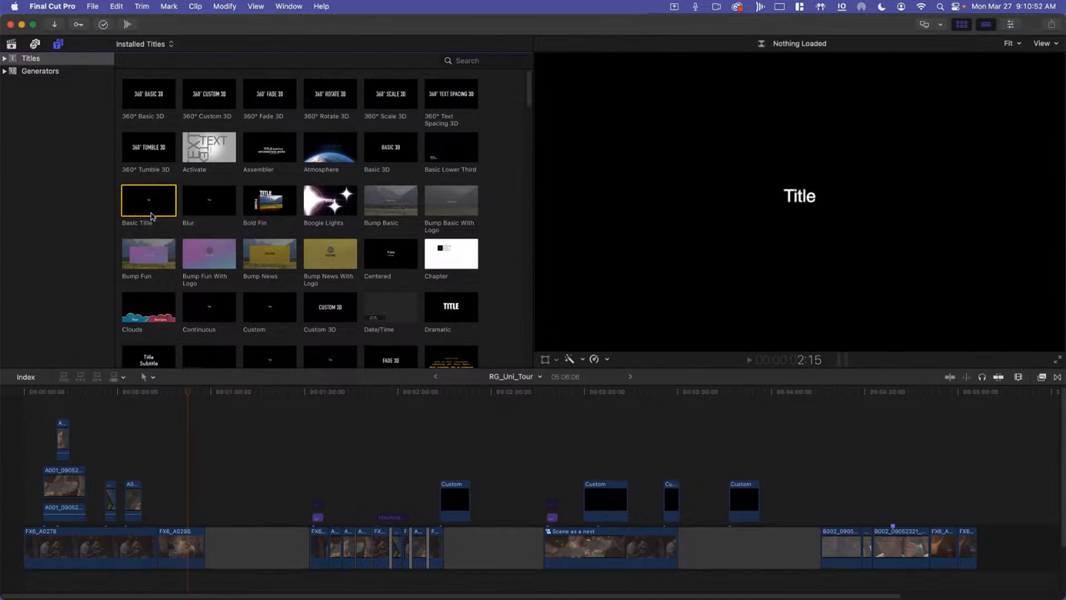
Step: Search the installed titles for "Basic"
click(504, 61)
text(Basic)
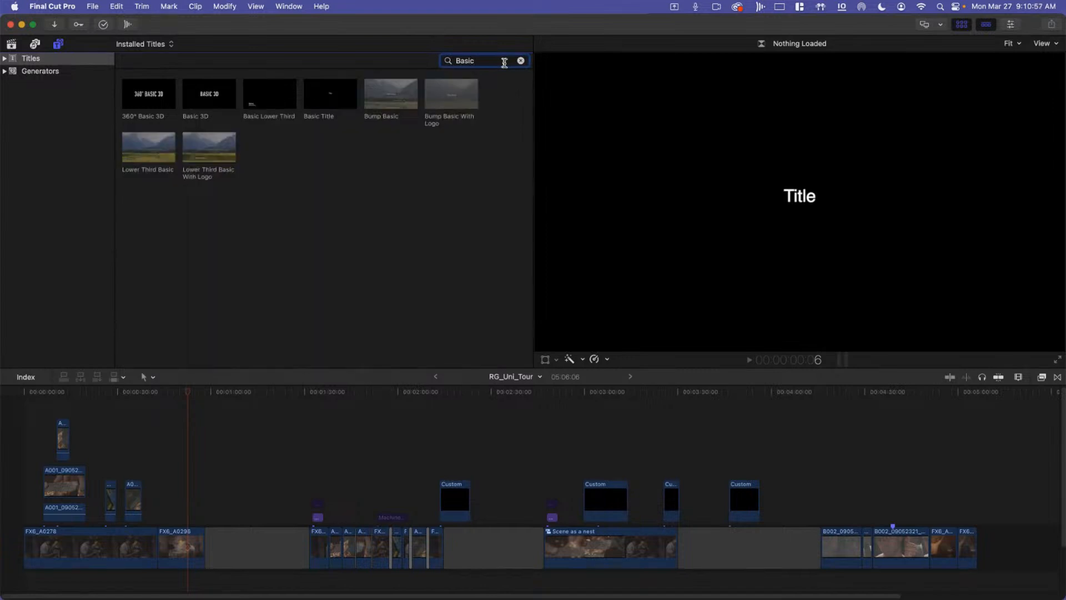
Step: Narrow the installed titles search to "Basic Title", clear the search and hide the titles sidebar
text( Title)
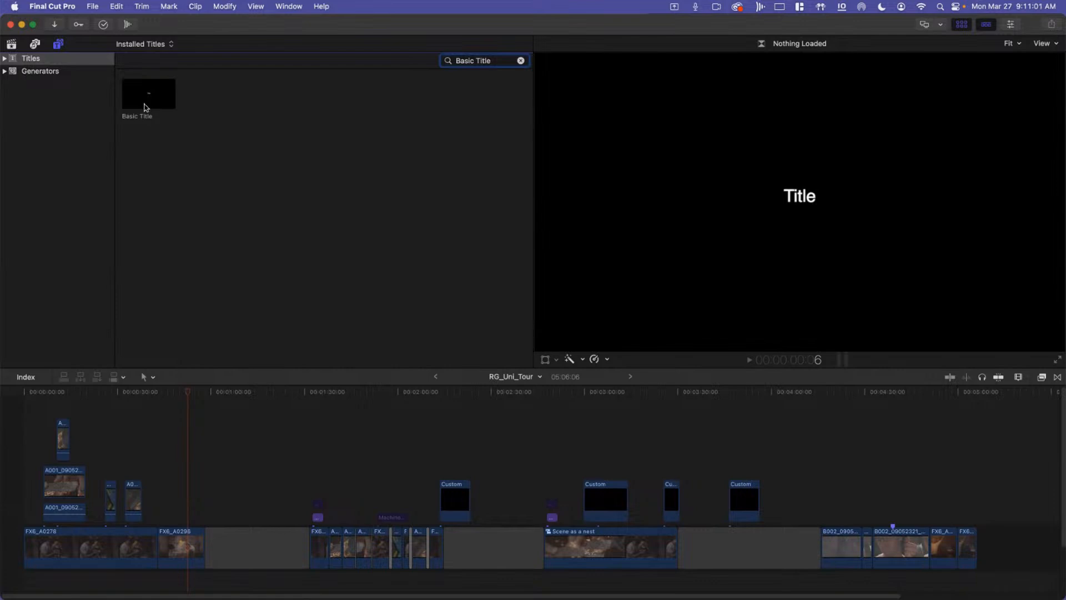
click(521, 60)
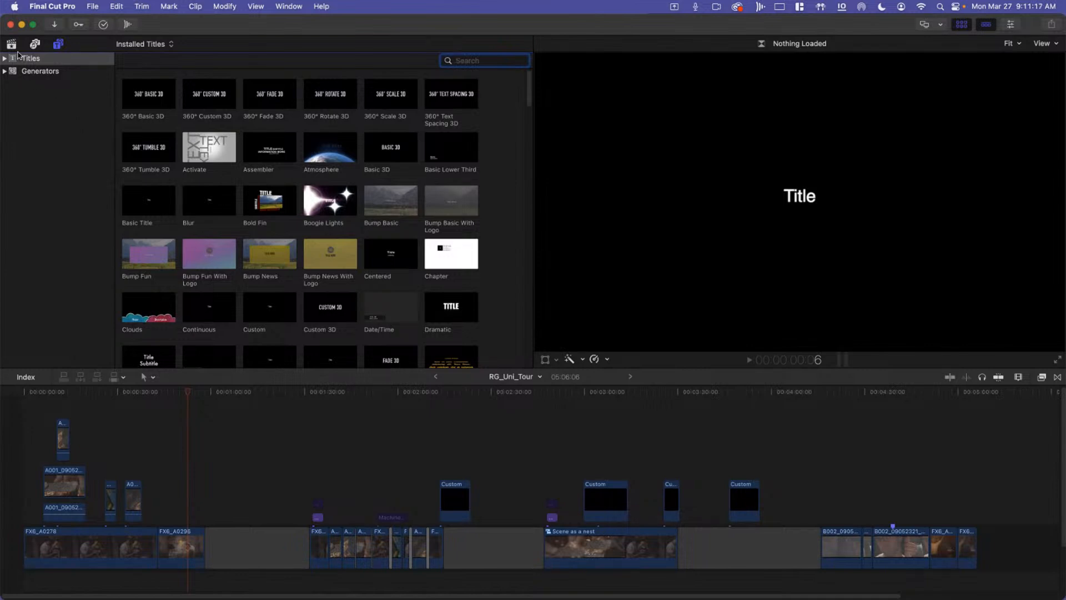
click(58, 44)
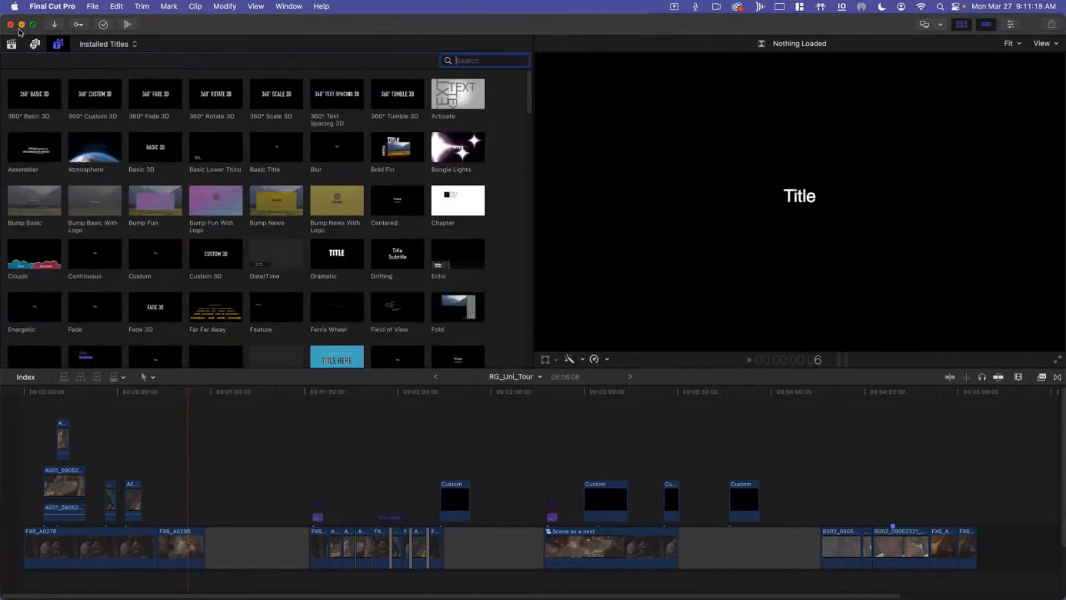
Step: Return to the library's media browser, park the playhead in the timeline's first gap and show the B001_1080p collection
click(12, 43)
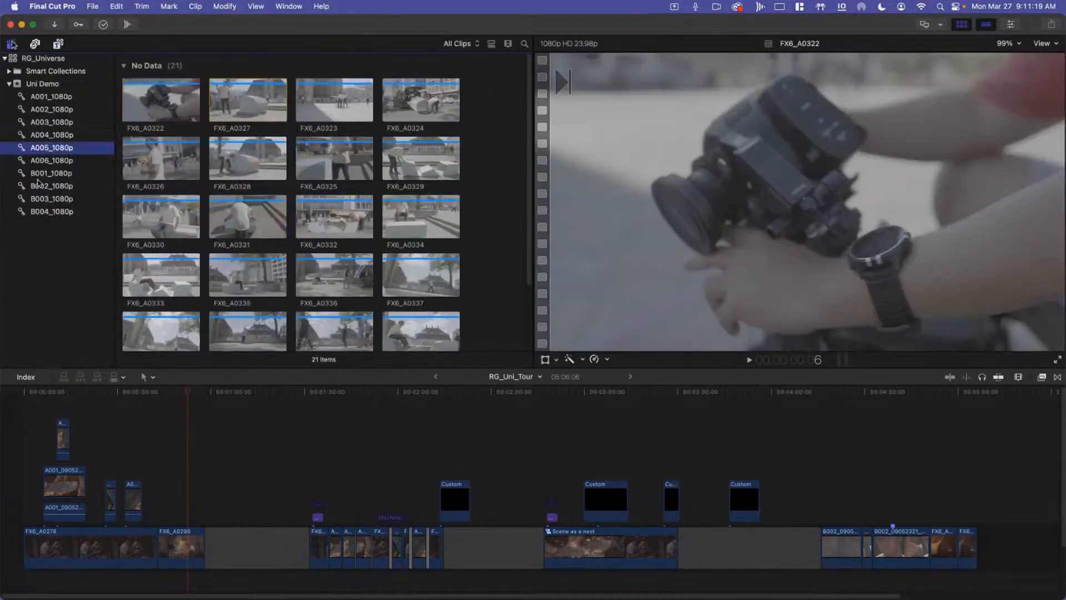
click(217, 492)
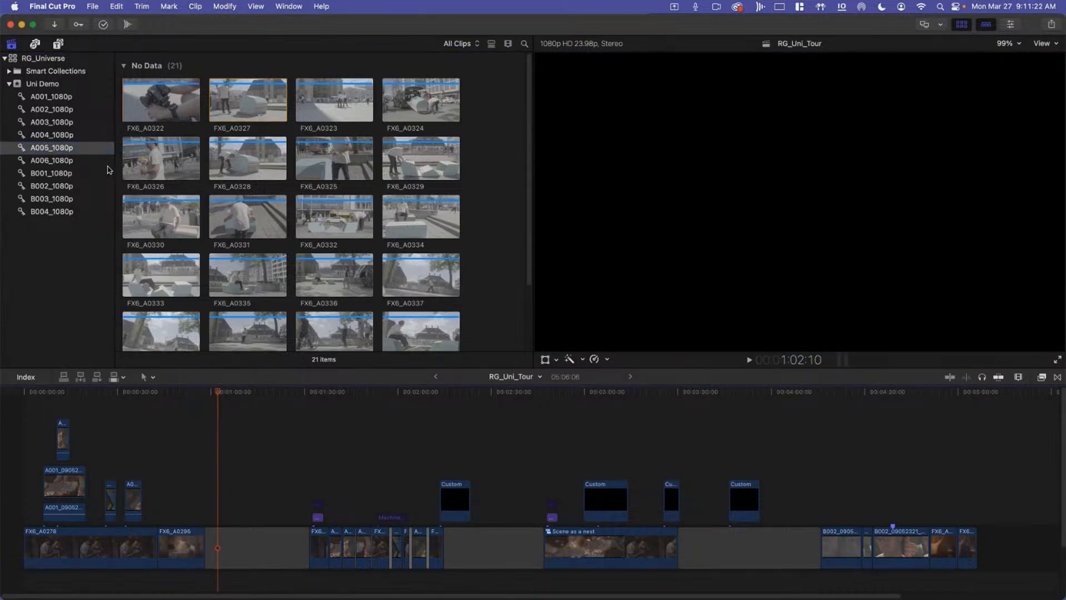
click(48, 173)
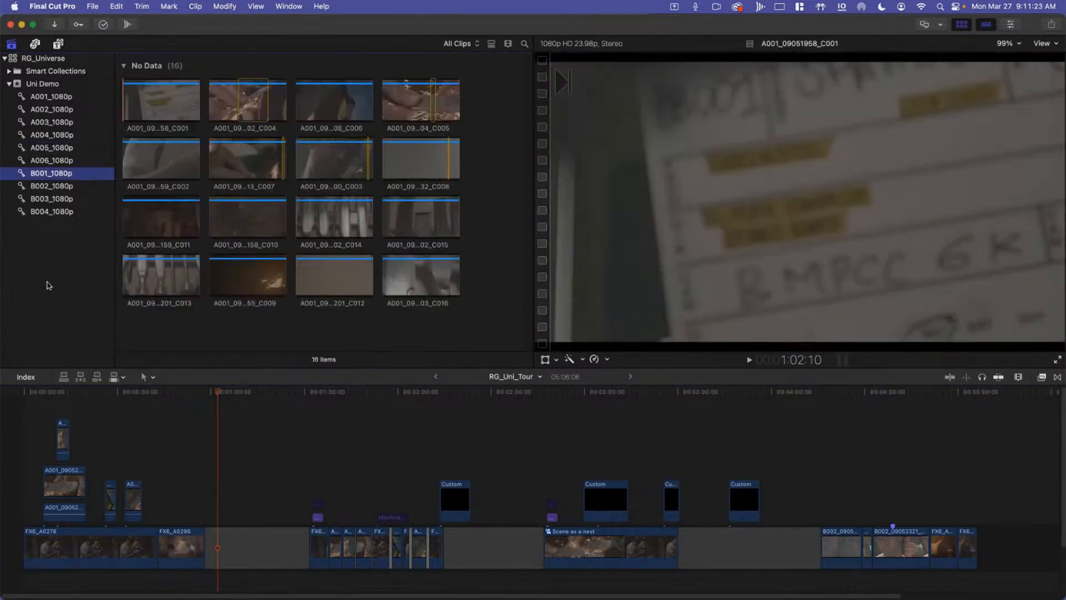
Step: Park the playhead in the first gap, move it back into FX6_A0296 and return it to the project's start
click(258, 453)
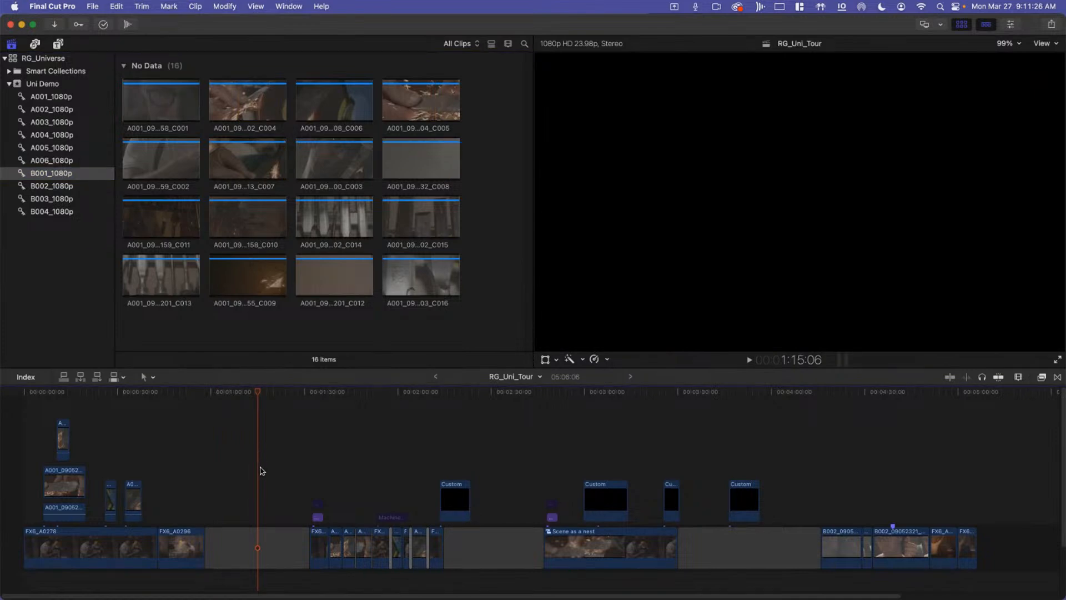
click(186, 422)
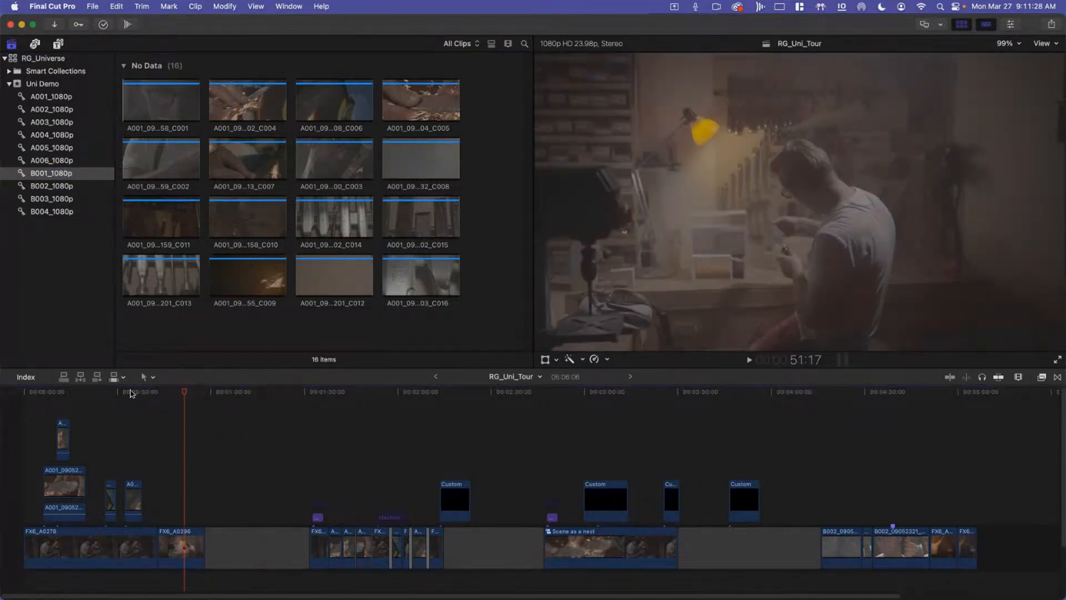
key(Home)
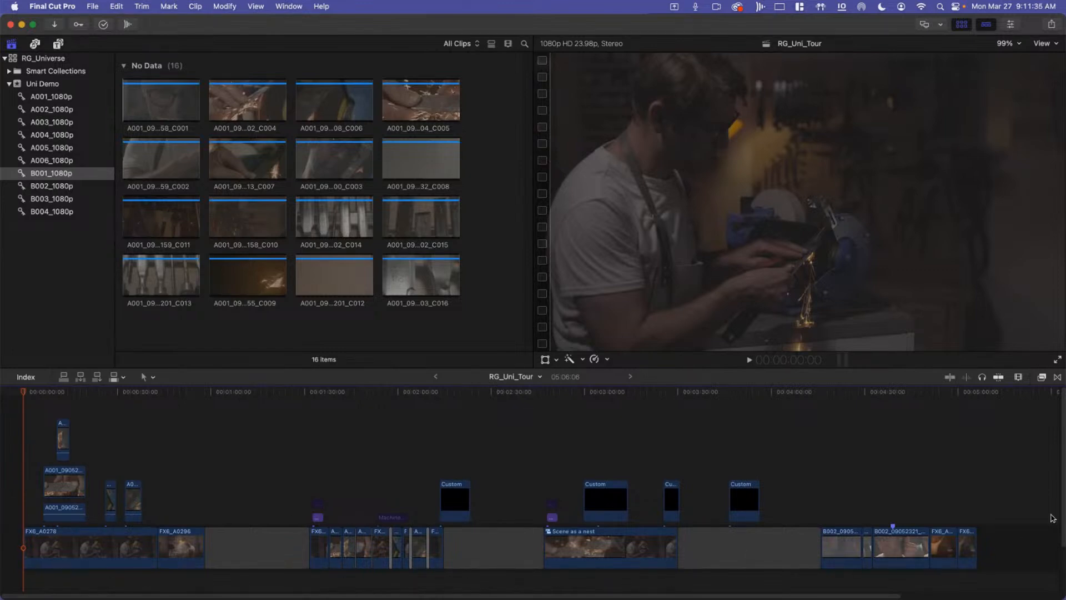
Step: Turn on skimming and place the playhead in the FX6_A0278 clip at 31:17 and in FX6_A0296 at 47:02
click(952, 380)
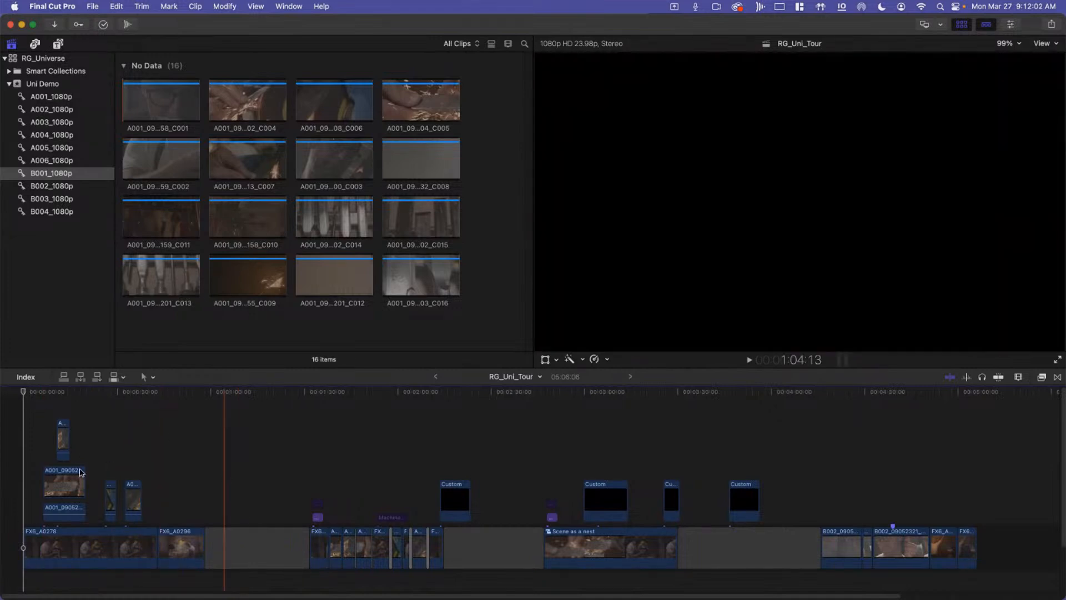
click(122, 421)
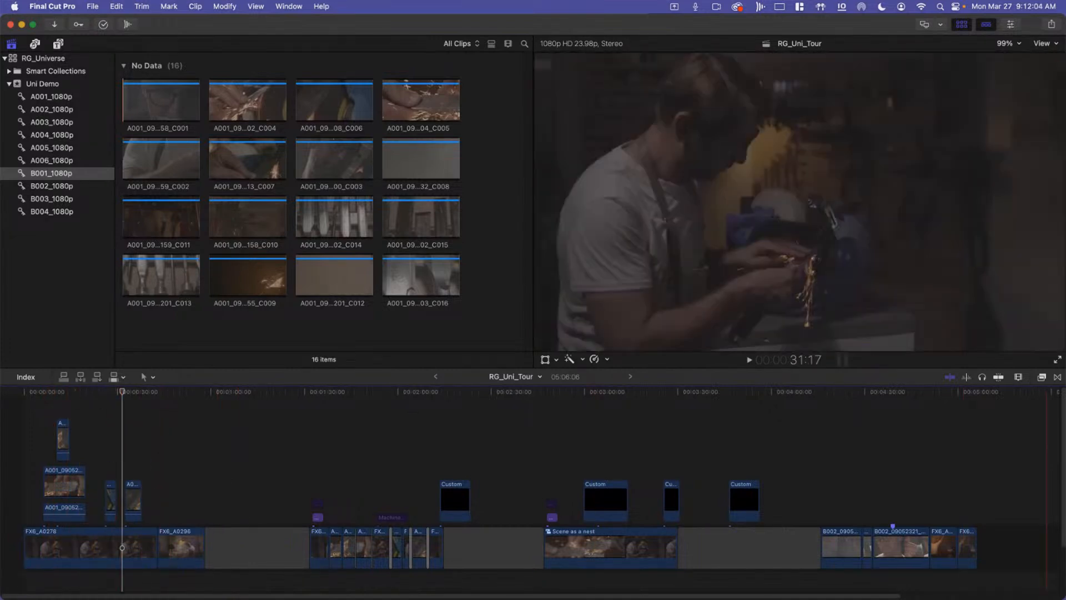
click(169, 475)
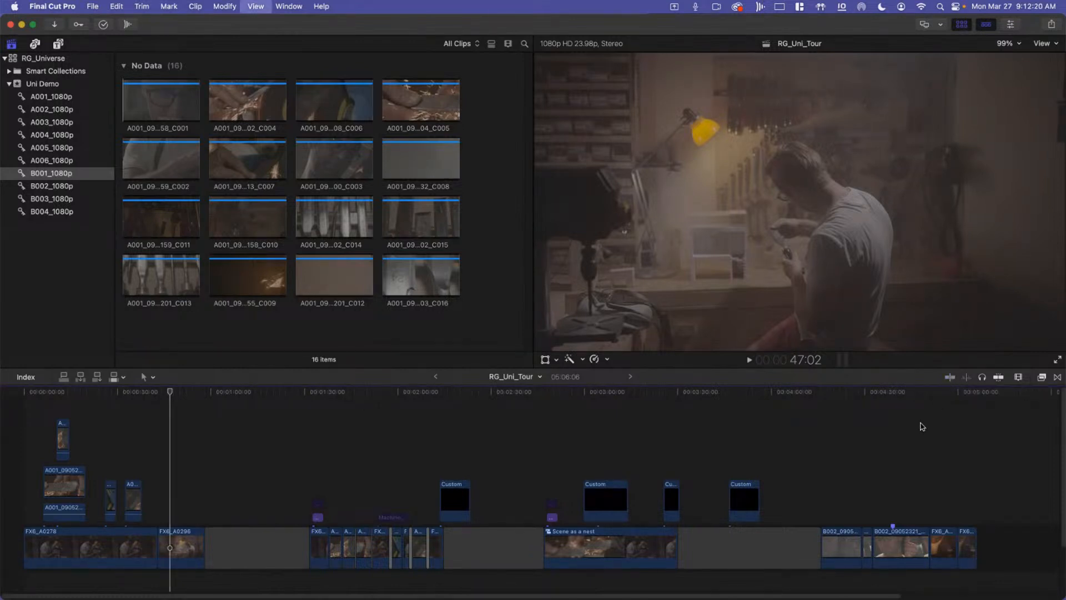
Step: Toggle skimming, place the playhead over the second group of clips at 1:56:19 and leave skimming off
key(s)
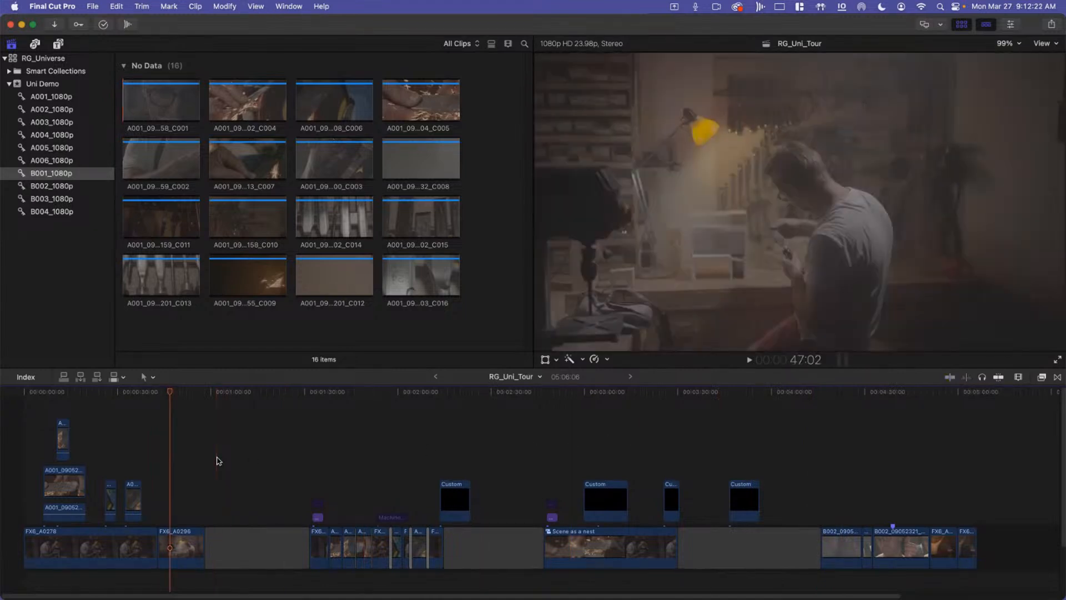
key(s)
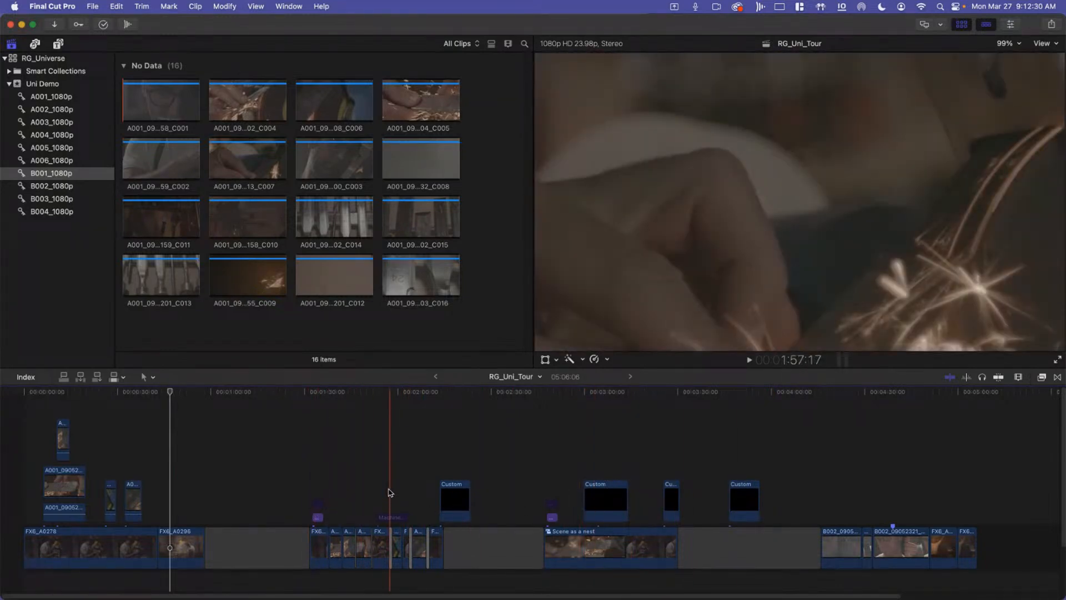
click(389, 493)
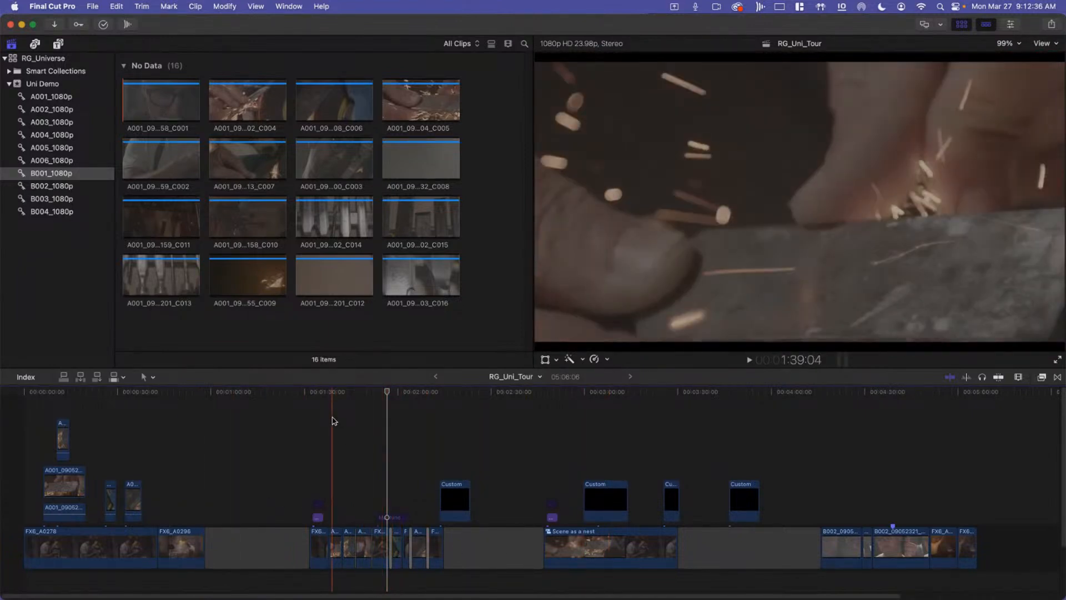
key(s)
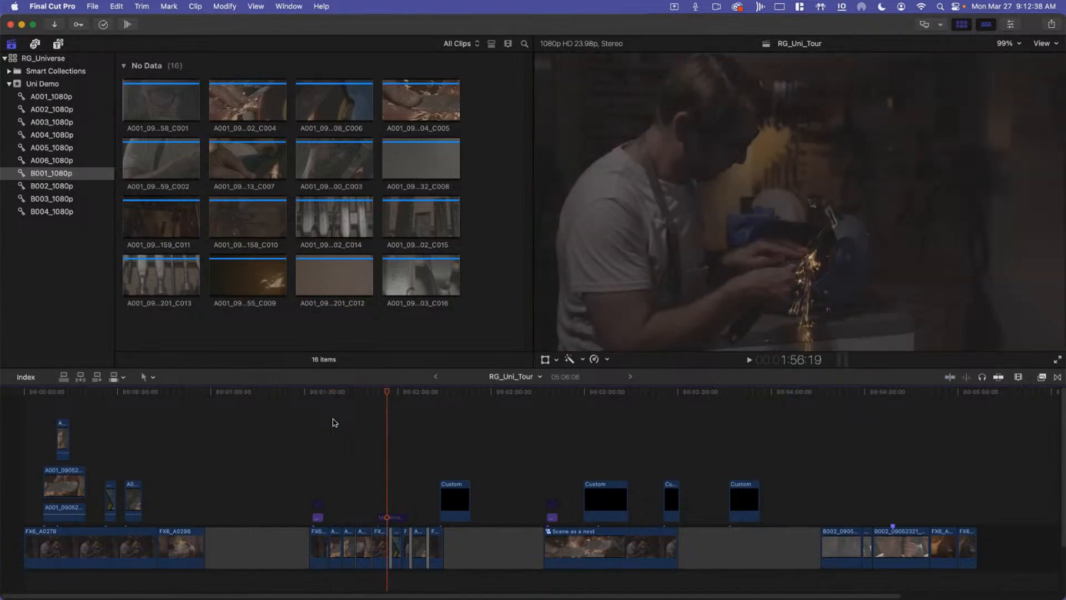
Step: Select the FX6_A0278 clip at the project's start and scrub the playhead across its opening to 12:15
click(58, 395)
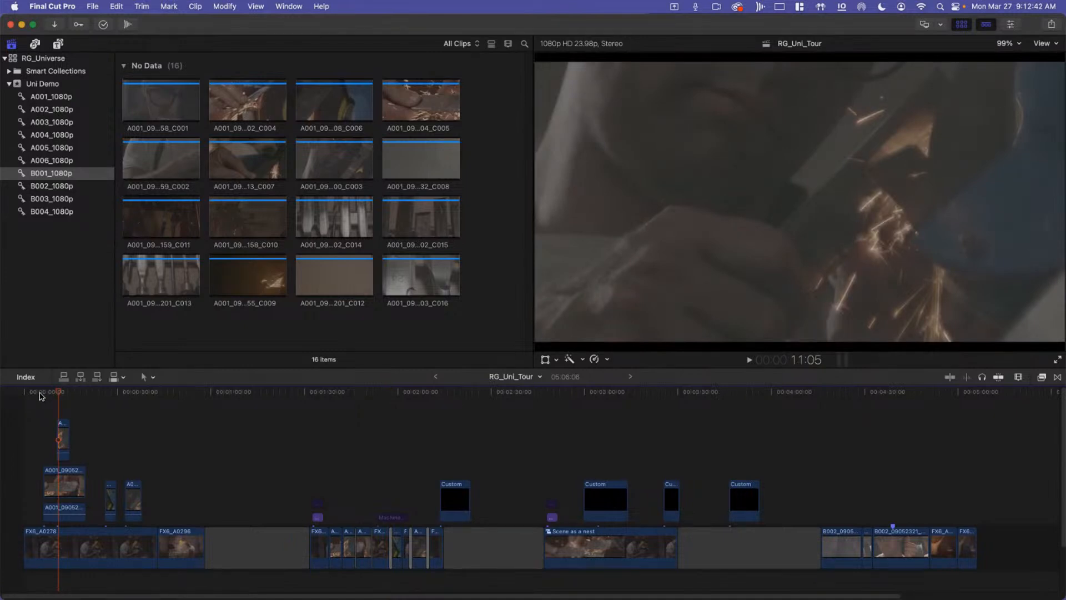
click(40, 396)
click(80, 551)
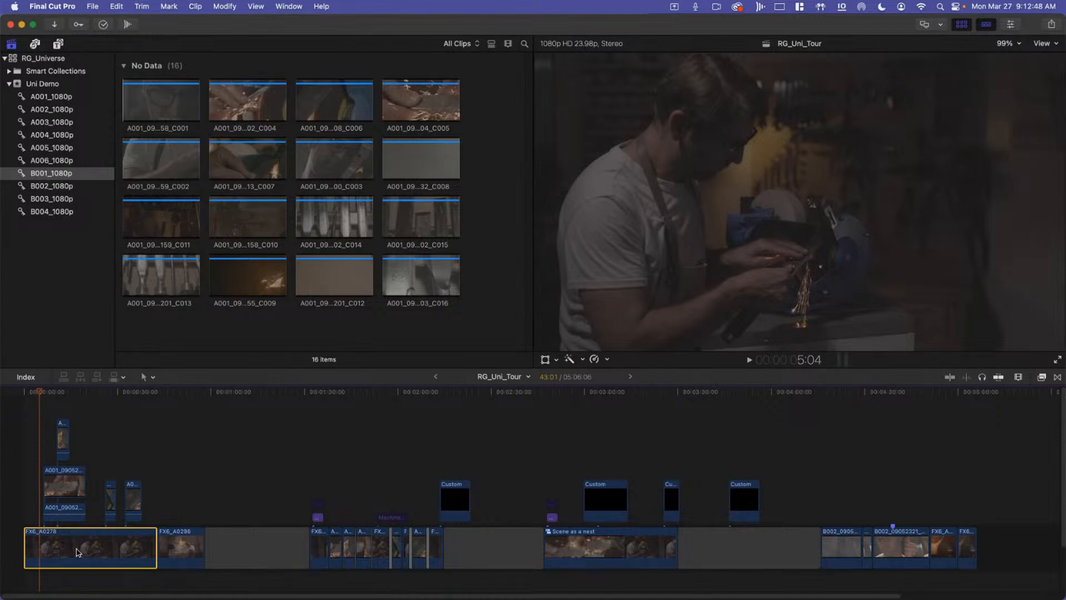
drag(37, 394, 63, 394)
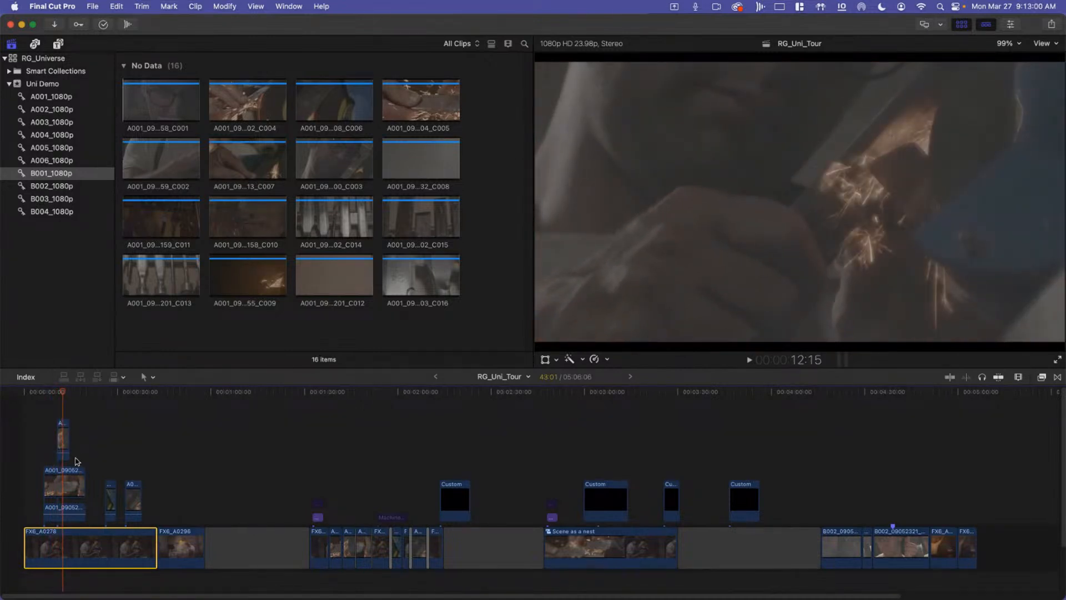
Step: Zoom in on the timeline's opening and step the playhead through the connected clips stacked above FX6_A0278
key(super+equal)
key(super+equal)
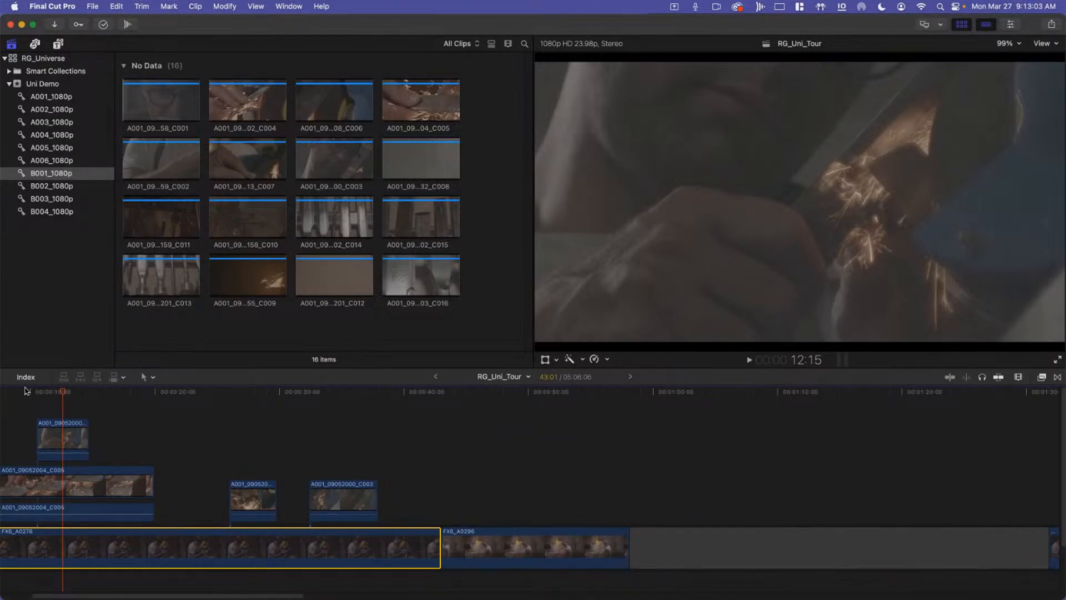
drag(25, 389, 105, 422)
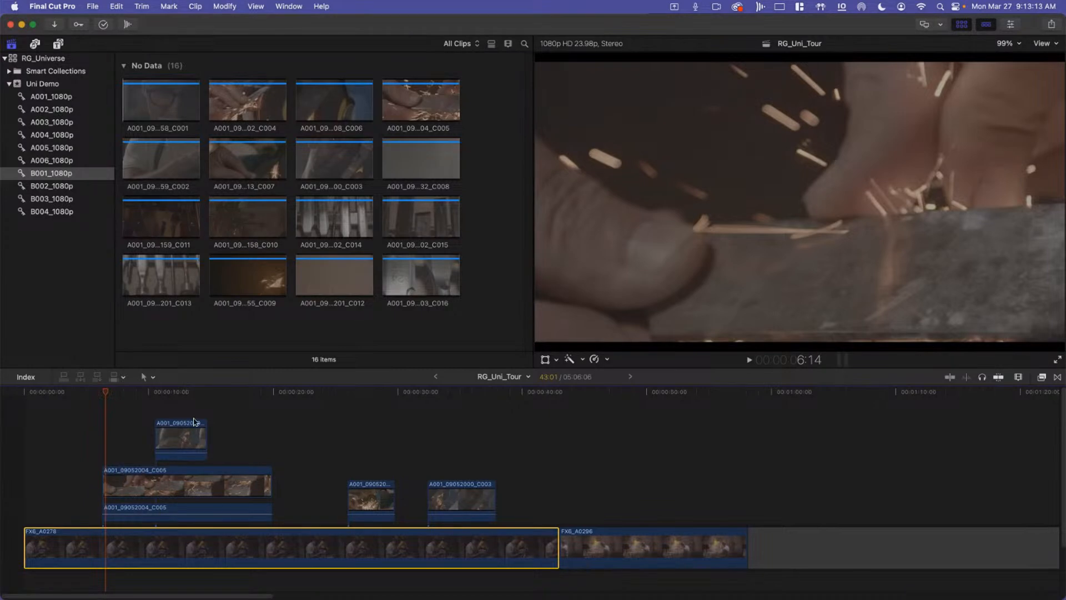
click(184, 393)
click(278, 401)
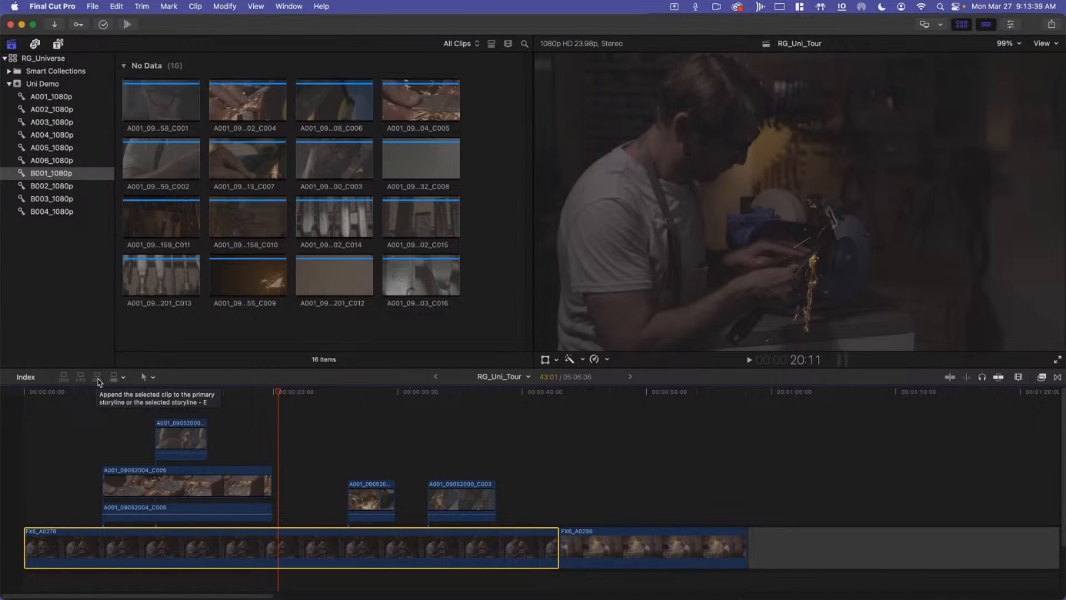
Step: Deselect the clip, fit the whole project in the timeline and scrub from the first gap back to 52:06
click(588, 468)
key(shift+z)
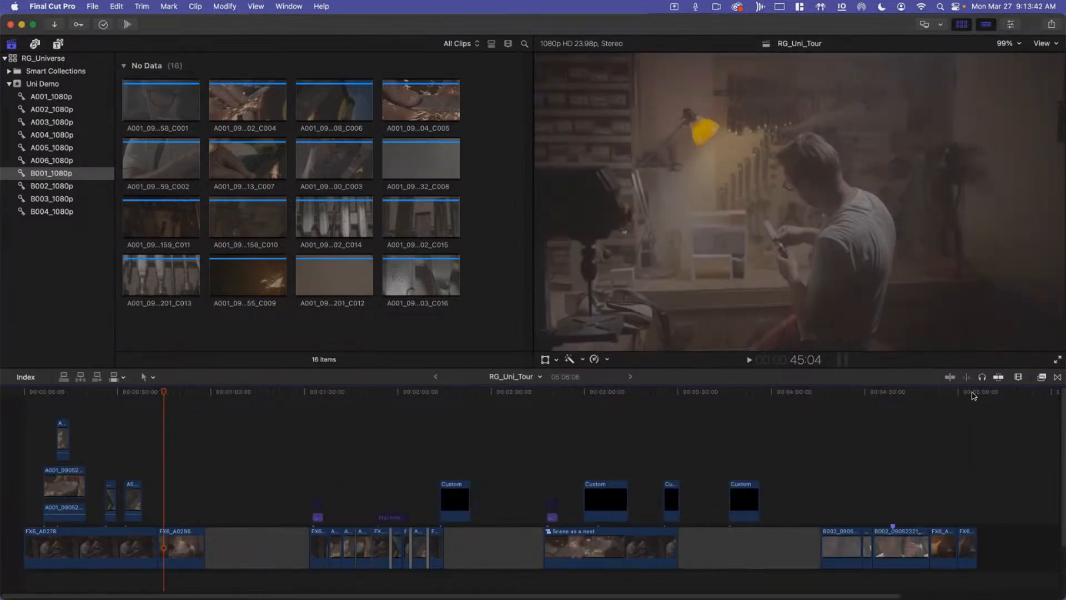
click(256, 391)
drag(256, 391, 188, 442)
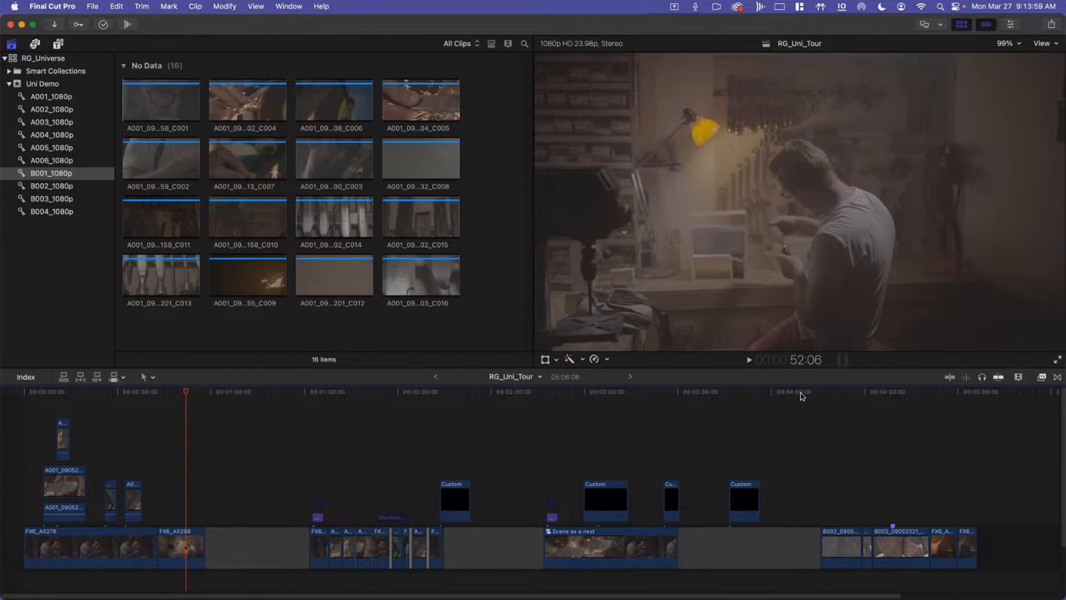
Step: Scrub to the first B002 clip near the project's end and step through the edit points to the last one
drag(858, 392, 837, 424)
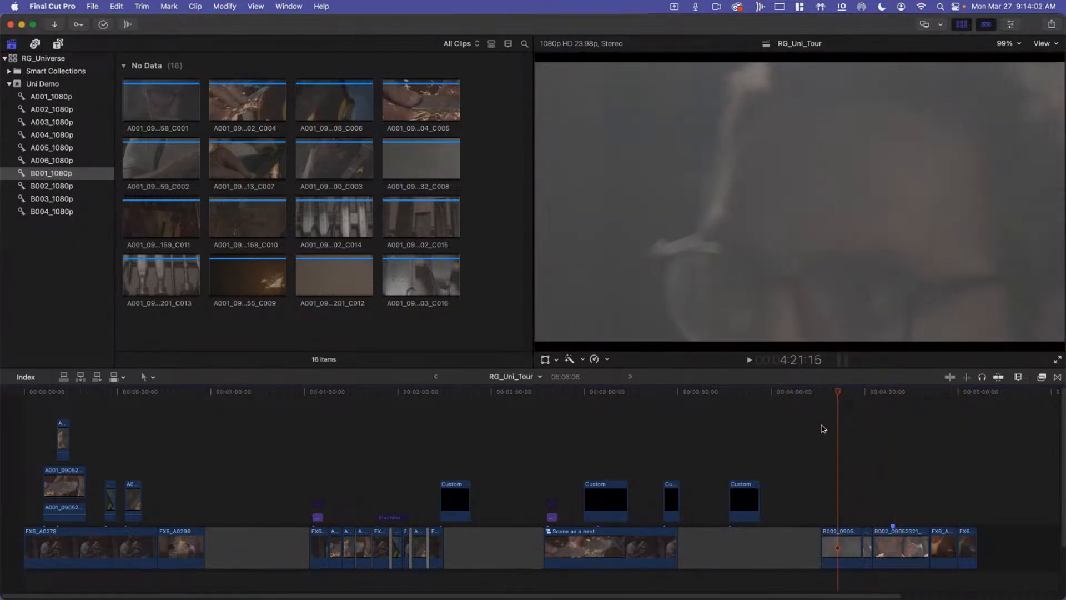
key(Down)
key(Down)
key(Down)
key(Down)
key(Down)
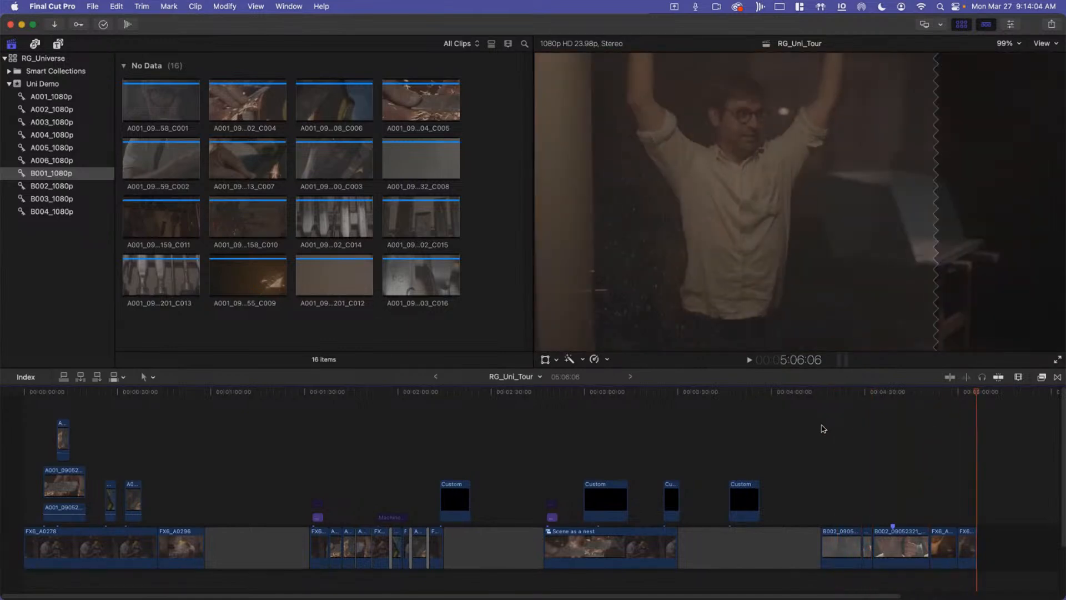
Step: Insert a gap at the very end of the project and remove it again
click(851, 441)
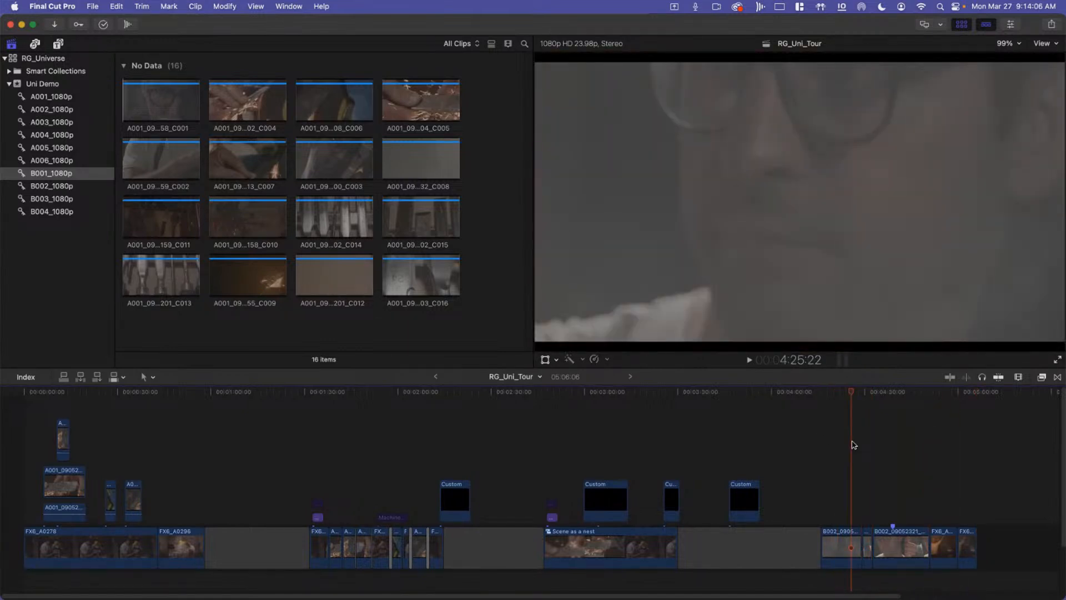
key(End)
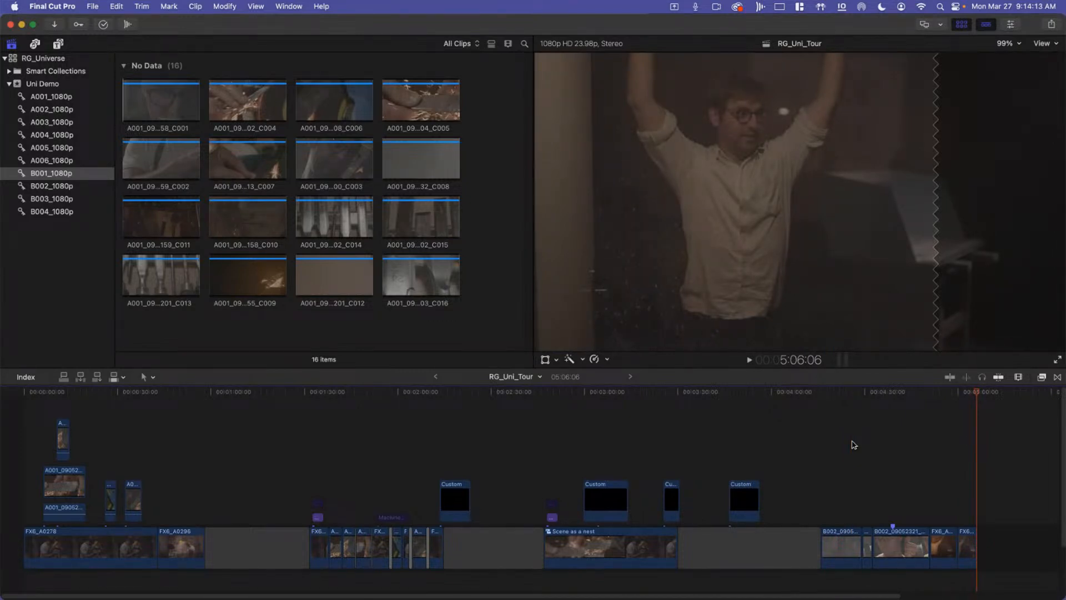
key(alt+w)
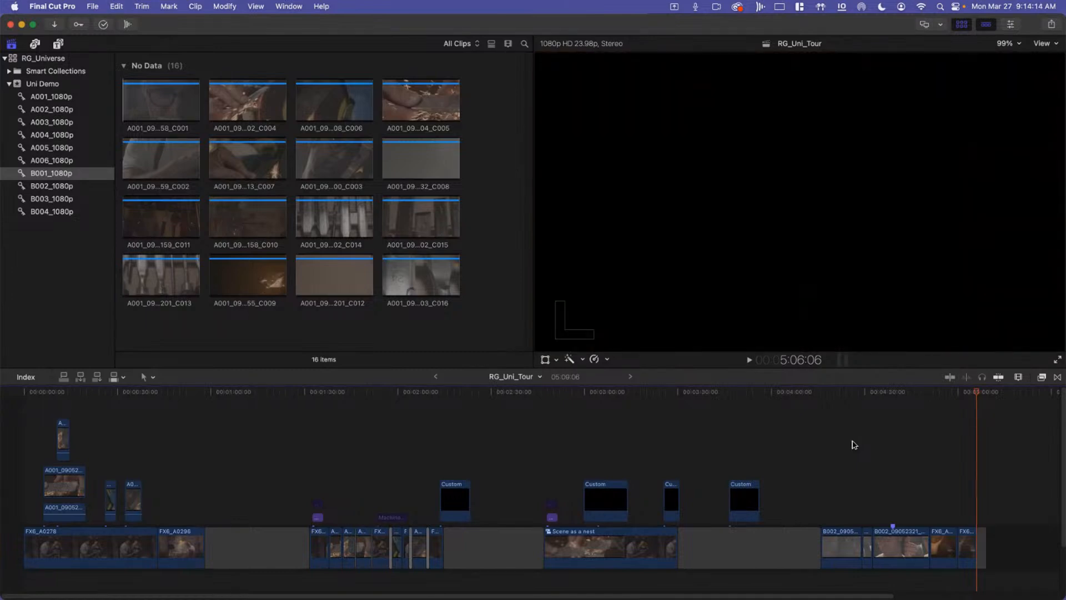
click(982, 549)
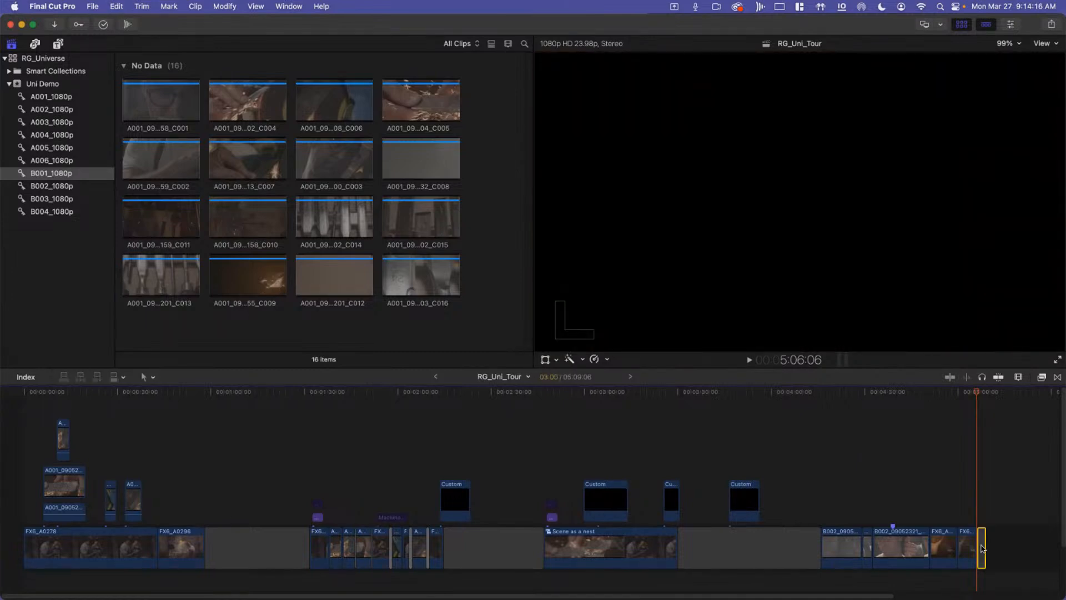
key(Delete)
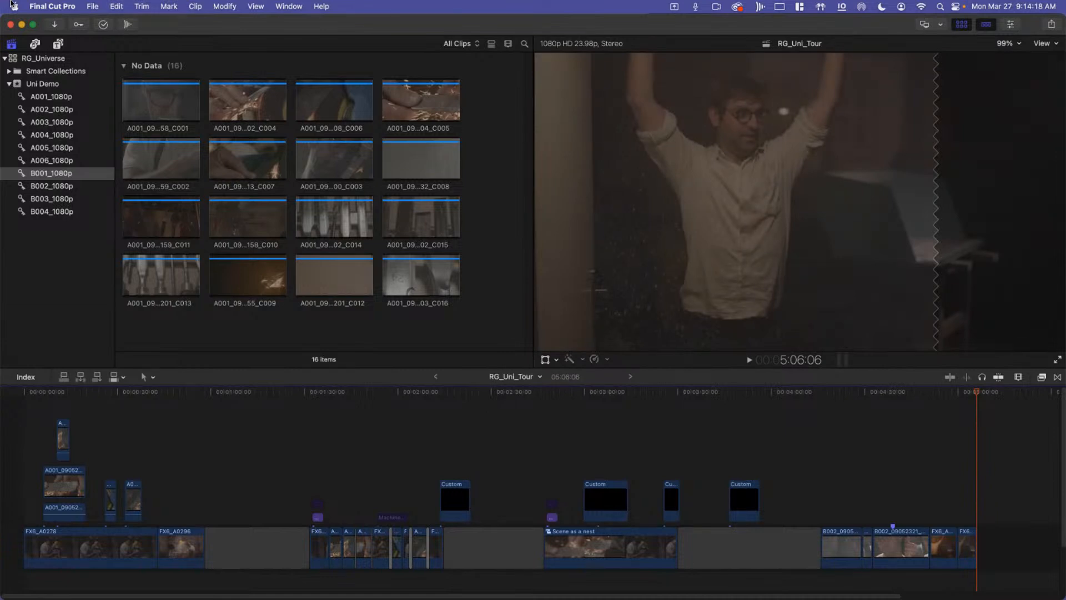
Step: Insert a Gap generator at the end of the project and place the playhead in the last clip at 5:05:04
click(116, 7)
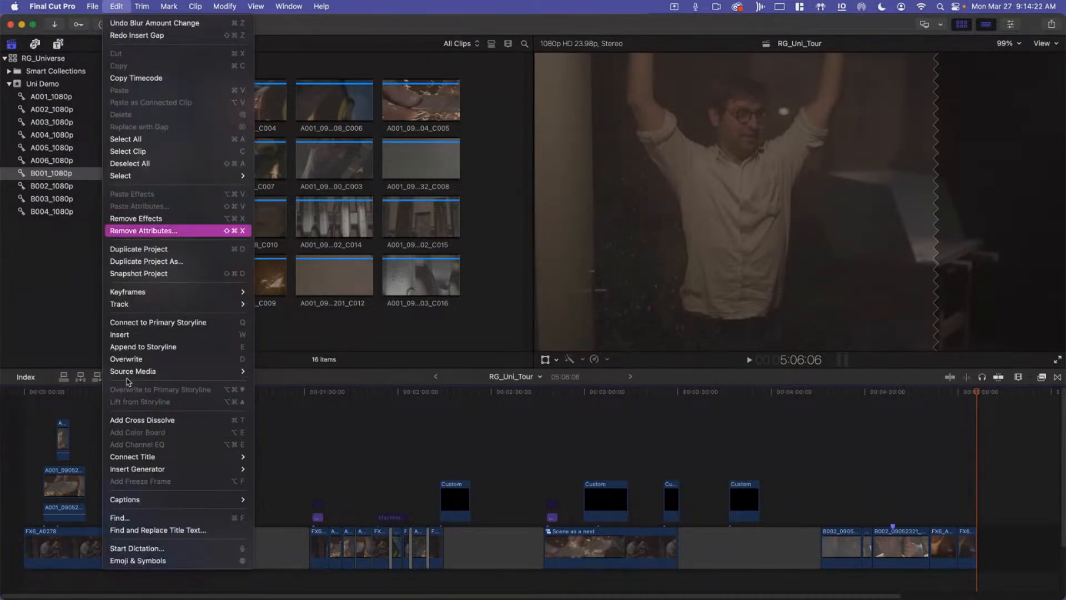
mouse_move(166, 470)
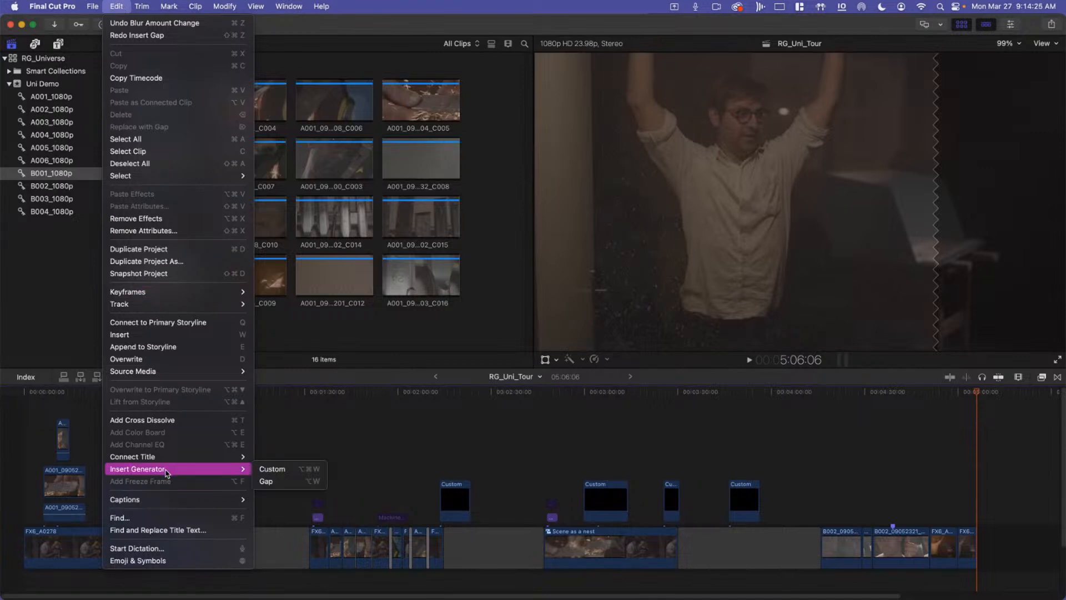
click(307, 482)
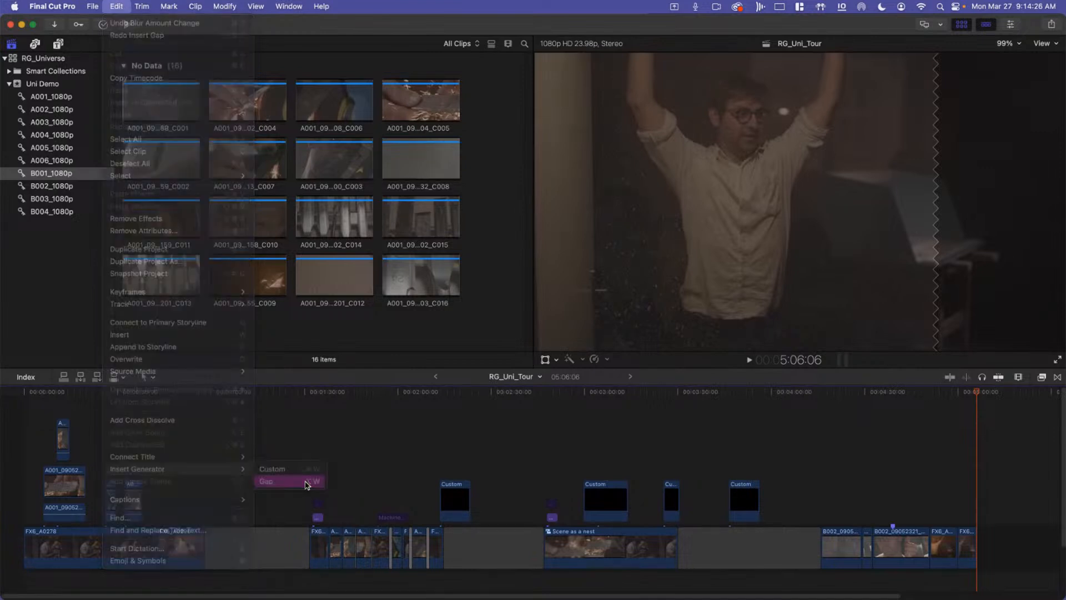
click(974, 468)
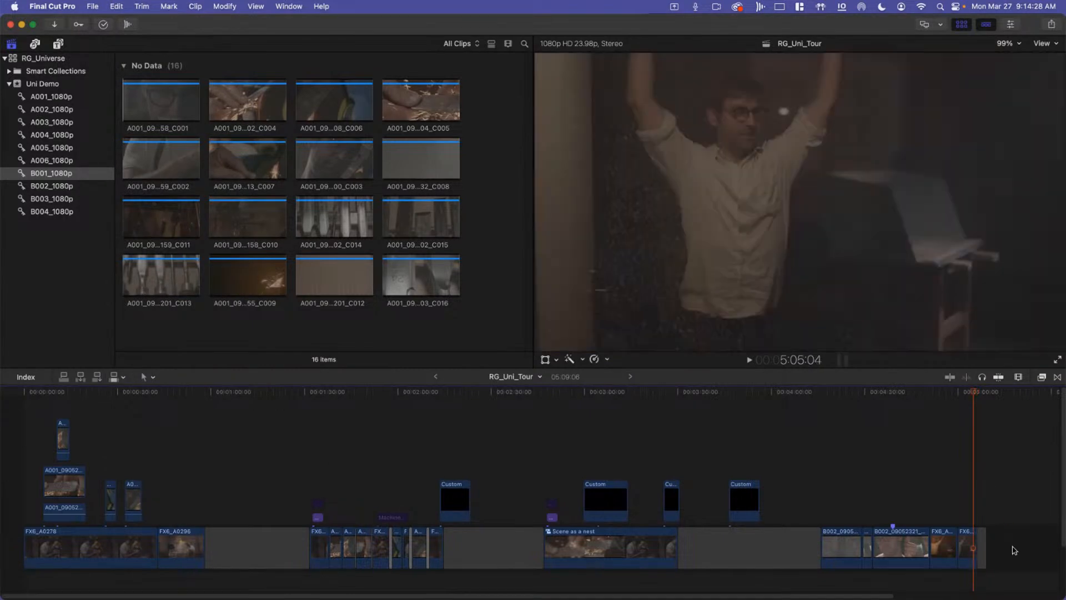
Step: Lengthen the gap at the end of the project to about 9:29:20 of total duration and move the playhead to the project's end
drag(986, 544, 286, 496)
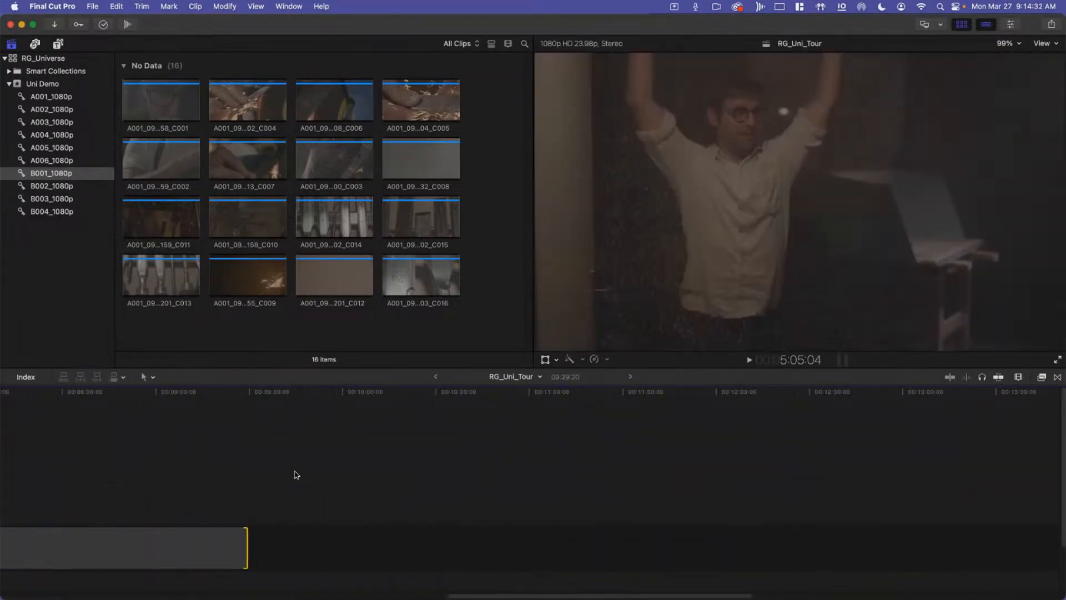
key(super+minus)
key(super+minus)
key(super+minus)
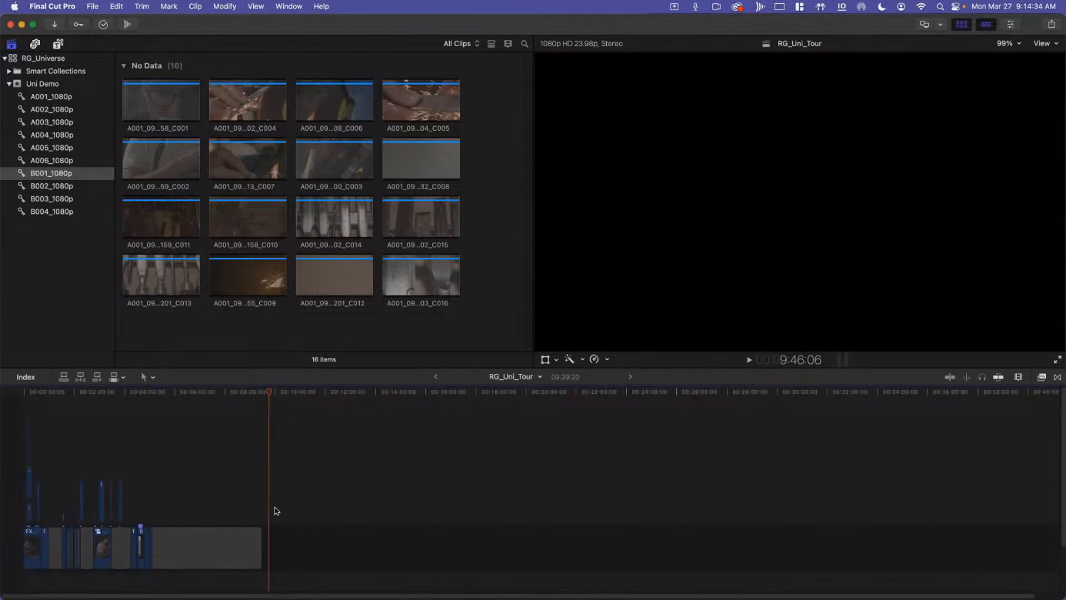
key(End)
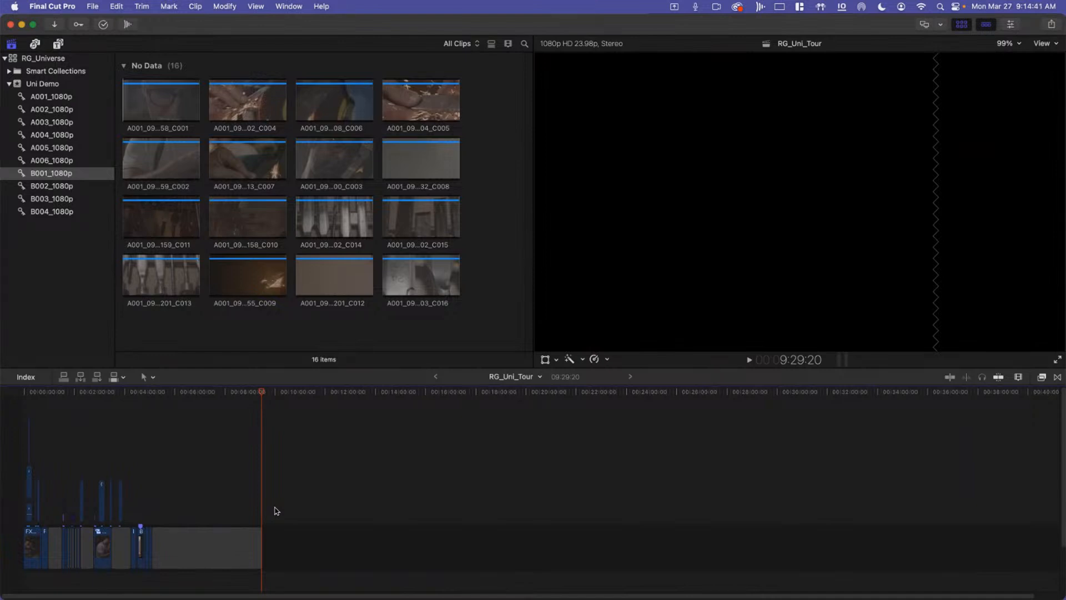
Step: Turn skimming on, select a range about 1:07:06 long in browser clip A001_09051958_C001 and clear it
click(239, 217)
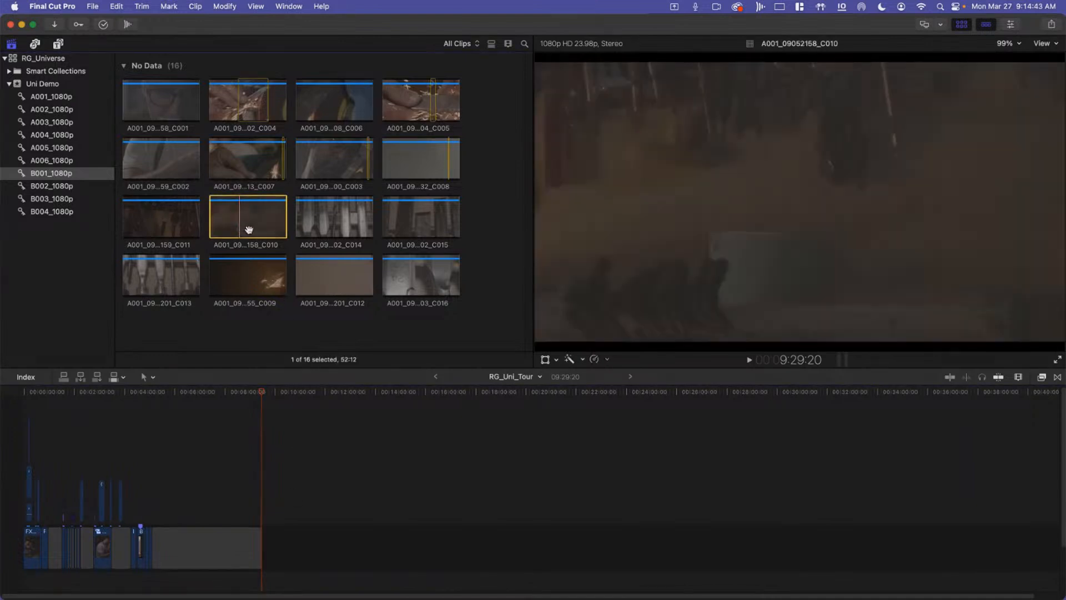
click(152, 100)
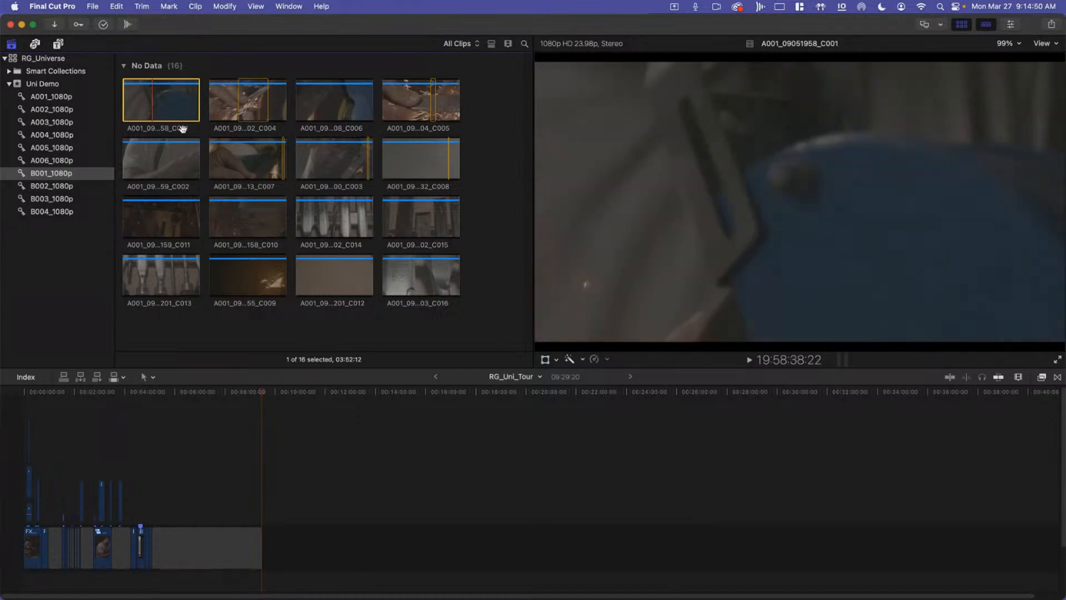
key(s)
mouse_move(152, 105)
mouse_down()
mouse_move(157, 98)
mouse_move(136, 103)
mouse_move(154, 107)
mouse_move(146, 109)
mouse_up()
click(159, 99)
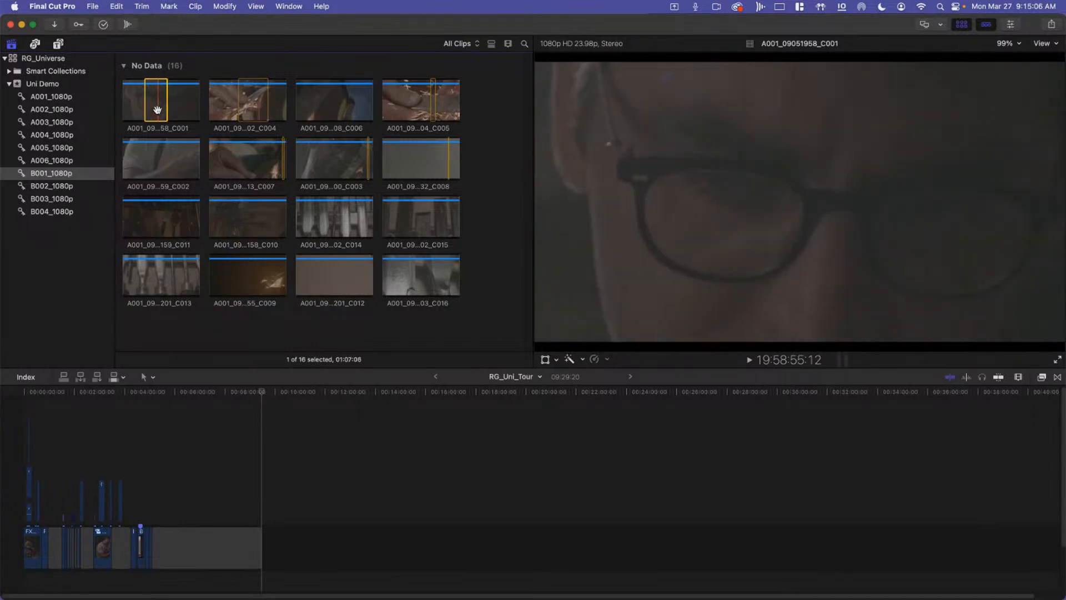
key(alt+x)
Step: Mark start and end points for a range about 1:08:14 long in clip C001, and clear the range
click(153, 109)
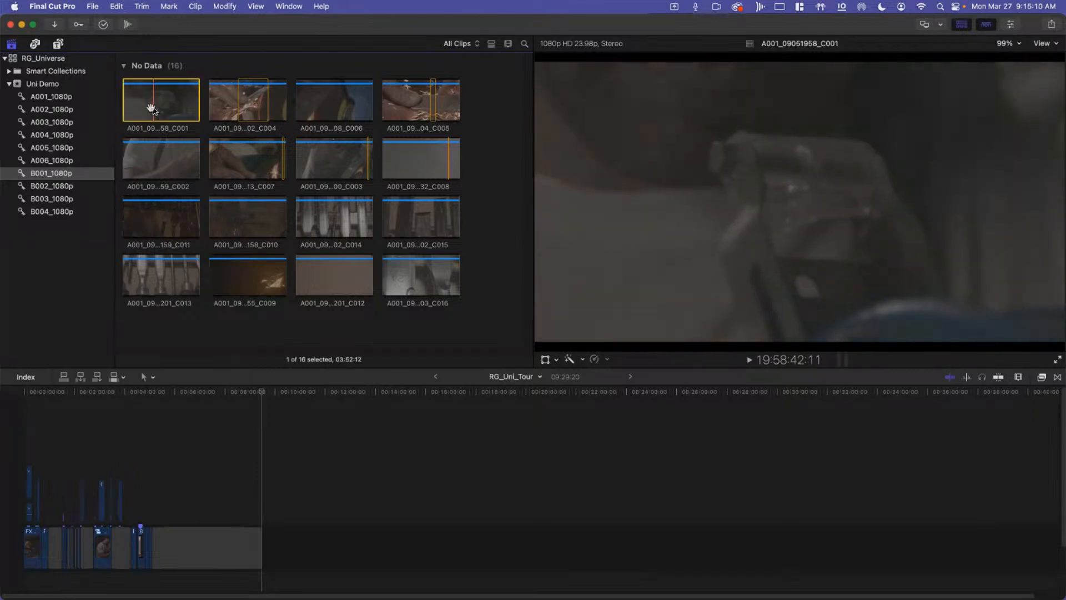
key(i)
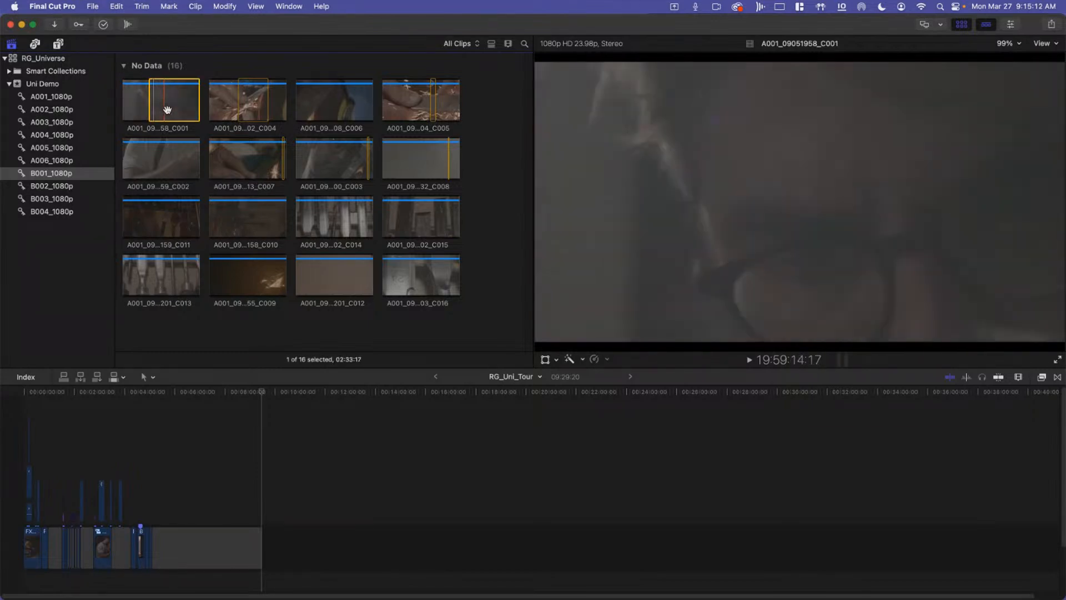
key(o)
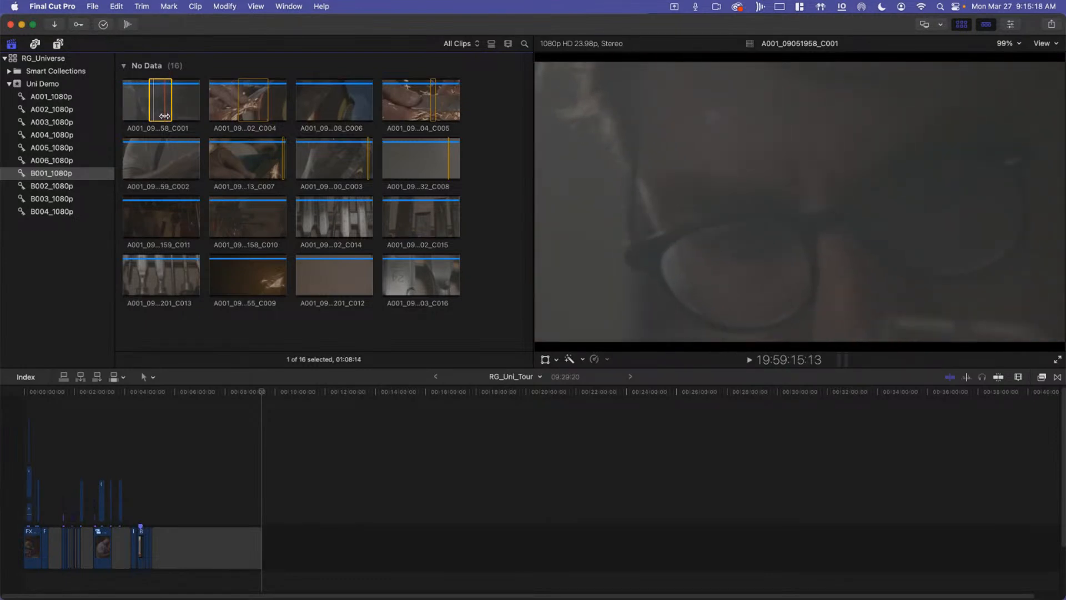
key(alt+x)
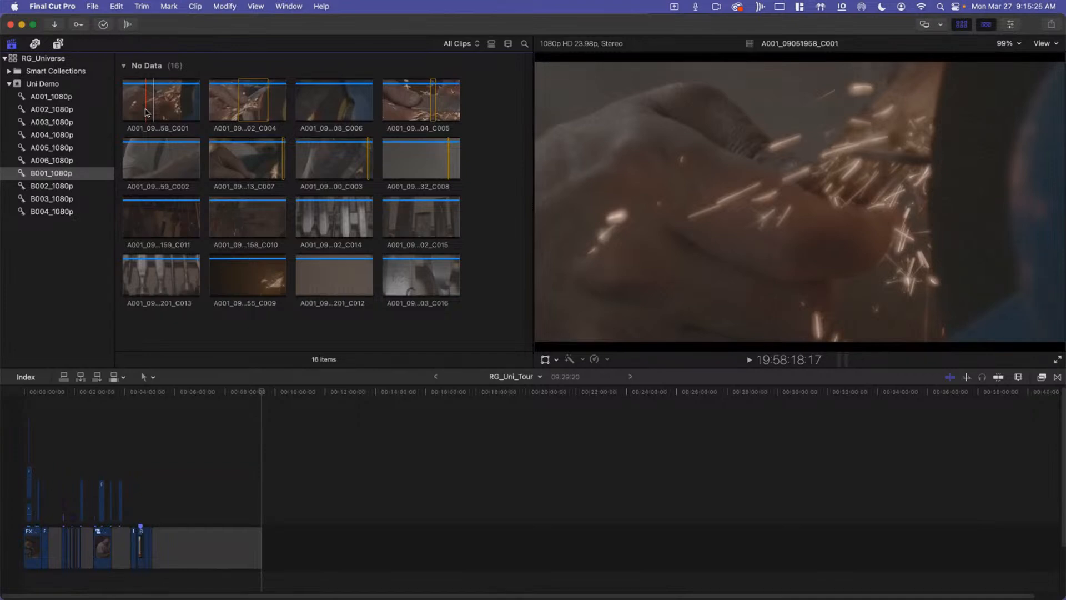
Step: Select a range about 28:20 long in clip C001 and append it to the end of the project
drag(149, 114, 151, 110)
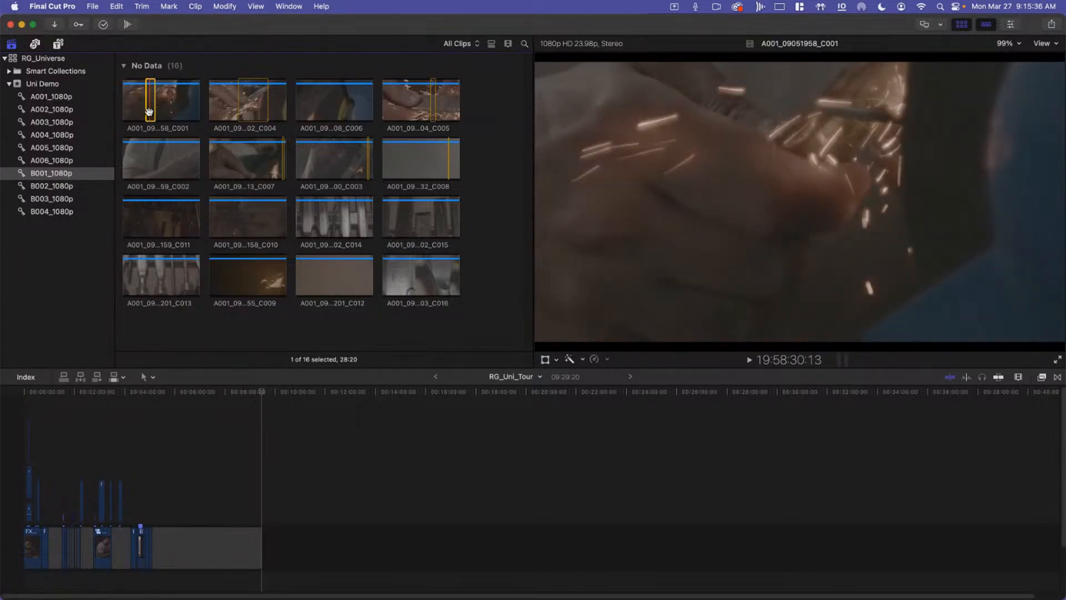
key(e)
click(260, 407)
click(149, 104)
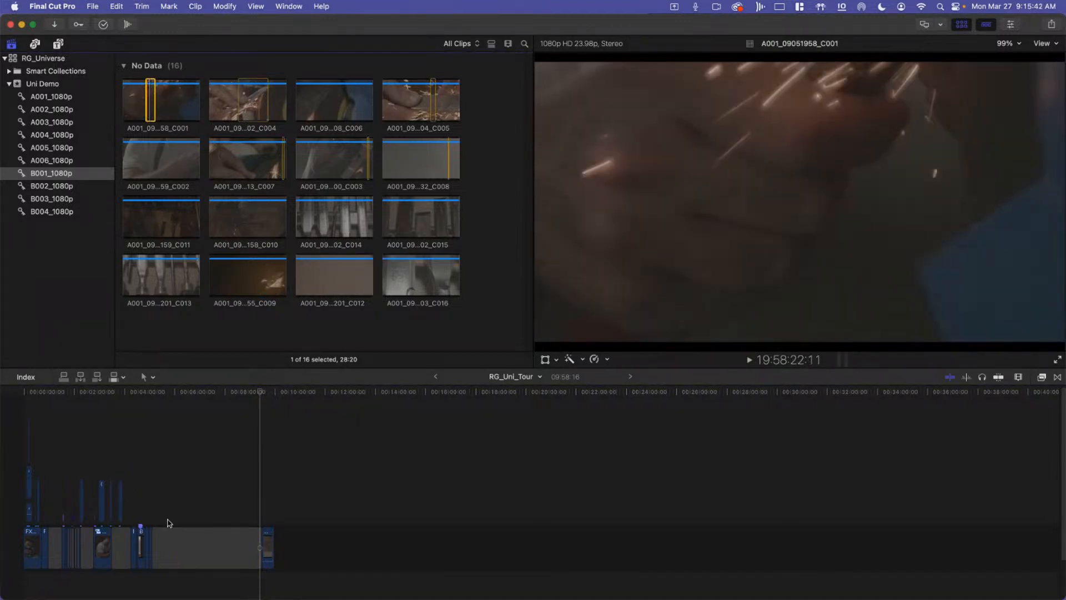
Step: Append the C001 range repeatedly with the playhead inside the long gap, and delete the extra copies from the project's end
click(225, 395)
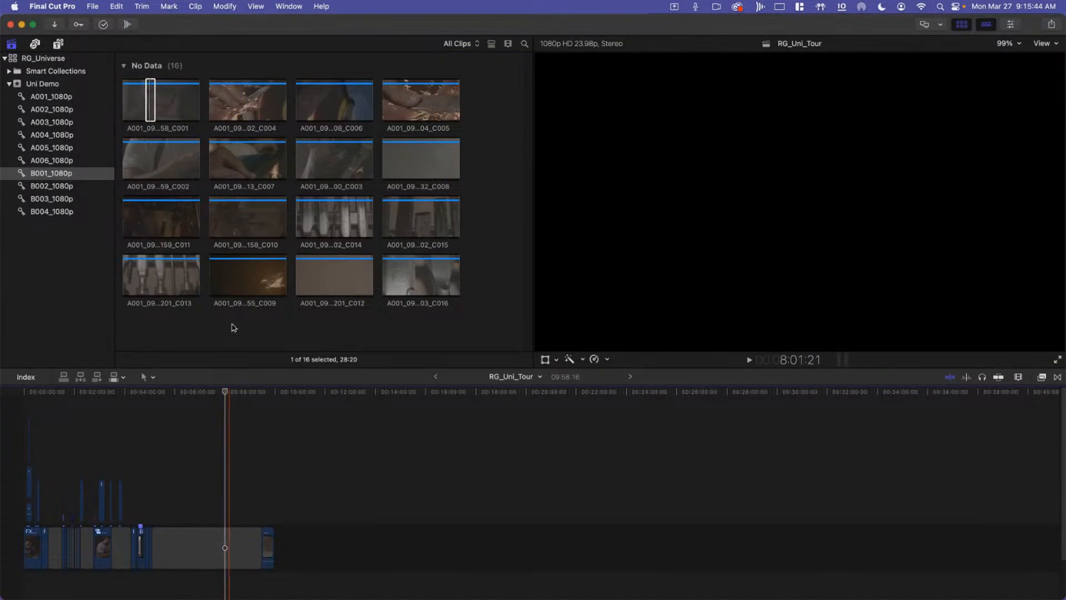
key(e)
key(e)
key(e)
key(e)
key(e)
key(e)
key(e)
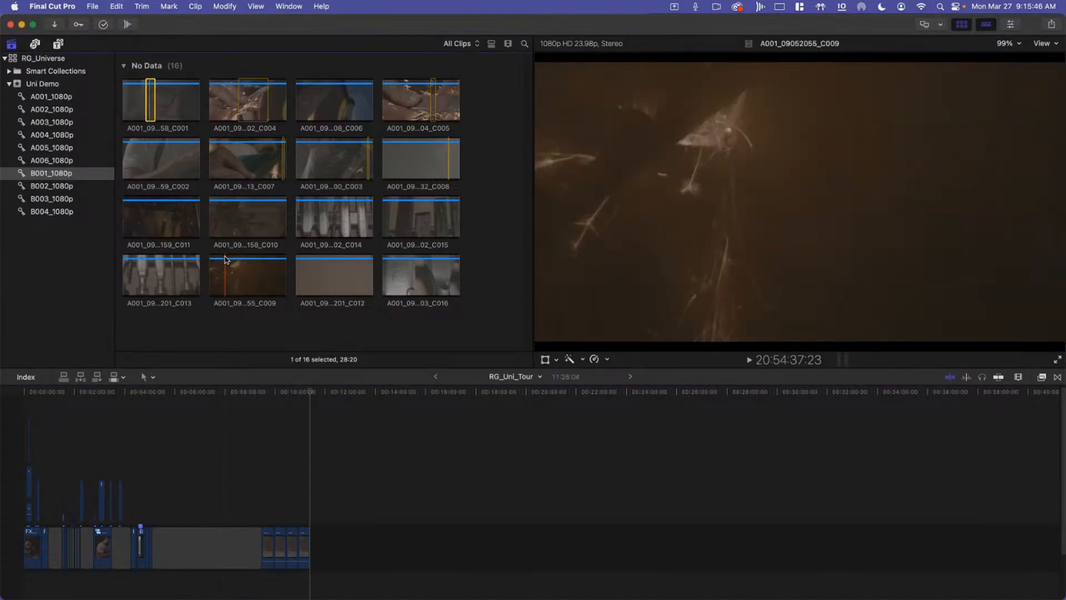
drag(433, 527, 278, 564)
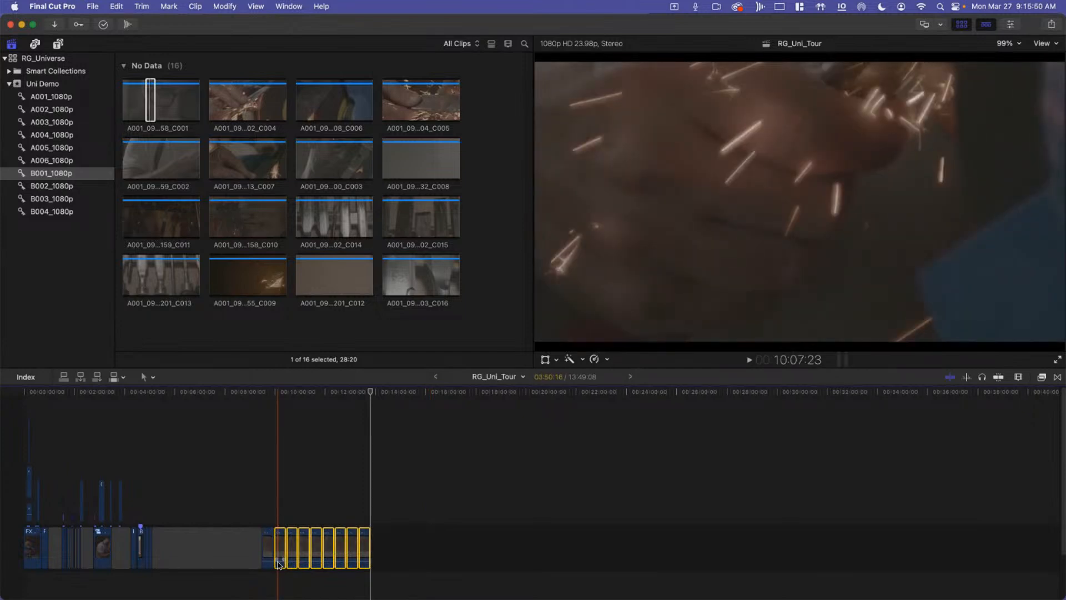
key(Delete)
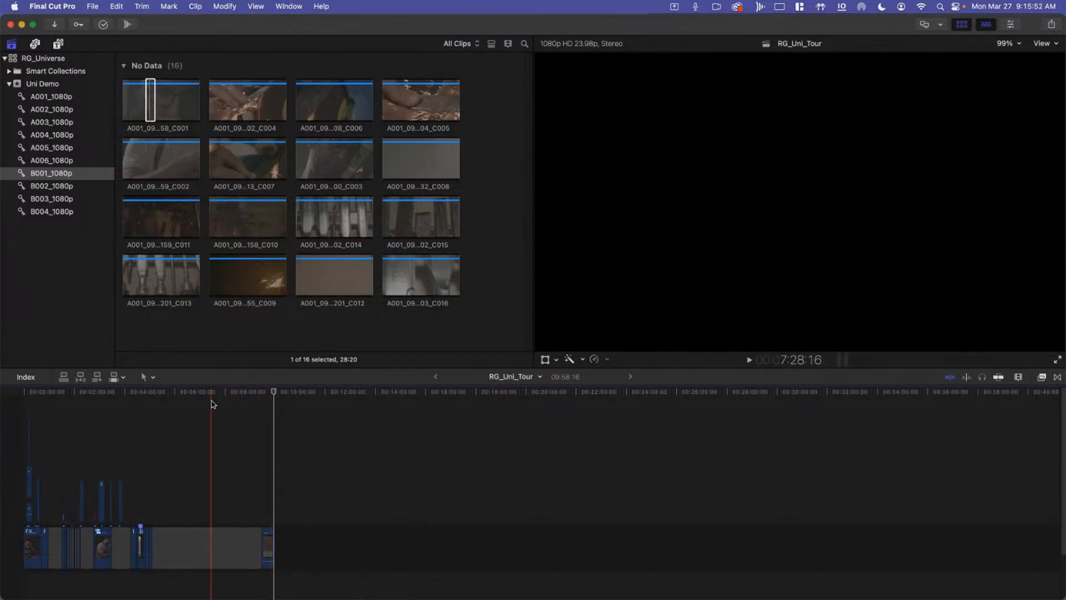
Step: Extend the end of the long gap to a duration of about 4:31:13, place the playhead inside it and select it
click(211, 401)
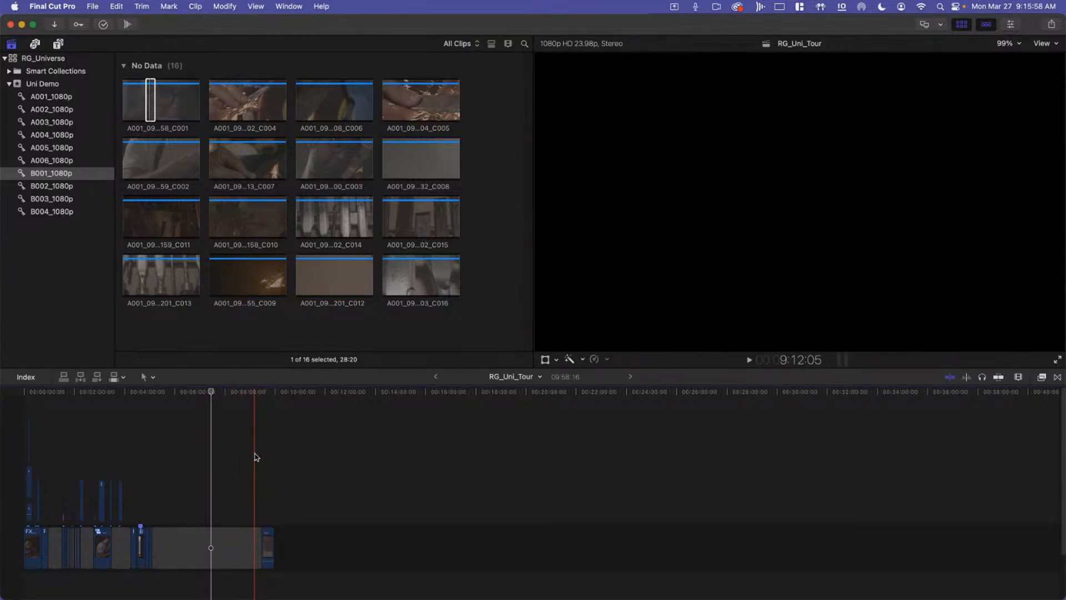
key(Up)
click(220, 553)
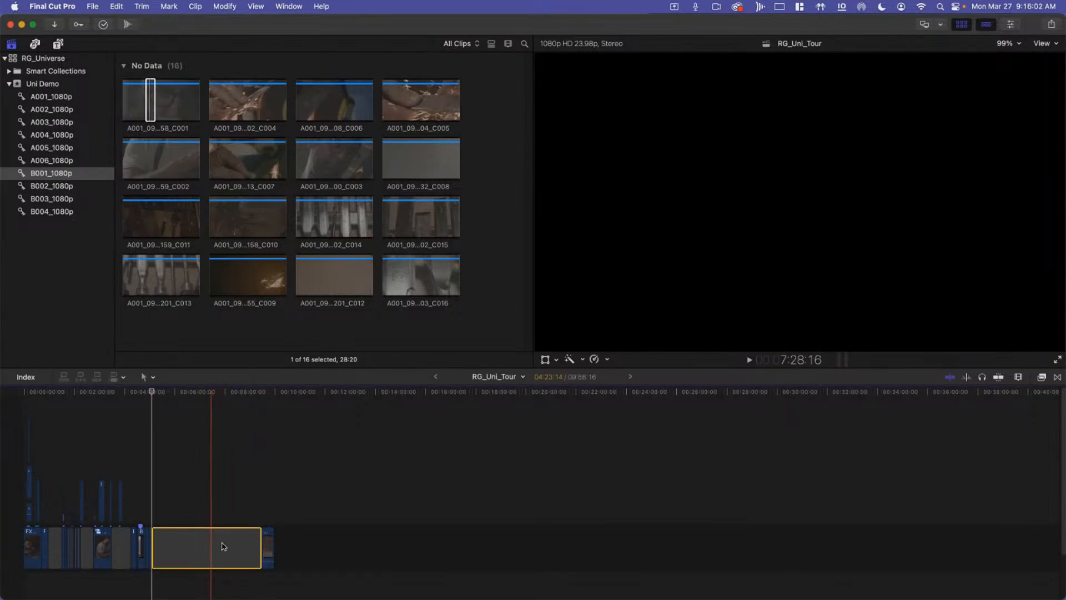
mouse_move(260, 544)
mouse_down()
mouse_move(409, 545)
mouse_move(260, 549)
mouse_up()
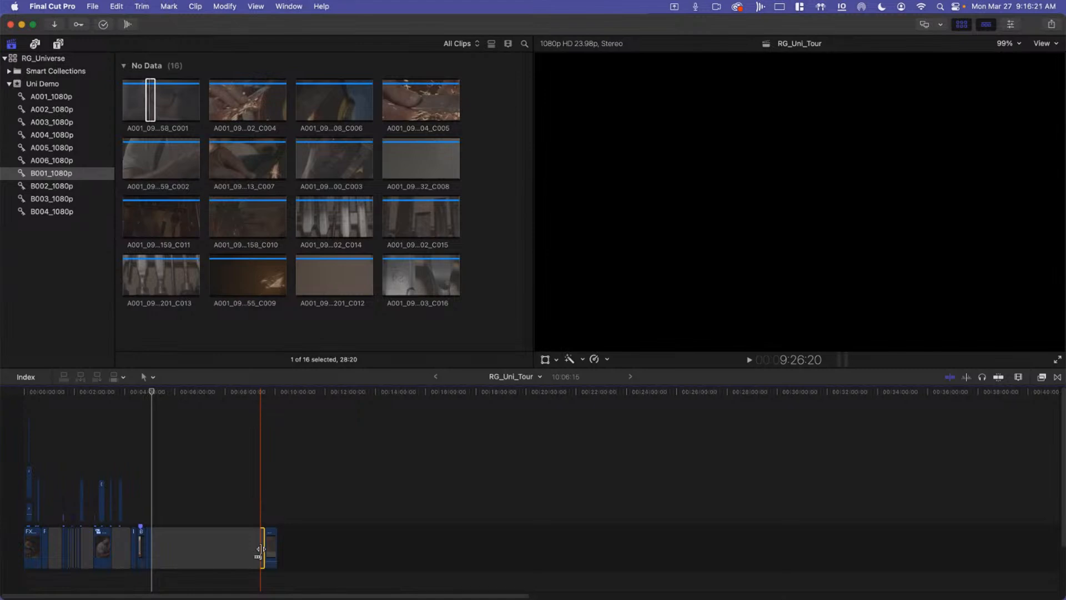
click(225, 392)
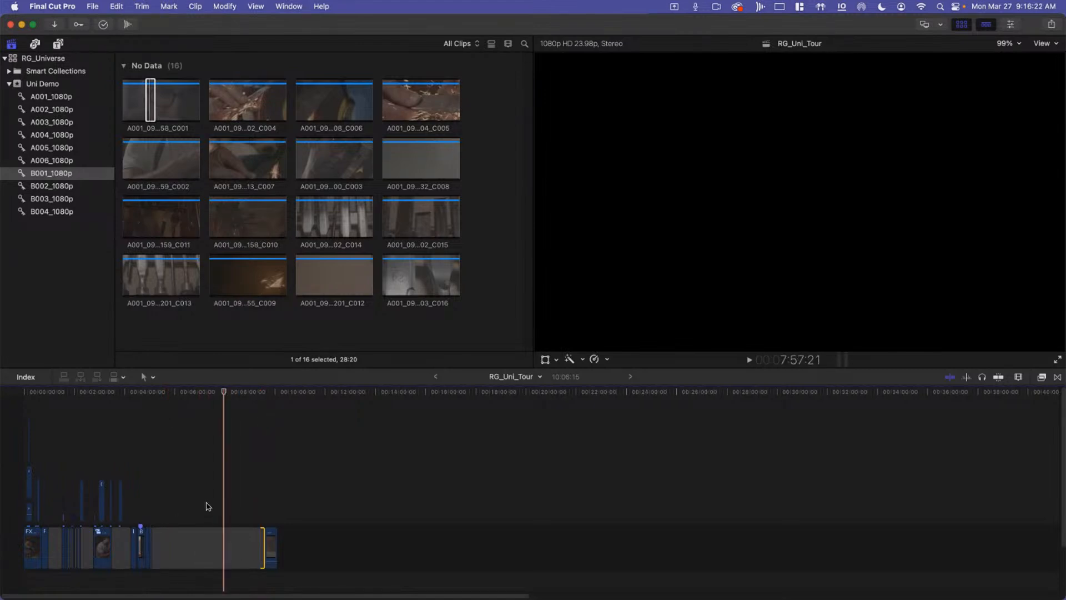
click(226, 557)
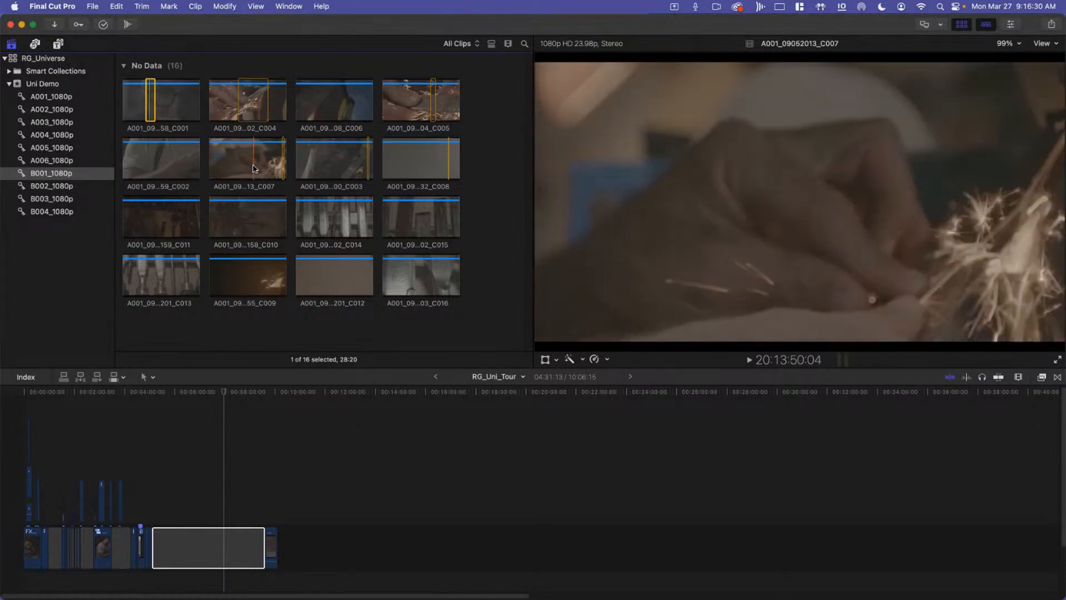
Step: Append a range about 25:11 long from clip C007 and one about 24:00 long from clip C008 to the project
drag(253, 168, 264, 166)
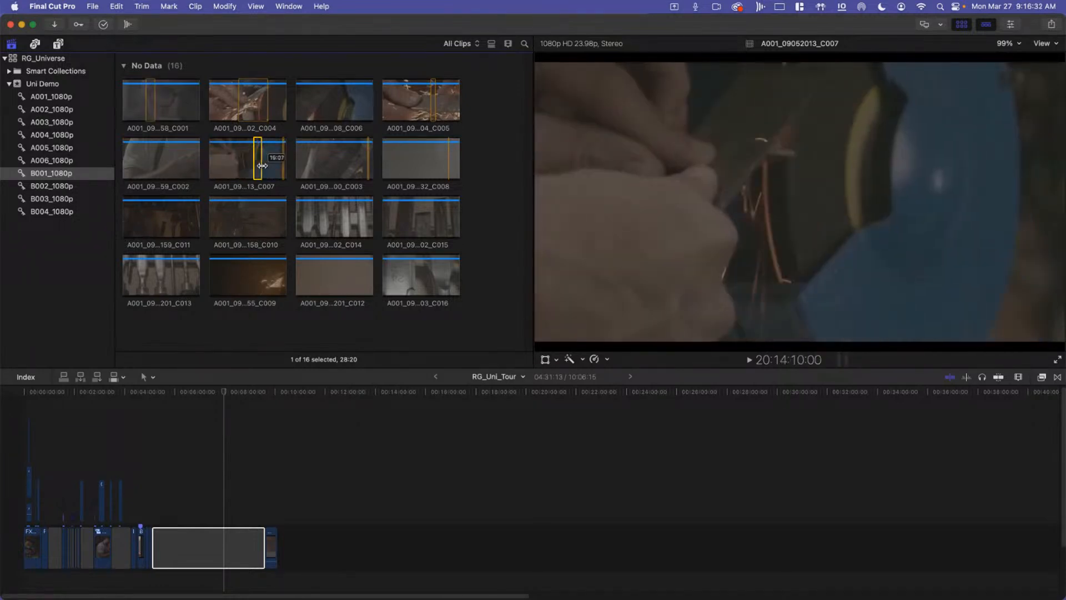
drag(263, 166, 264, 165)
key(e)
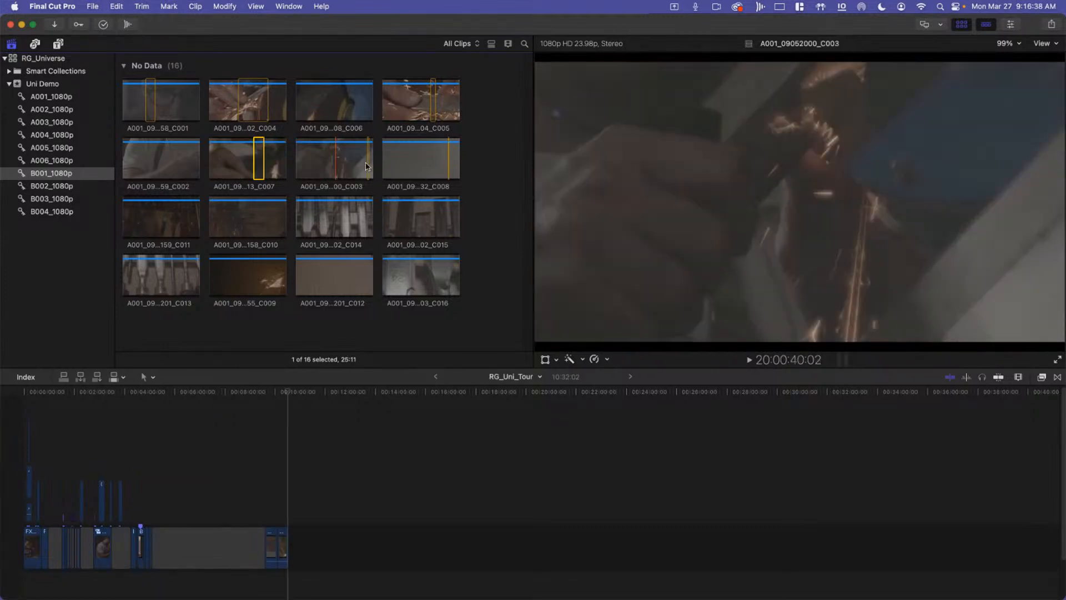
drag(411, 164, 418, 161)
key(e)
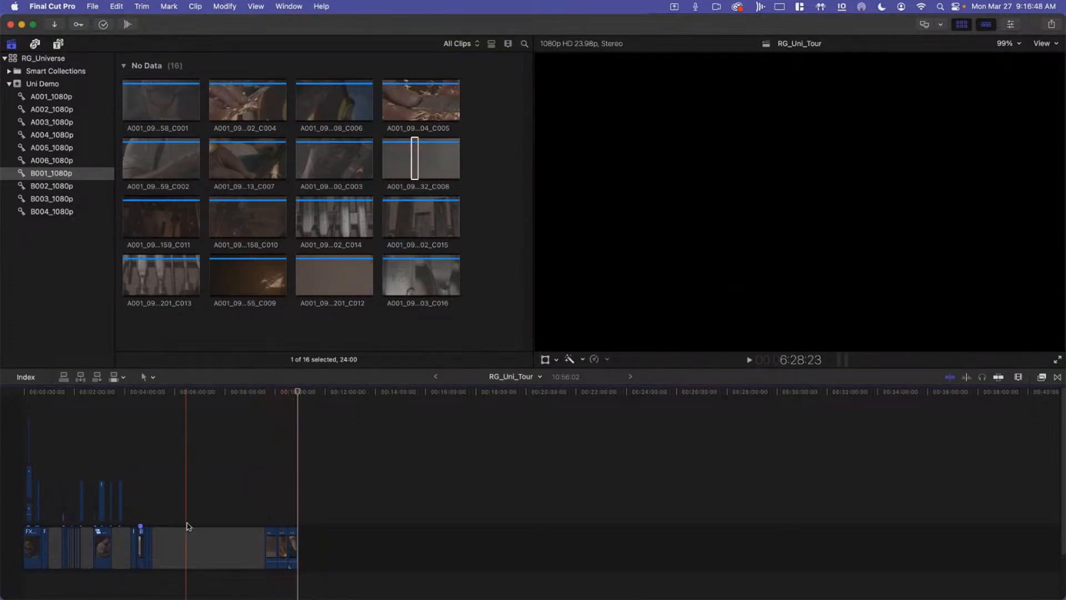
Step: Select the long gap, open its duration for editing and leave the entry
click(220, 552)
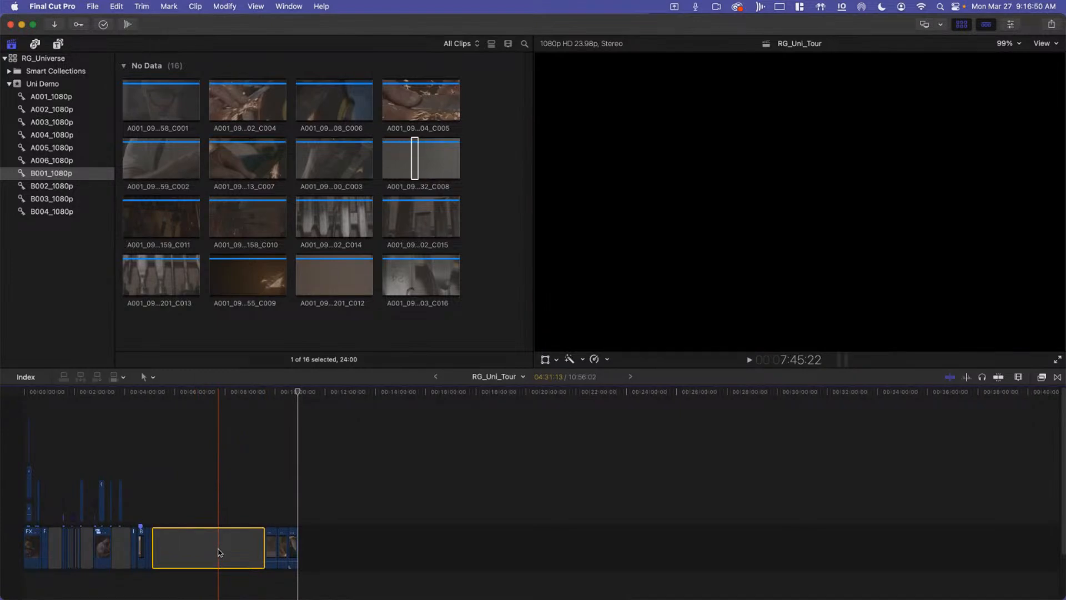
right_click(220, 552)
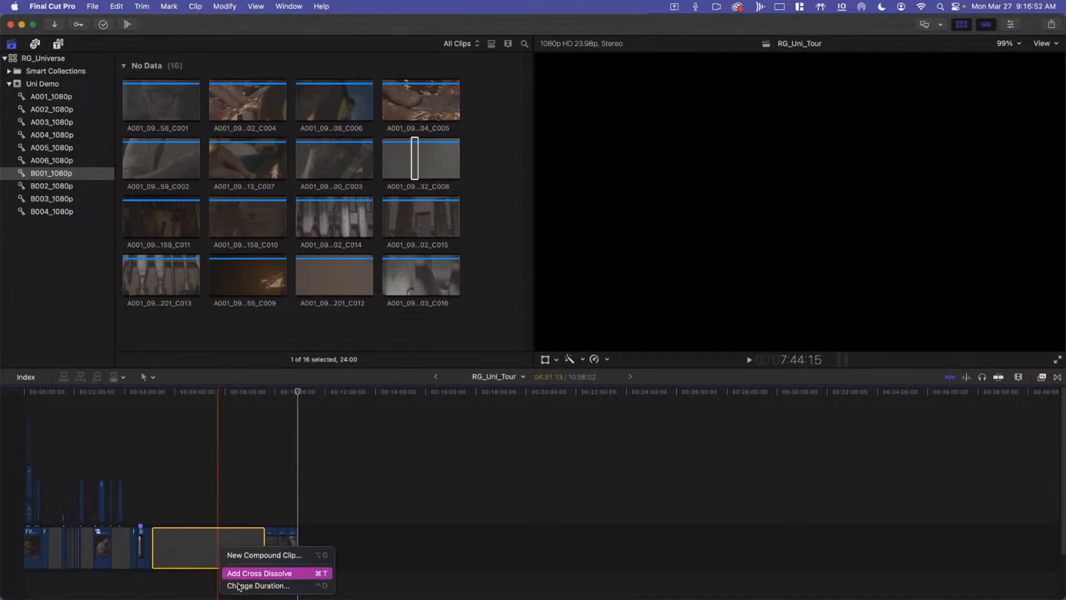
click(240, 586)
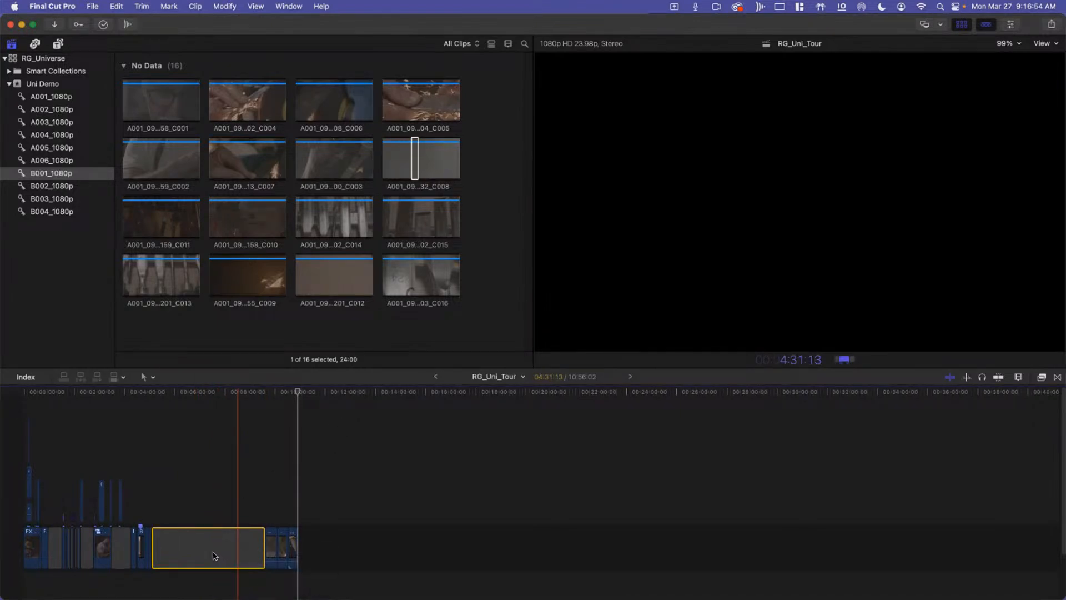
click(218, 555)
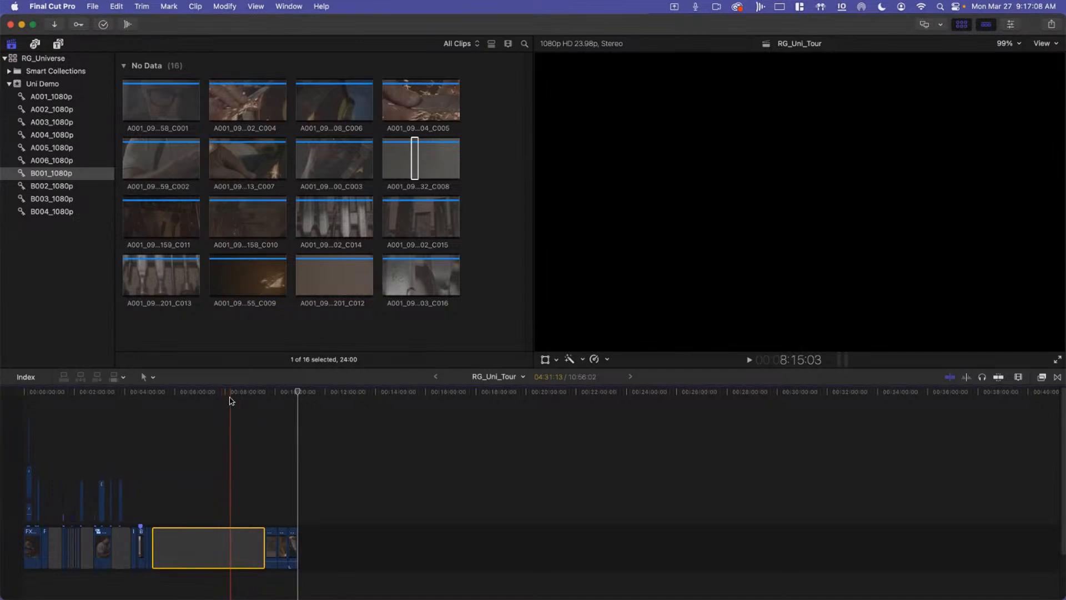
Step: Place the playhead in the first appended clip at 9:52:01 and look over the connect, insert, append and overwrite edit options
click(215, 401)
mouse_move(214, 401)
mouse_down()
mouse_move(196, 401)
mouse_move(205, 401)
mouse_up()
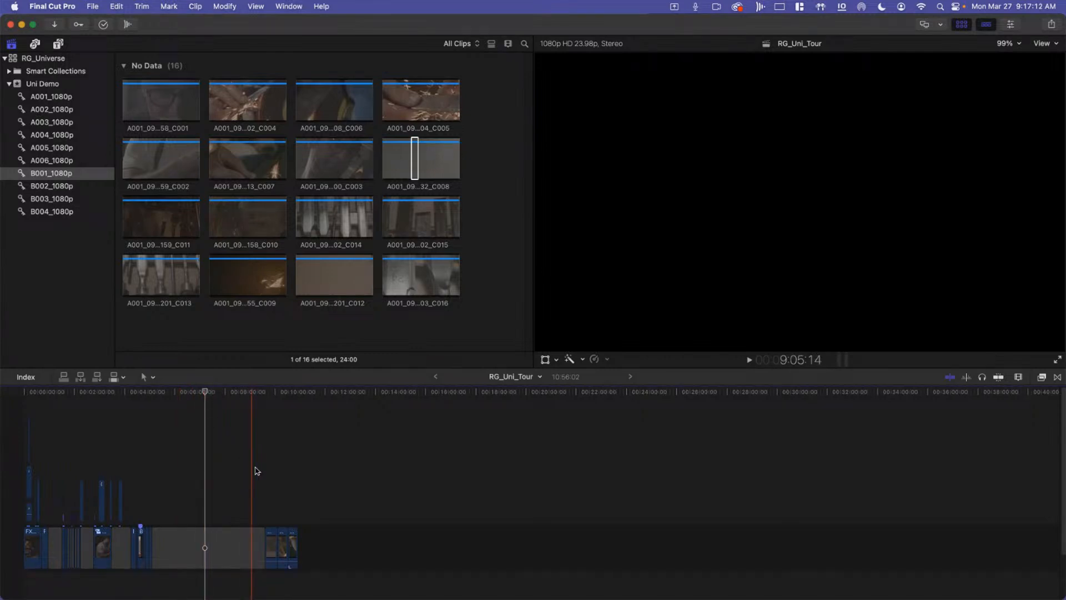
click(272, 439)
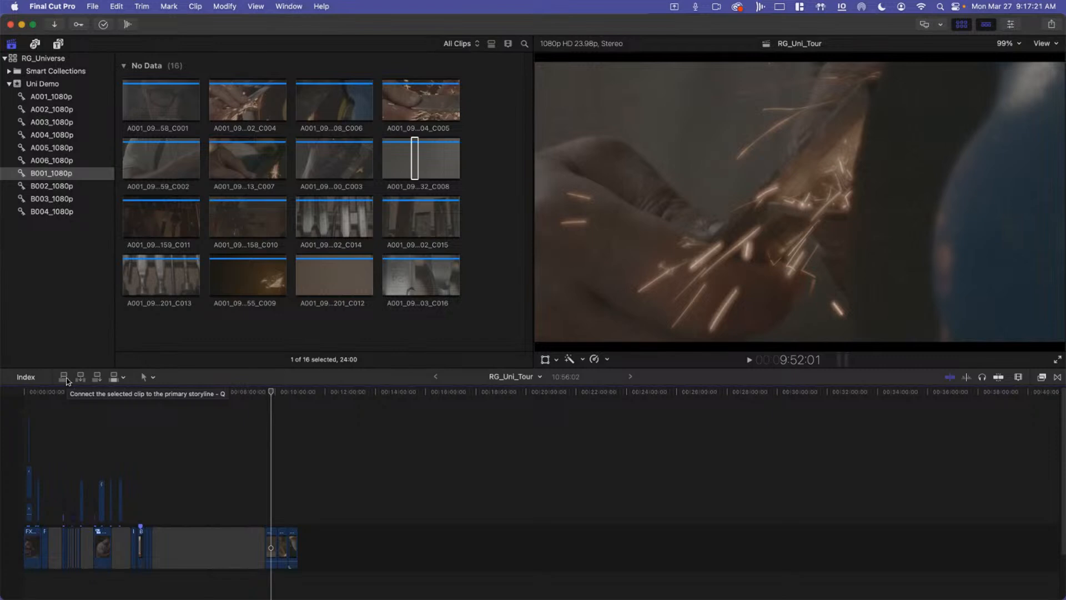
click(123, 378)
click(122, 379)
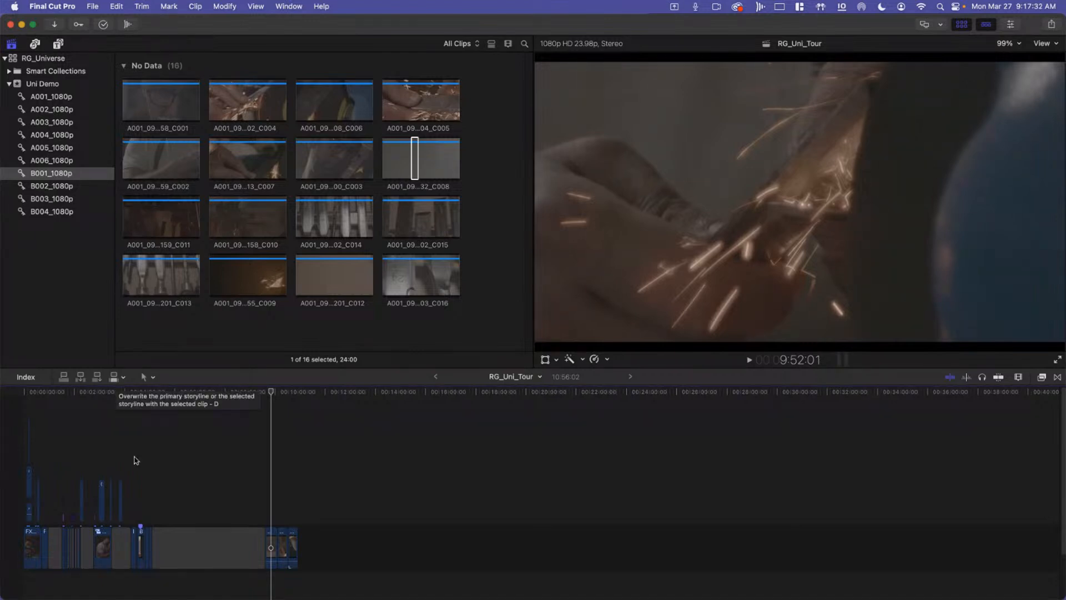
Step: Detach the audio from the three appended clips, delete that audio and place the playhead in the first of them at 9:44:02
drag(346, 544, 271, 550)
right_click(272, 540)
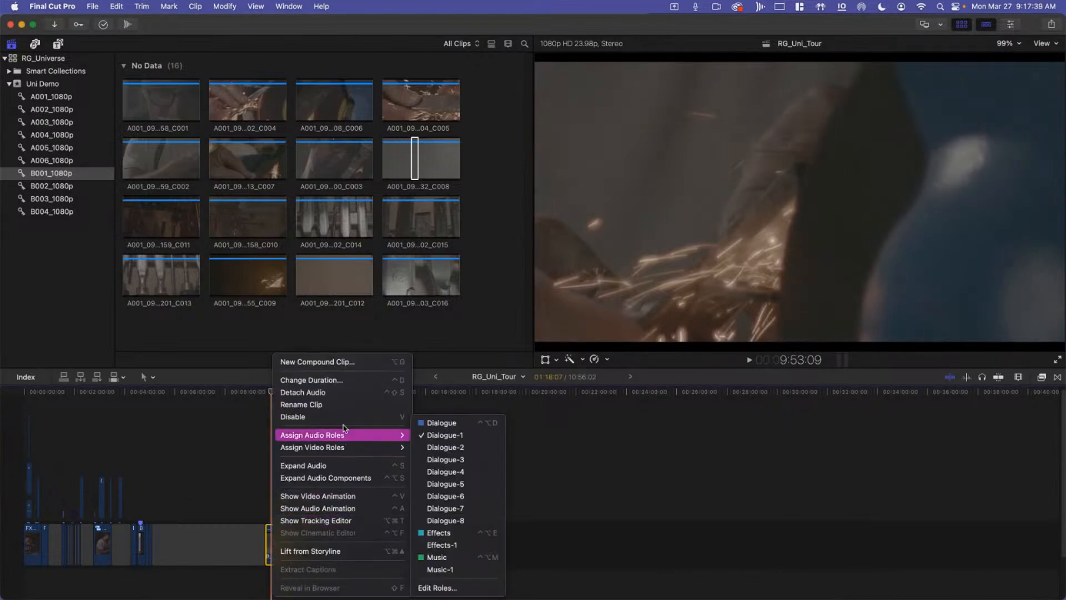
click(343, 394)
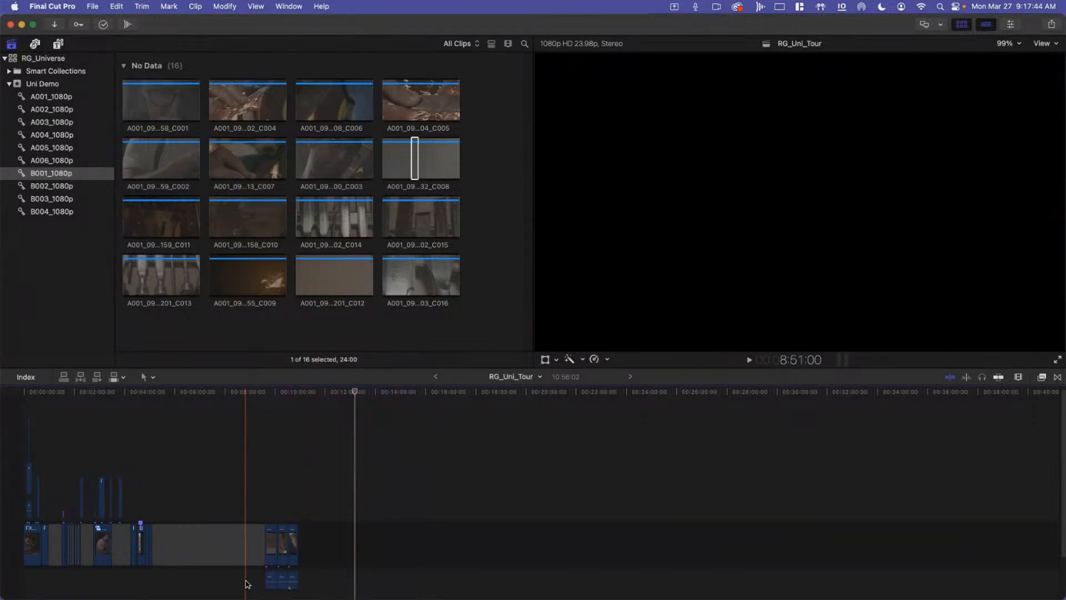
drag(246, 582, 331, 582)
key(Delete)
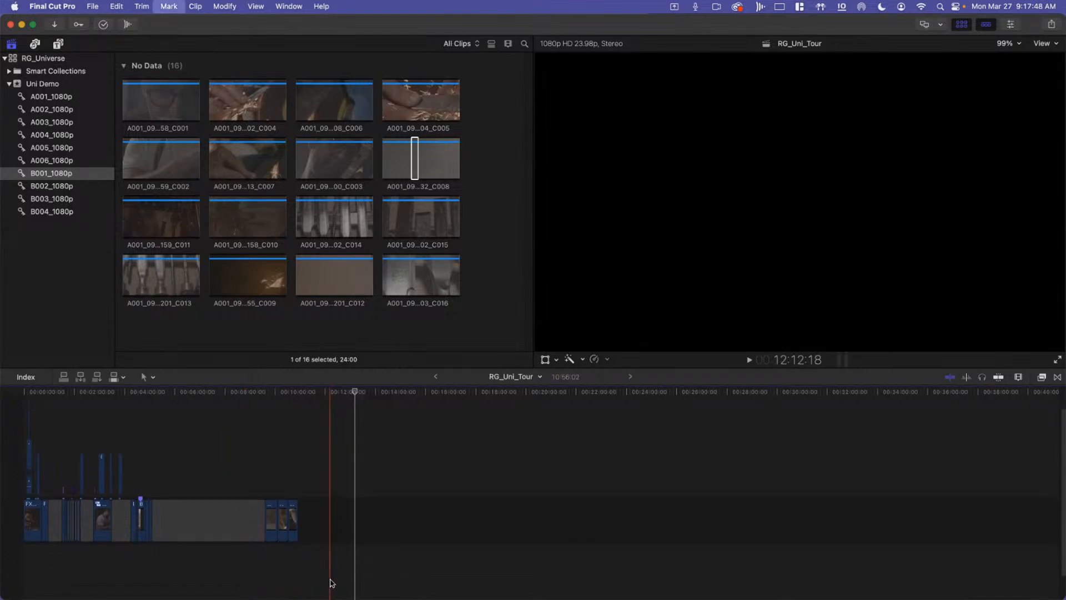
click(267, 396)
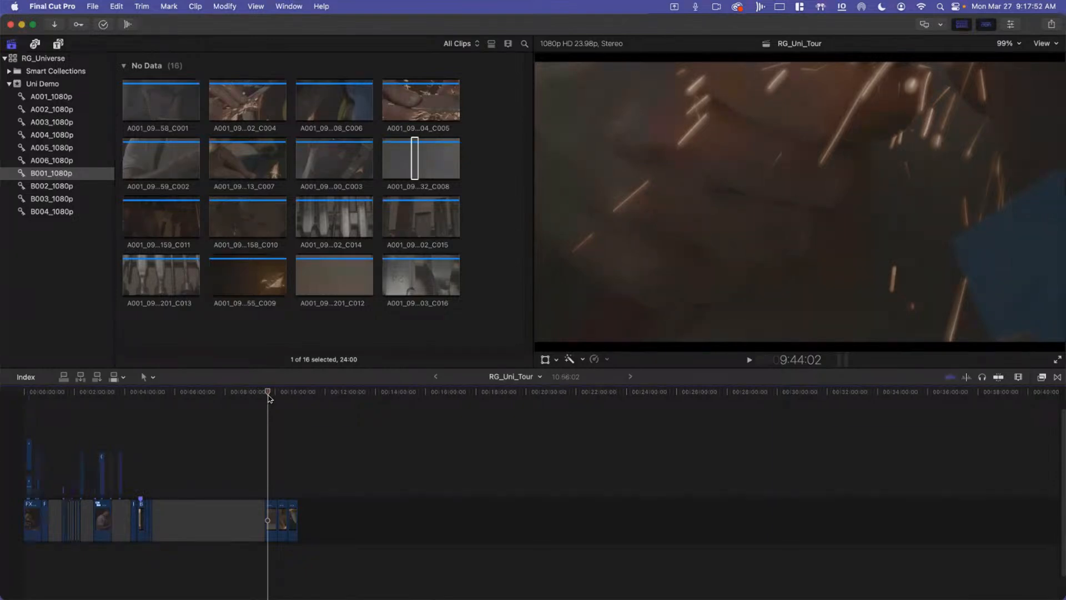
Step: Select the last of the three appended clips and place the playhead in it at 10:45:09
key(super+equal)
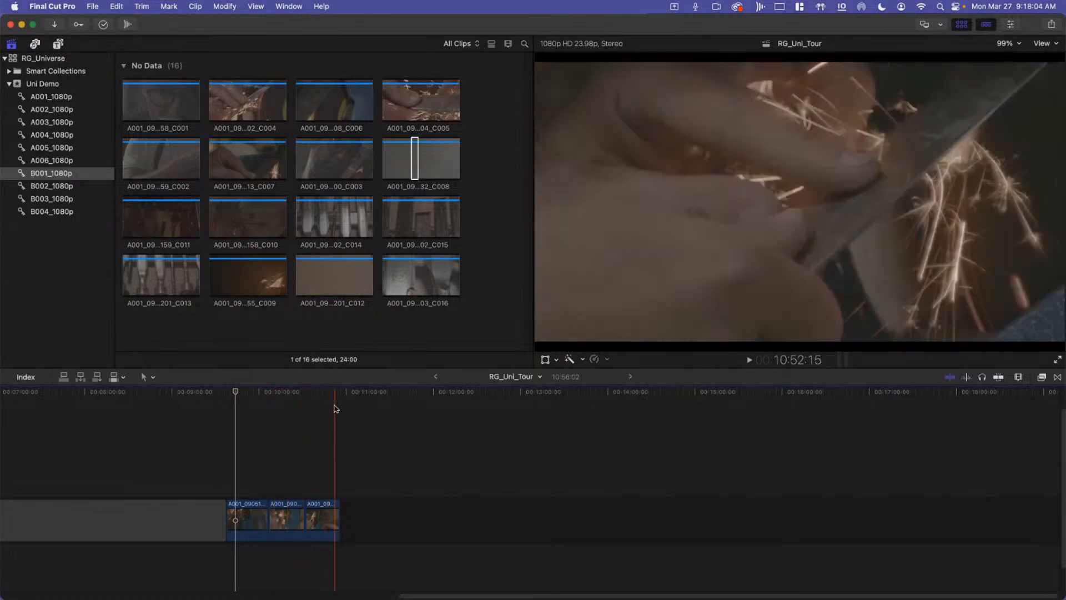
click(323, 515)
click(325, 522)
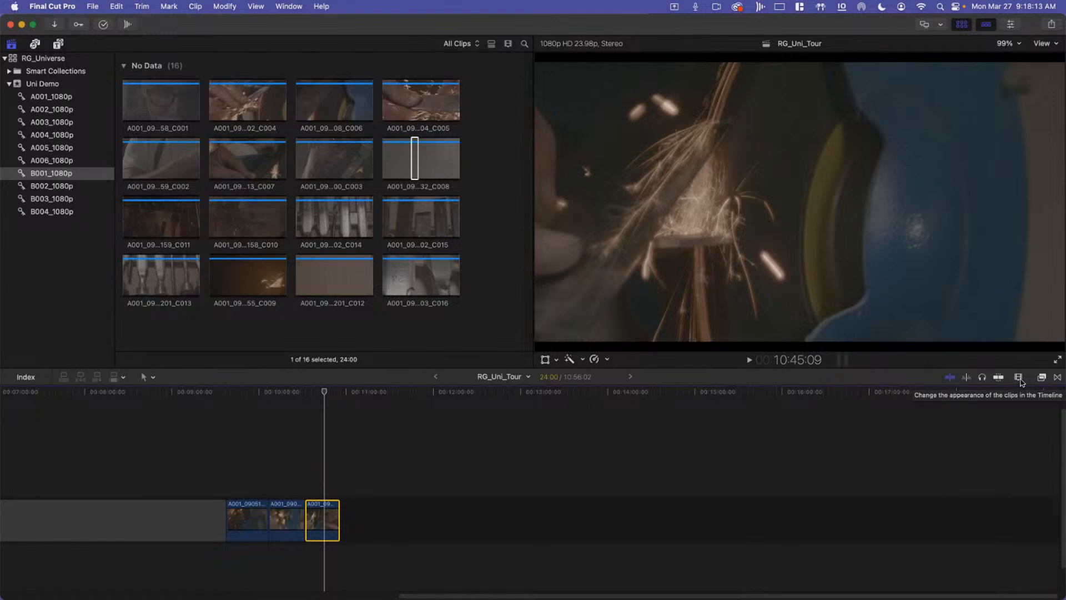
Step: In the timeline's clip appearance options, zoom the timeline out and increase the clip height slightly
click(1019, 378)
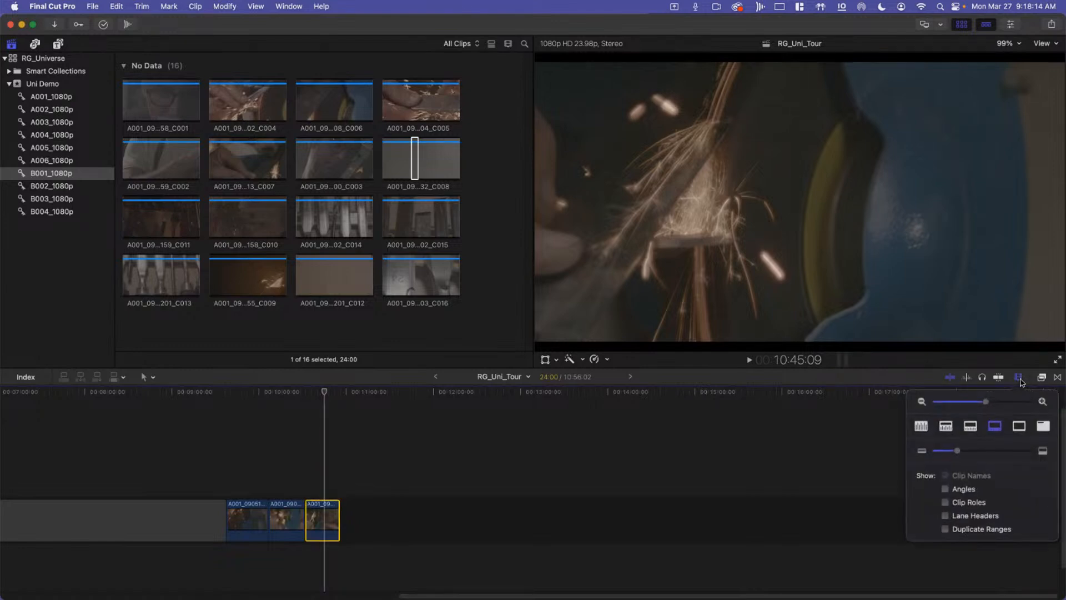
drag(984, 404, 967, 403)
mouse_move(956, 454)
mouse_down()
mouse_move(979, 451)
mouse_move(941, 451)
mouse_move(1008, 451)
mouse_move(967, 451)
mouse_up()
Step: Try the timeline's different waveform and filmstrip displays, ending on large filmstrips with small waveforms
click(1021, 427)
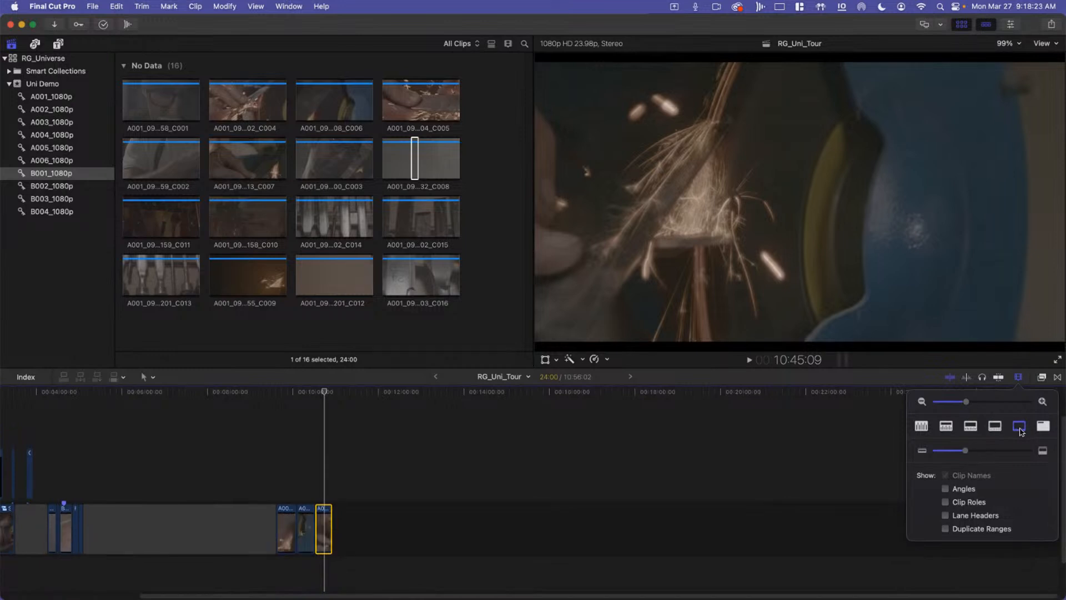
click(967, 429)
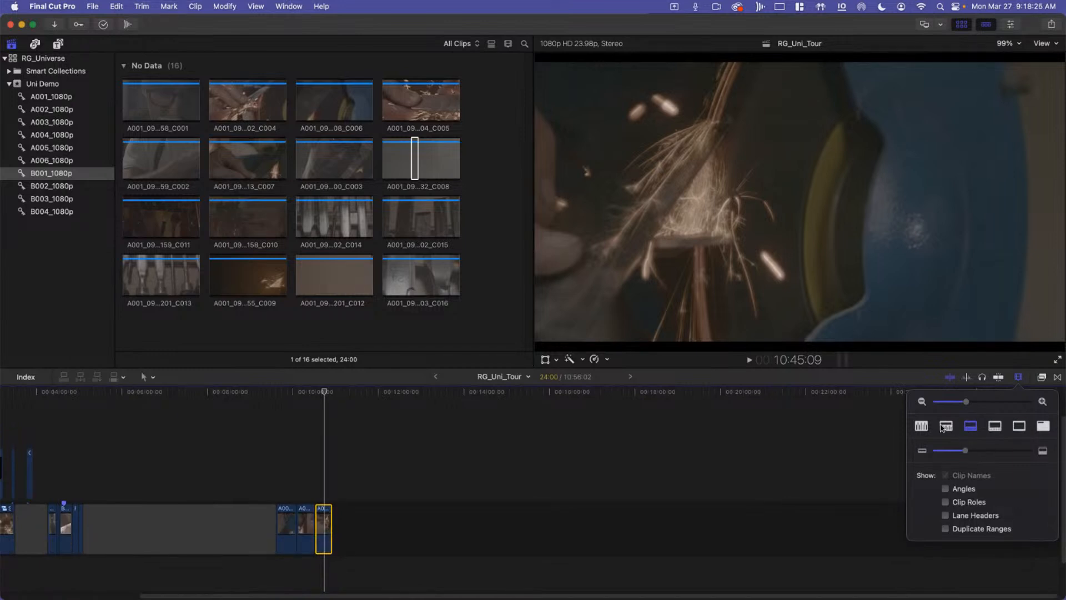
click(943, 427)
click(920, 426)
click(946, 426)
click(971, 427)
click(995, 426)
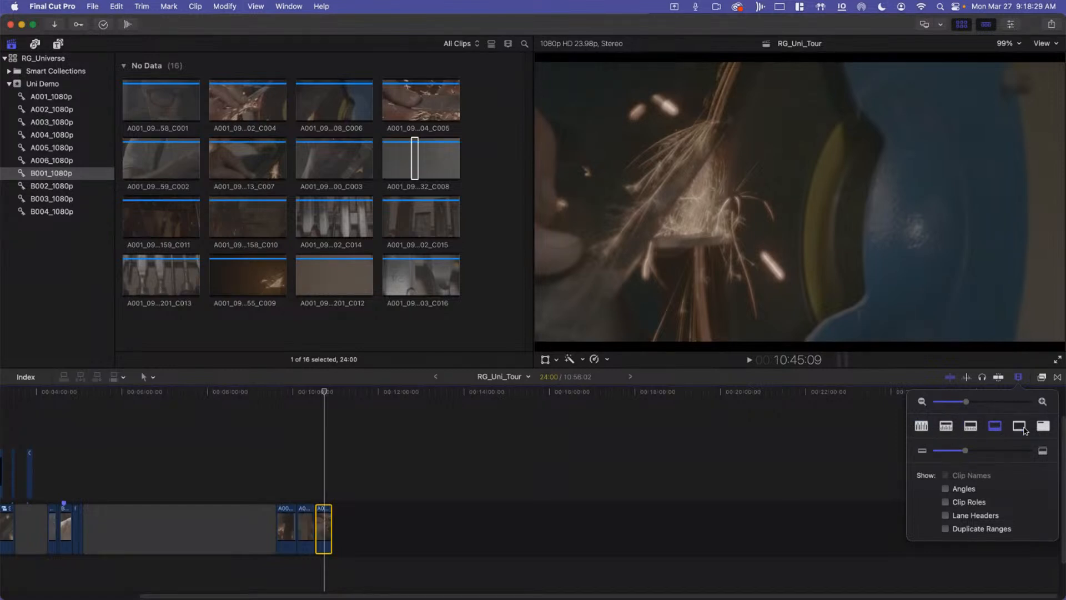
Step: Increase the timeline clip height further, turn on Duplicate Ranges and zoom the timeline back in on the appended clips
mouse_move(966, 450)
mouse_down()
mouse_move(937, 464)
mouse_move(973, 462)
mouse_up()
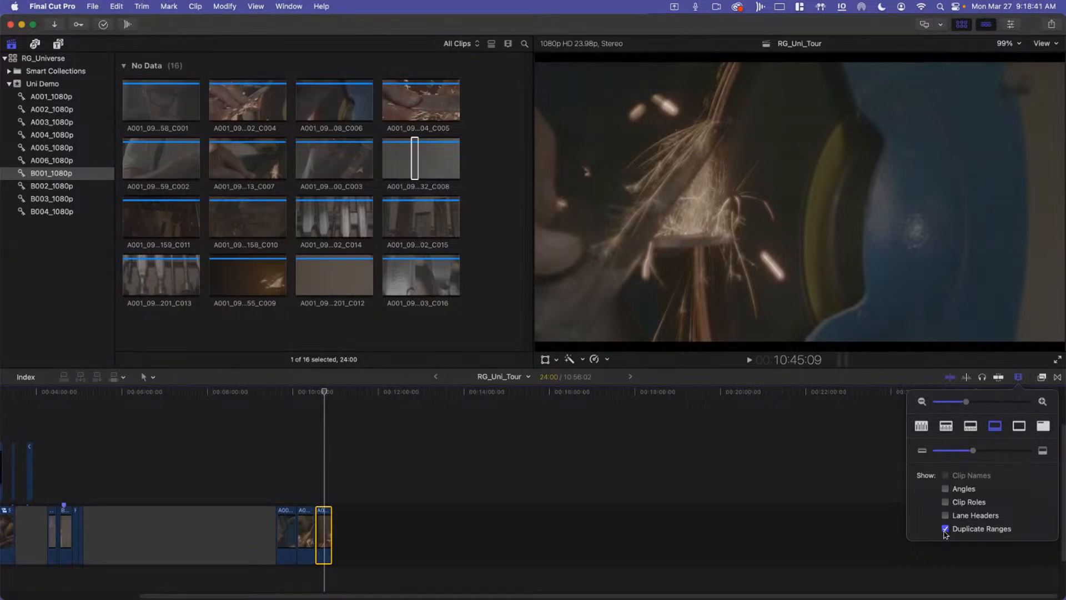
drag(968, 407, 986, 407)
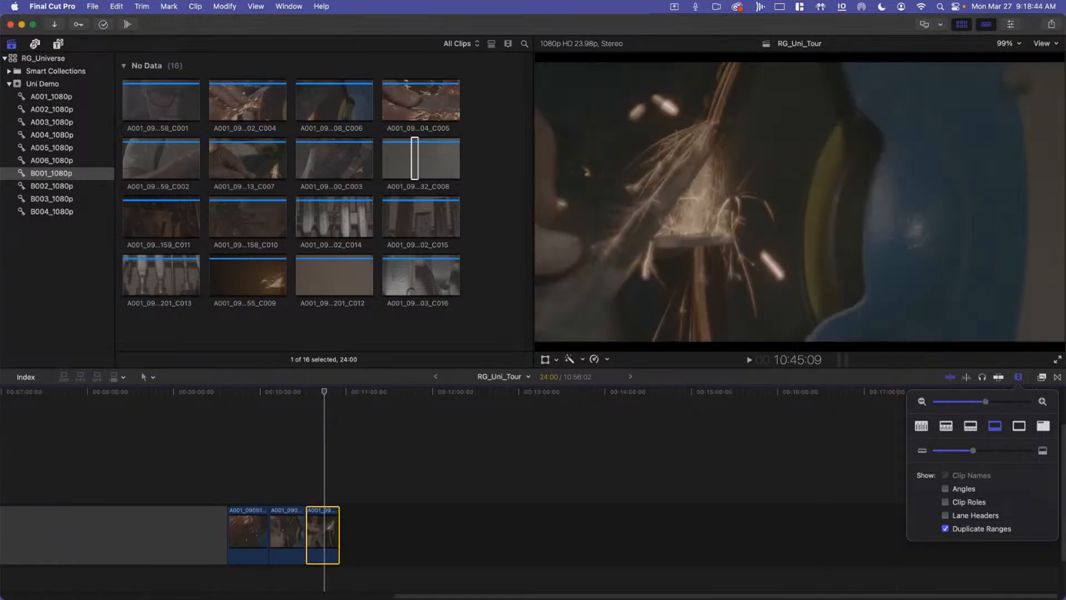
click(1021, 377)
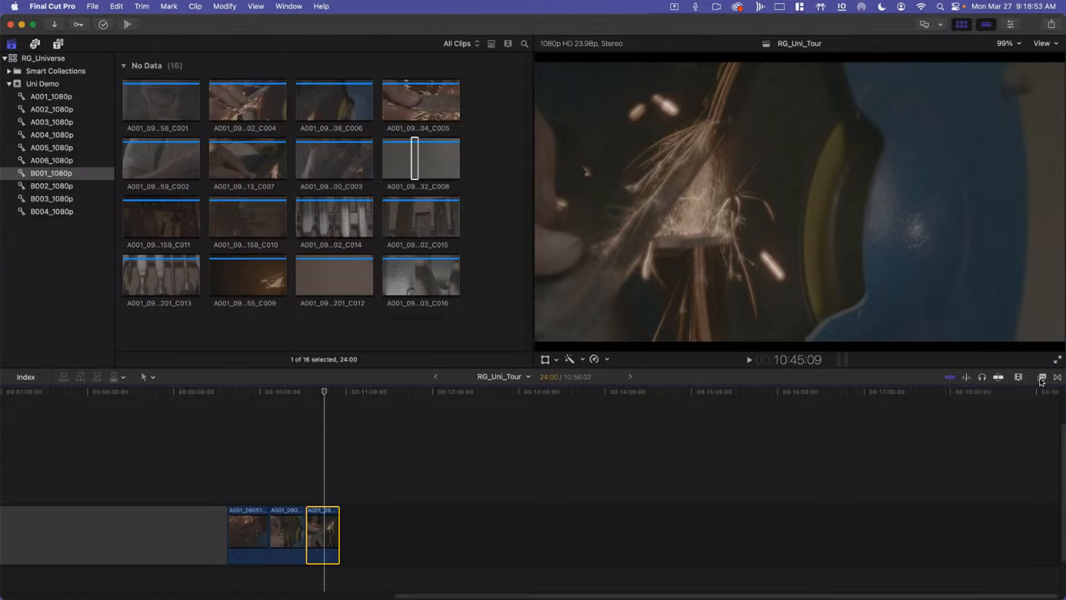
Step: Show the Effects browser and find the Universe categories among the video effects
click(1042, 378)
scroll(729, 522, down, 10)
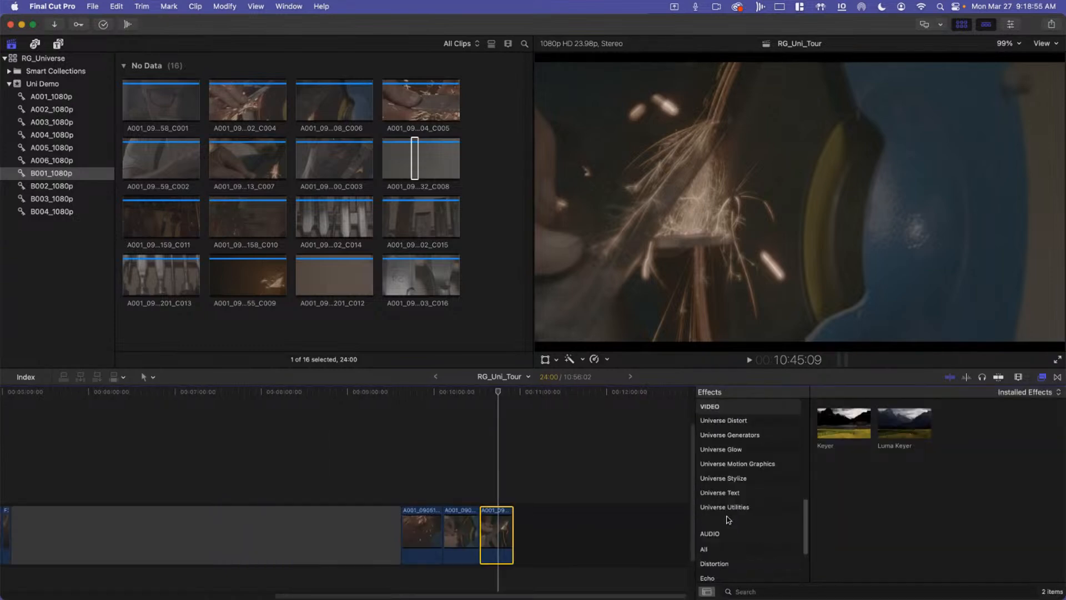
scroll(746, 437, down, 1)
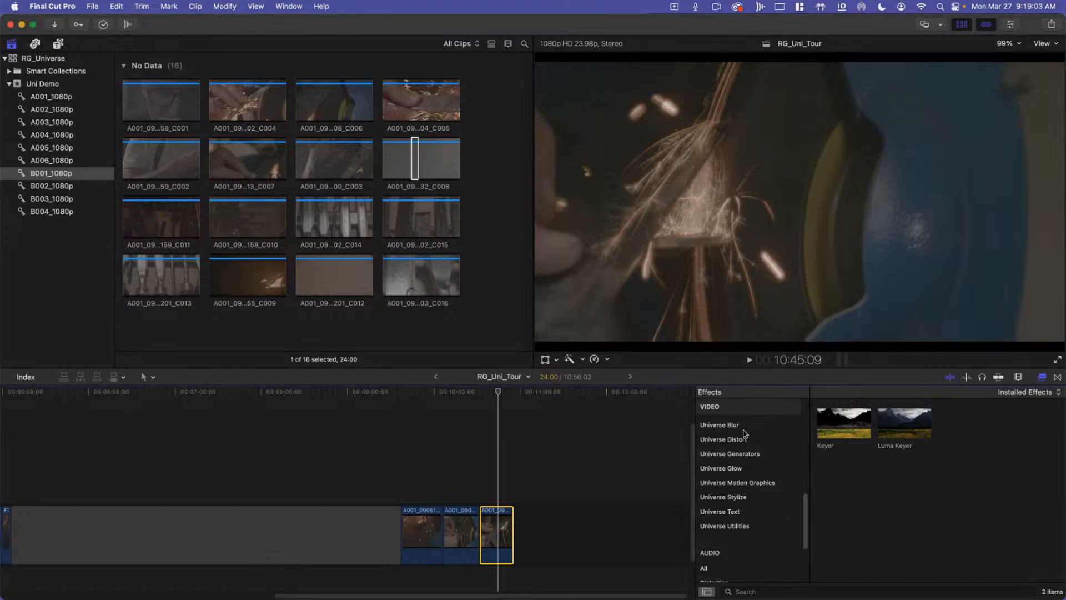
Step: Search the installed effects for "Universe" and clear the search
click(757, 591)
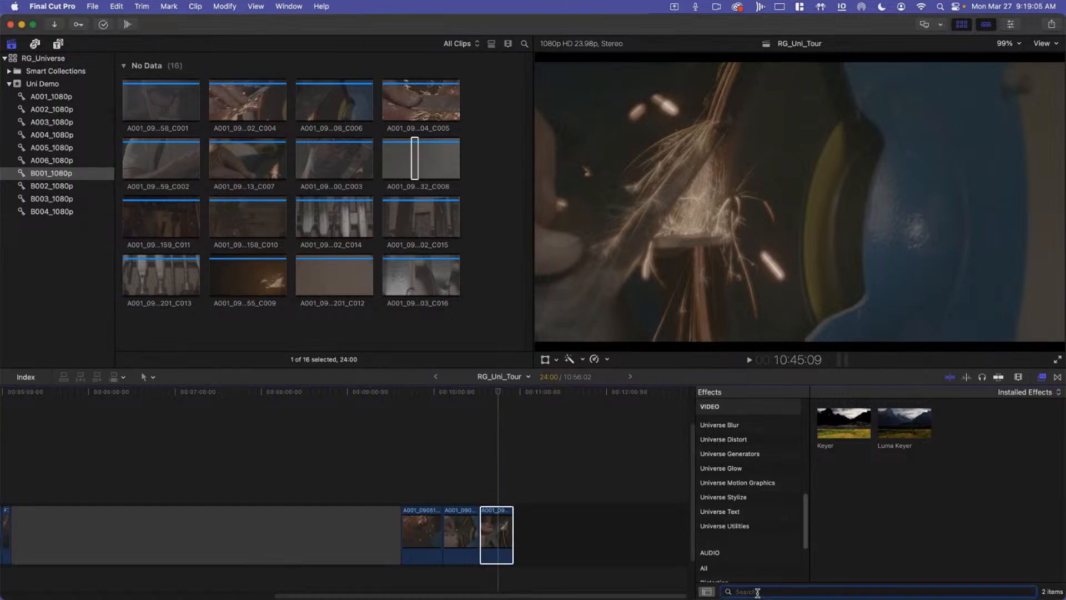
text(Univers)
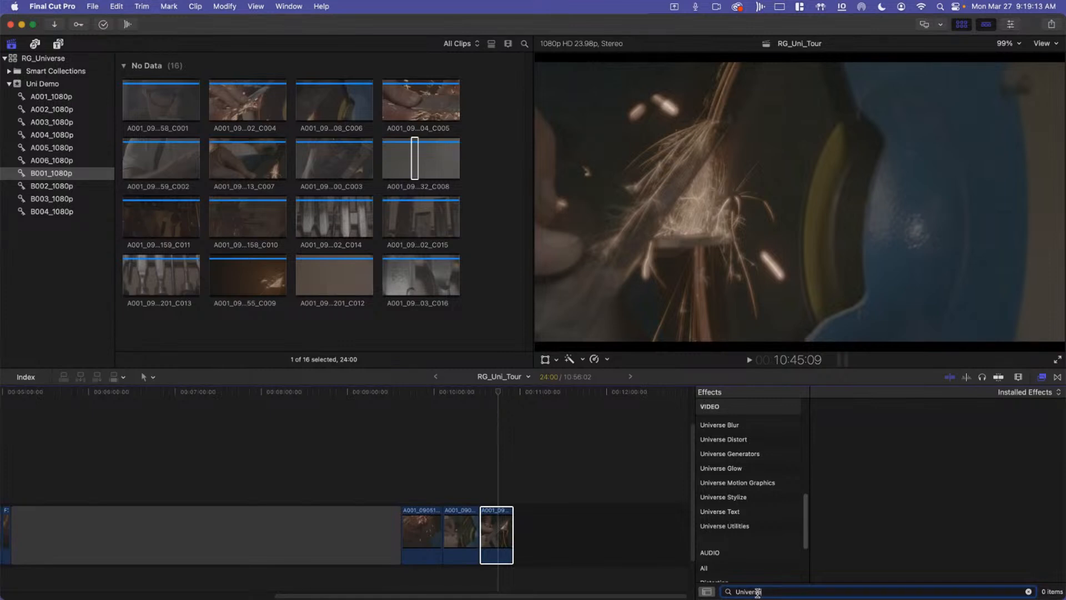
double_click(758, 593)
click(854, 521)
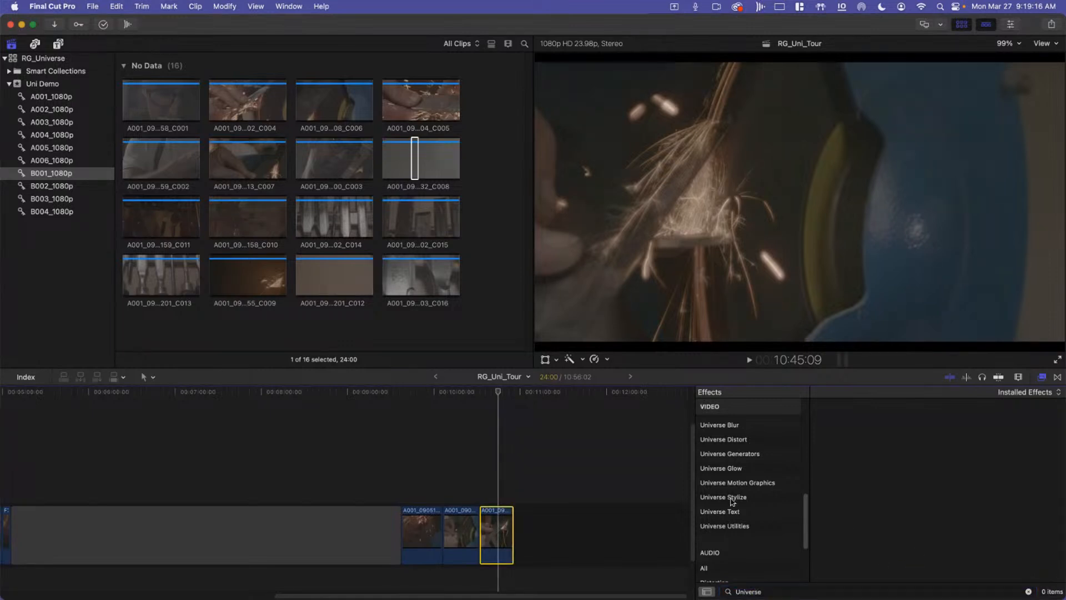
double_click(783, 591)
key(BackSpace)
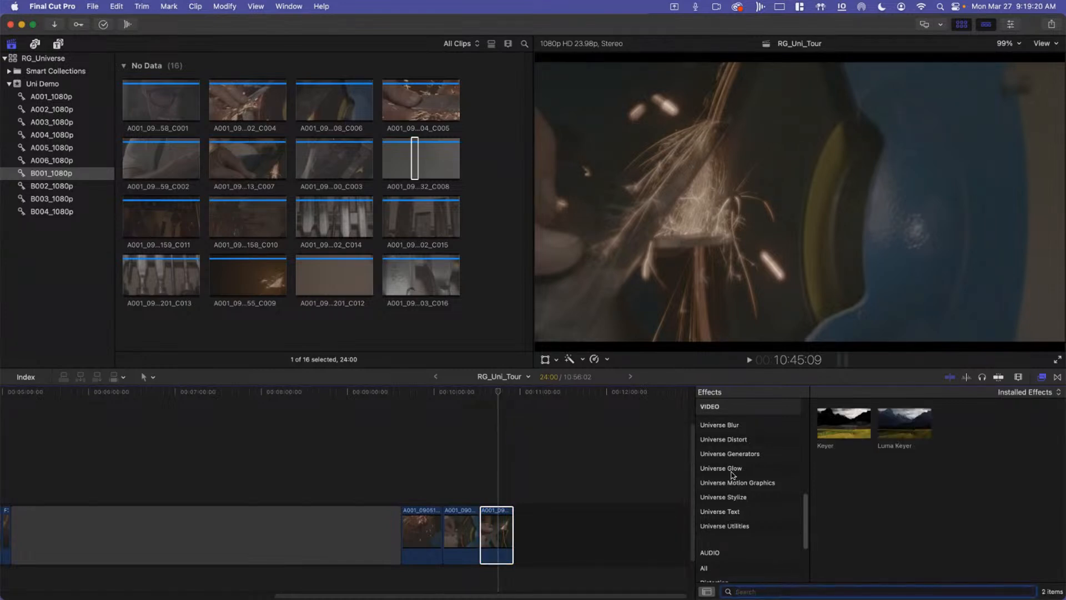
Step: Look through all Universe effect categories from Universe Blur to Universe Utilities
click(728, 426)
click(727, 440)
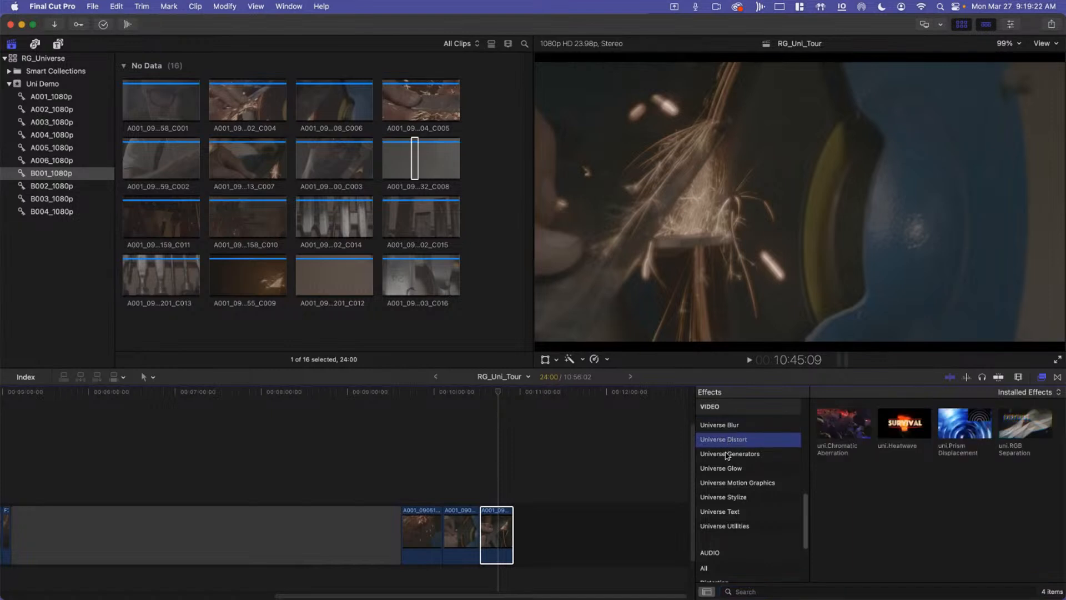
click(727, 454)
click(727, 469)
click(727, 482)
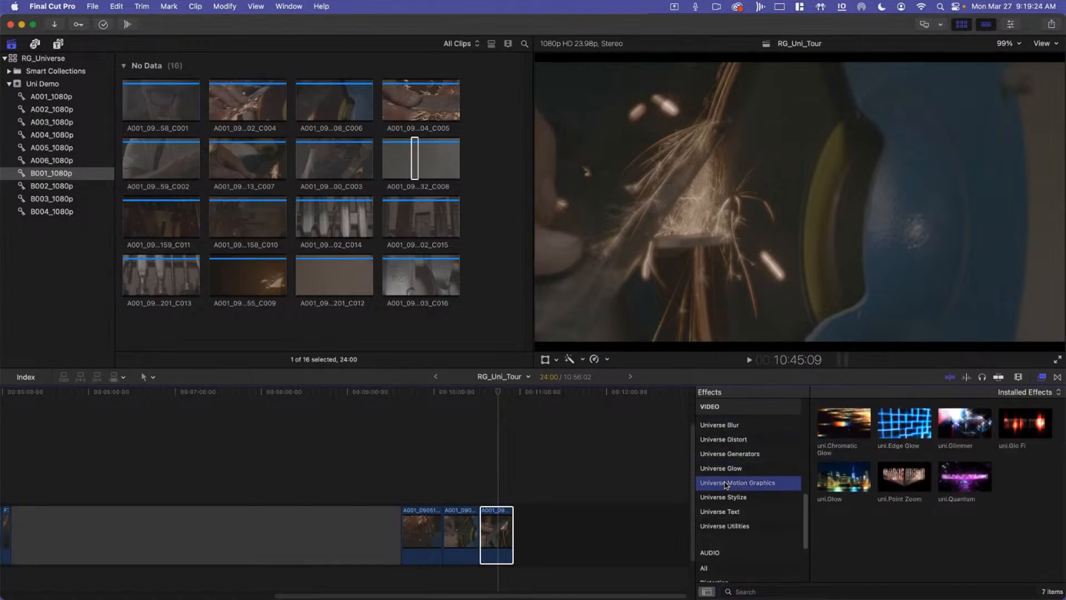
click(724, 497)
click(725, 511)
click(725, 526)
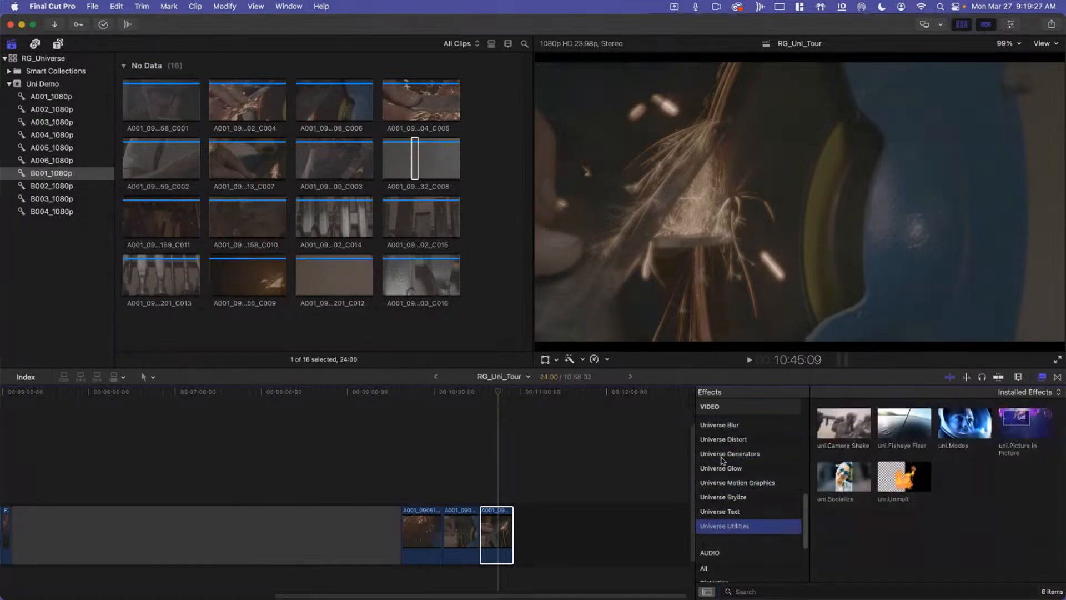
Step: Preview effects from Universe Blur, Distort, Generators and Glow on the selected clip, including uni.Blur, uni.RGB Separation, uni.Edge Glow and uni.Quantum
click(719, 426)
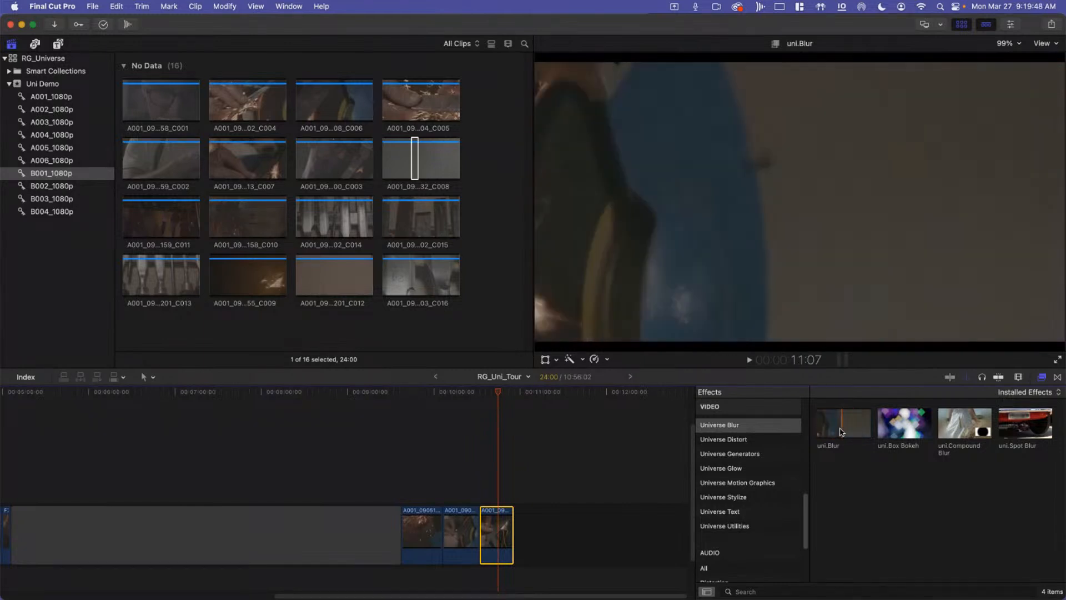
click(719, 440)
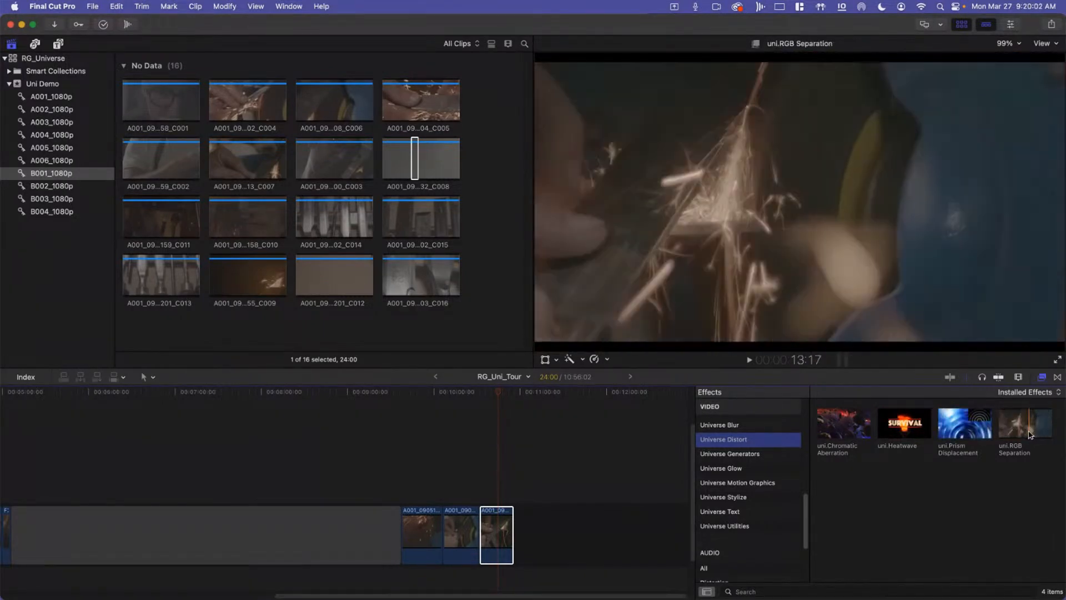
click(740, 458)
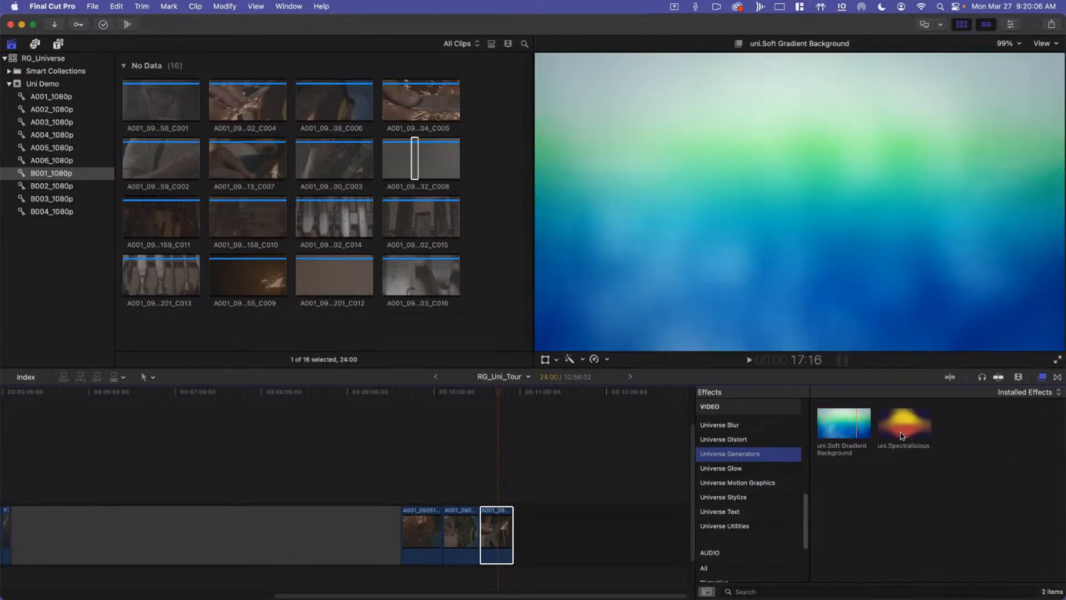
click(743, 469)
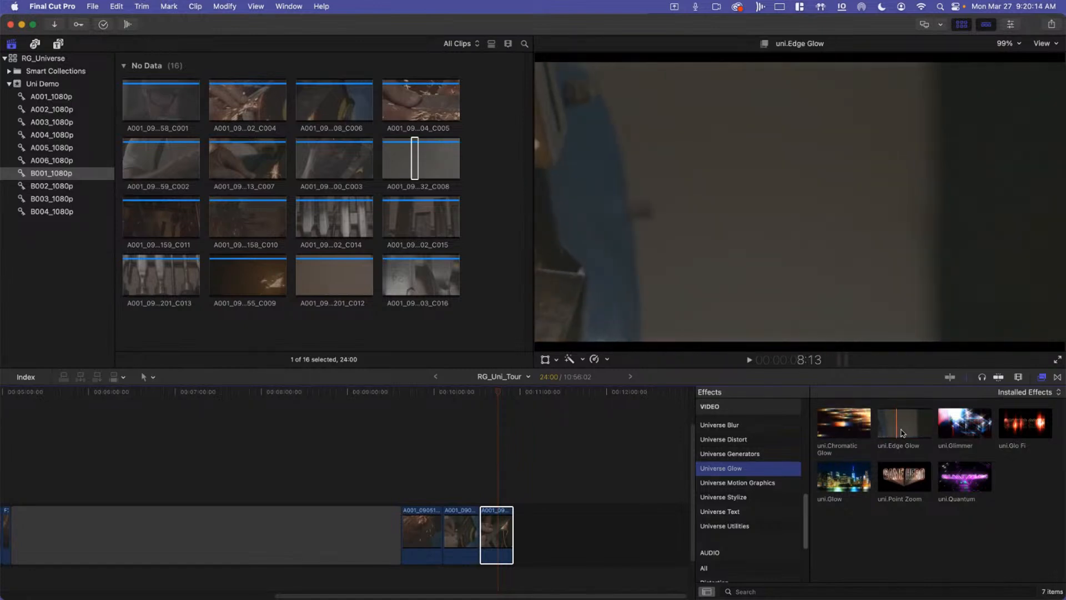
click(966, 429)
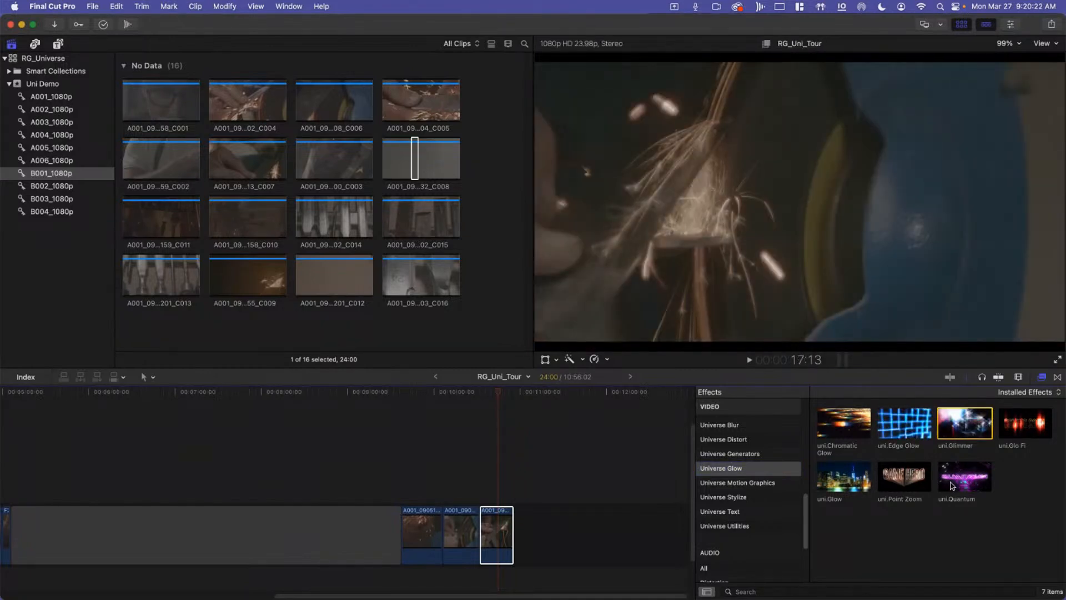
click(967, 482)
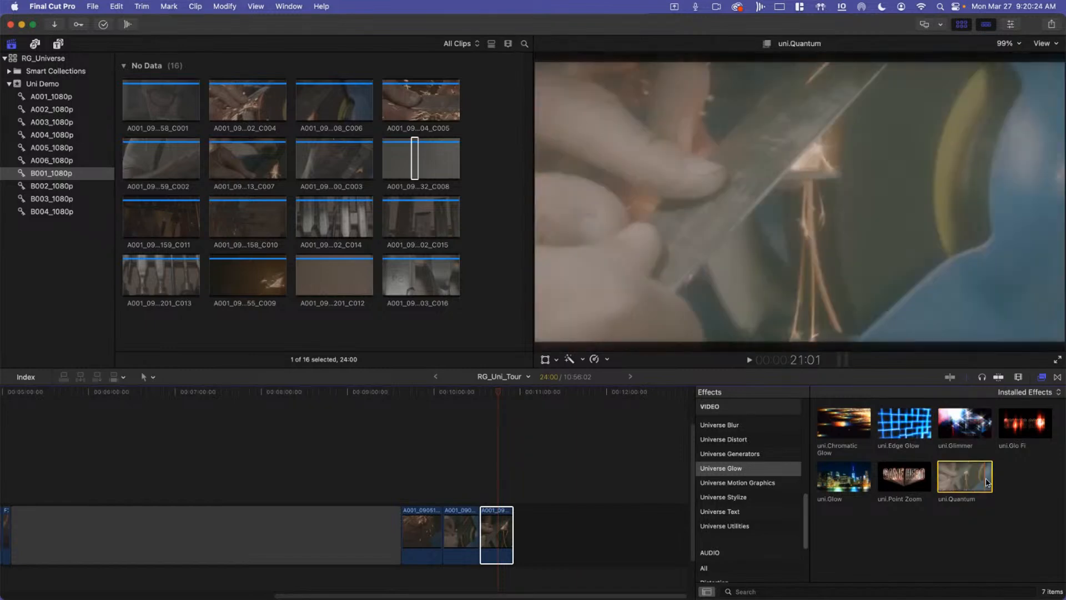
Step: Preview uni.Electrify from Universe Stylize on the clip and look over the Universe Text and Universe Utilities effects
click(728, 497)
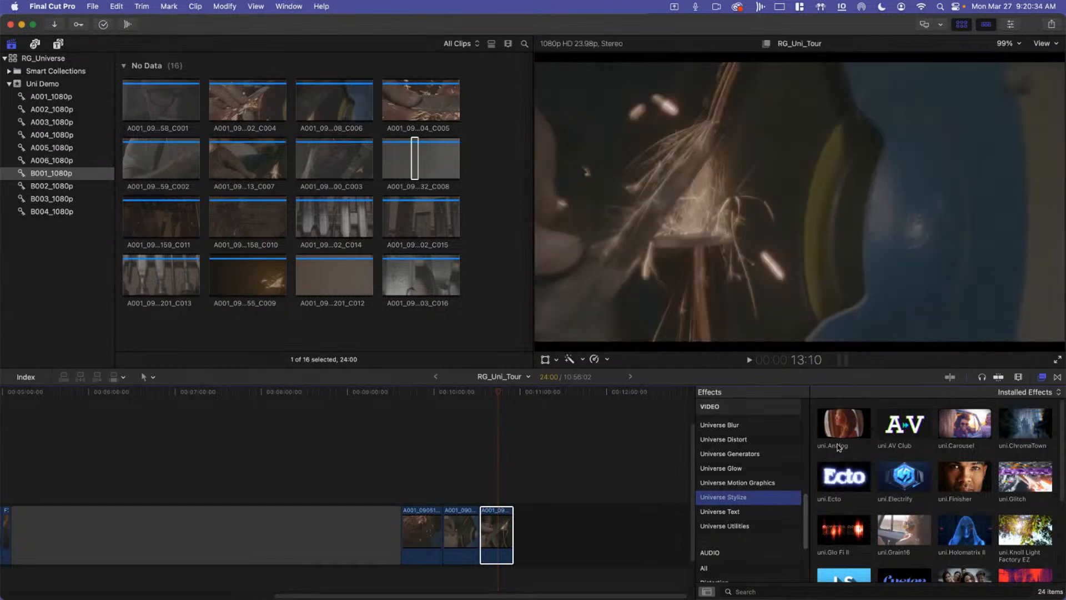
click(907, 480)
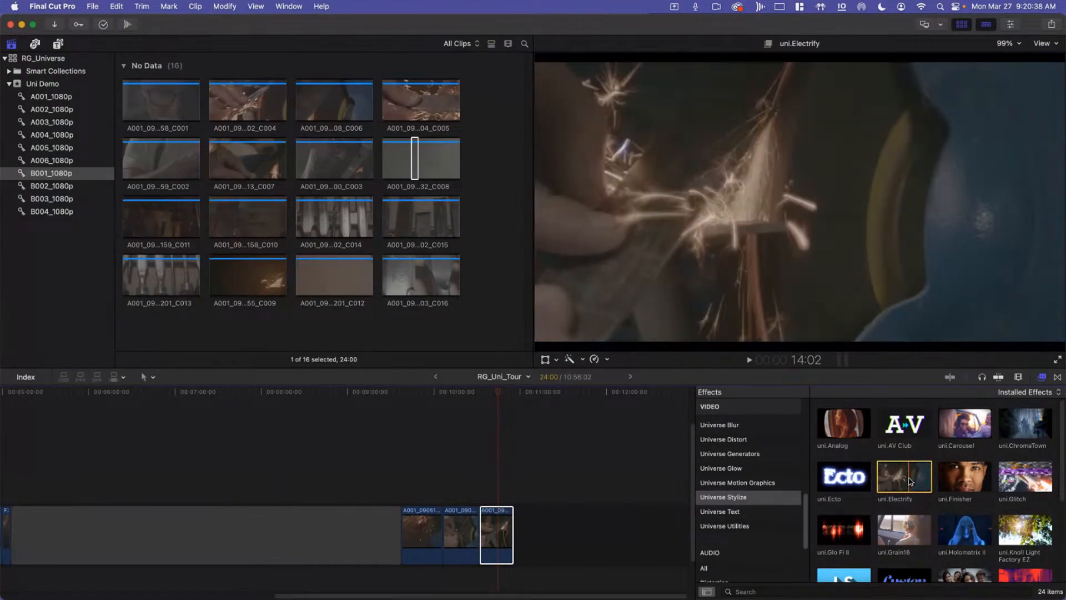
click(711, 514)
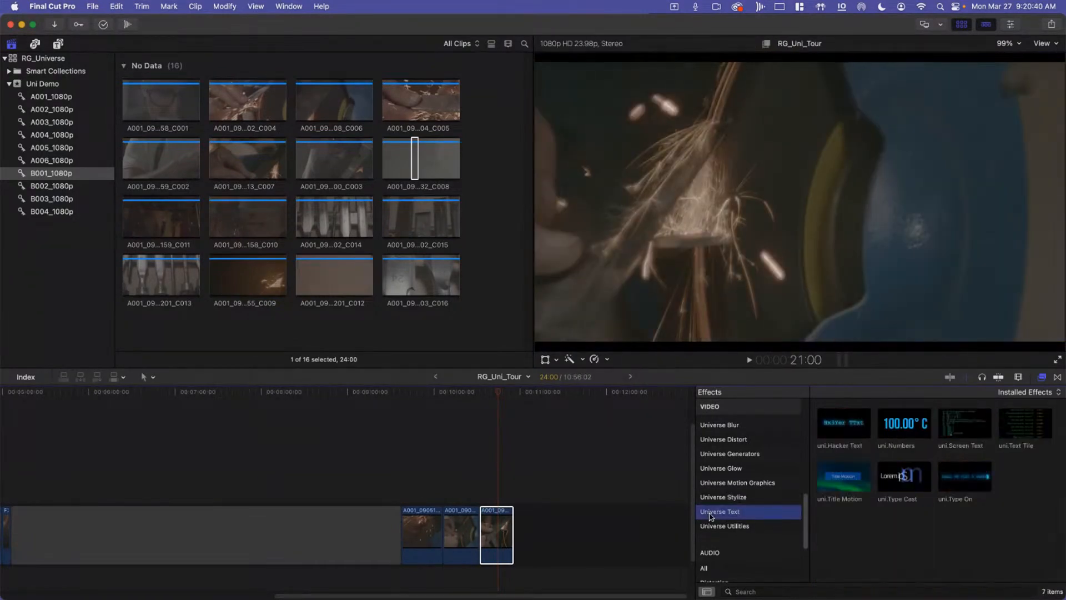
click(720, 498)
click(722, 527)
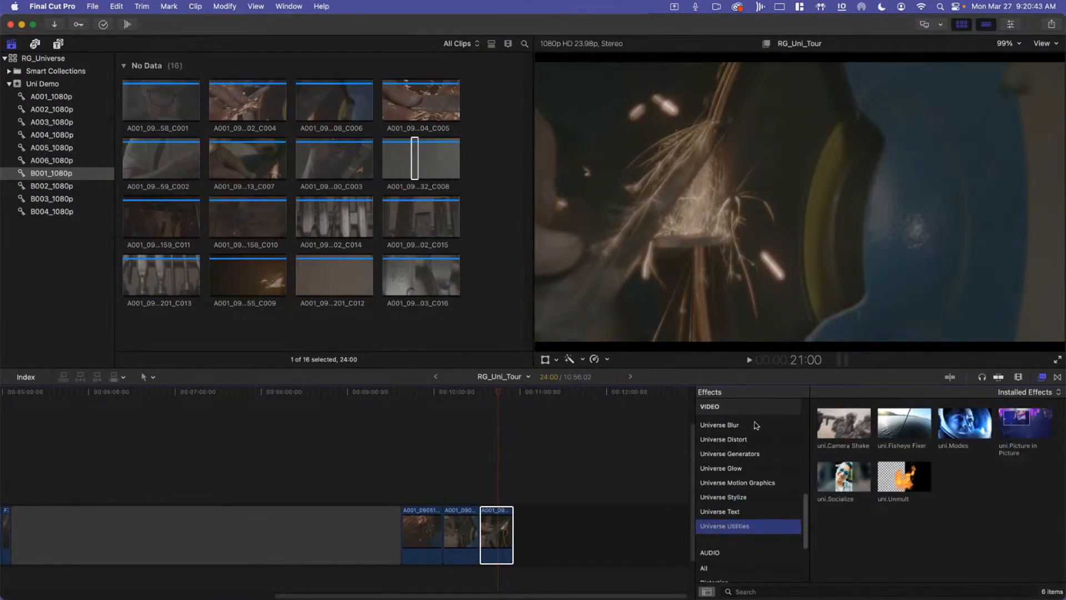
Step: Apply the uni.Box Bokeh effect from Universe Blur to the selected clip and show its settings in the Inspector
click(746, 426)
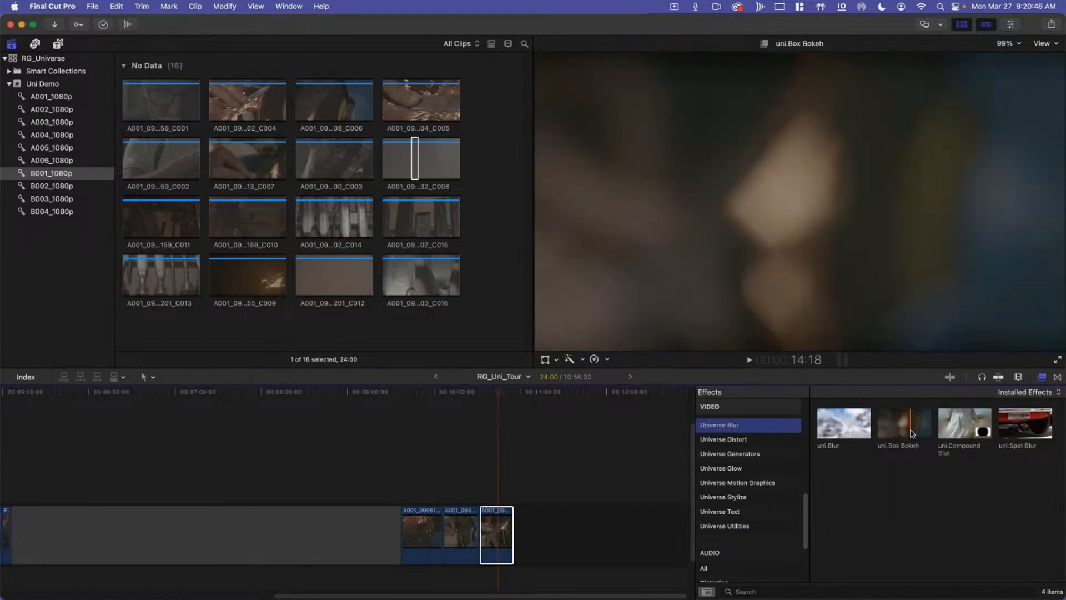
click(903, 435)
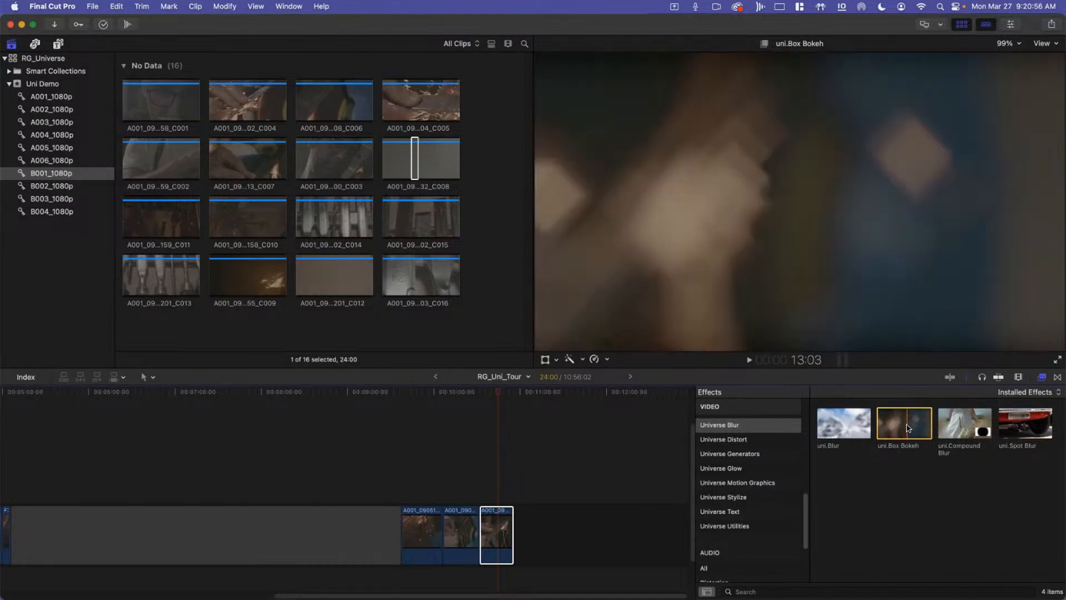
double_click(908, 428)
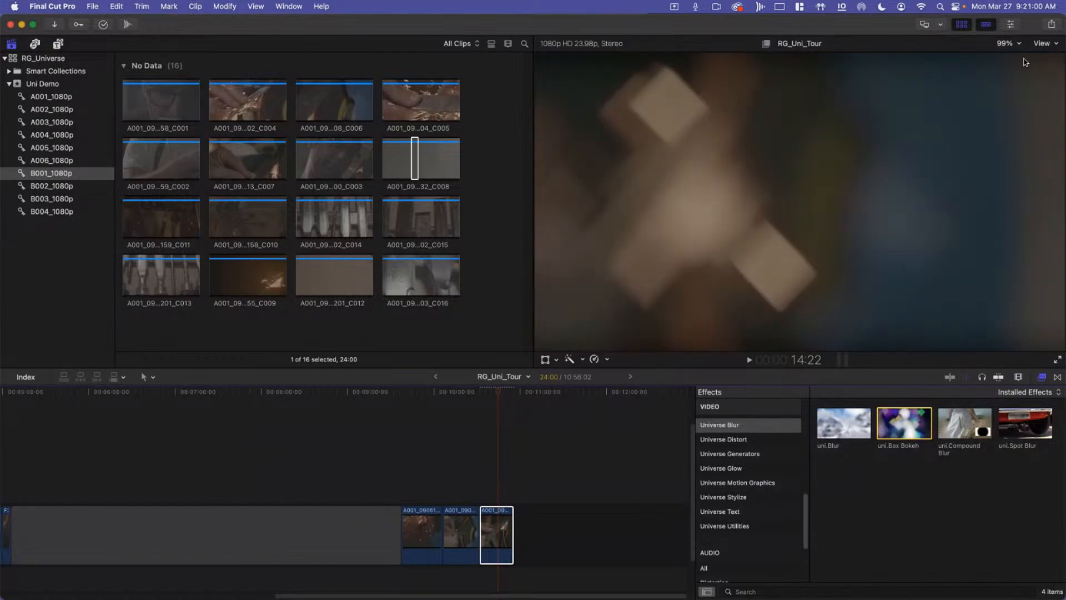
click(1011, 25)
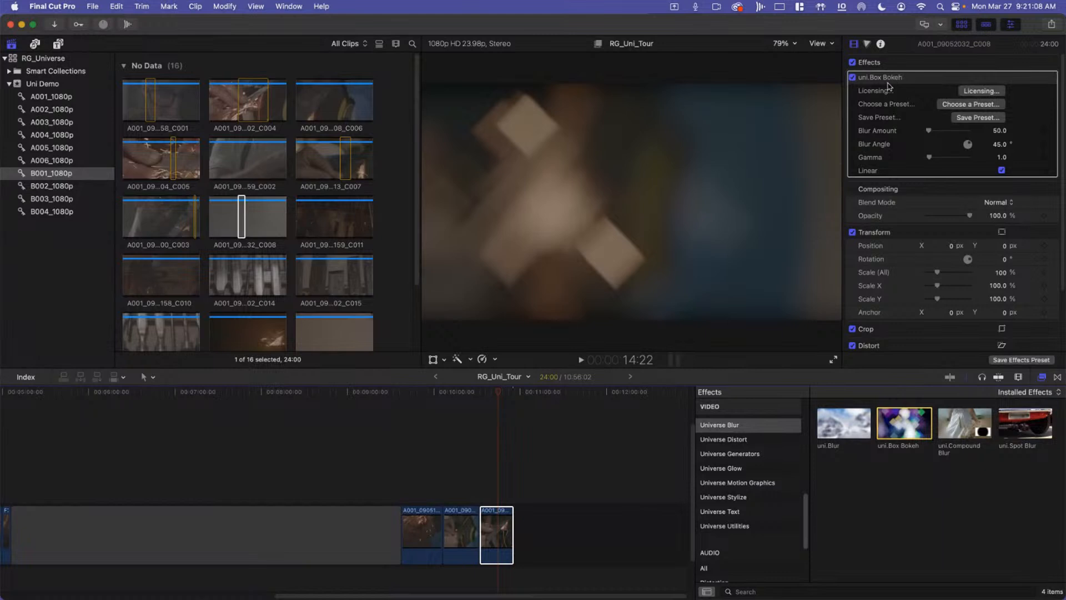
Step: Delete the uni.Box Bokeh effect from the clip and apply it again
mouse_move(876, 85)
click(938, 81)
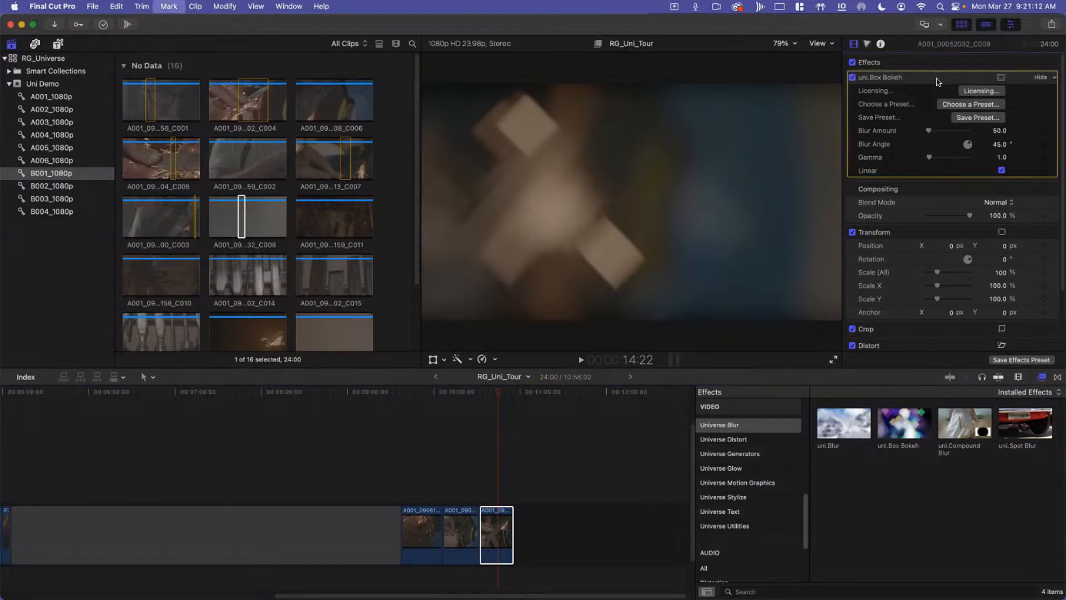
key(Delete)
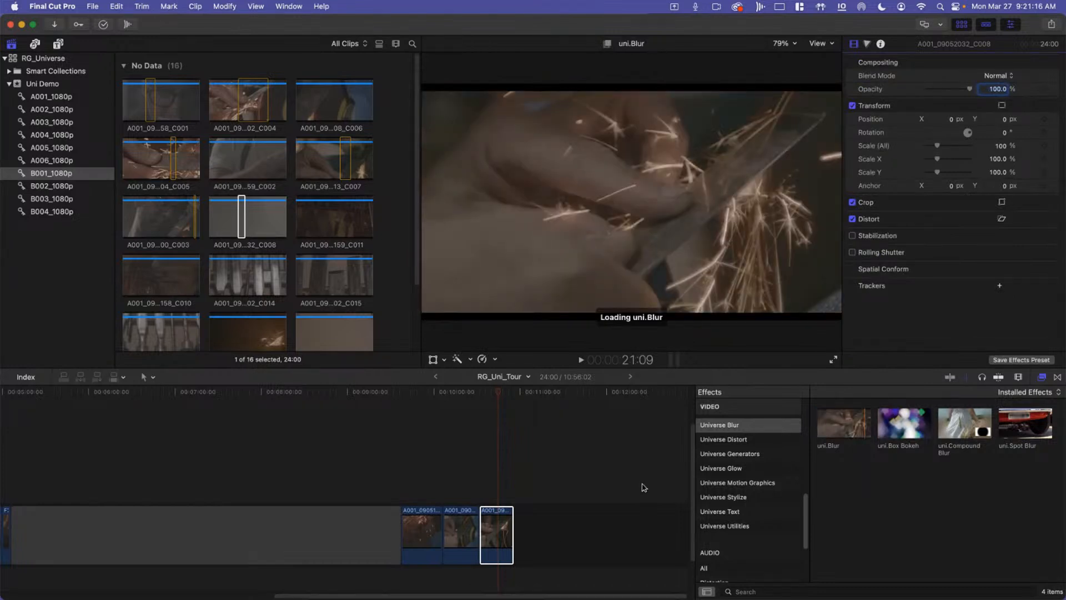
double_click(909, 430)
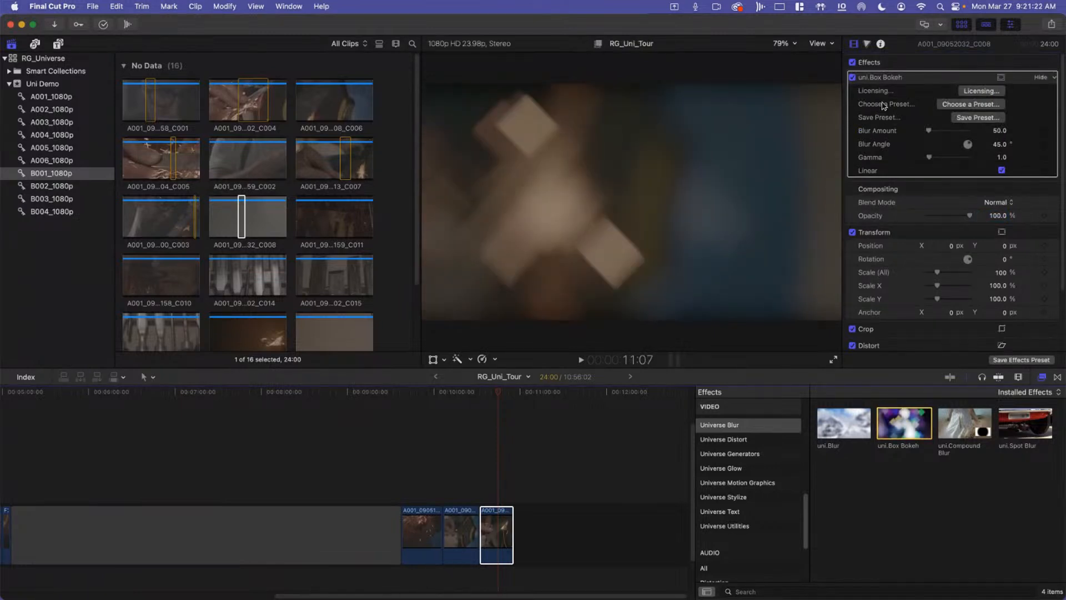
Step: Undo the uni.Box Bokeh effect on the last timeline clip and apply it to that clip again
key(super+z)
drag(904, 423, 493, 537)
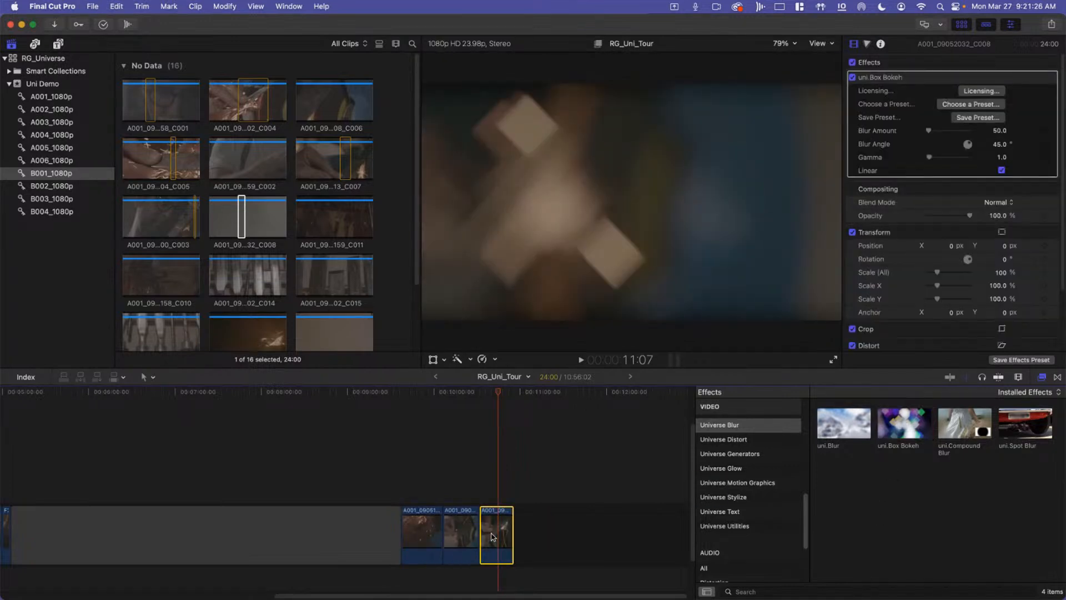
key(super+z)
drag(901, 427, 499, 542)
Step: Look through the uni.Box Bokeh presets, apply Light Leak Burn and scrub over the clip to preview it
click(976, 107)
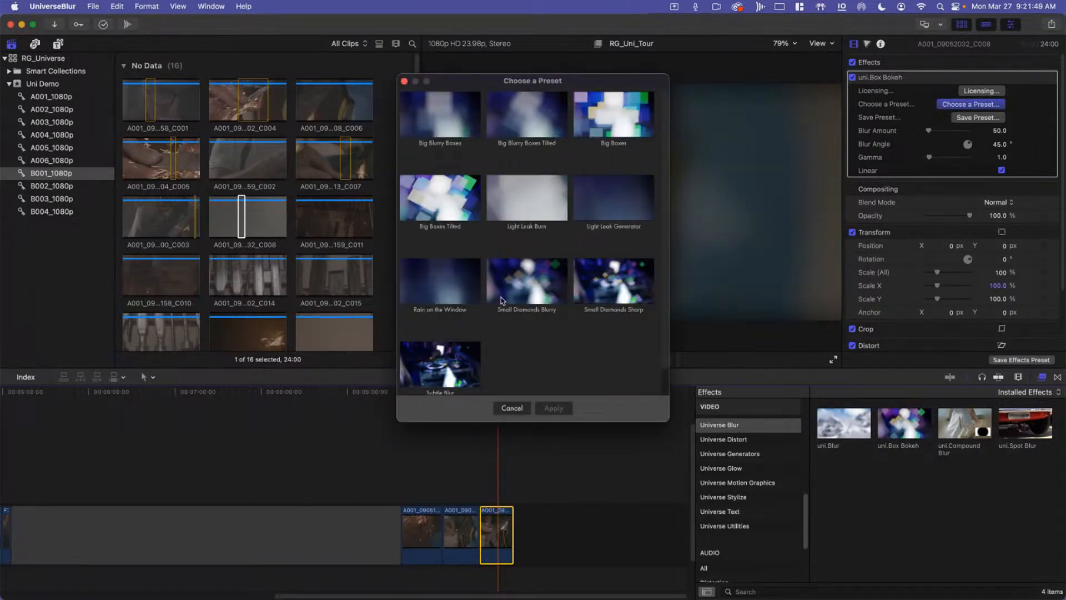
scroll(534, 256, down, 1)
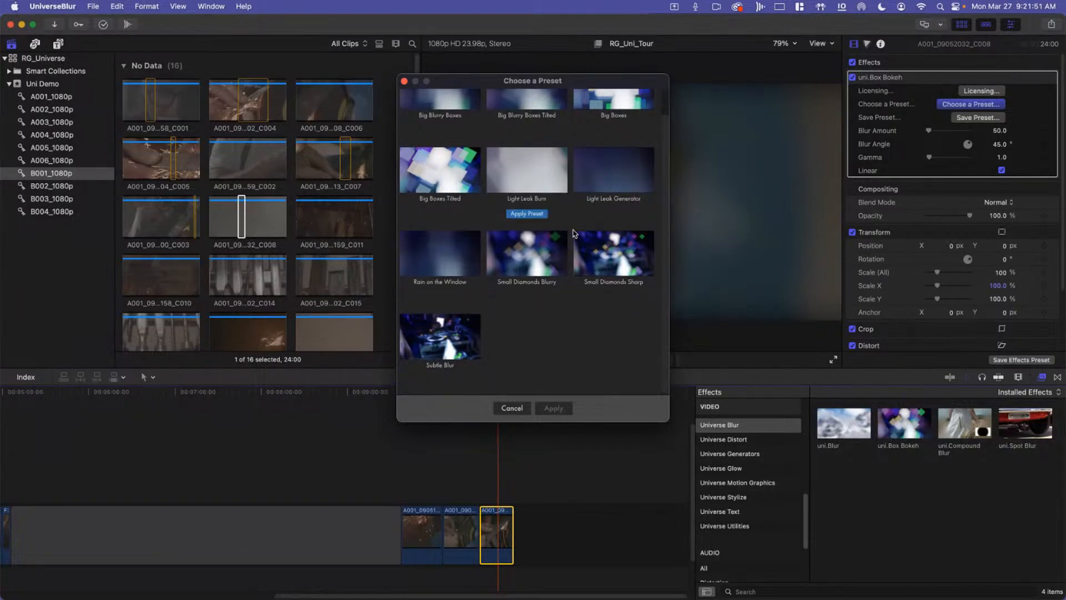
scroll(617, 253, up, 1)
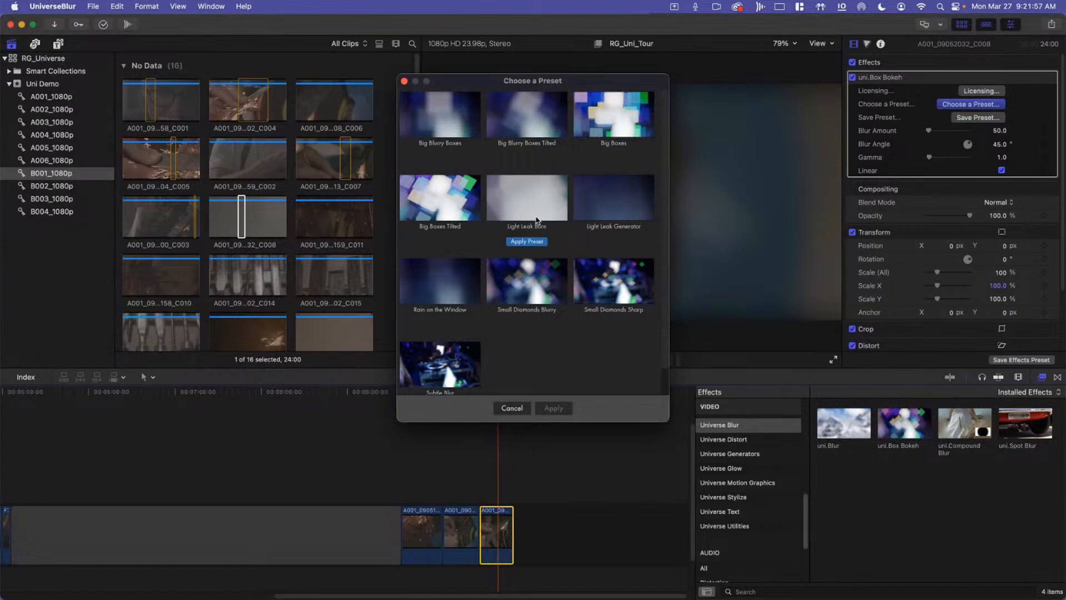
click(527, 241)
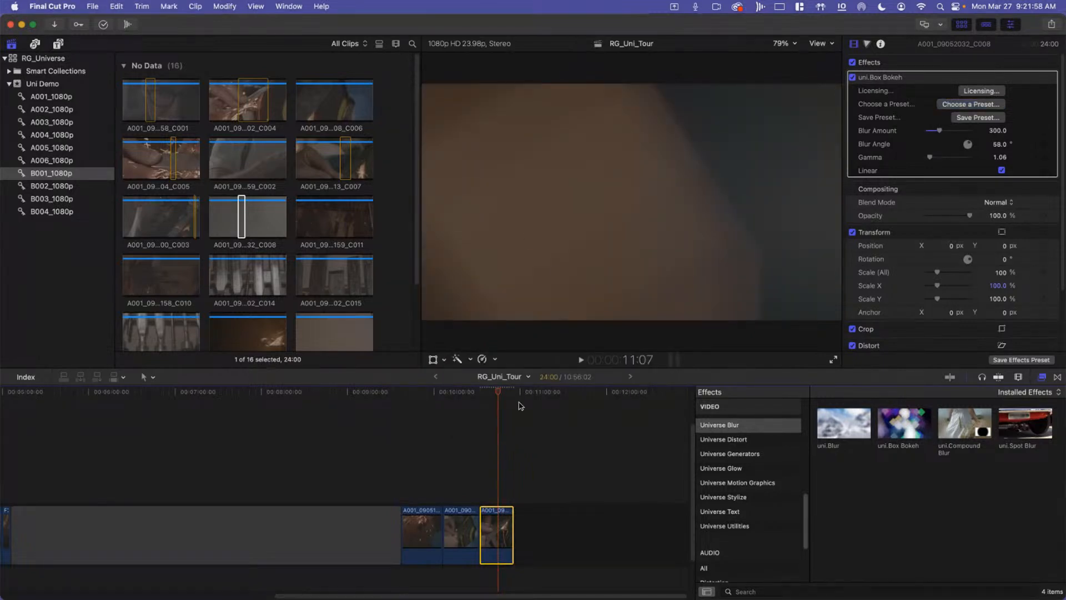
drag(492, 391, 497, 395)
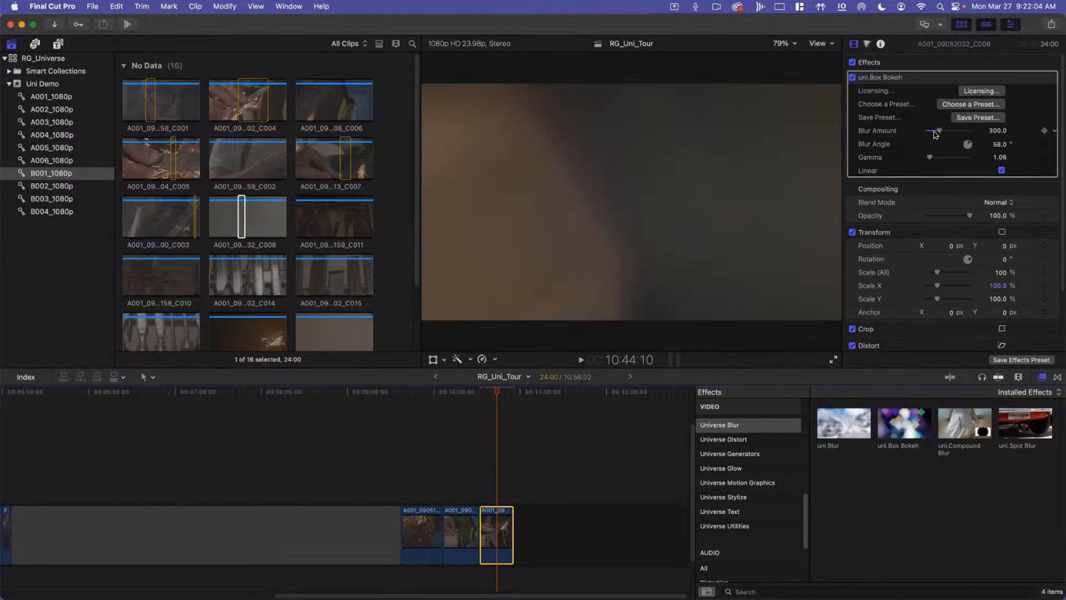
Step: Play part of the clip and lower the uni.Box Bokeh Blur Amount to 0
drag(940, 132, 937, 137)
key(space)
key(space)
drag(936, 136, 921, 136)
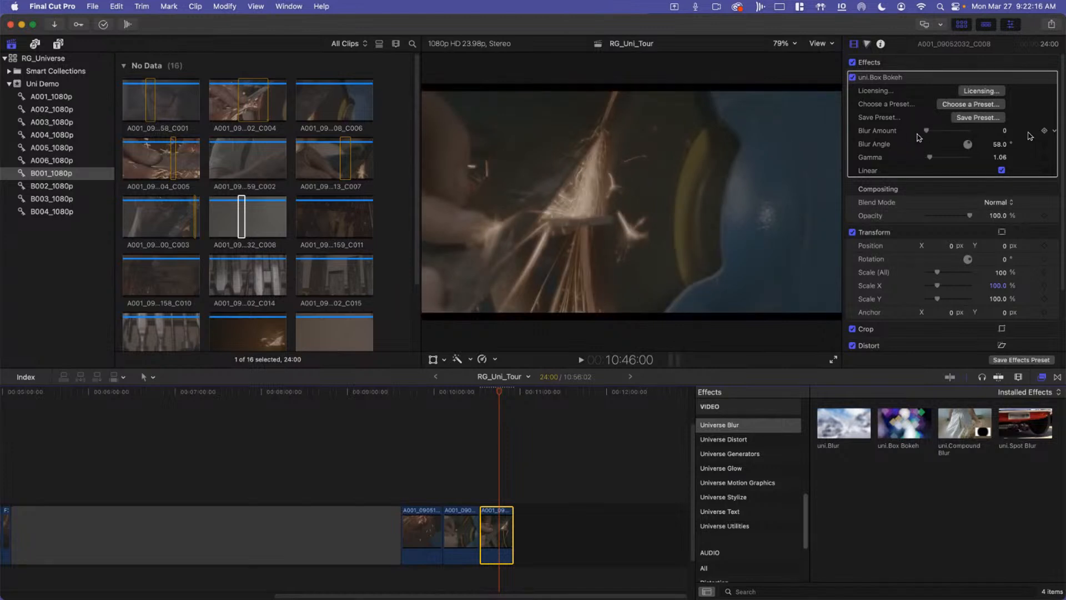
Step: Add a Blur Amount keyframe for uni.Box Bokeh at the start of clip A001_09052032_C008
click(534, 434)
key(super+equal)
key(super+equal)
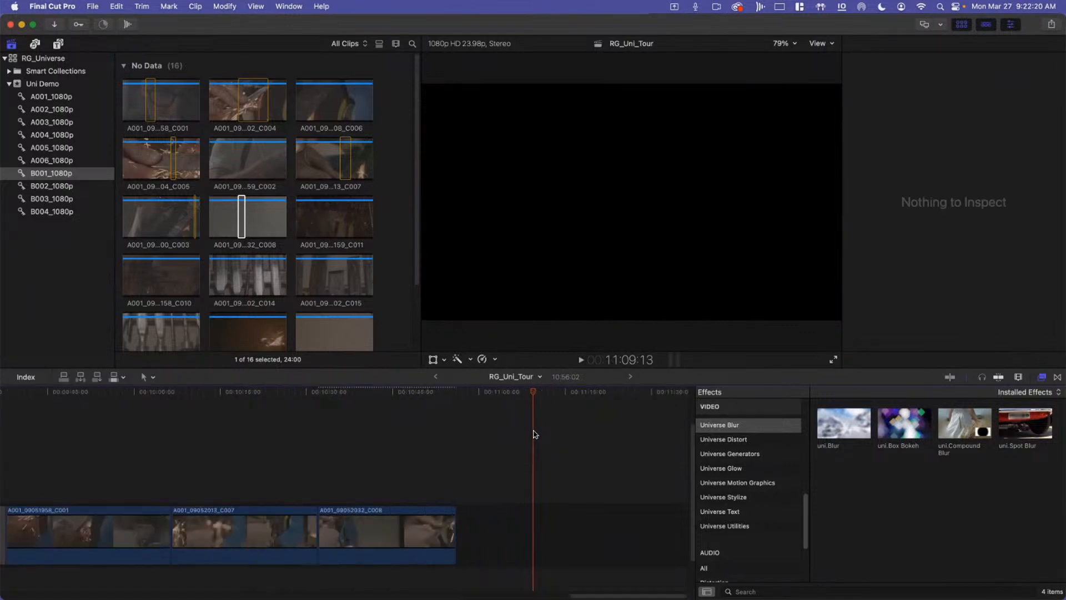
key(Up)
key(Up)
click(371, 531)
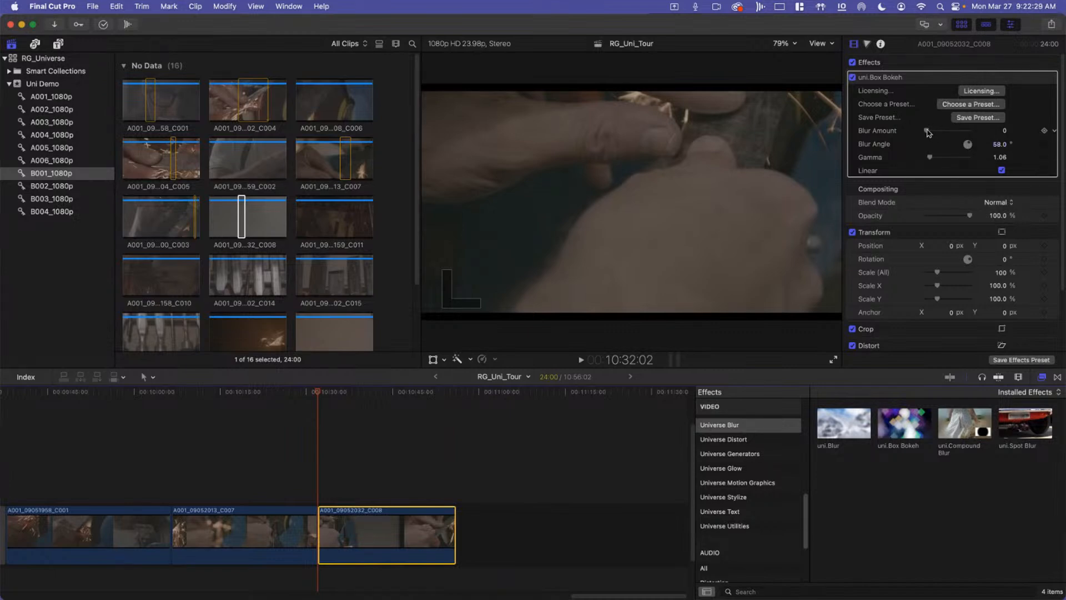
click(1045, 131)
Step: Advance the playhead to 10:36:16 and set the uni.Box Bokeh Blur Amount to 200 there
key(space)
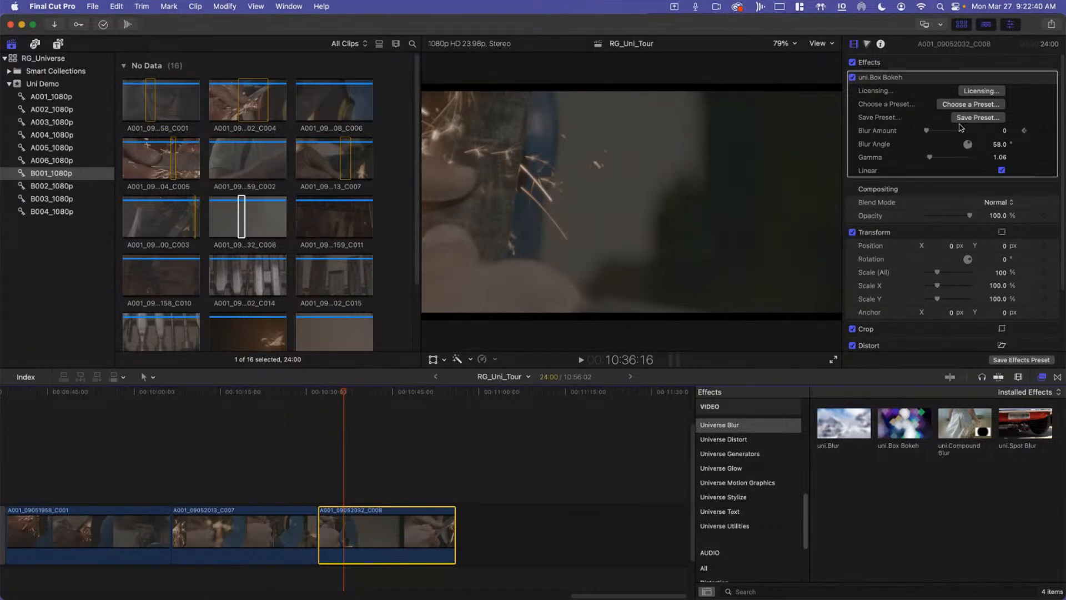
click(1005, 132)
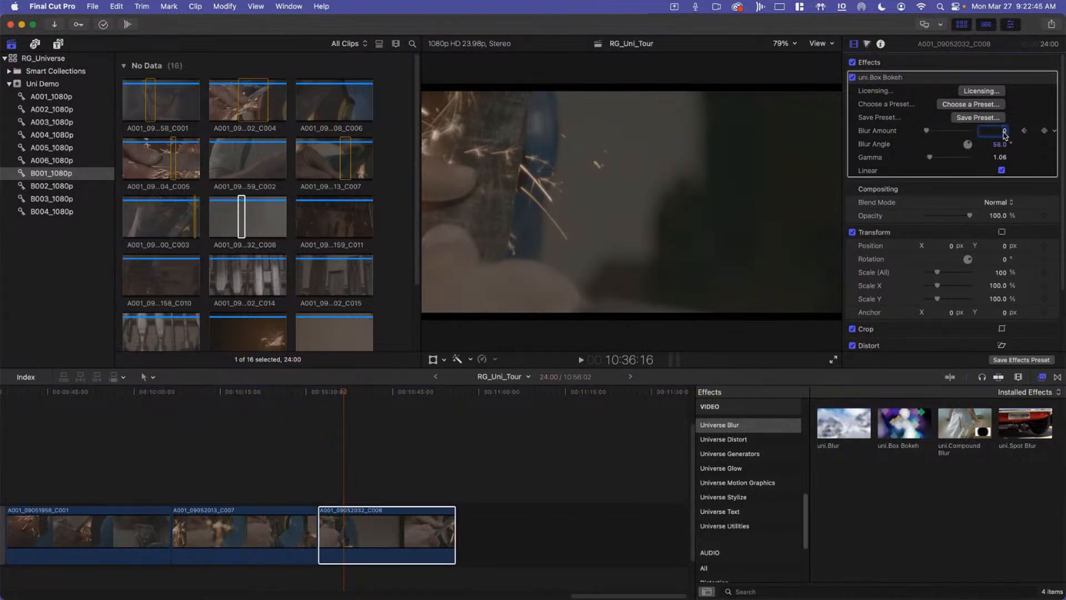
text(200)
key(Return)
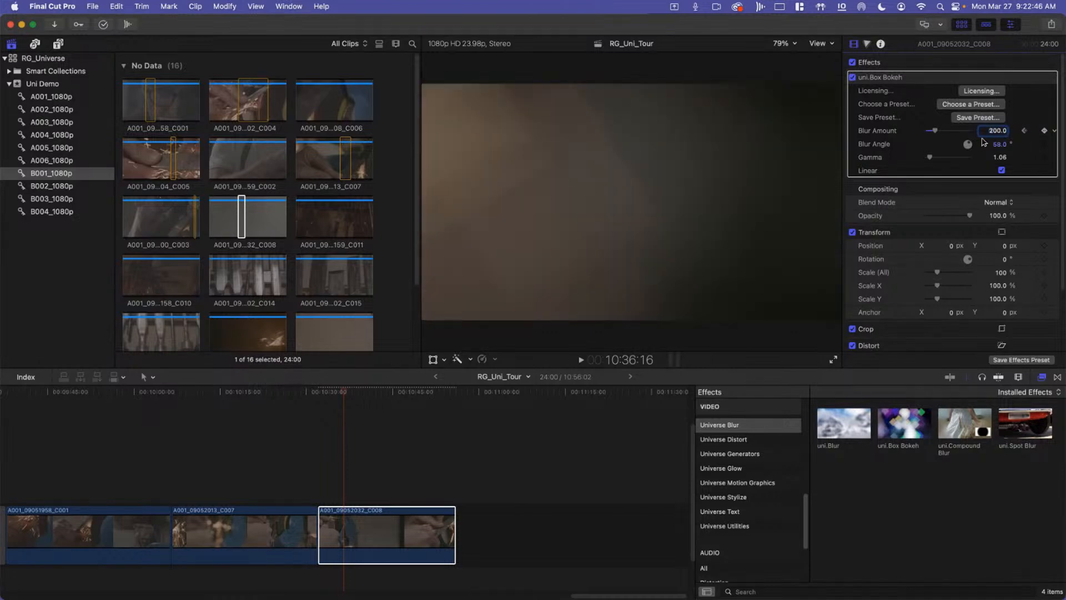
Step: Scrub through the blur animation and jump between the two Blur Amount keyframes
mouse_move(319, 395)
mouse_down()
mouse_move(350, 391)
mouse_move(332, 394)
mouse_up()
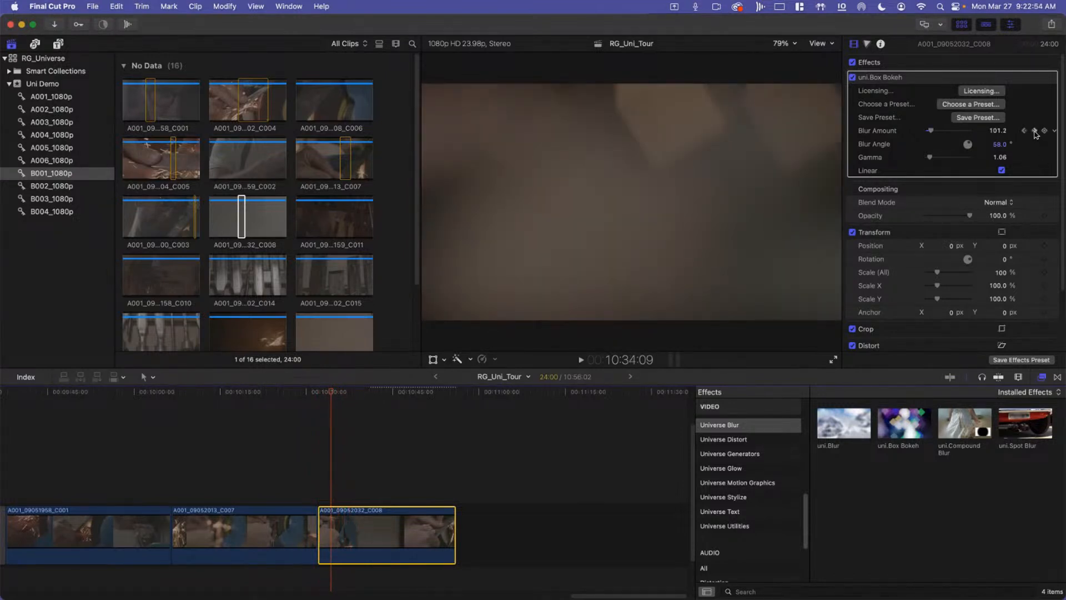
click(1035, 131)
click(1035, 131)
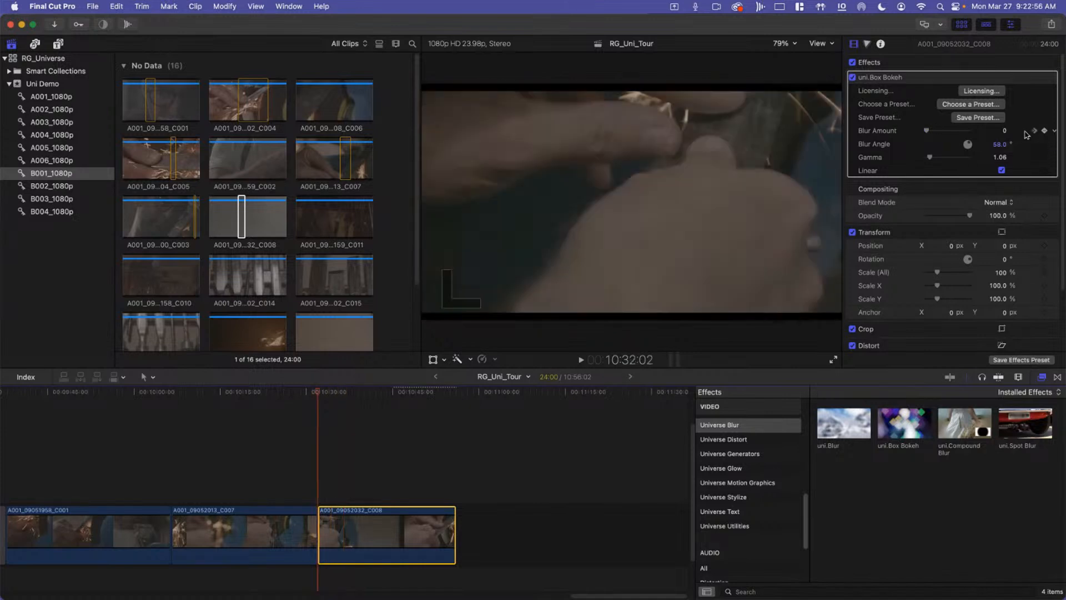
click(1035, 131)
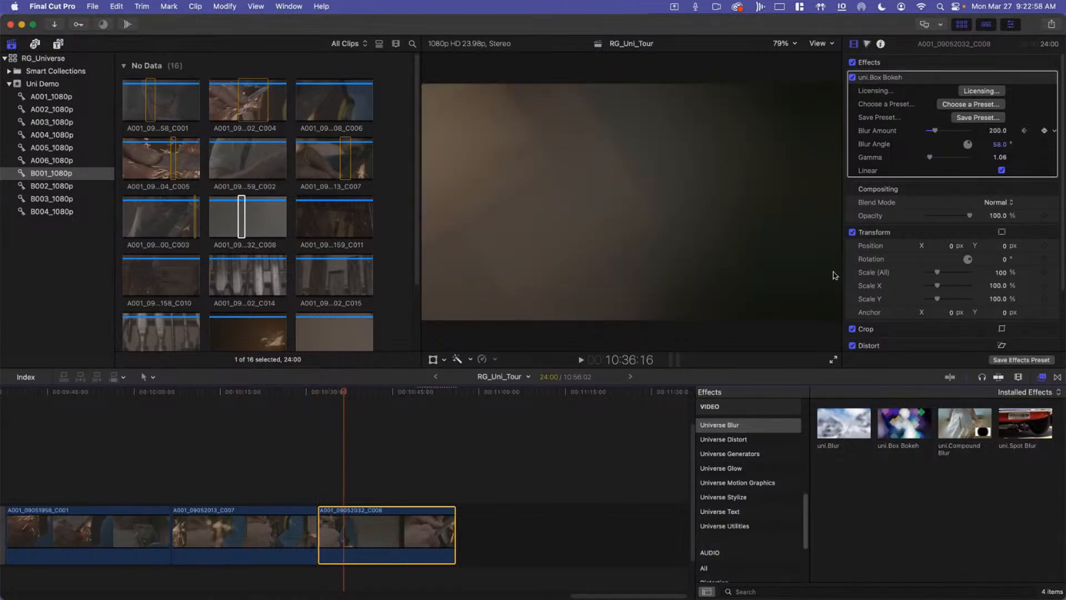
Step: Show the clip's video animation in the timeline and limit the uni.Box Bokeh row to Blur Amount
right_click(348, 525)
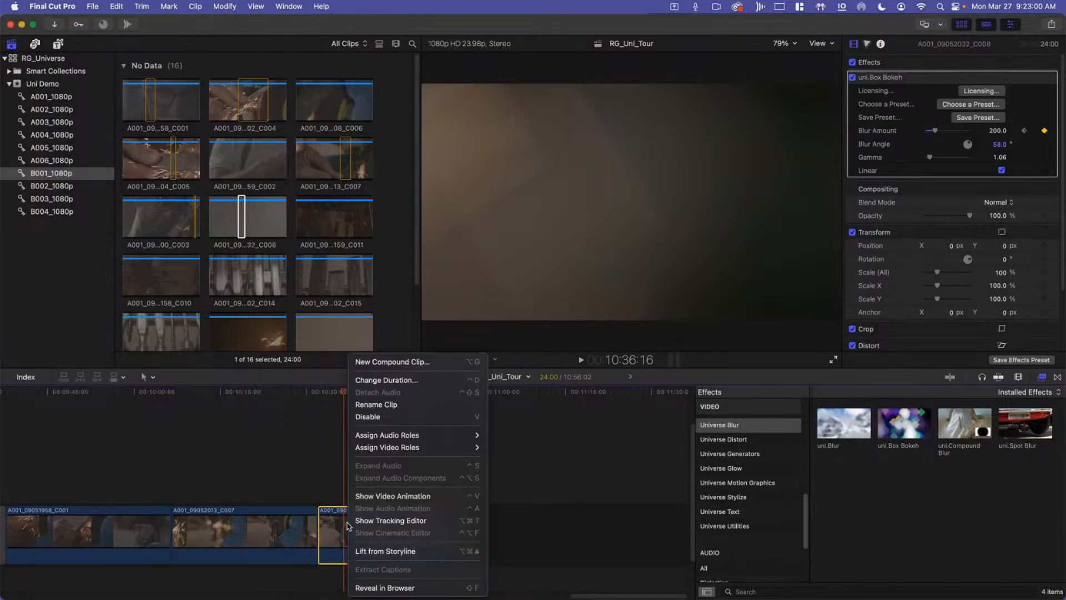
click(376, 497)
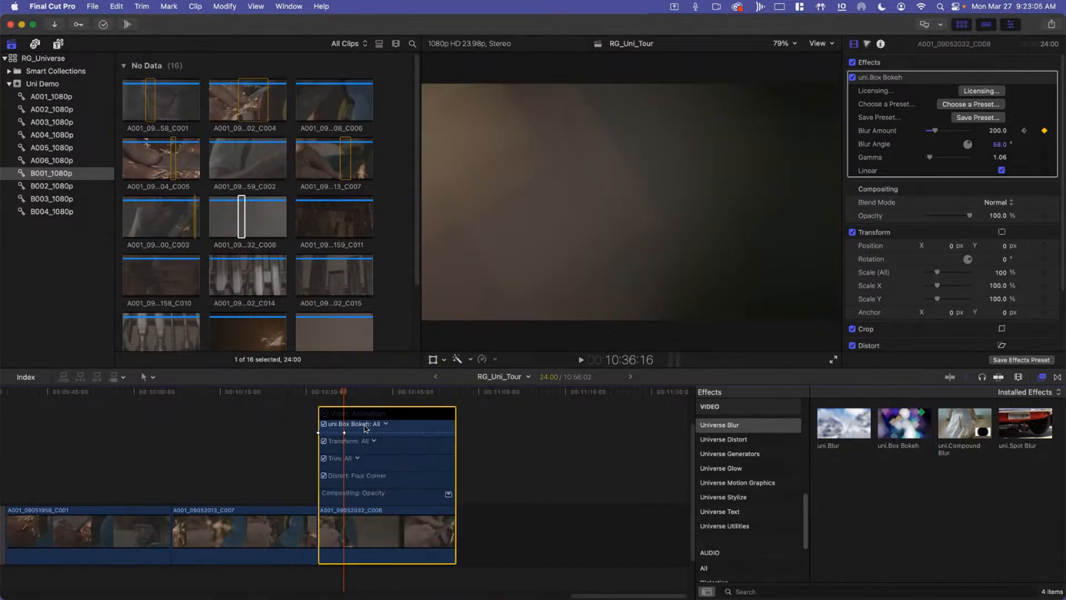
click(387, 425)
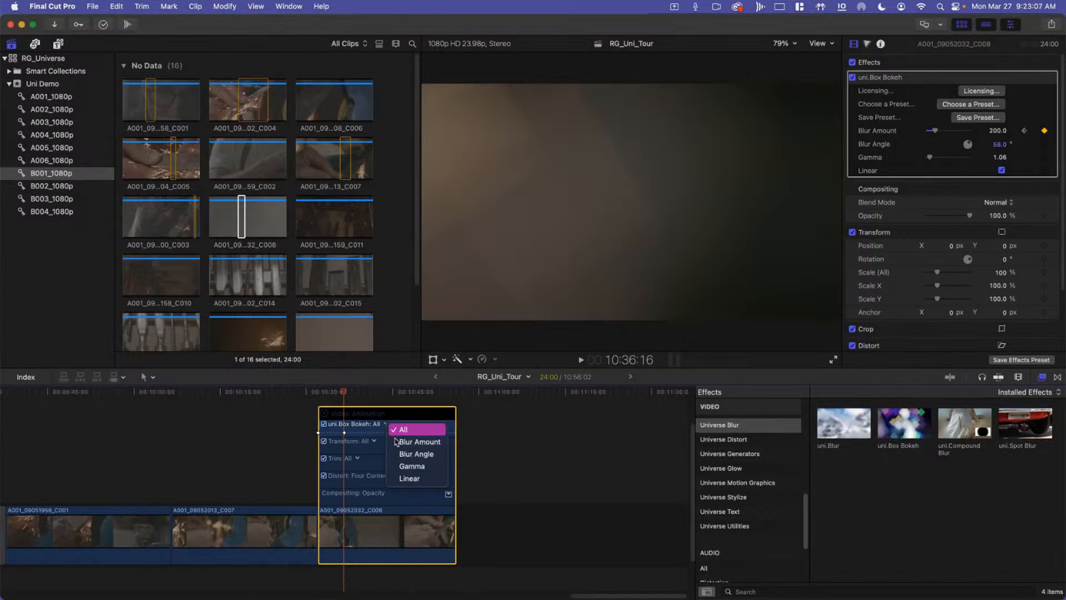
click(404, 442)
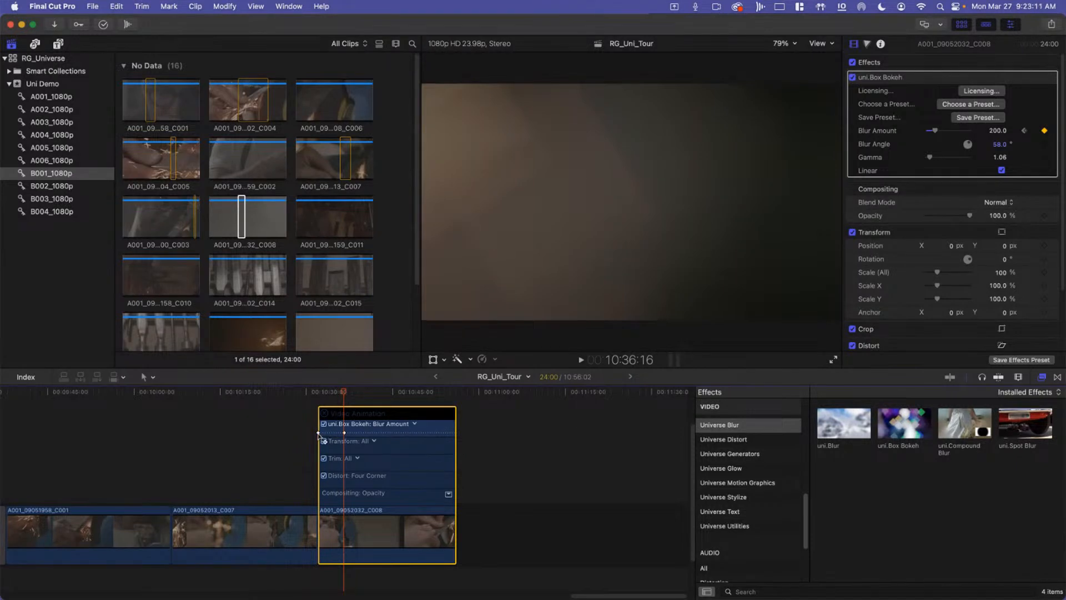
Step: Move the Blur Amount keyframe from the clip's start to about 10:33:21 and scrub through the retimed animation
click(345, 433)
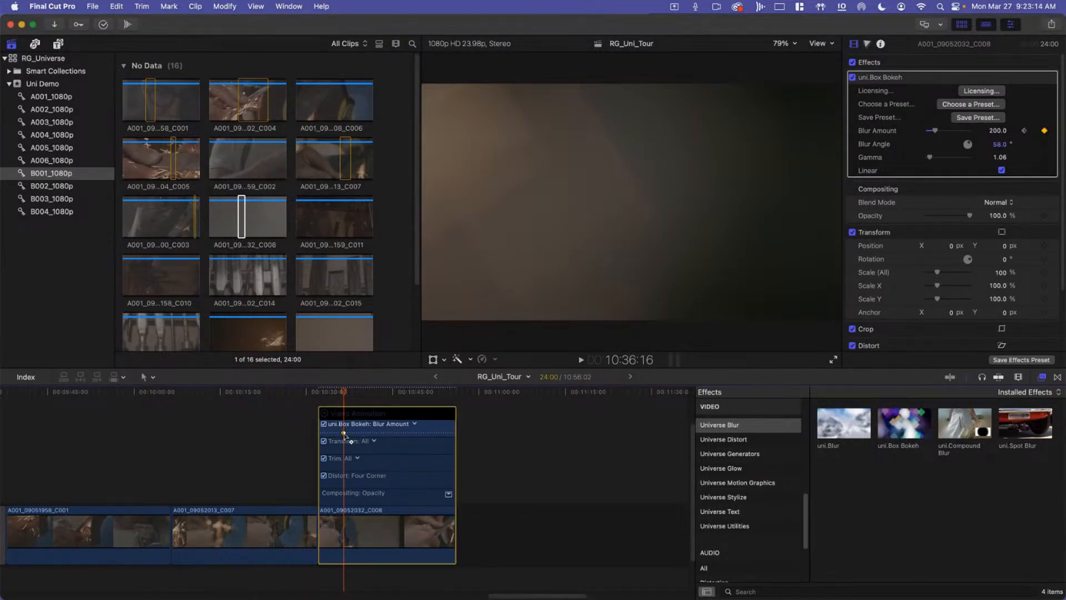
click(357, 390)
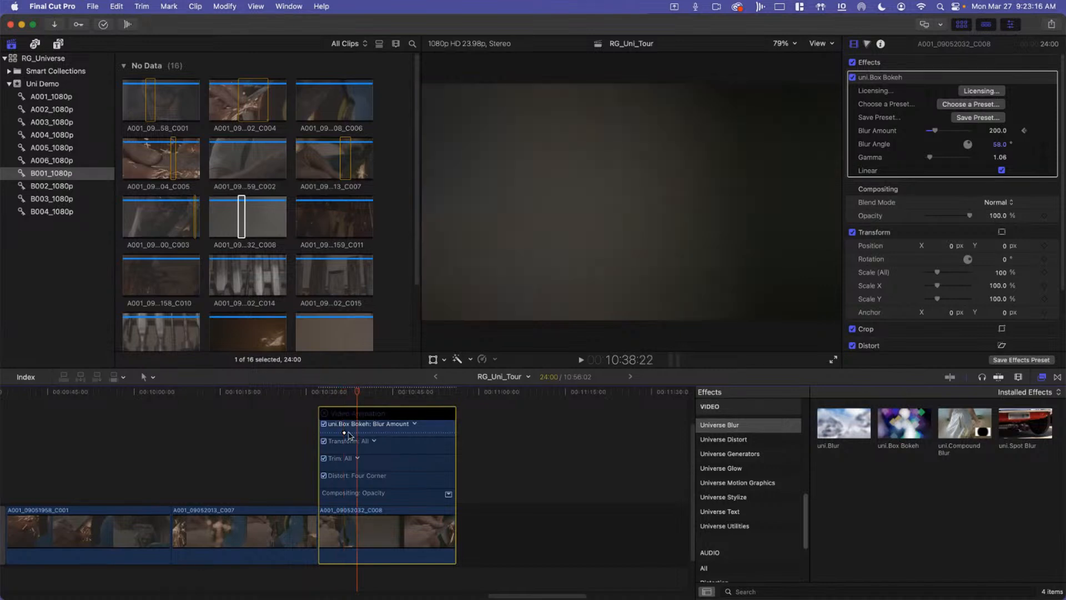
alt+click(328, 433)
drag(328, 397, 344, 432)
click(328, 433)
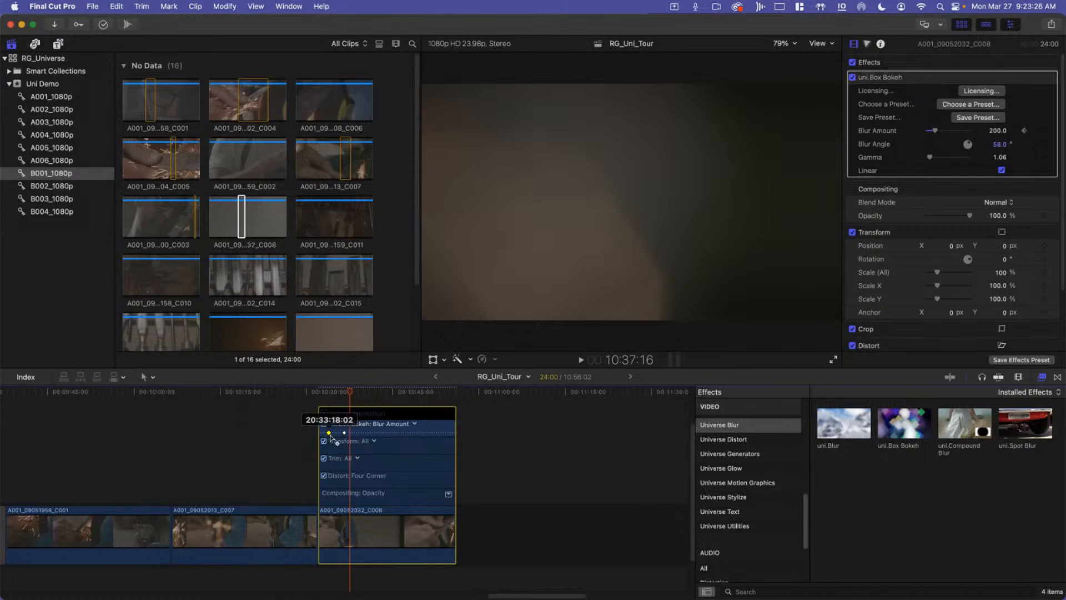
click(335, 394)
drag(337, 396, 360, 396)
click(331, 401)
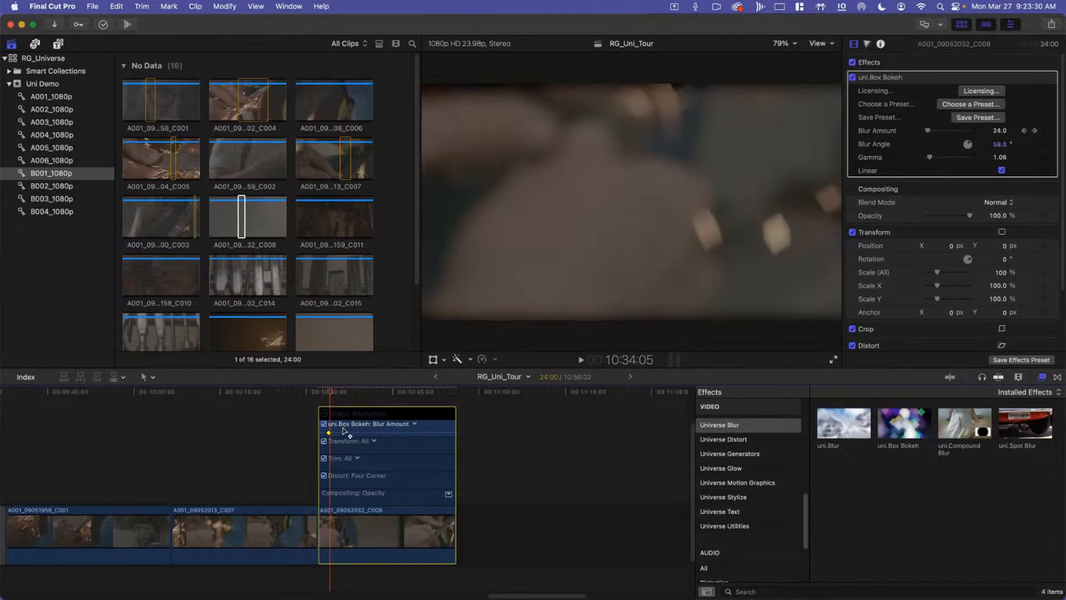
Step: Delete the second Blur Amount keyframe from the animation row and play the clip
right_click(345, 434)
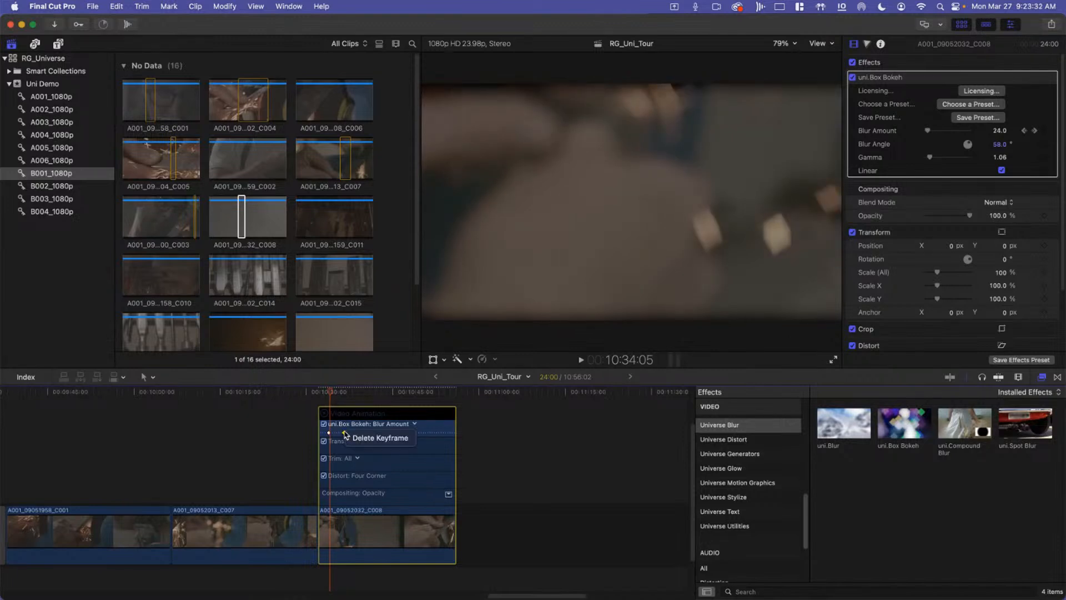
click(355, 438)
key(space)
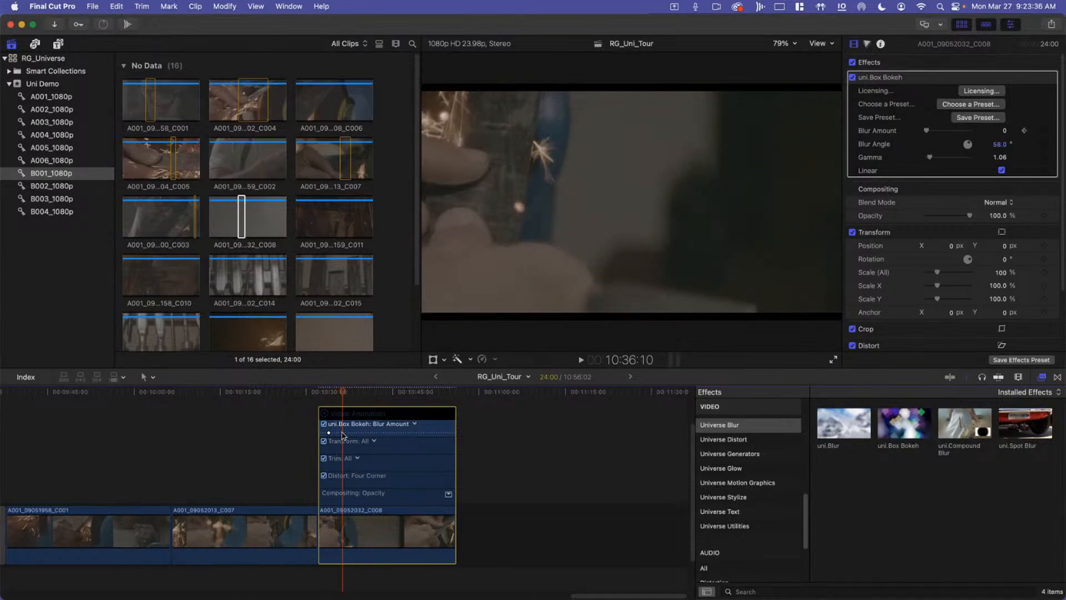
Step: Return to the remaining Blur Amount keyframe at 10:33:21 and set its value to 200
drag(342, 396, 340, 397)
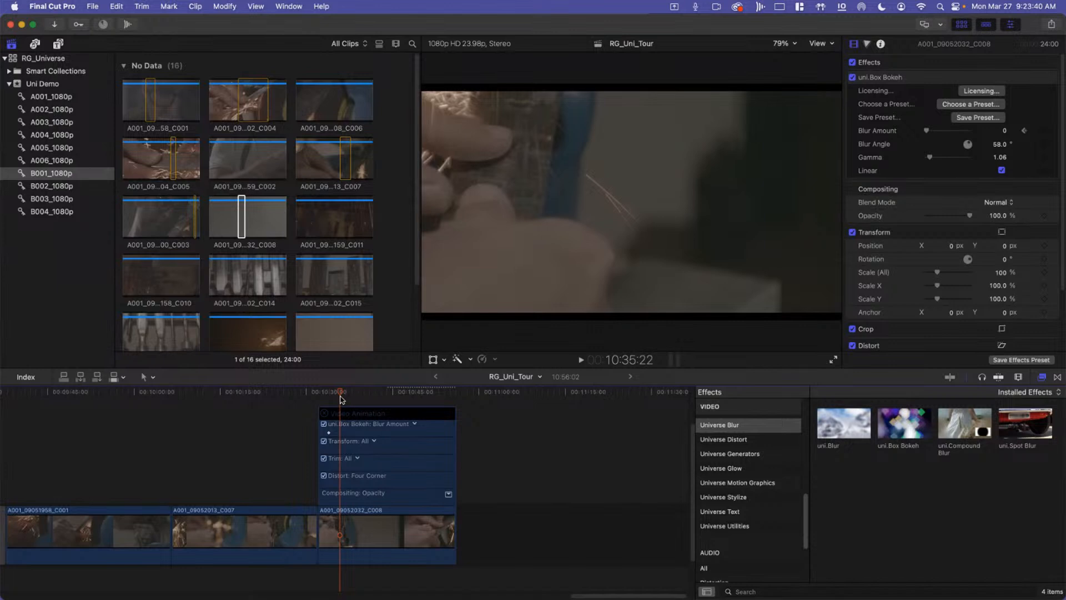
click(1004, 131)
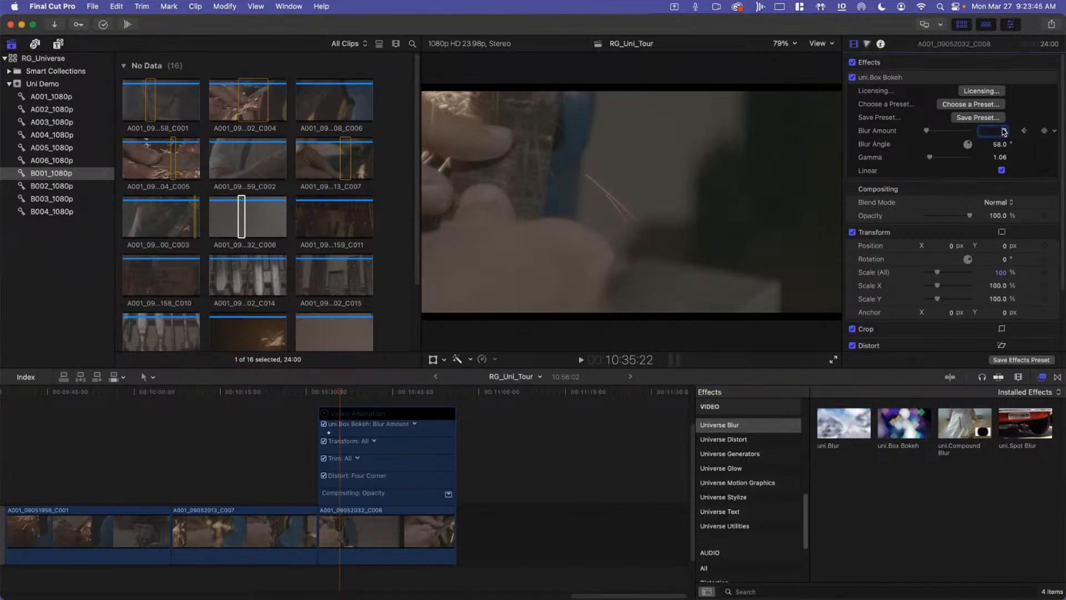
text(0)
click(1025, 132)
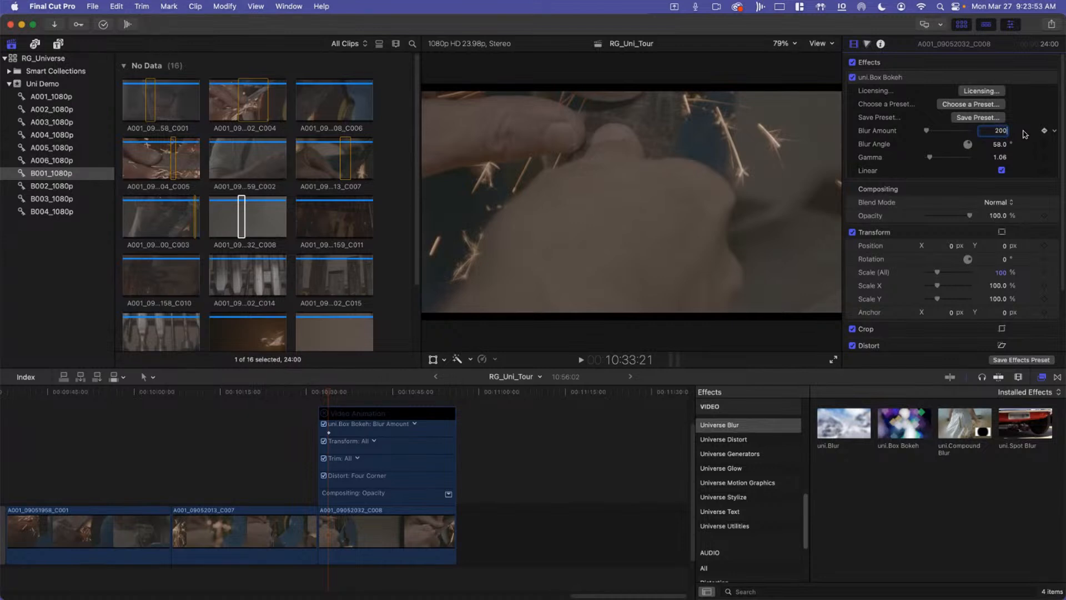
key(Return)
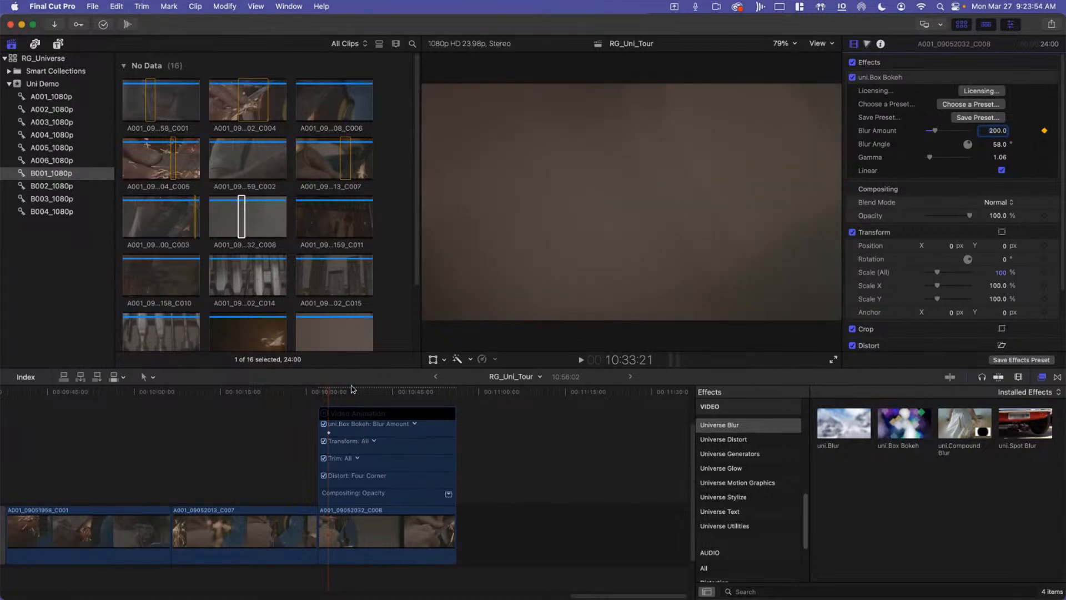
Step: Set the Blur Amount to 0 at 10:35:08, then play and scrub through the animated blur
click(336, 396)
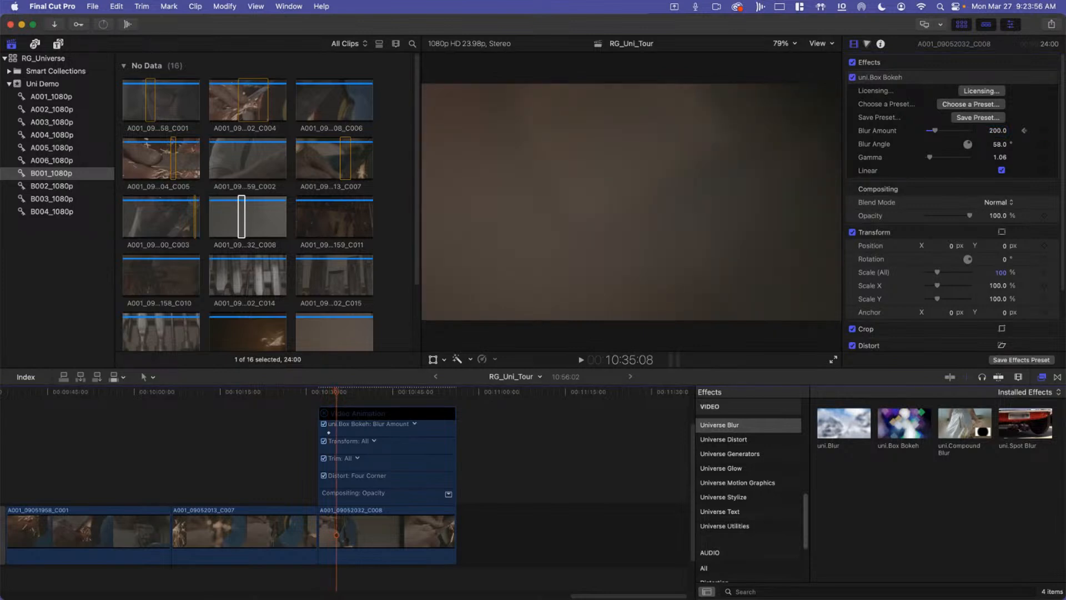
drag(935, 131, 925, 132)
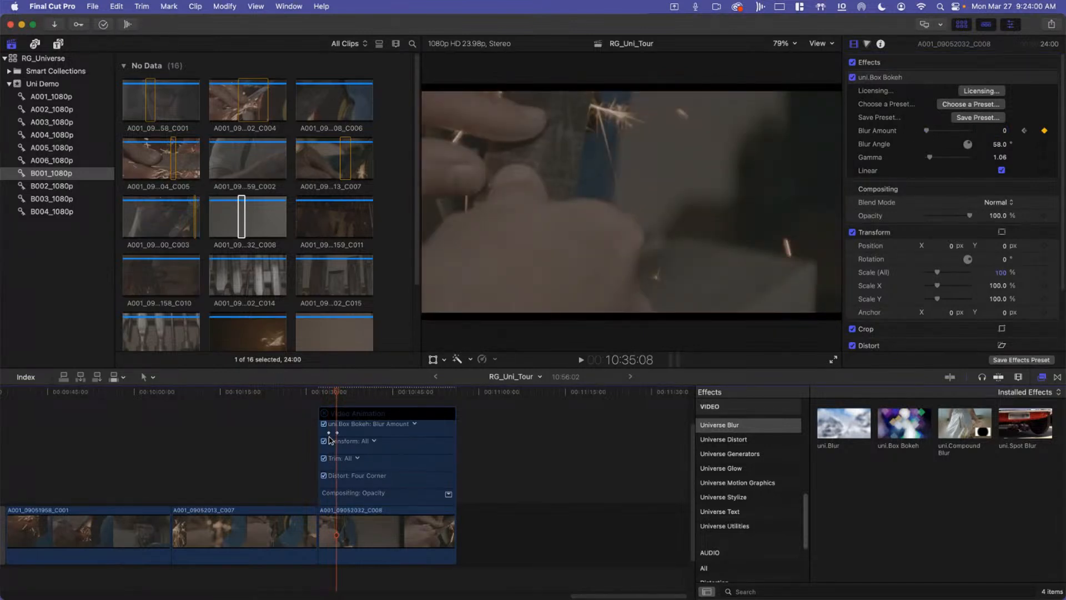
click(326, 392)
key(space)
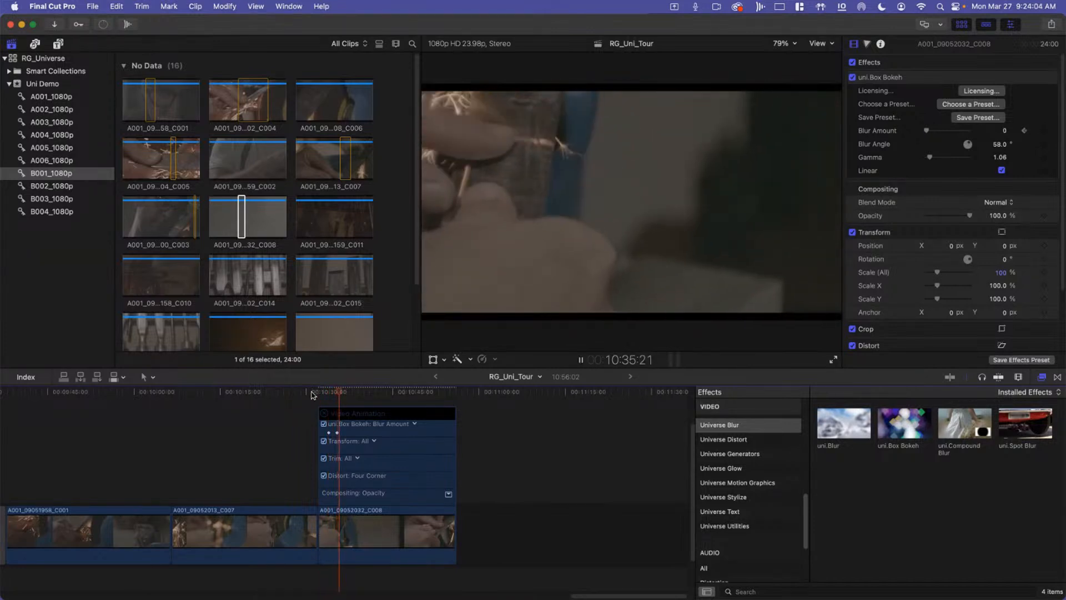
key(space)
click(327, 393)
drag(331, 393, 339, 397)
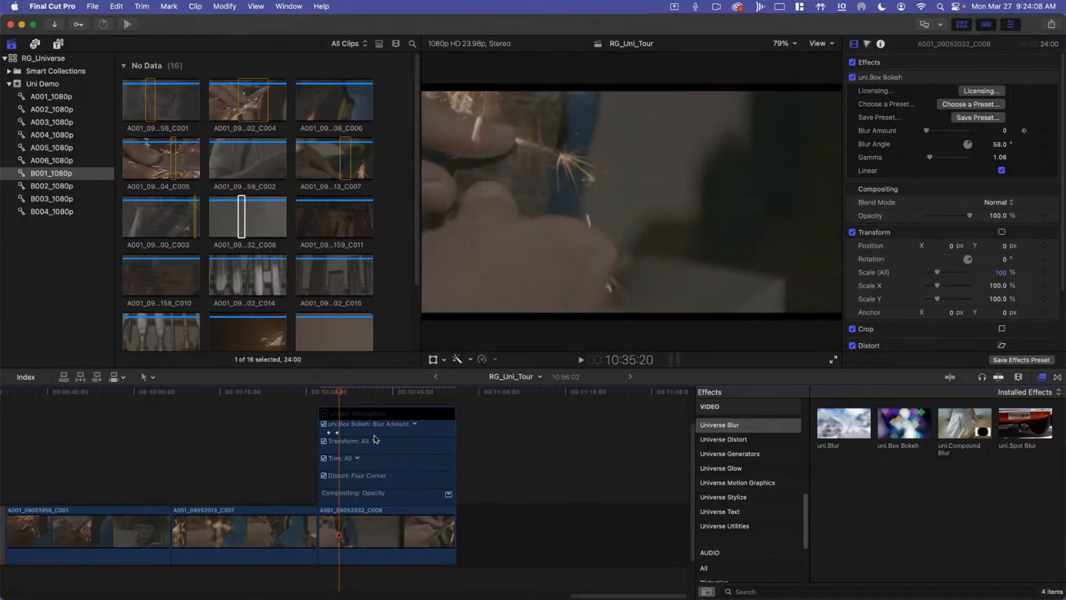
Step: Check which uni.Box Bokeh parameters the animation row can display and enlarge the timeline around the keyframes
click(415, 425)
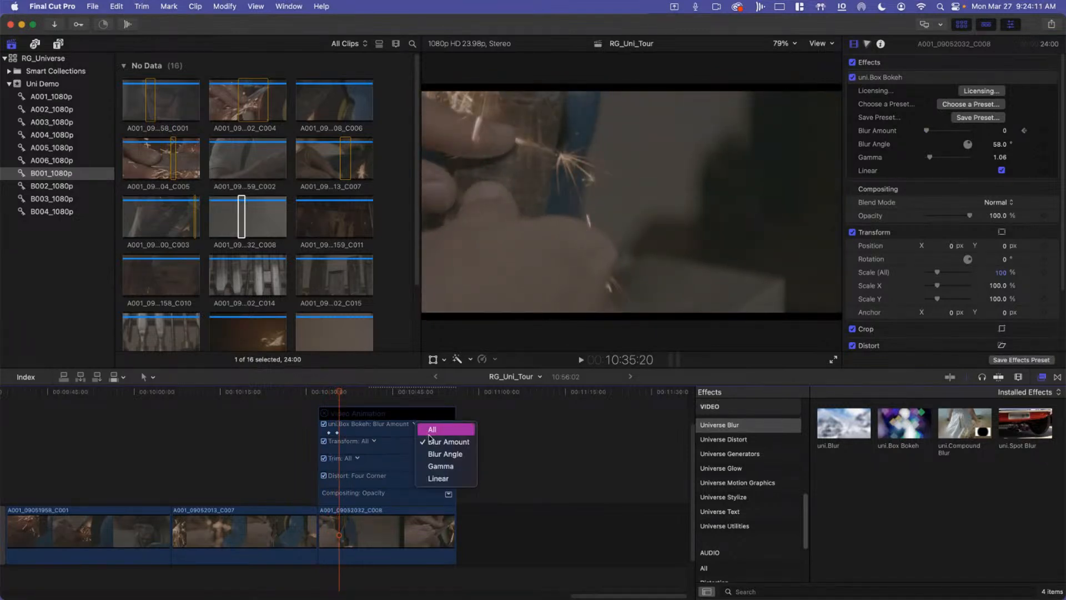
click(512, 417)
key(super+equal)
key(super+equal)
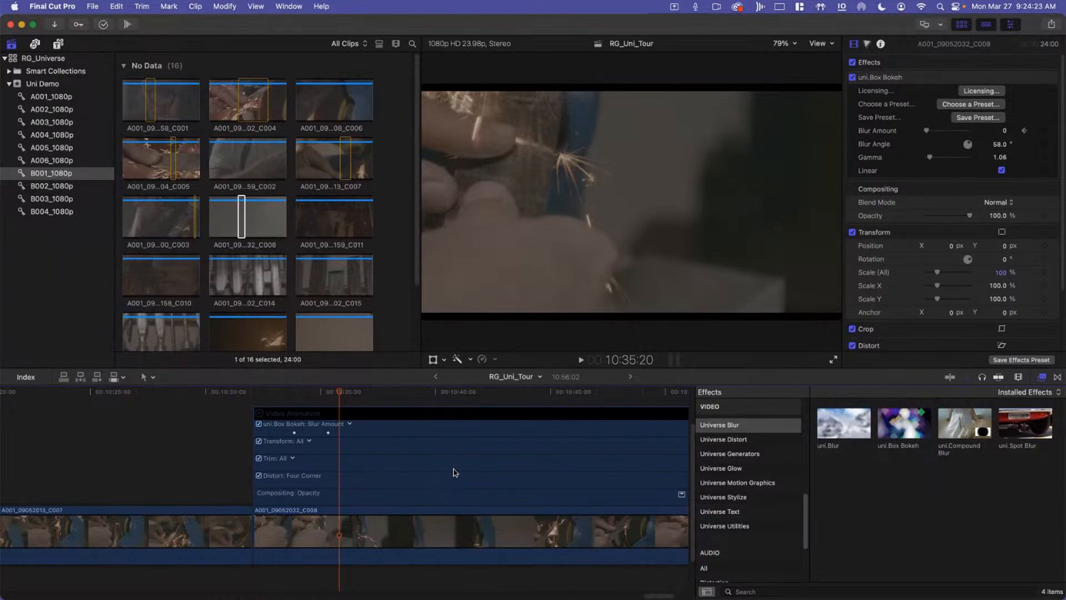
Step: Move both Blur Amount keyframes earlier in the animation row, to about 10:32:14 and 10:33:22, and step between them
click(288, 396)
drag(296, 398, 295, 433)
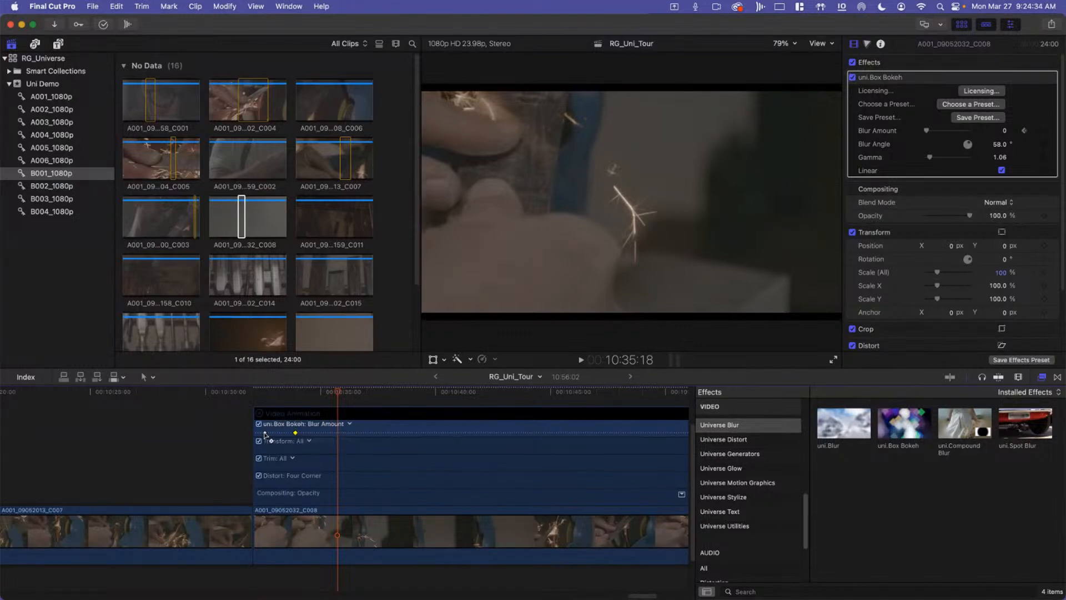
click(1026, 131)
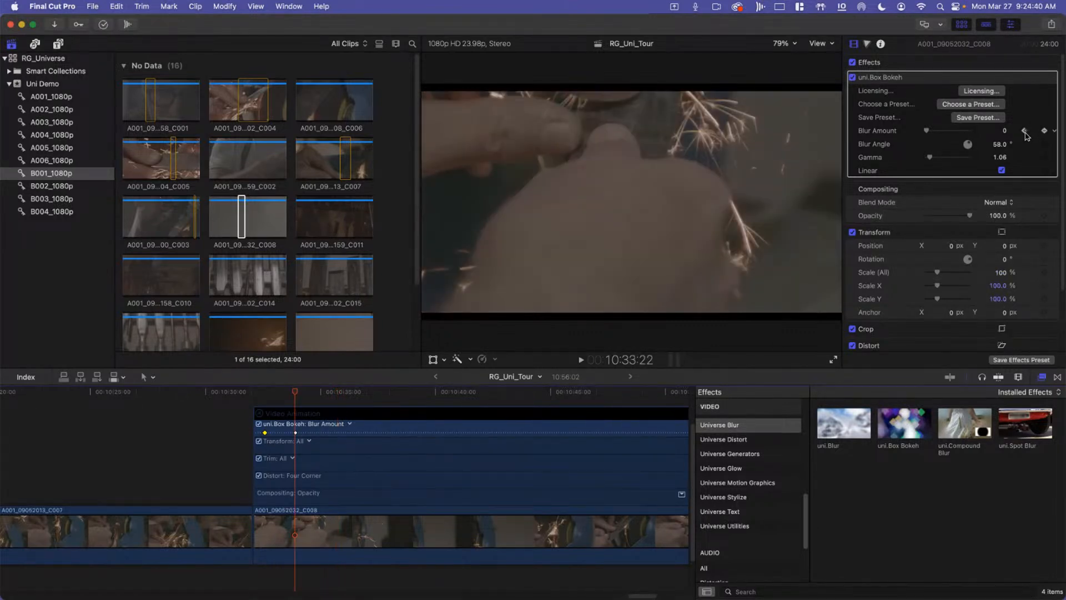
click(1026, 132)
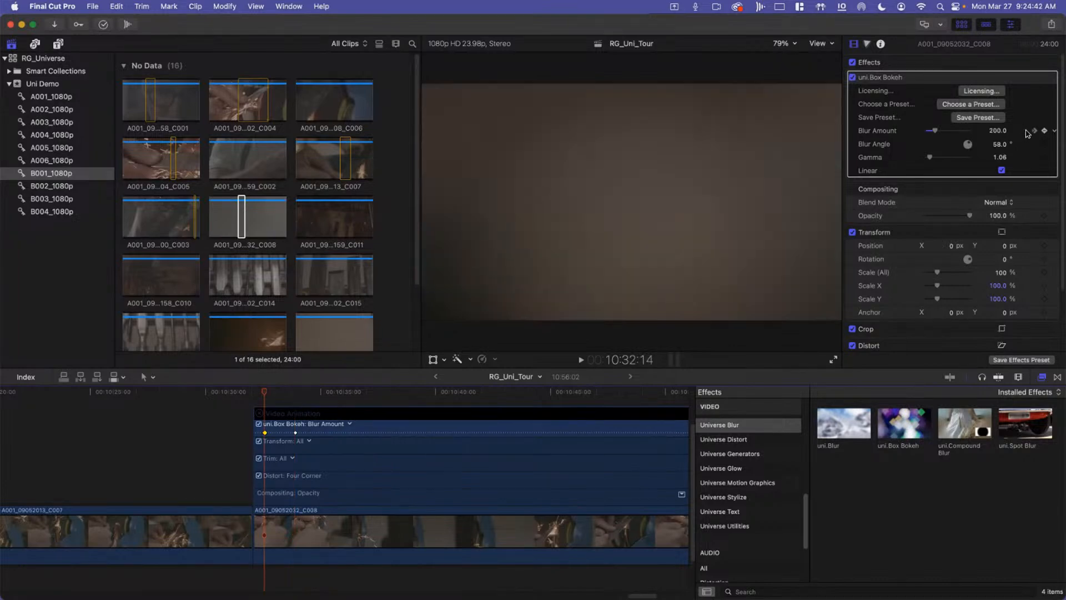
click(1034, 132)
click(265, 395)
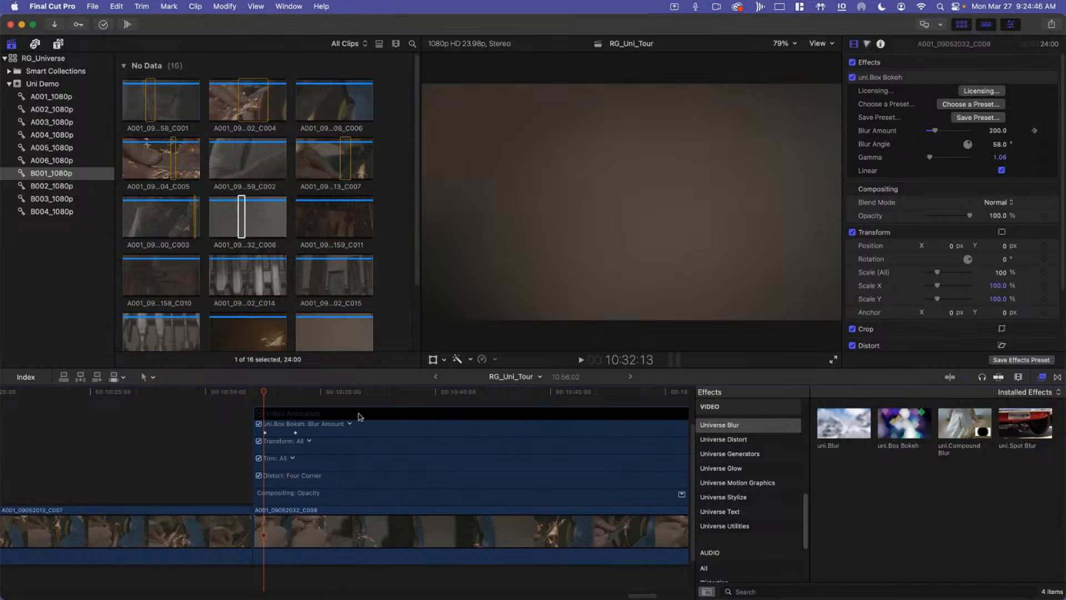
Step: Close the last clip's video animation display and play the clip from its start to watch the animated blur
click(259, 414)
click(380, 450)
key(super+minus)
key(super+minus)
key(super+minus)
key(Up)
key(space)
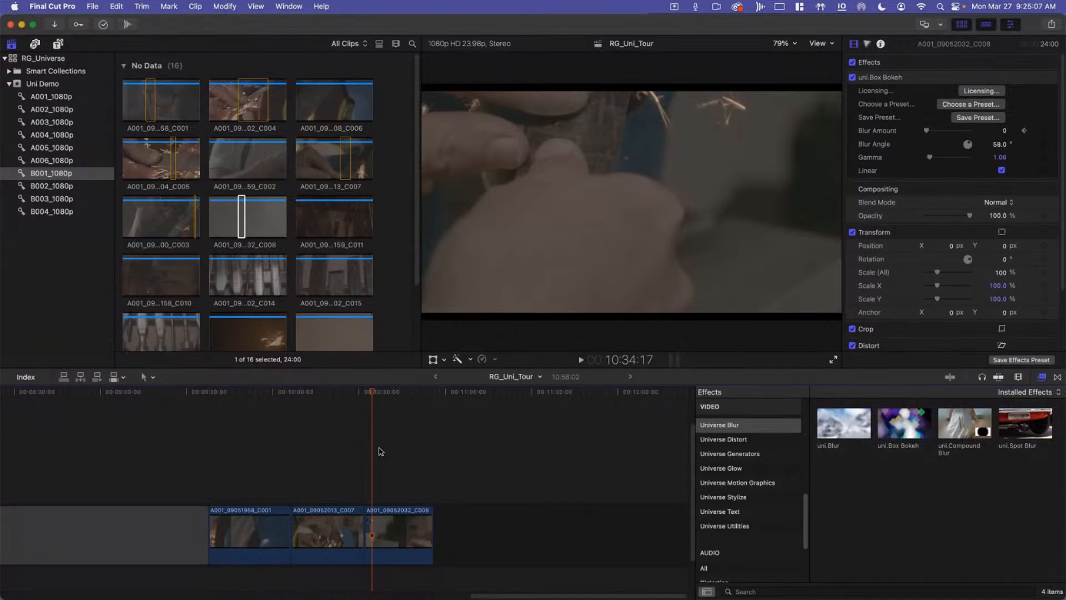
key(super+equal)
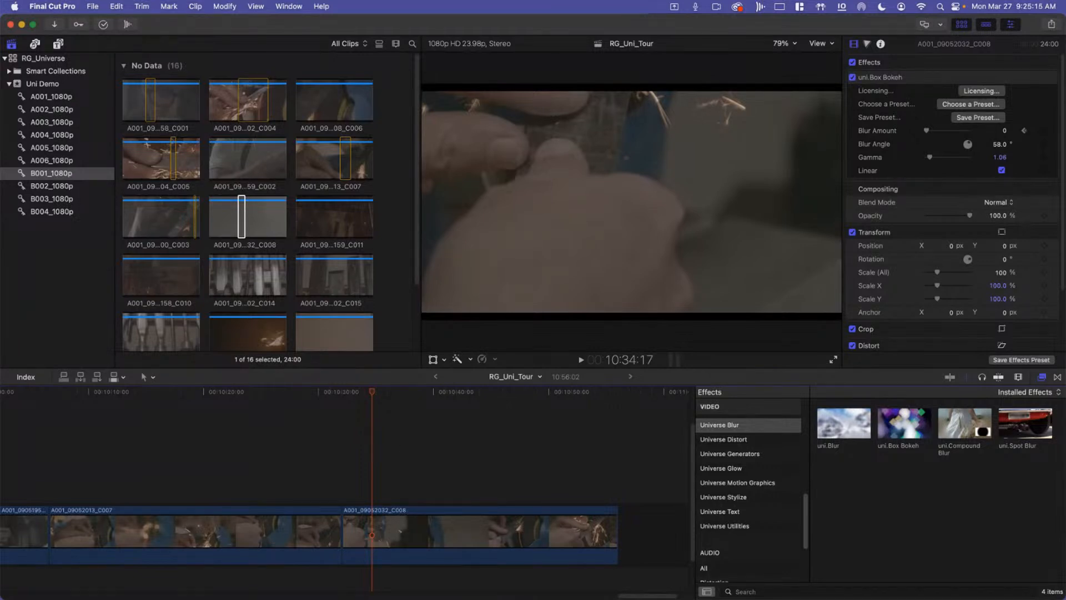
Step: Toggle the Effects browser and leave it hidden so the timeline spans the full window width
click(1042, 377)
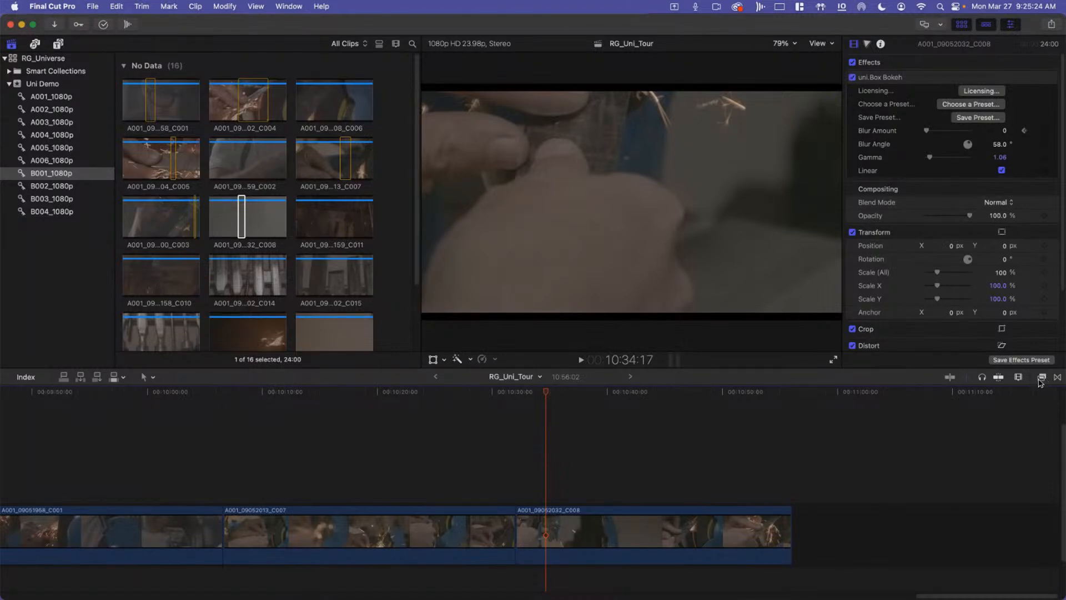
click(1042, 378)
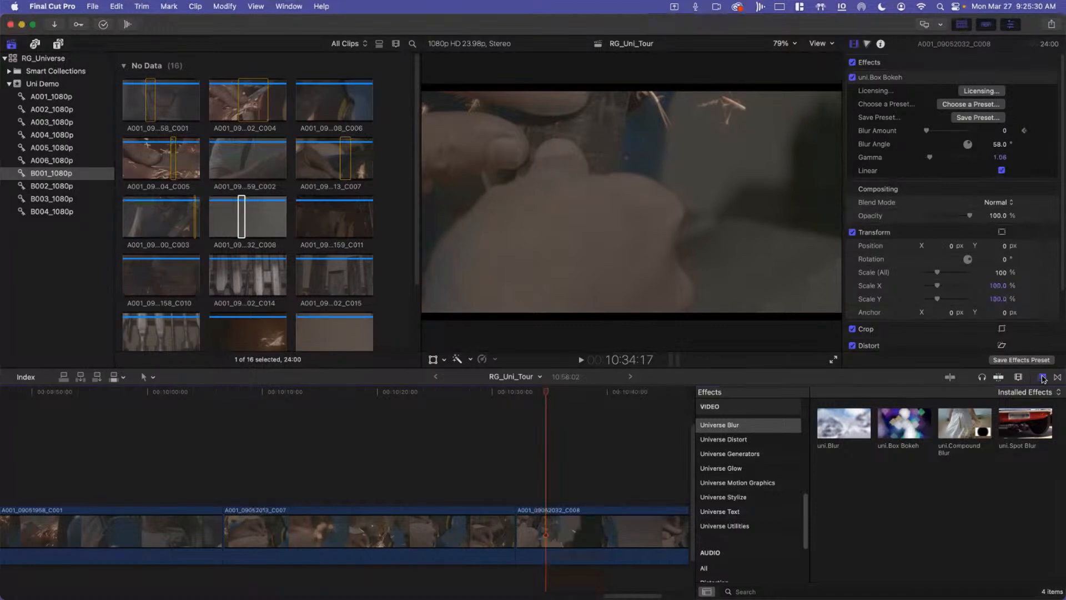
click(1043, 378)
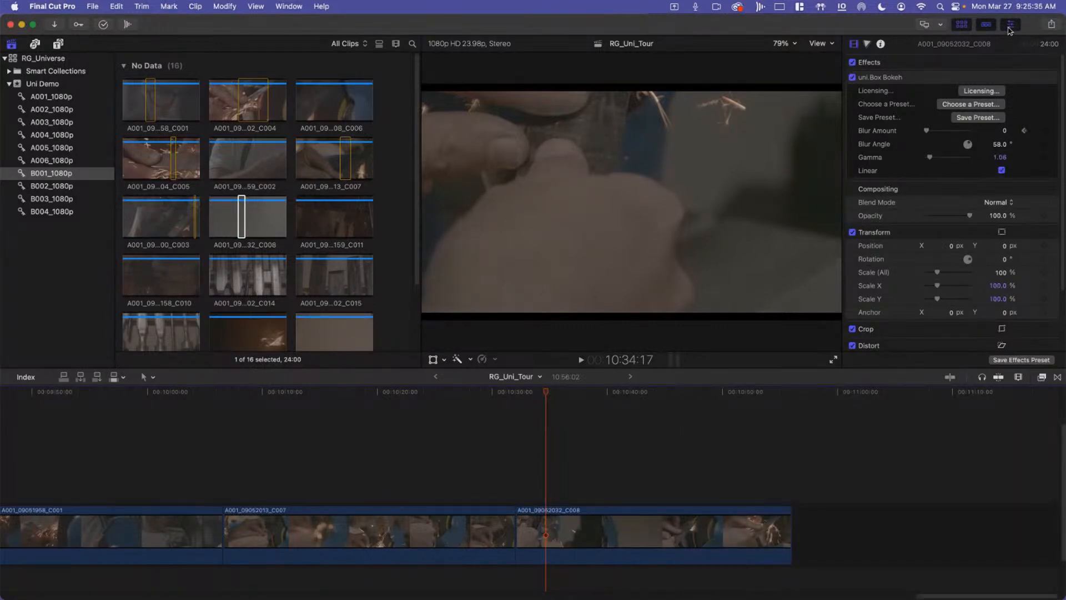
Step: Check which areas can be shown on a second display, and hide the Inspector
click(942, 26)
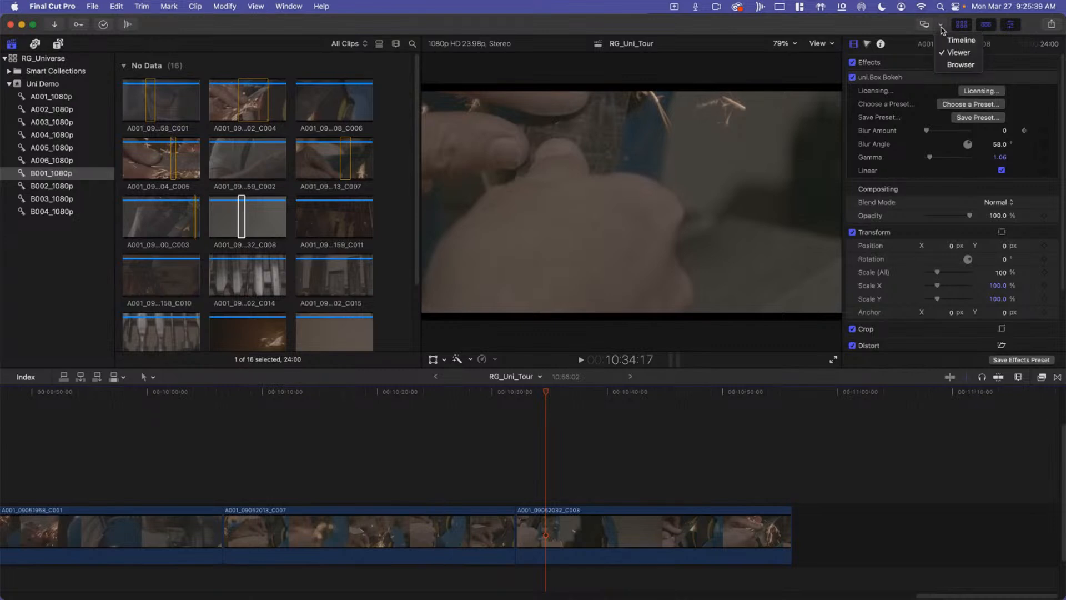
click(943, 28)
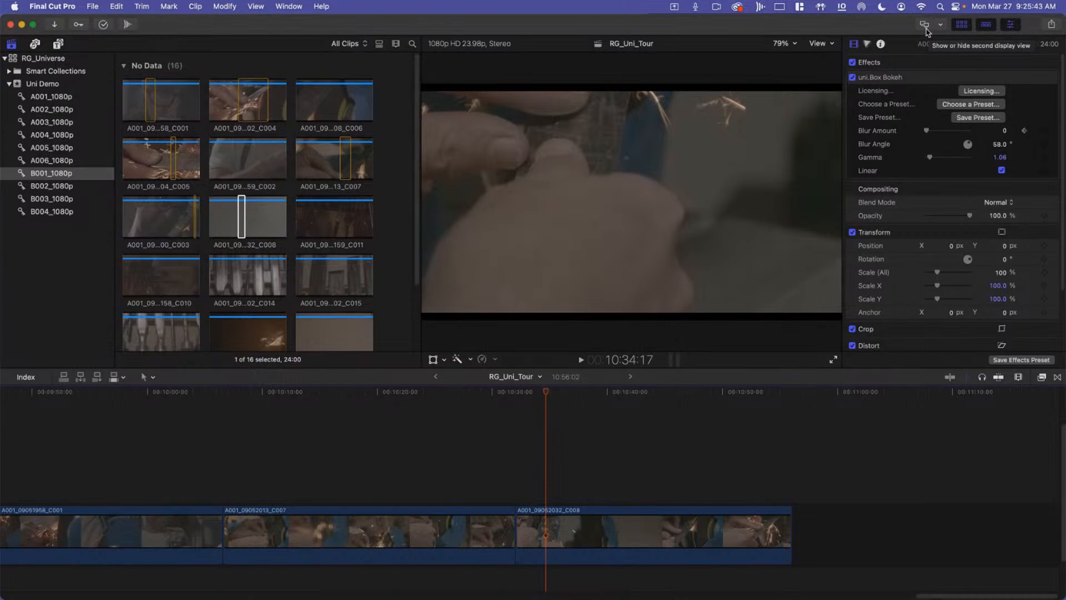
click(1012, 25)
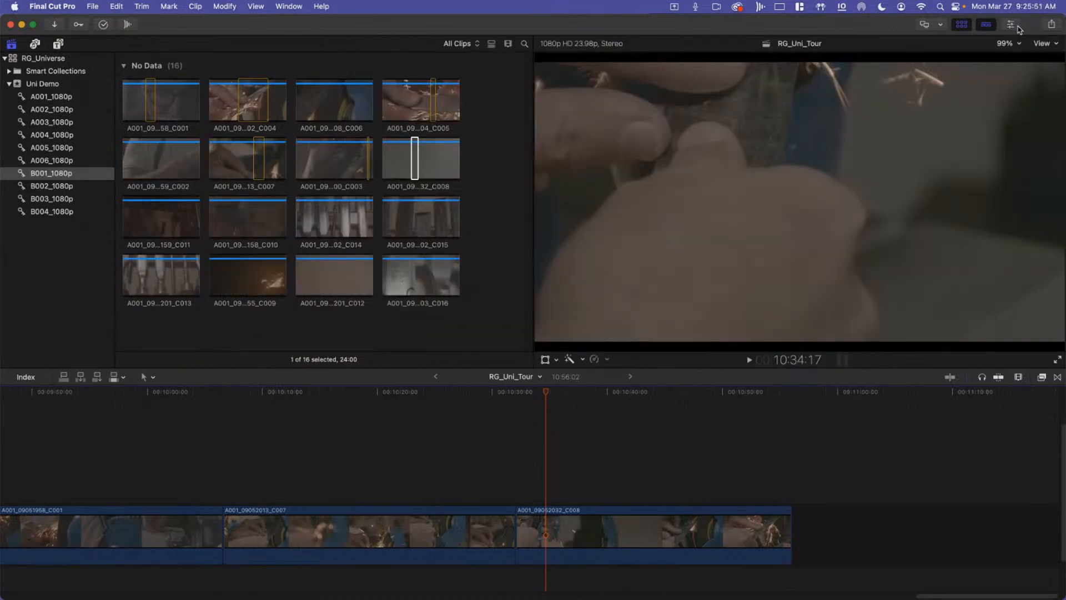
Step: Trim the start of the last clip, A001_09052032_C008, to a duration of 20:22 and place the playhead at 10:40:16
drag(582, 399, 545, 433)
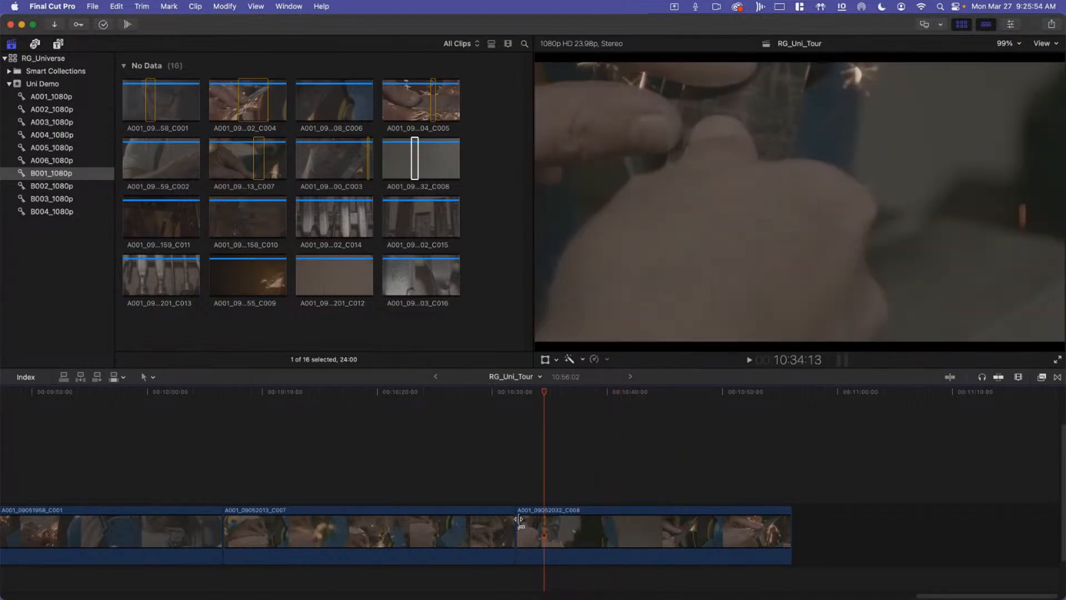
drag(519, 520, 552, 520)
click(650, 392)
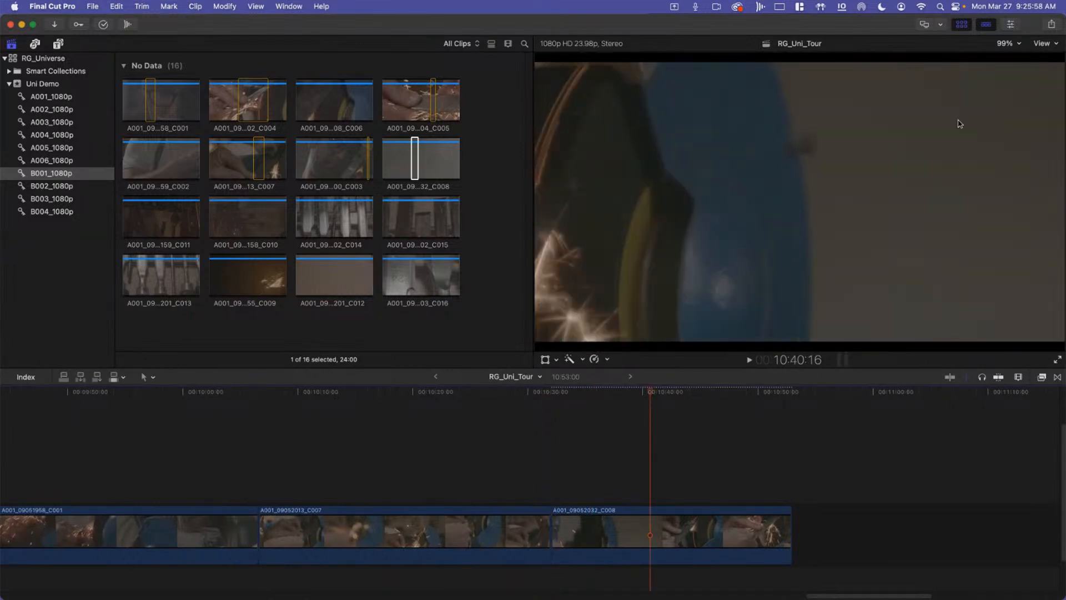
Step: Show the Inspector briefly and hide it again, and hide the Libraries sidebar
click(1011, 25)
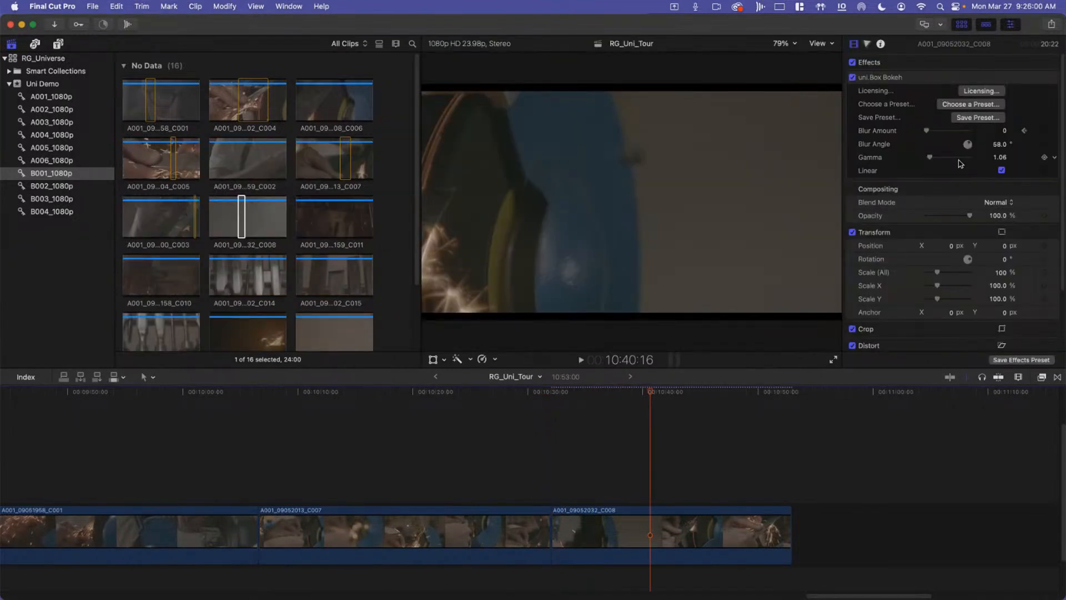
click(1013, 26)
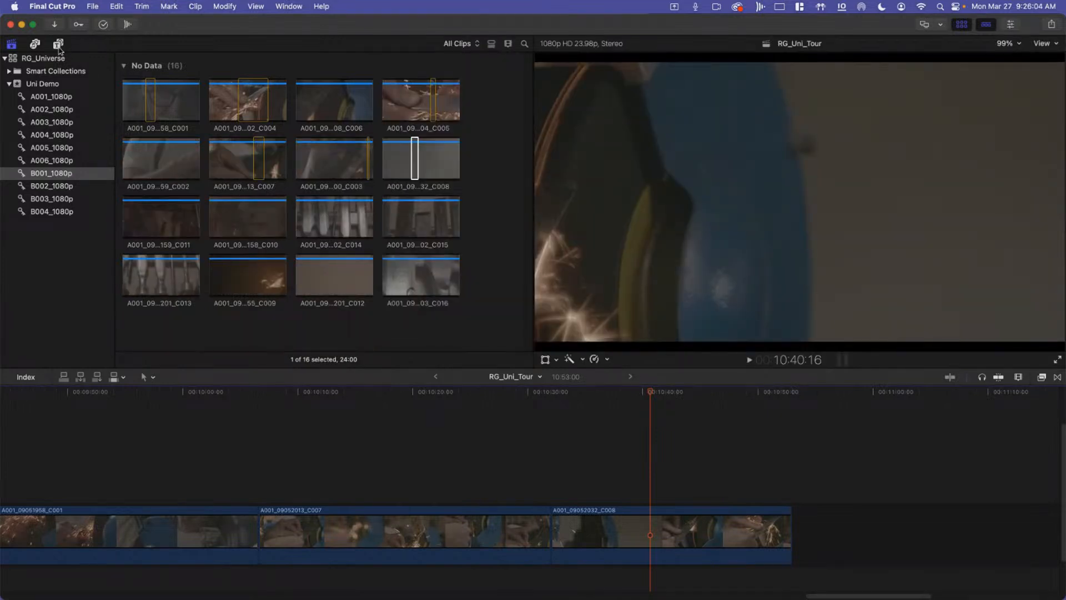
click(11, 44)
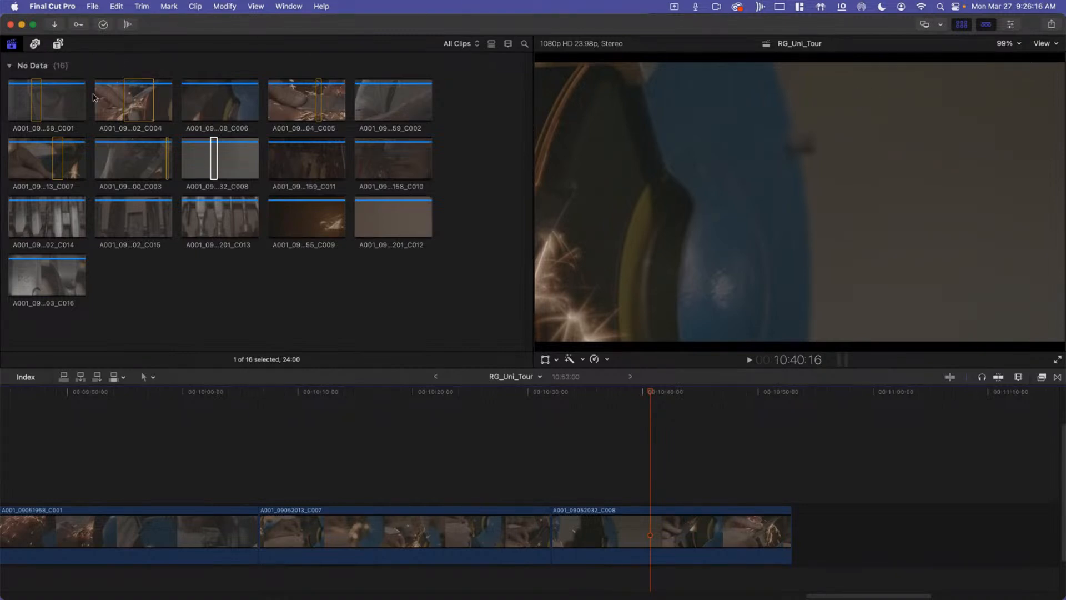
Step: Enter full-screen mode, reveal the menu bar and Dock, deselect the browser clip and place the playhead at 10:12:09
click(255, 6)
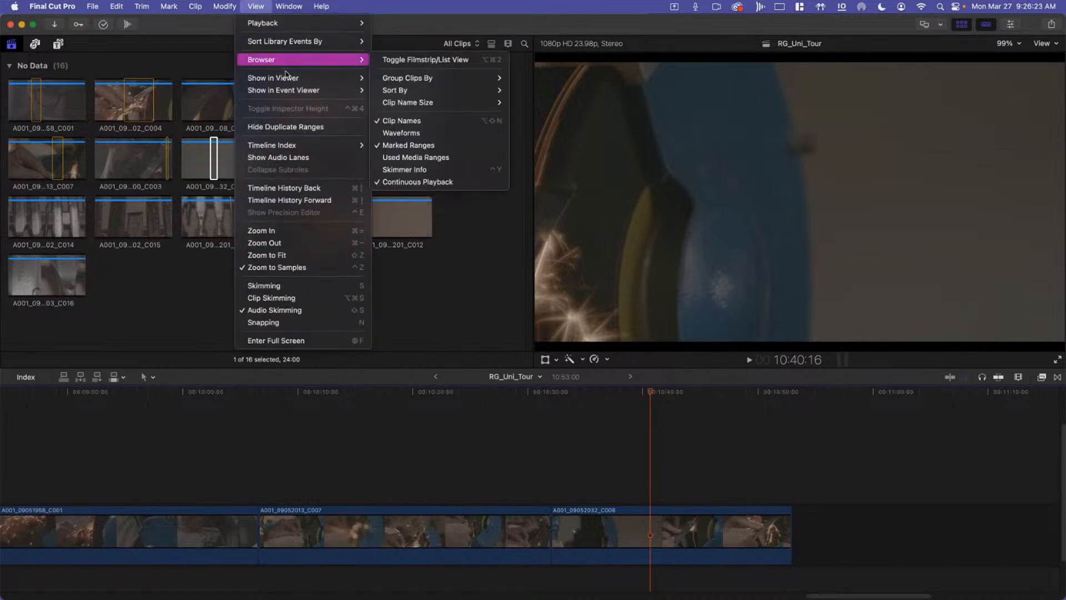
mouse_move(286, 76)
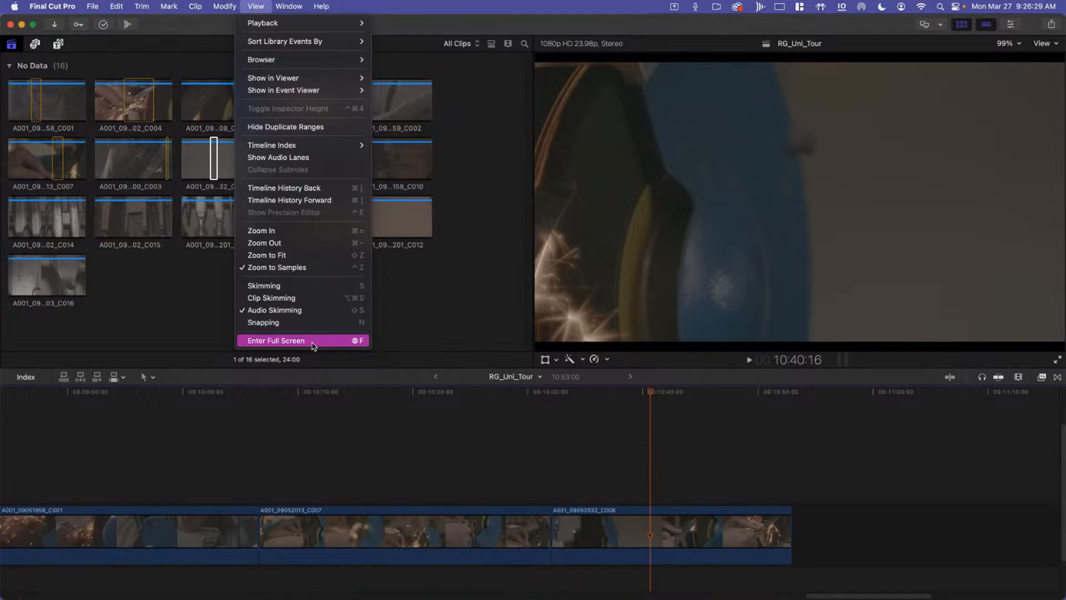
click(313, 341)
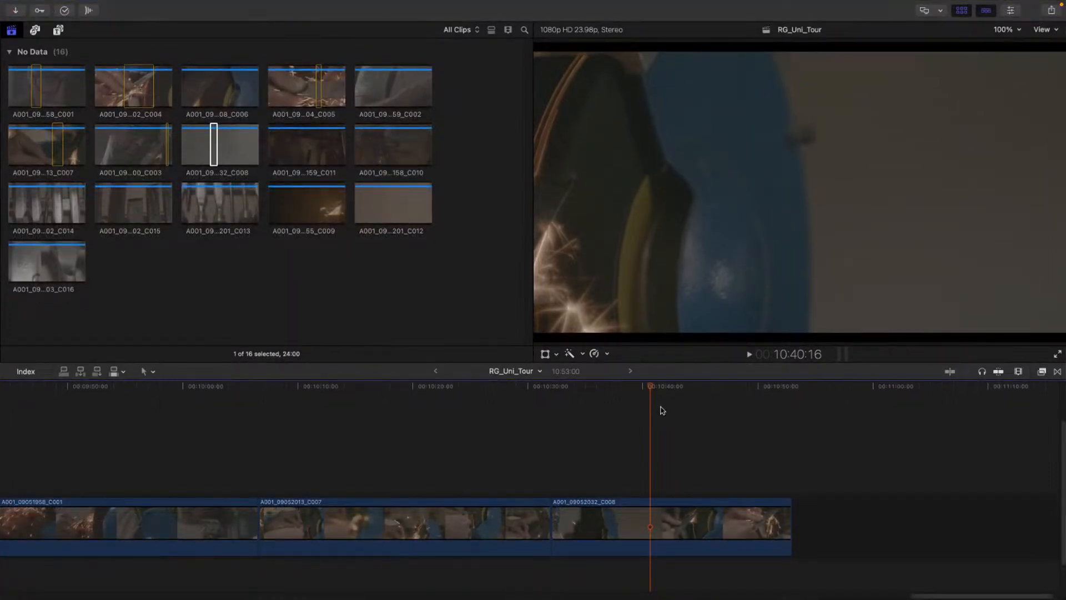
mouse_move(296, 3)
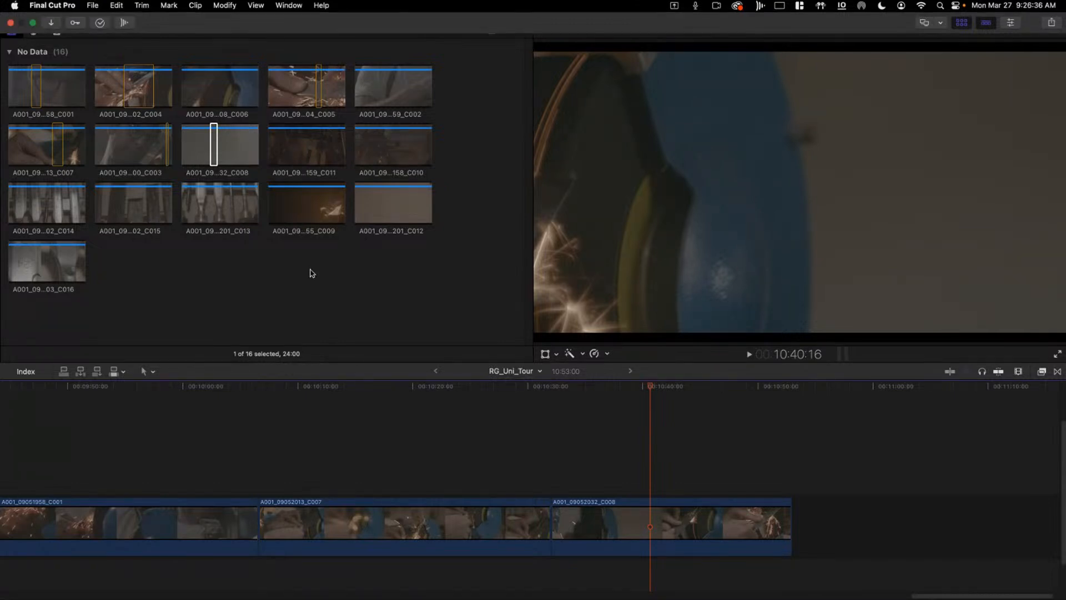
mouse_move(724, 593)
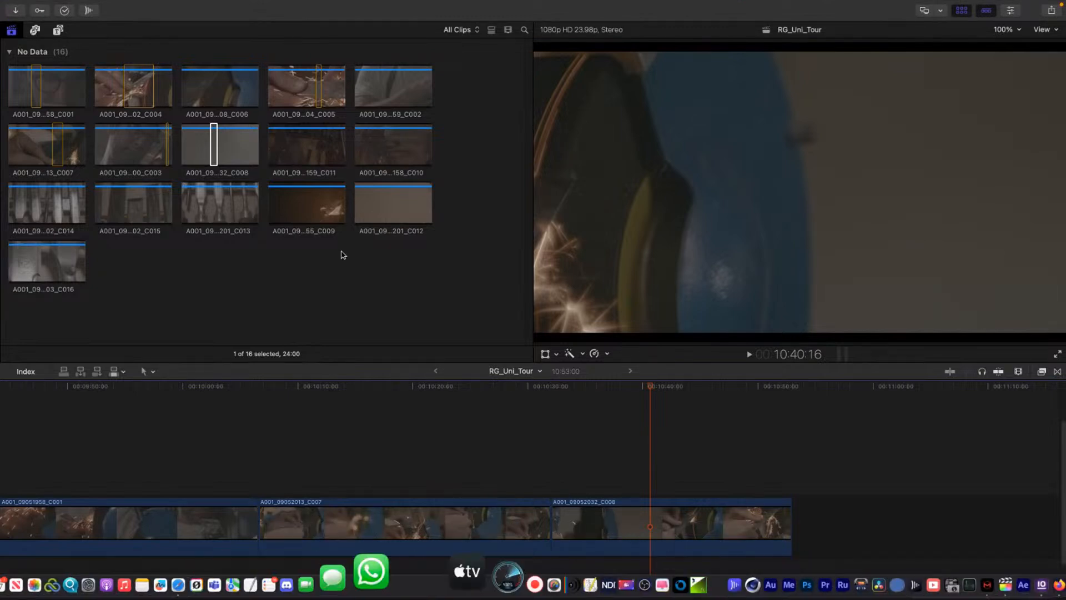
click(355, 270)
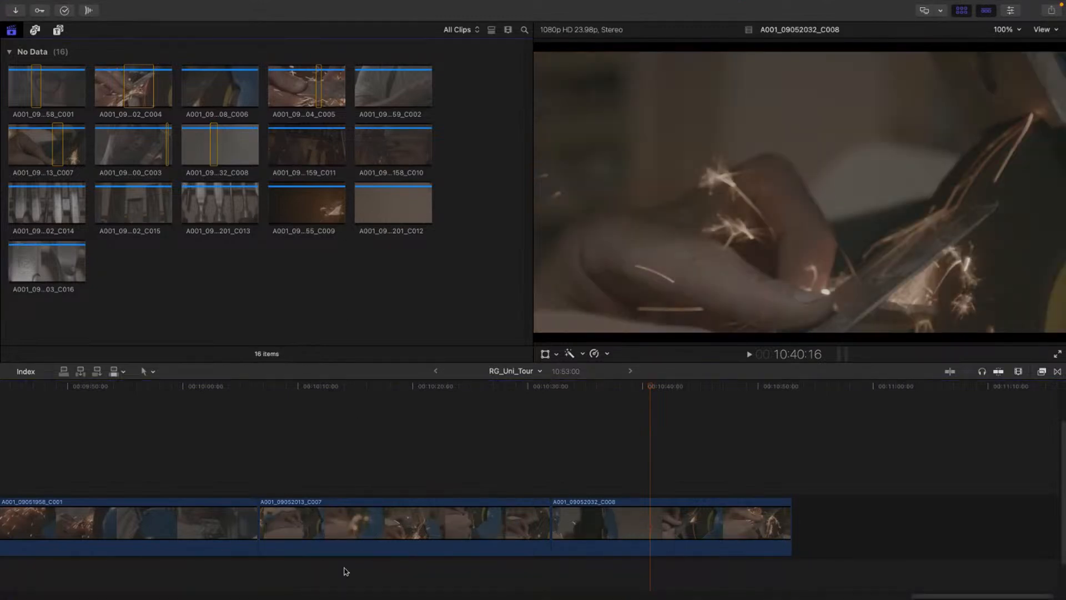
click(324, 385)
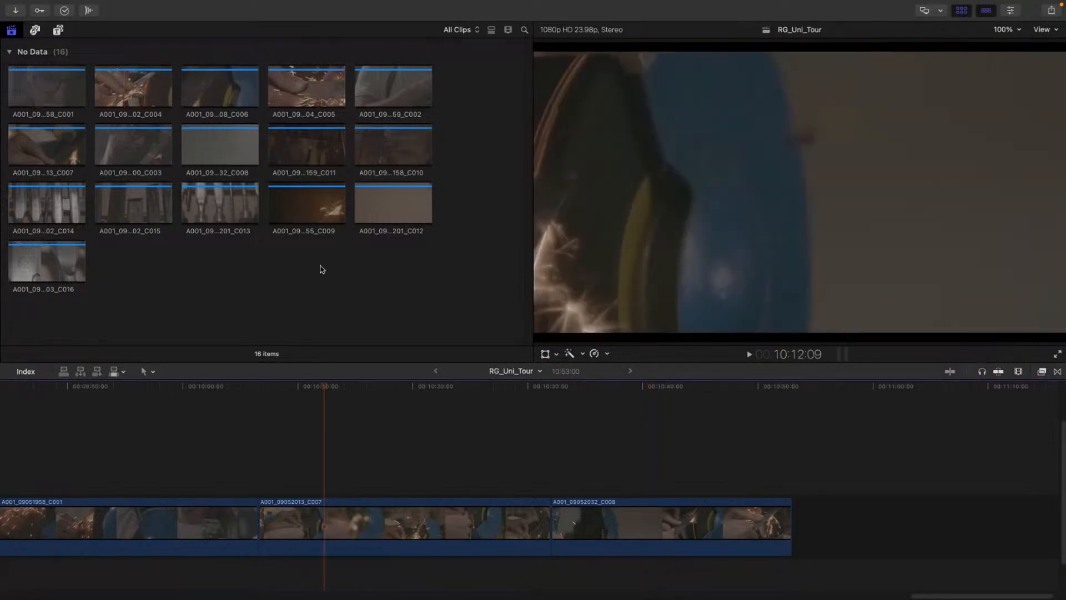
Step: Leave full-screen mode and enter it again using the window's own full-screen option
click(289, 6)
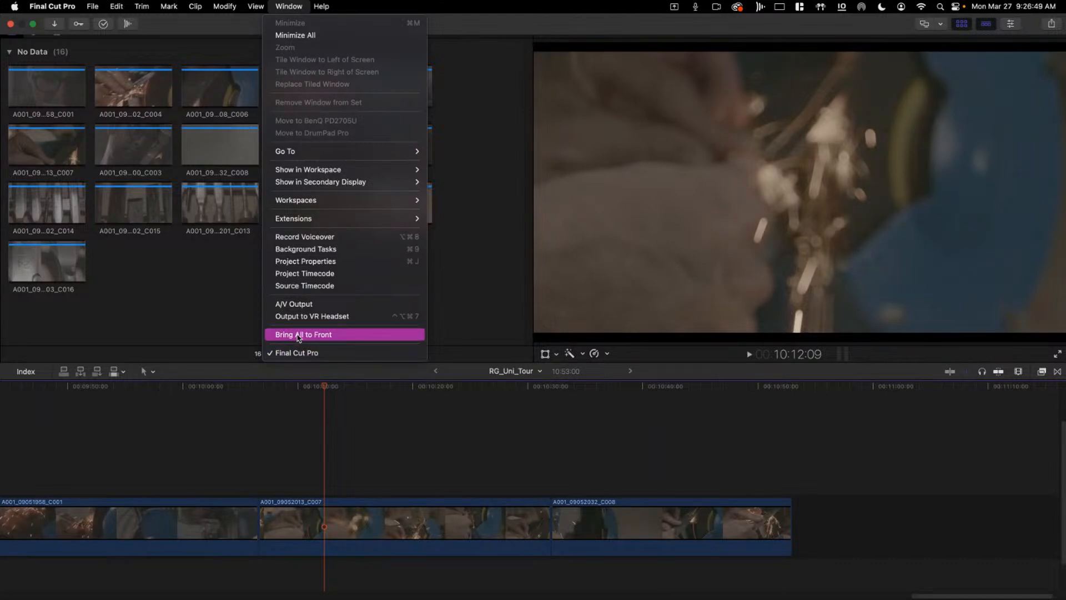
click(299, 335)
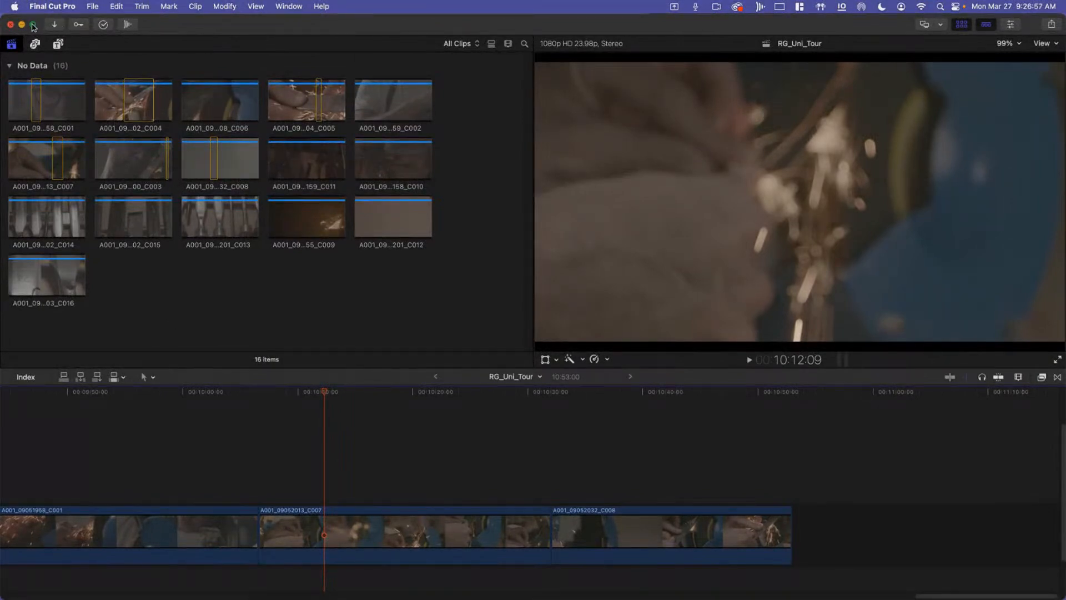
mouse_move(32, 26)
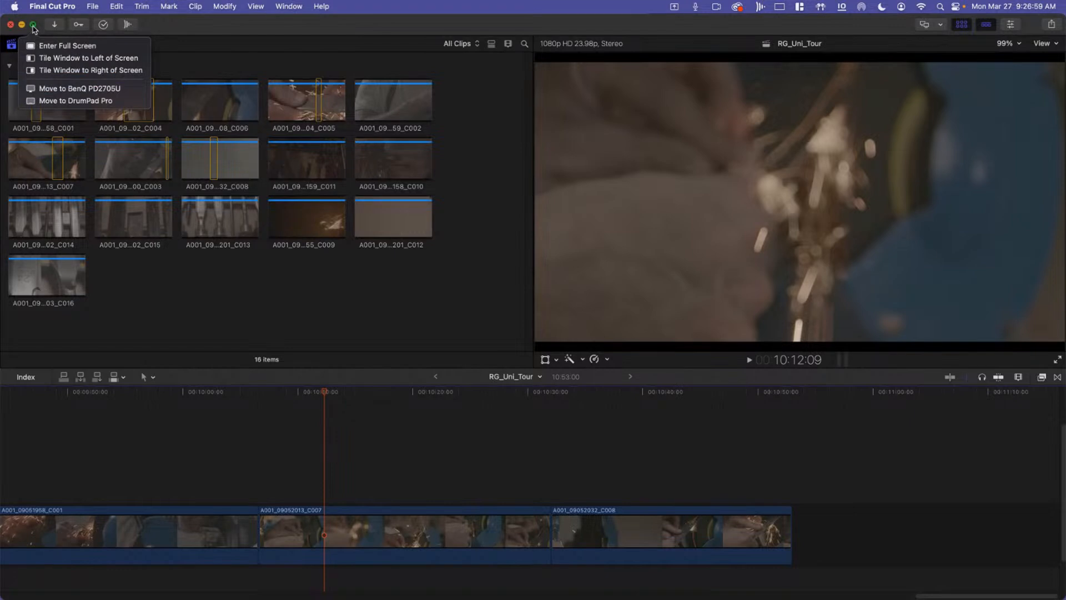
click(62, 46)
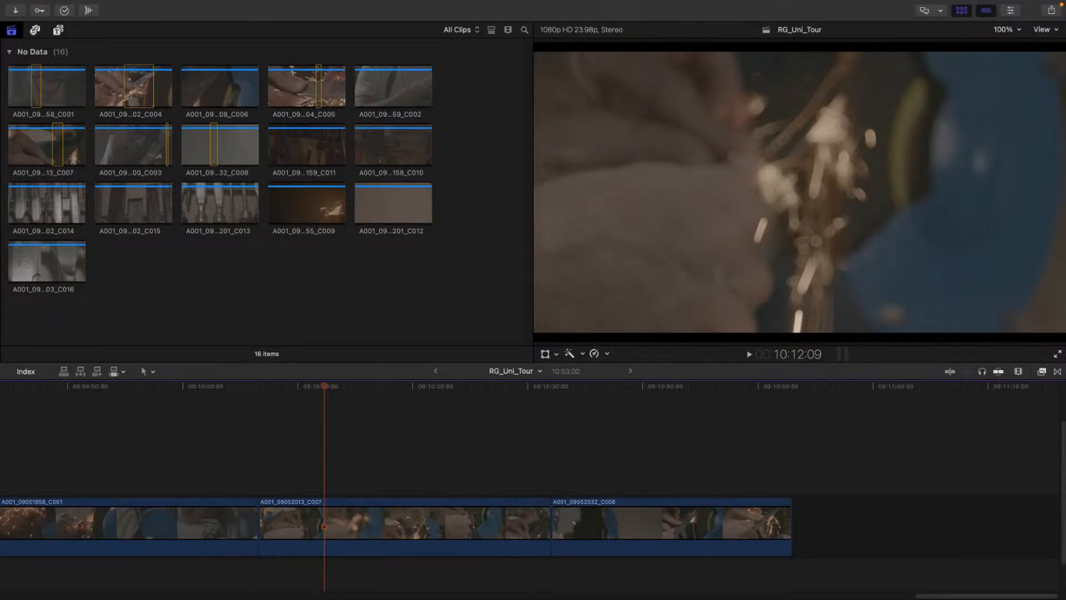
Step: Place the playhead at 10:42:13 in the last clip, skim across the timeline with skimming on, and turn skimming off
key(super+Tab)
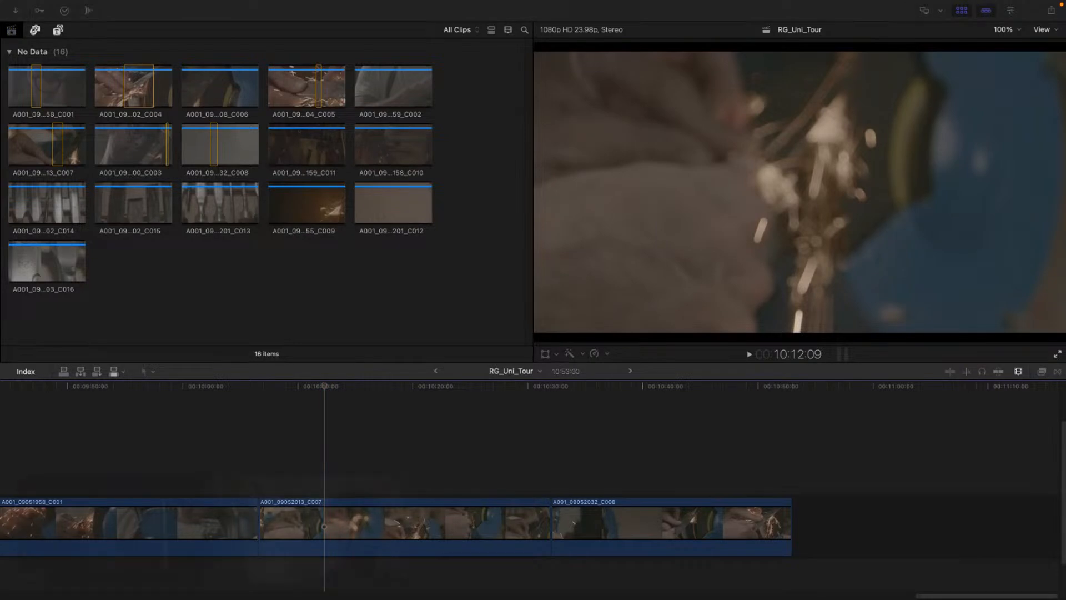
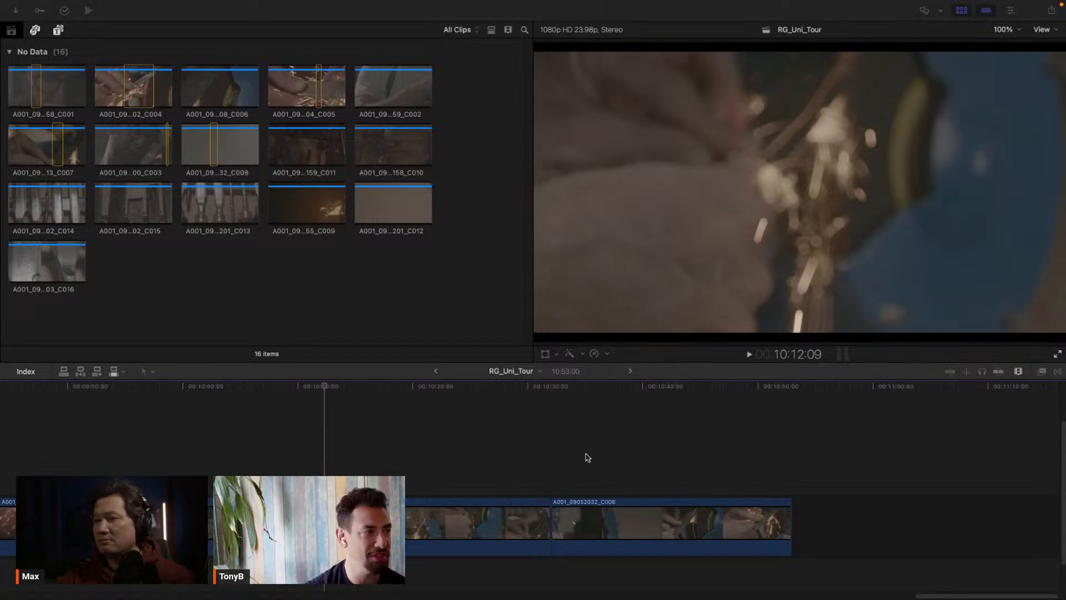
click(379, 395)
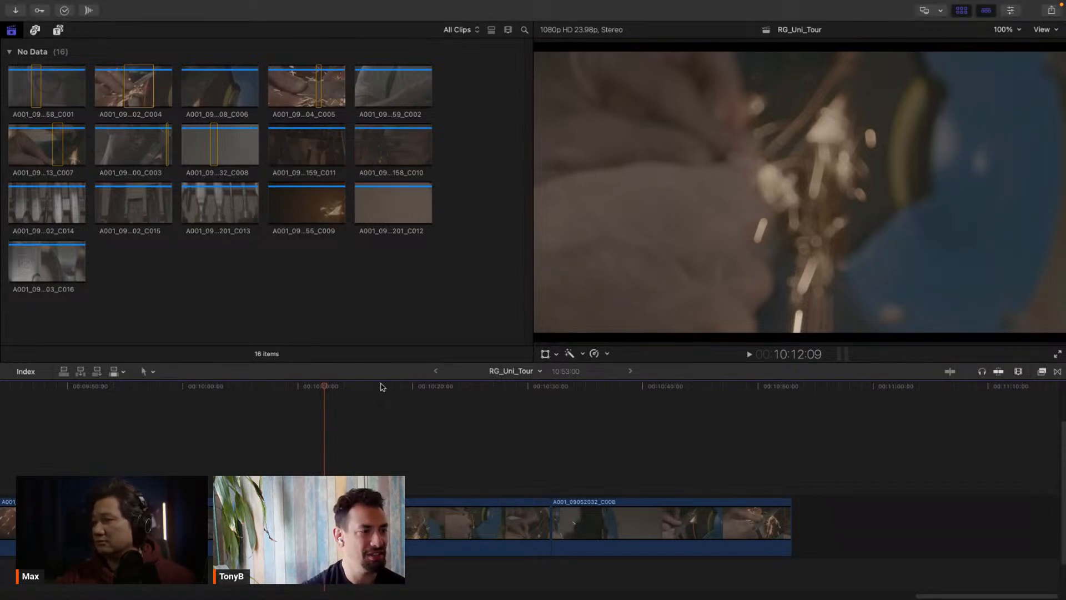
click(672, 399)
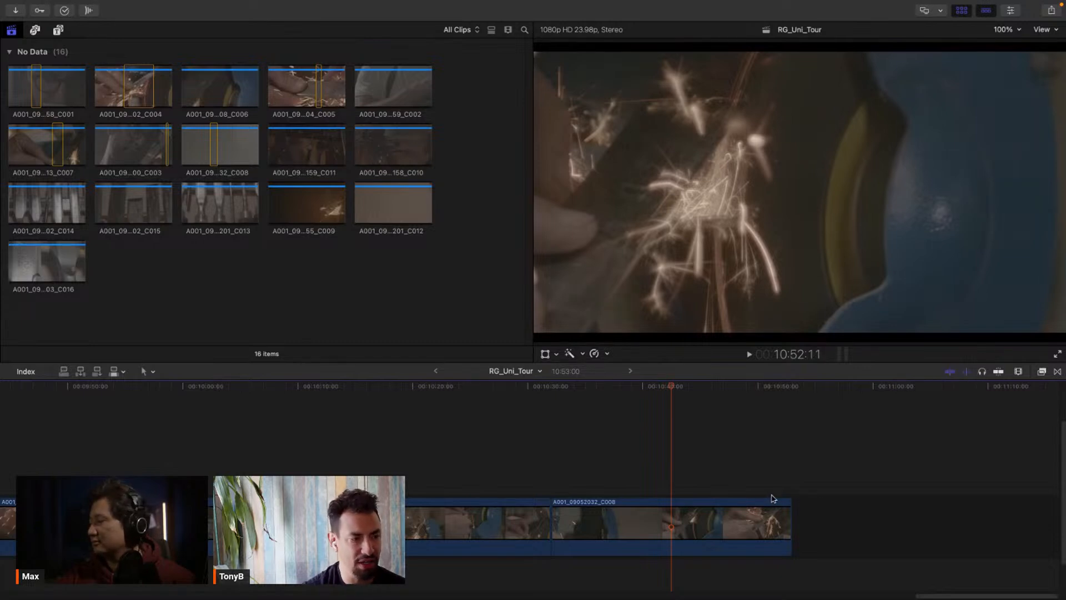
key(s)
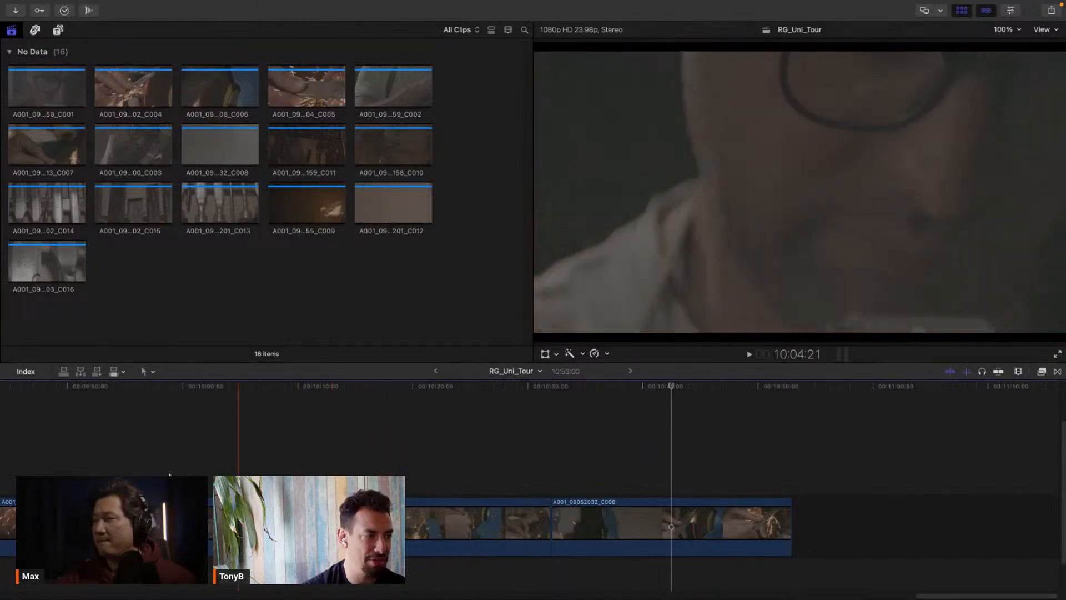
key(s)
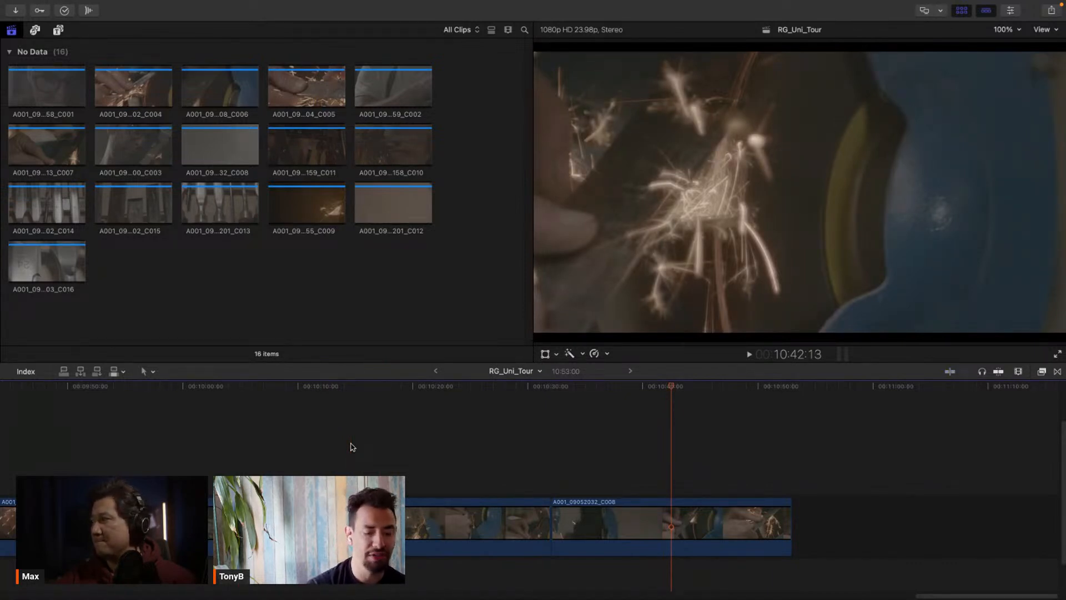
Step: Go to the start of the project and scrub through the opening clips to 18:12
key(super+minus)
key(super+minus)
key(super+minus)
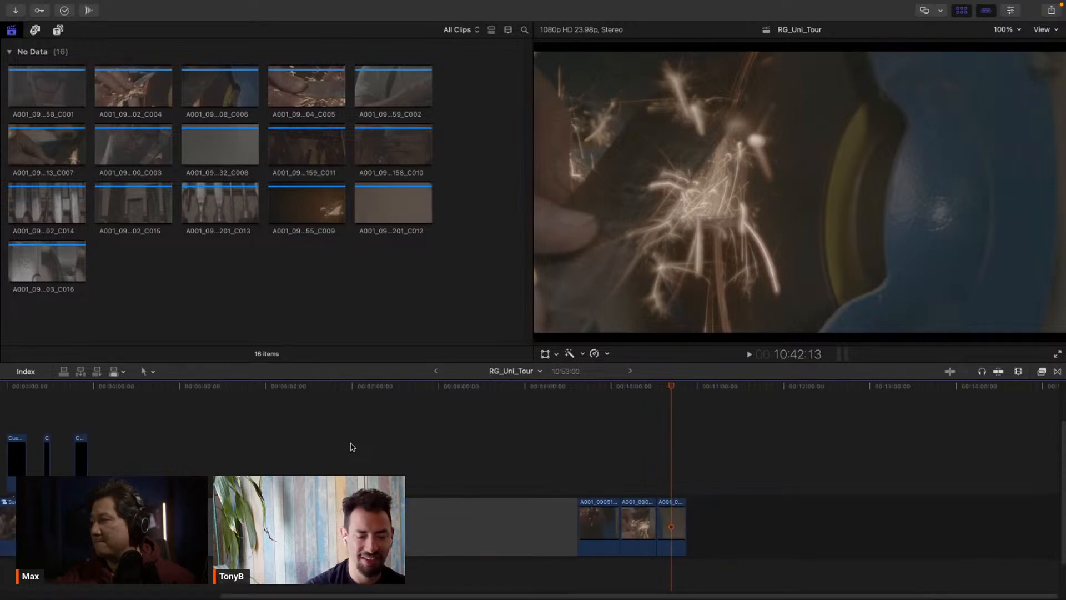
key(End)
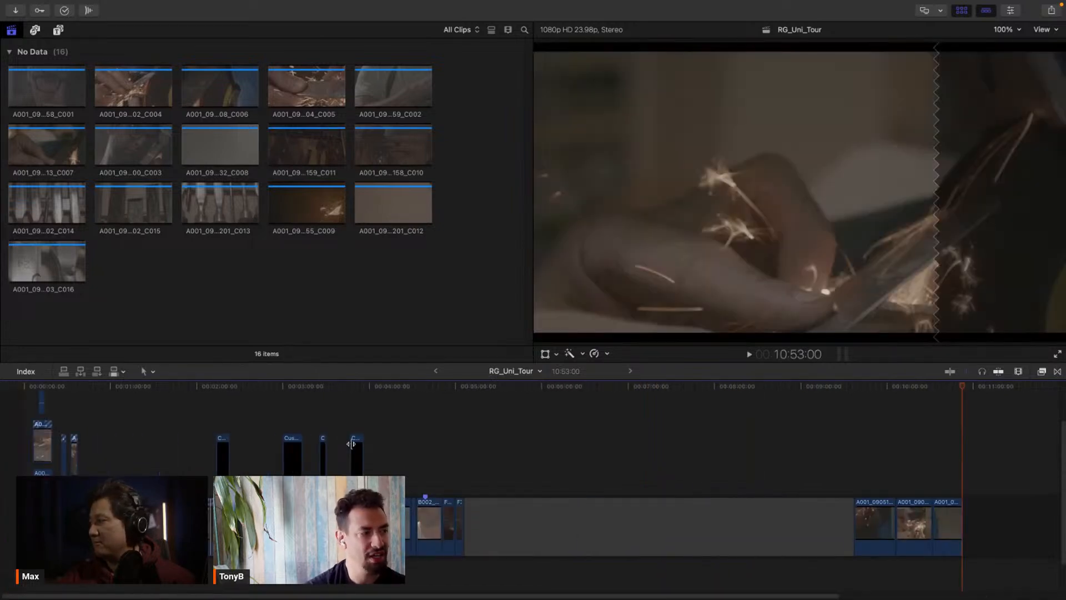
key(Home)
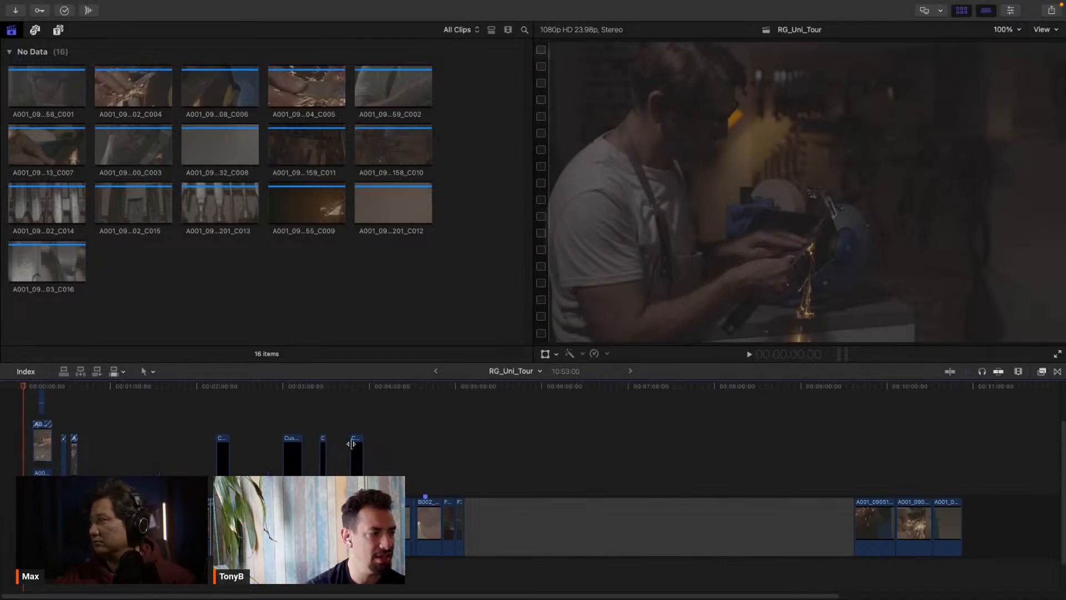
key(super+equal)
key(super+equal)
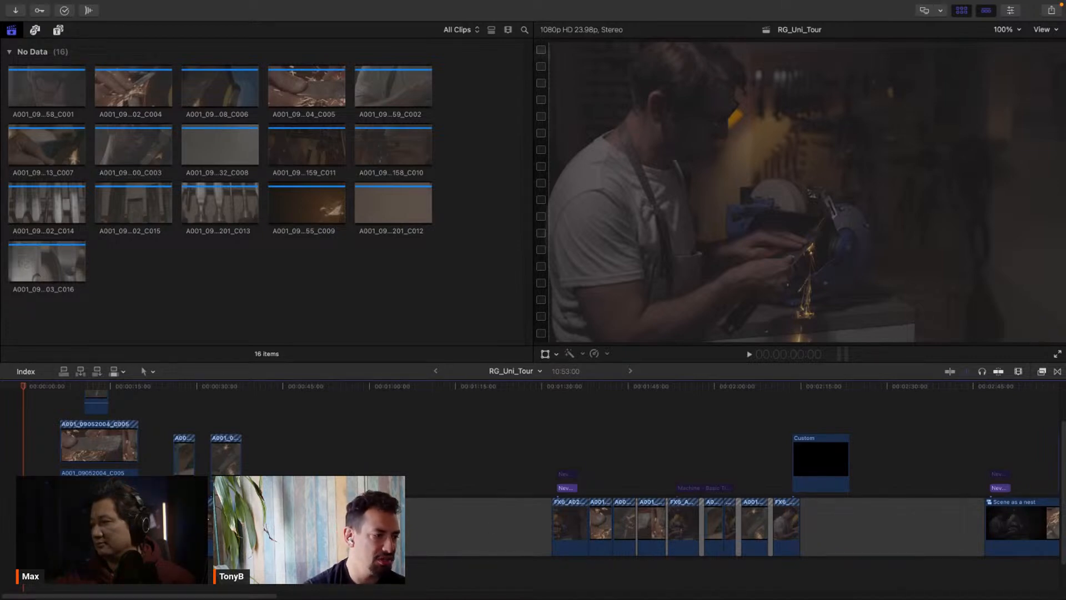
click(34, 389)
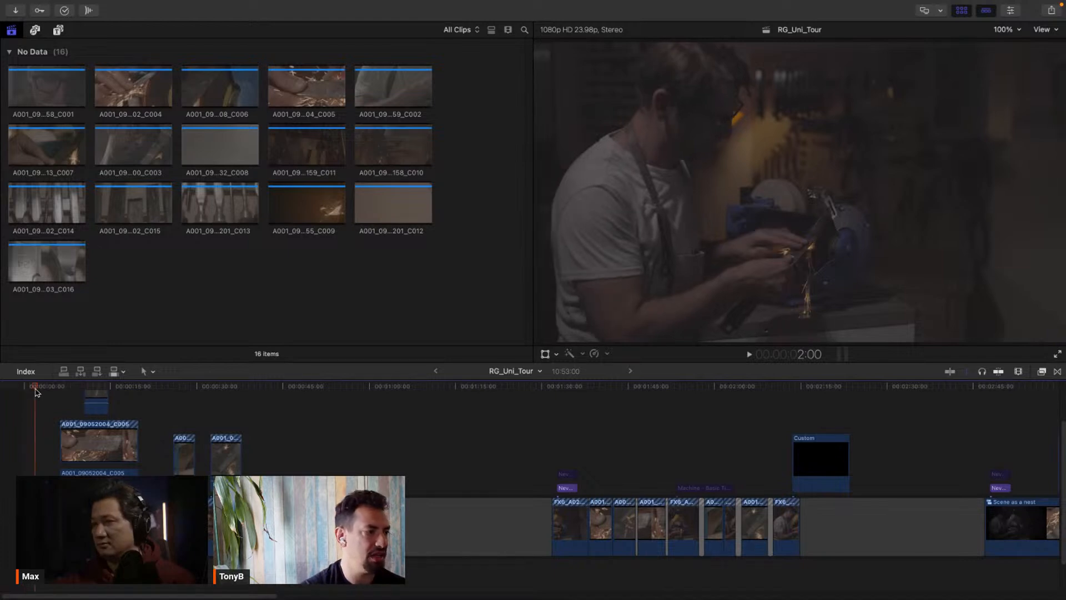
drag(35, 392, 129, 398)
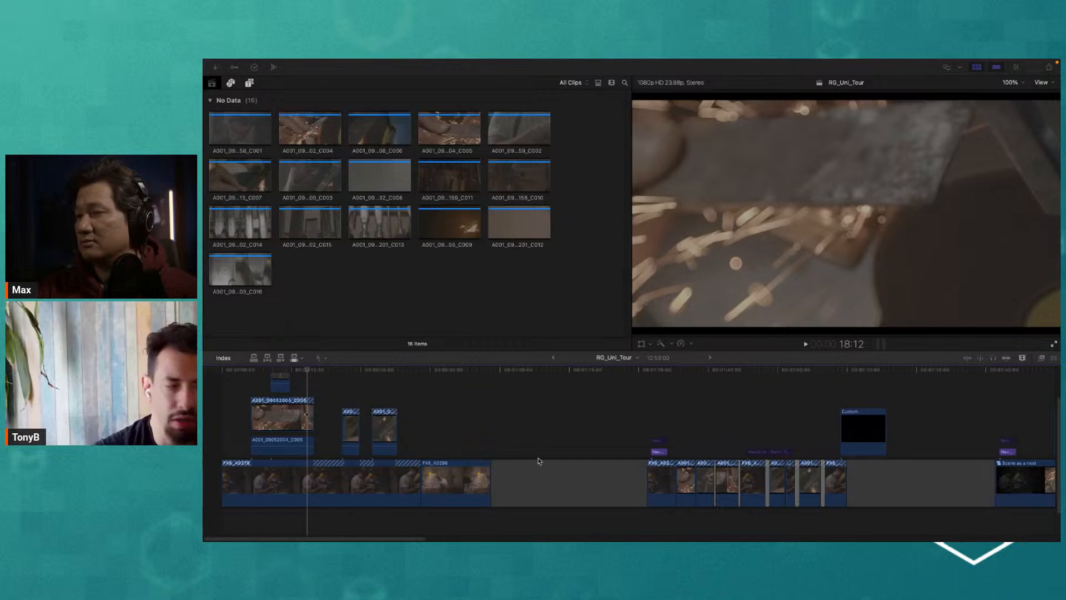
Step: Place the playhead at 1:34:21 on the Never a Dull moment title and shift the last short connected clip of the opening section slightly later
click(295, 371)
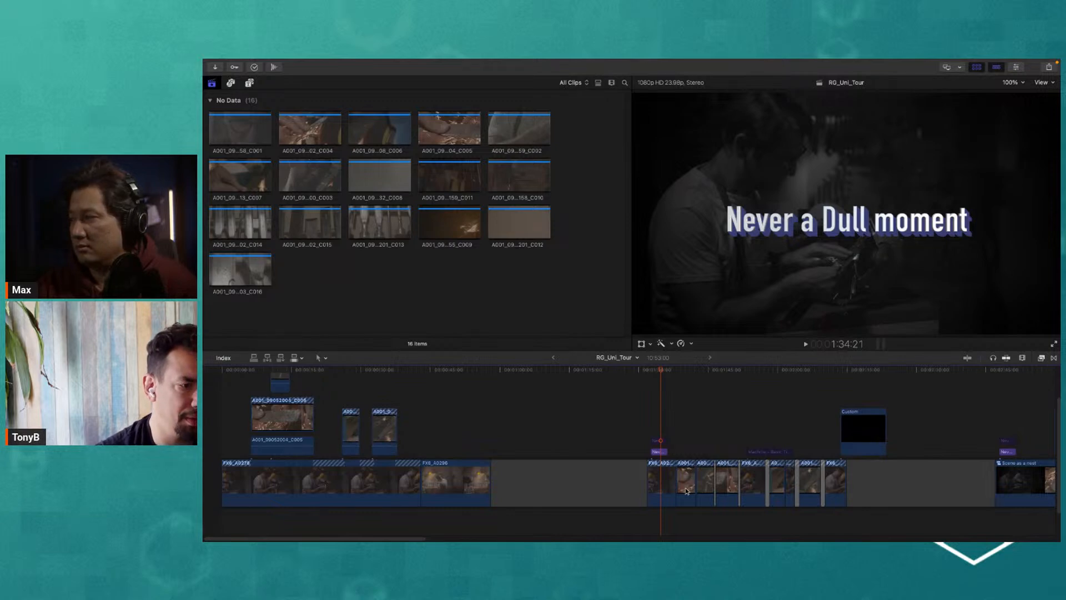
mouse_move(390, 428)
mouse_down()
mouse_move(376, 428)
mouse_move(398, 430)
mouse_up()
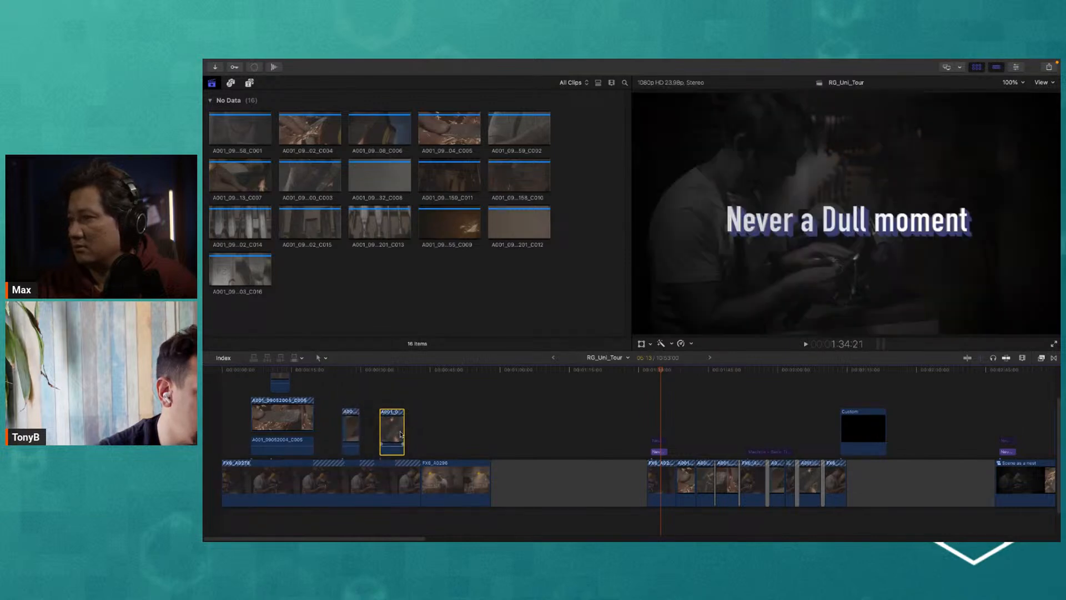
Step: Scrub from the Never a Dull moment title to 1:45:21 and play through the transitions up to 1:57:09
click(682, 379)
drag(681, 374, 713, 378)
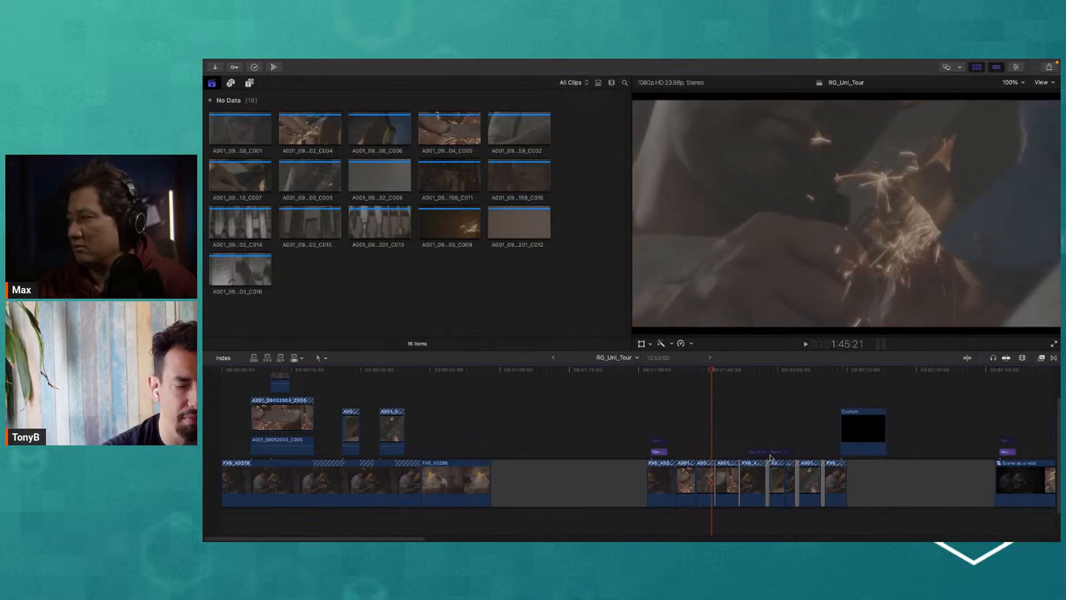
key(super+equal)
key(super+equal)
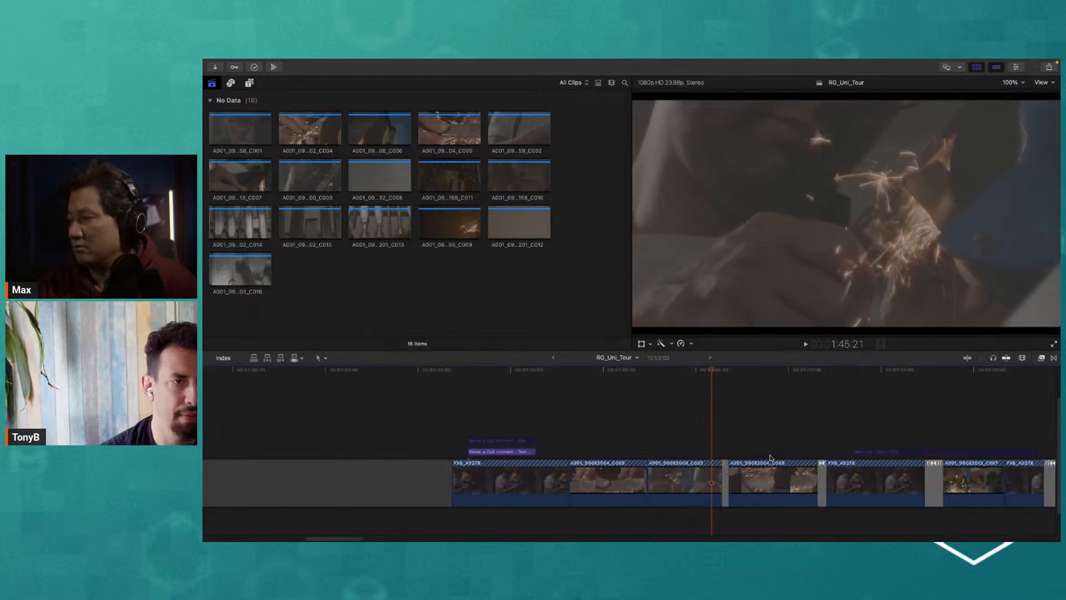
key(space)
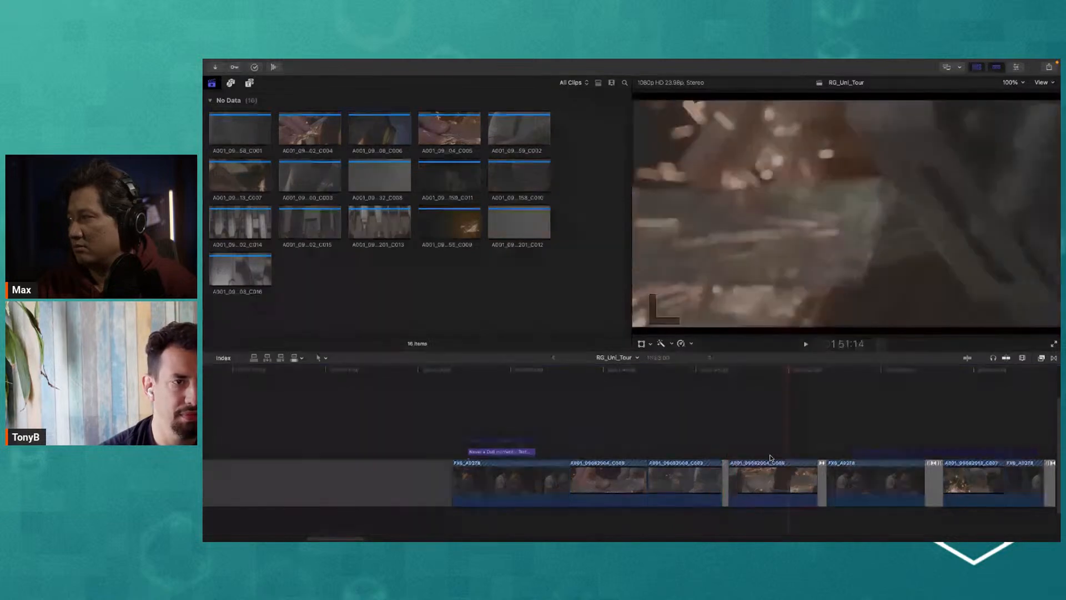
key(space)
key(Up)
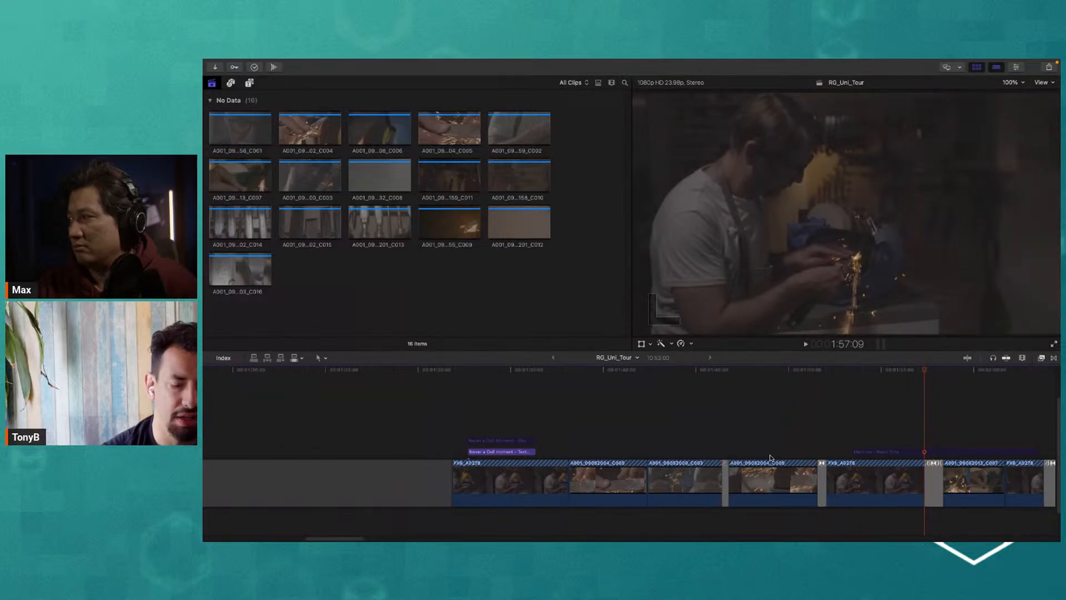
Step: Play the section after 1:57:09 through the blurred transition into the Work Shop title clip, and play back over that transition in reverse
key(shift+z)
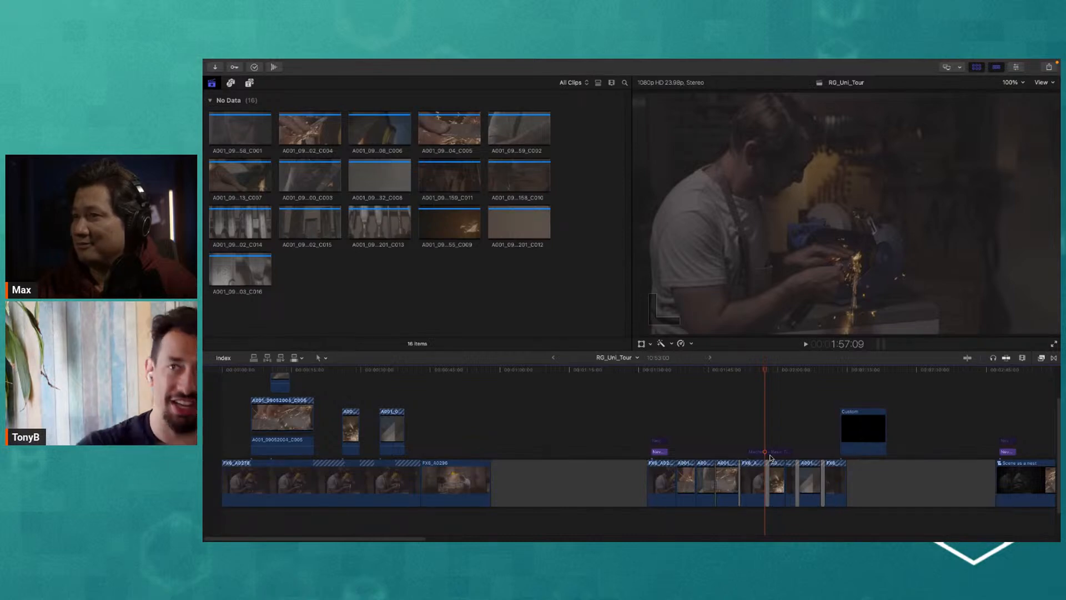
key(super+equal)
key(super+equal)
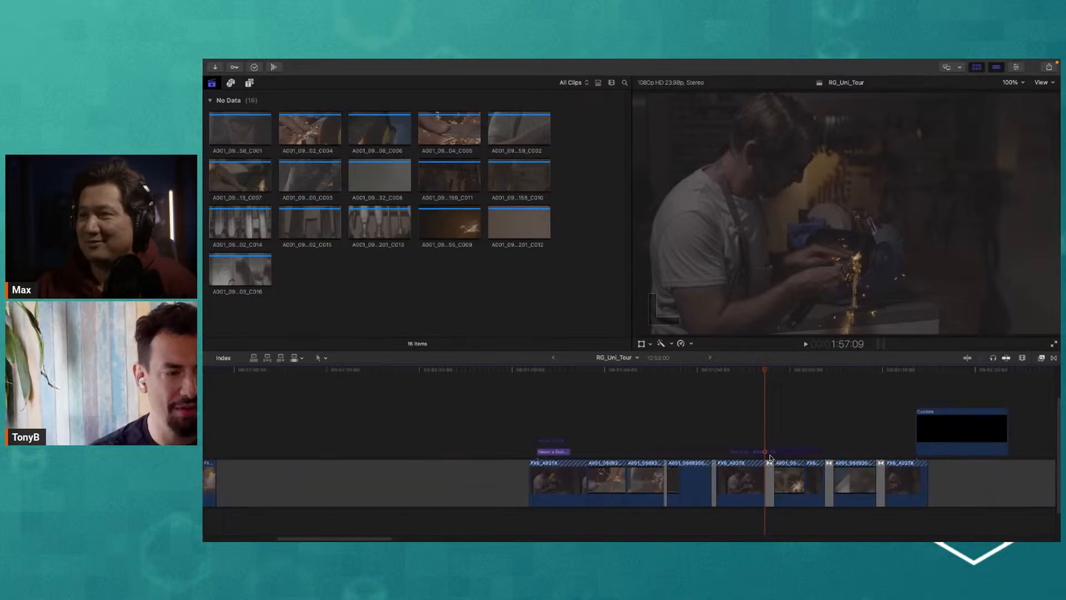
key(shift+Right)
key(space)
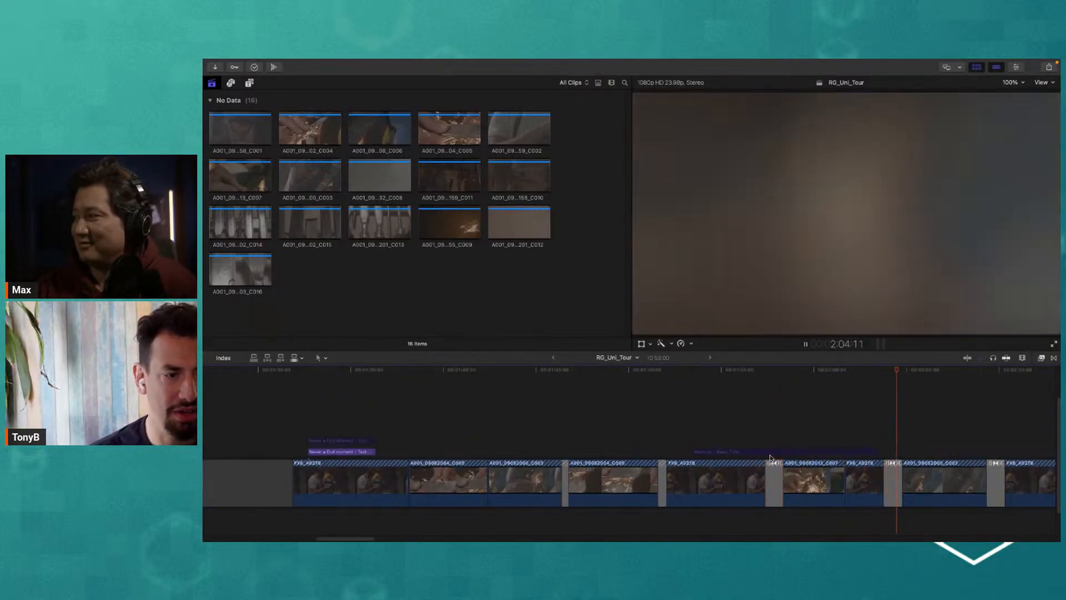
key(space)
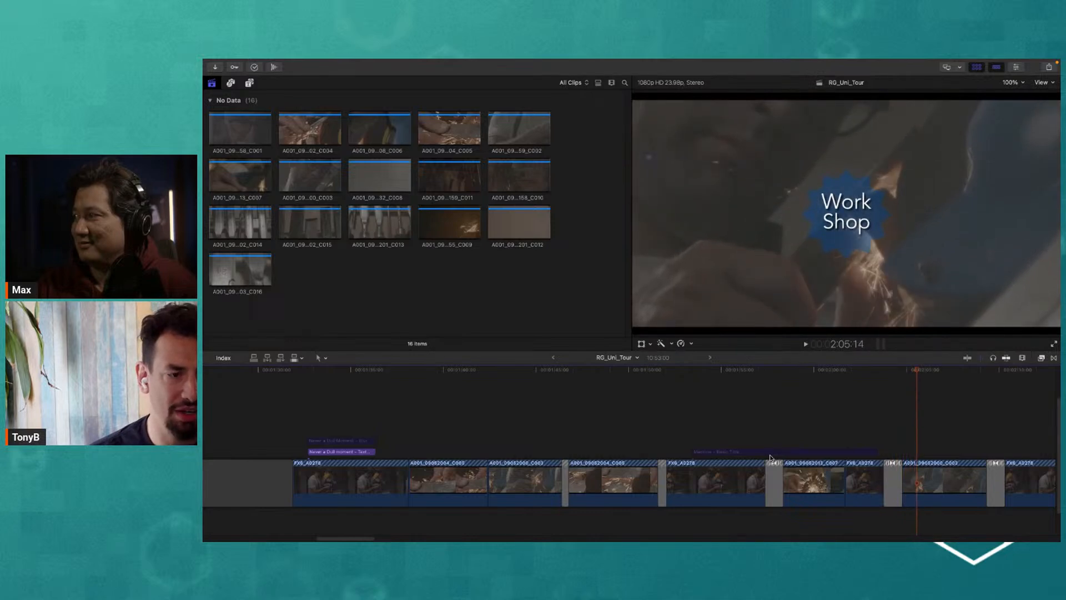
key(j)
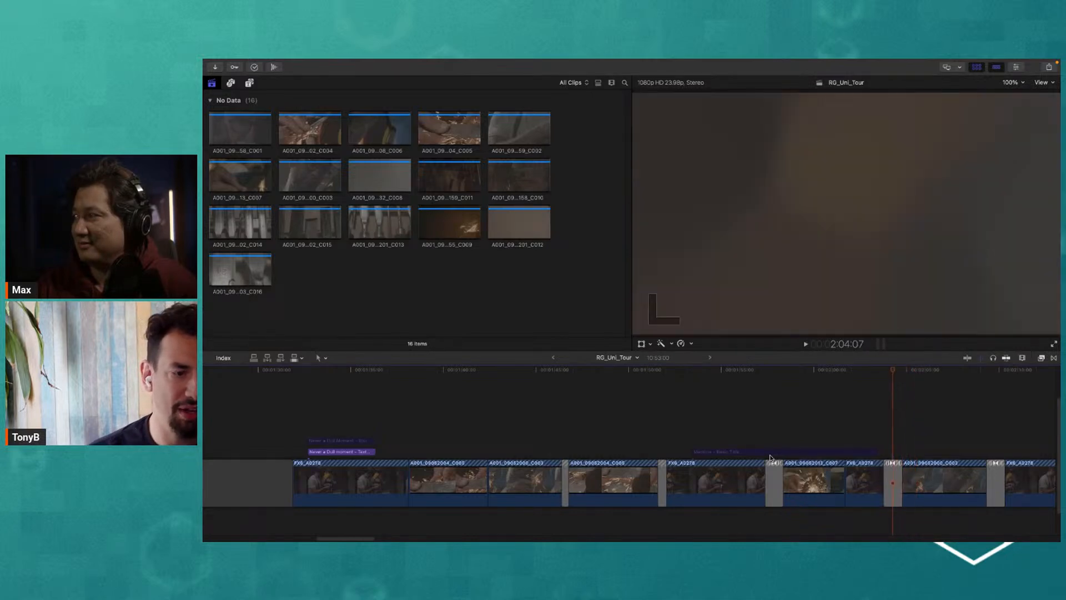
key(space)
Step: Select the transition before the Work Shop clip, show its uni.Spectralicious Transition settings in the Inspector, and preview it by scrubbing and playing
click(895, 487)
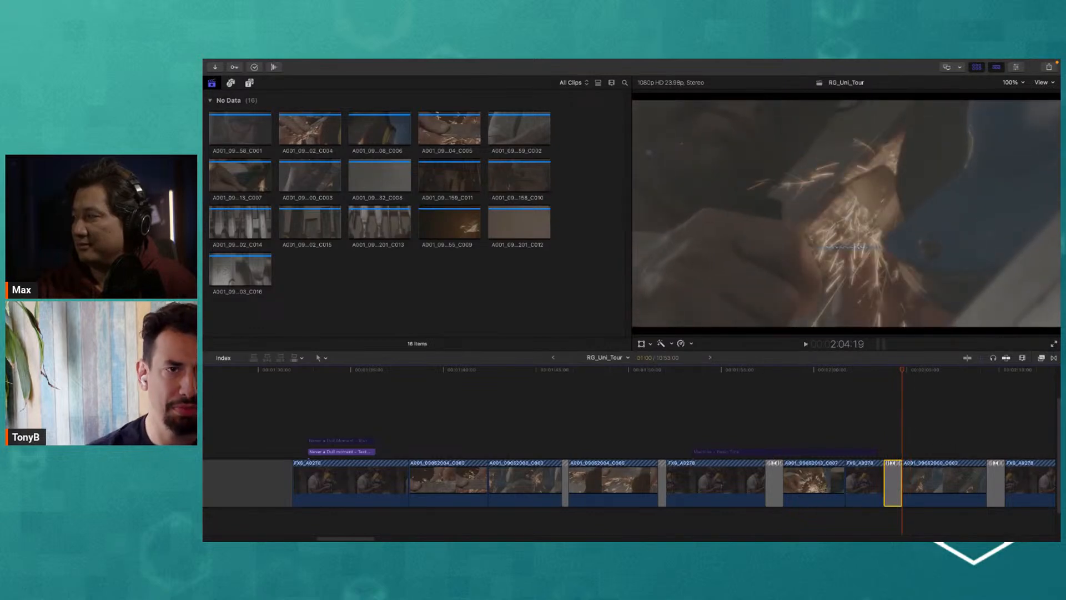
click(1017, 68)
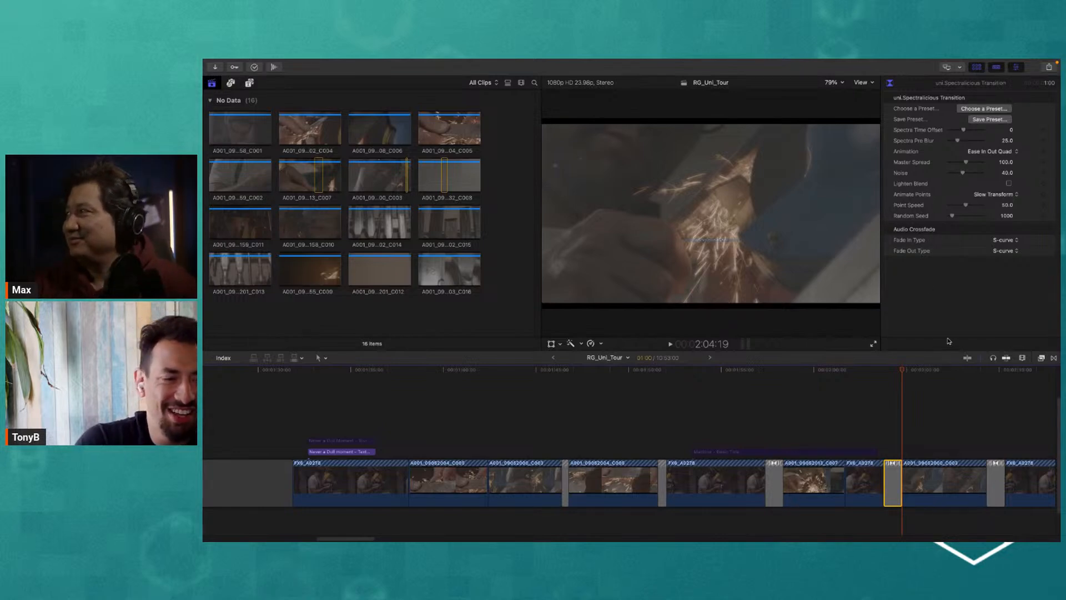
click(892, 374)
drag(892, 373, 912, 388)
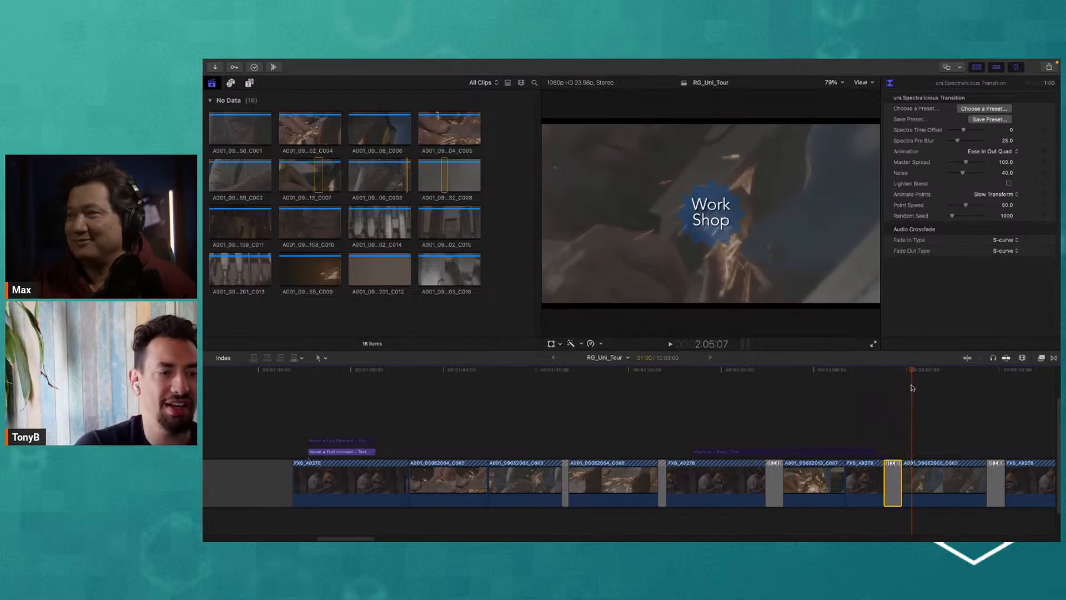
click(885, 368)
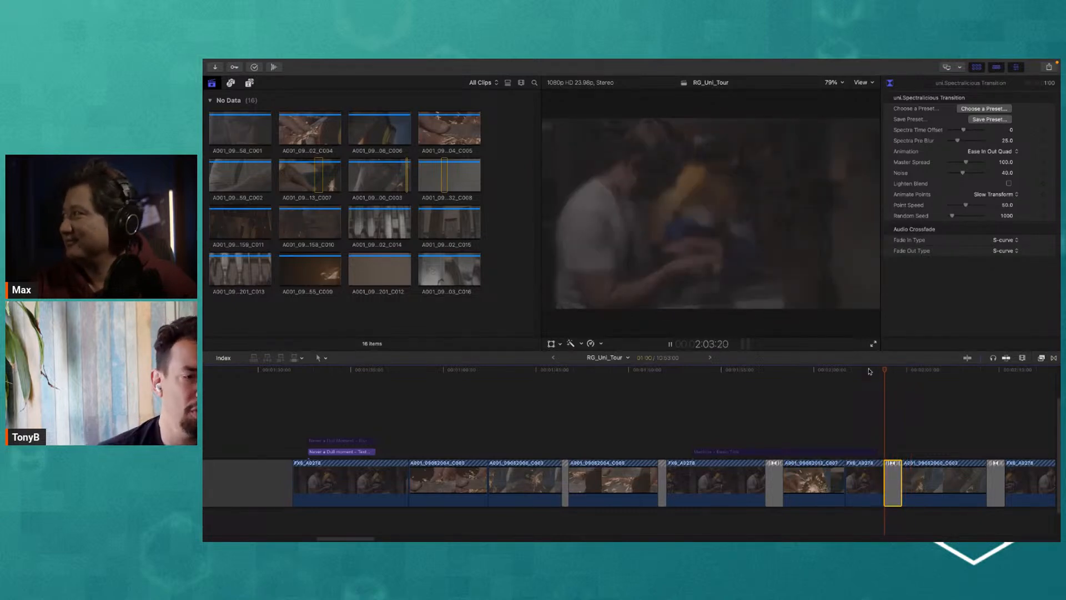
key(space)
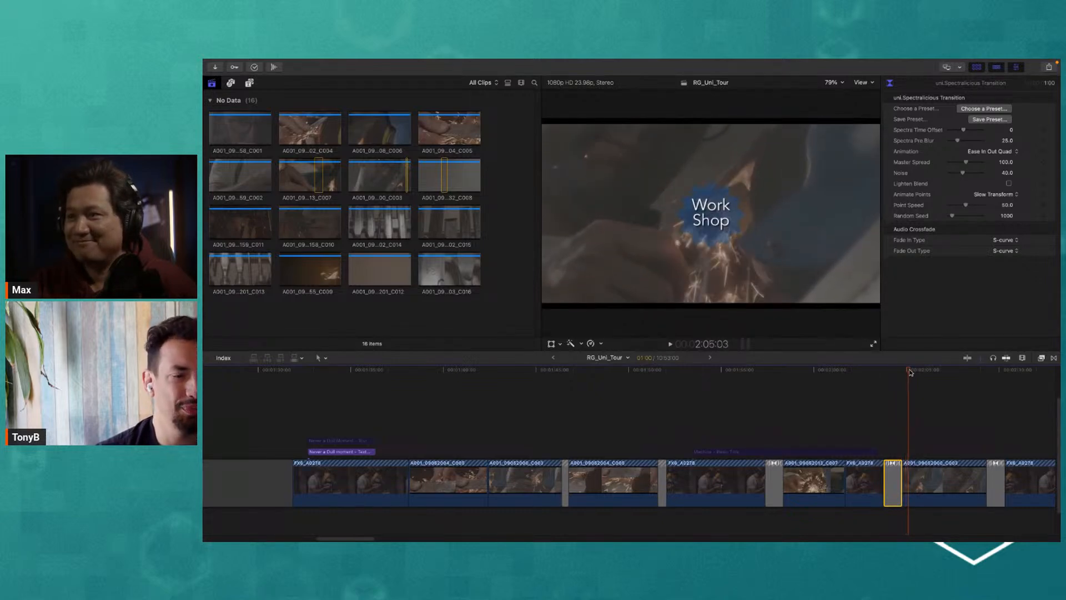
key(space)
mouse_move(880, 372)
mouse_down()
mouse_move(898, 372)
mouse_move(886, 378)
mouse_up()
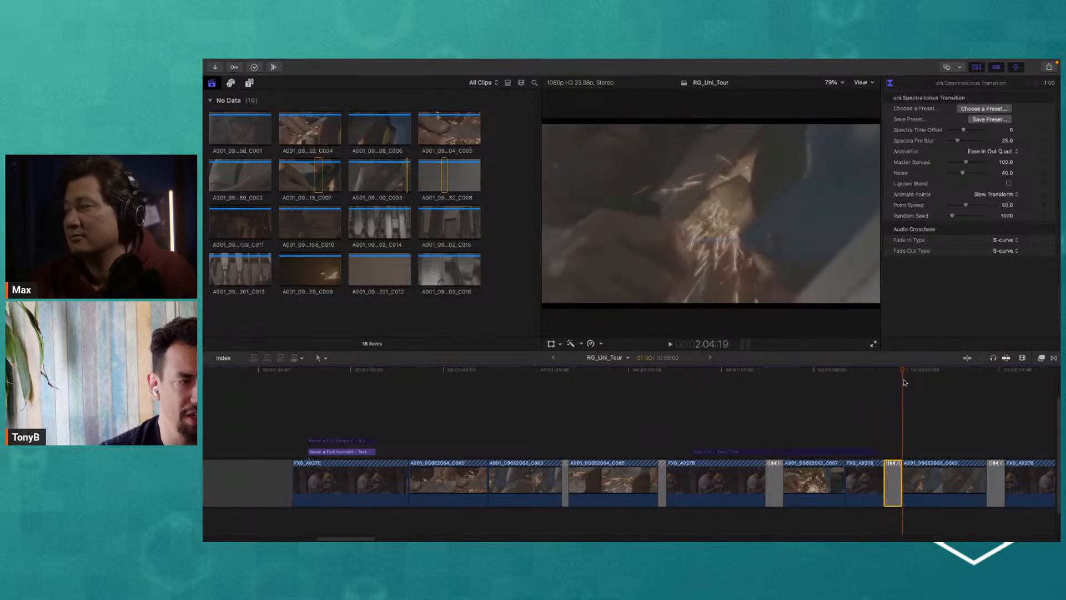
Step: Select the Work Shop clip, collapse its uni.Title Motion parameters in the Inspector, and set Scale (All) to 108%
click(953, 492)
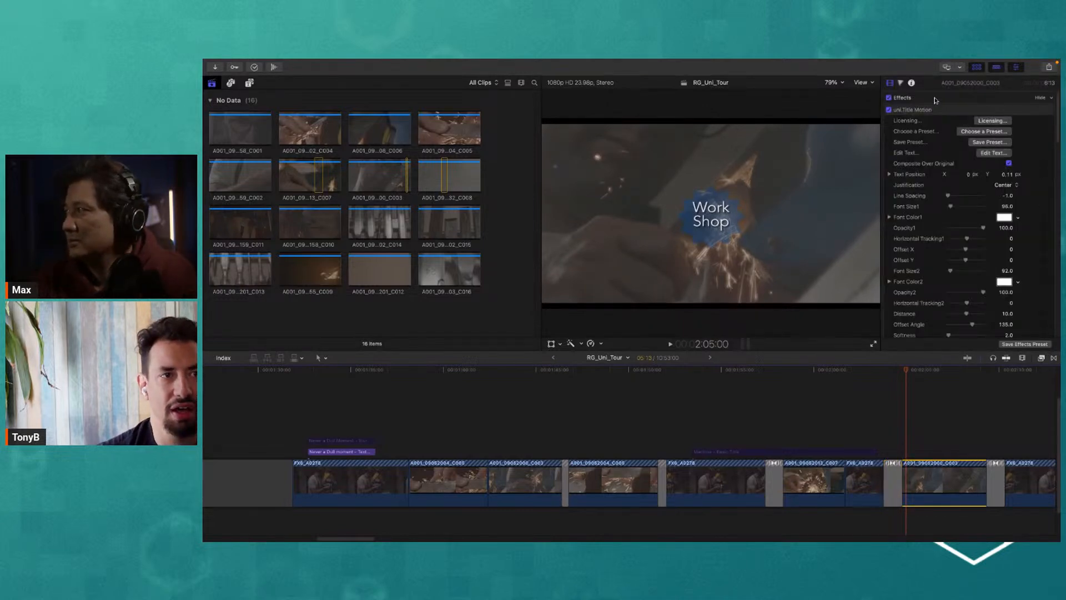
click(1040, 110)
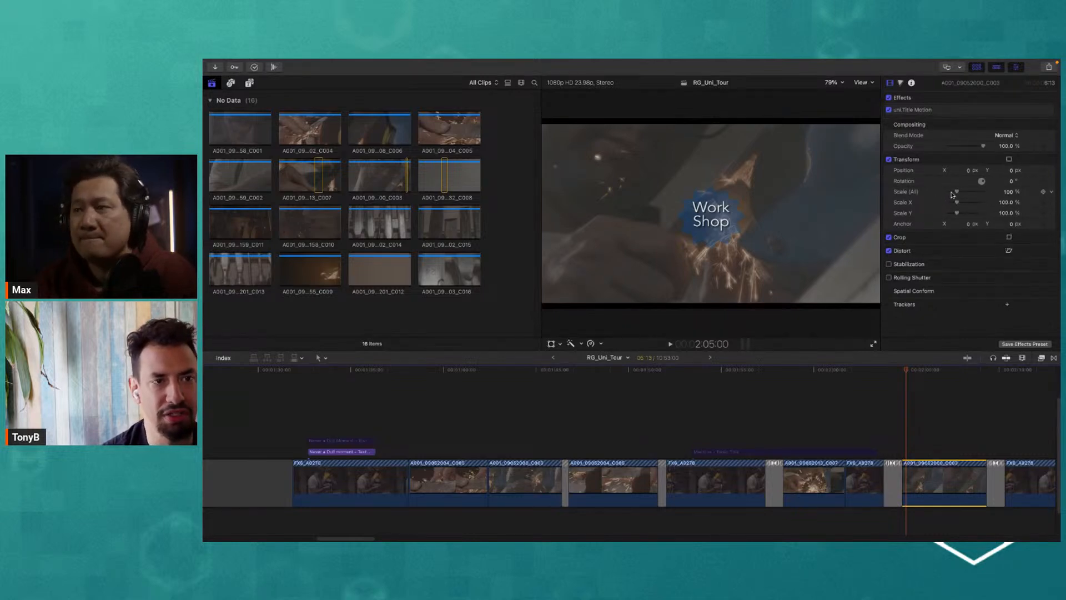
click(1009, 192)
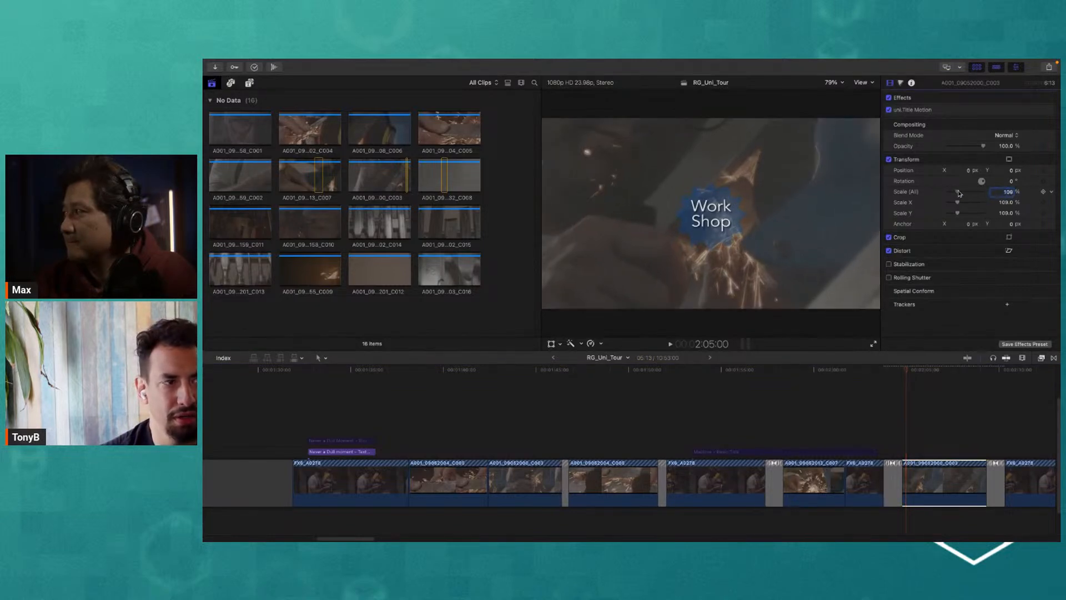
text(97)
key(Return)
drag(958, 193, 959, 193)
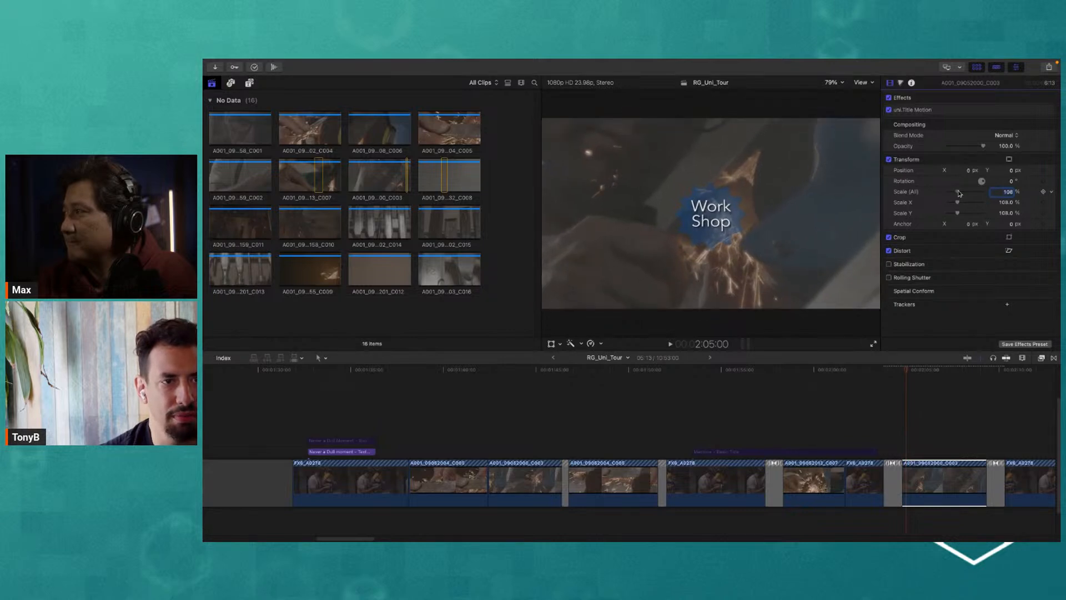
Step: Scrub over the scaled Work Shop clip and the transition before it, ending at 2:04:01, to check the framing and blur
drag(877, 370, 916, 371)
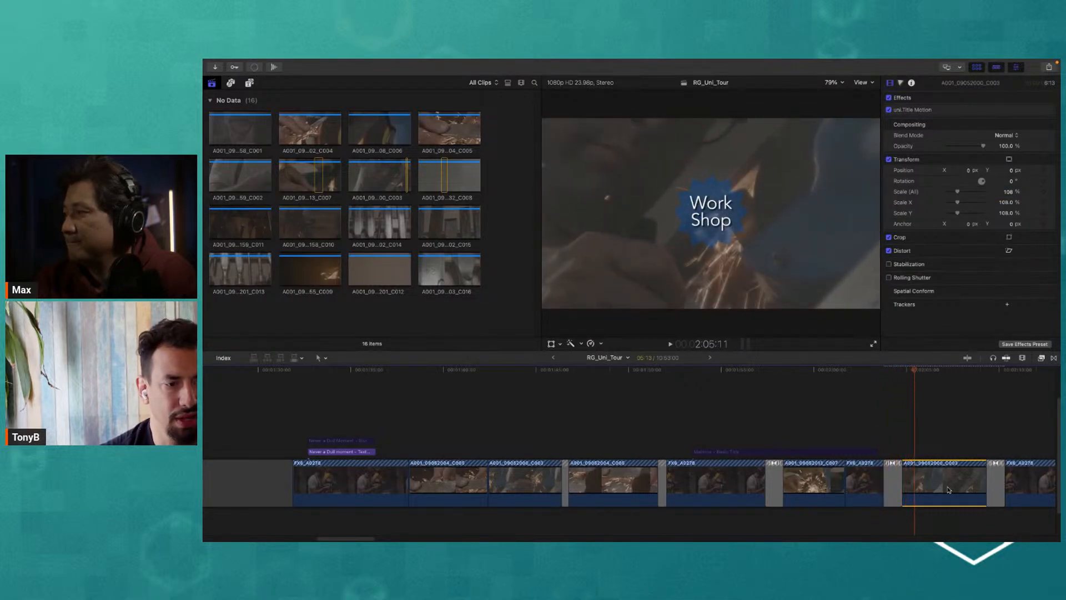
mouse_move(921, 114)
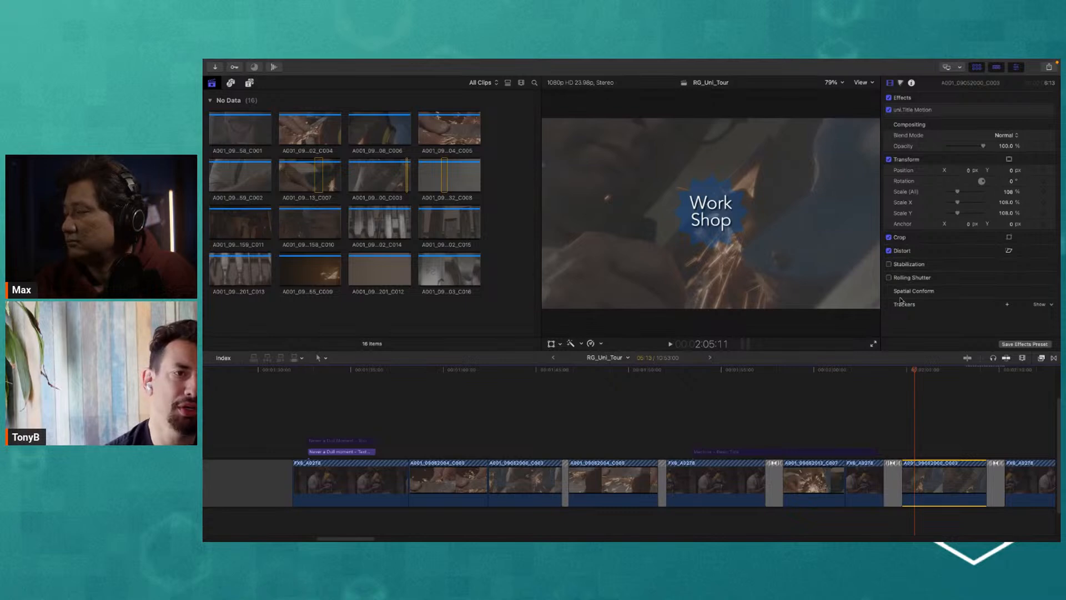
mouse_move(936, 373)
mouse_down()
mouse_move(951, 377)
mouse_move(943, 382)
mouse_up()
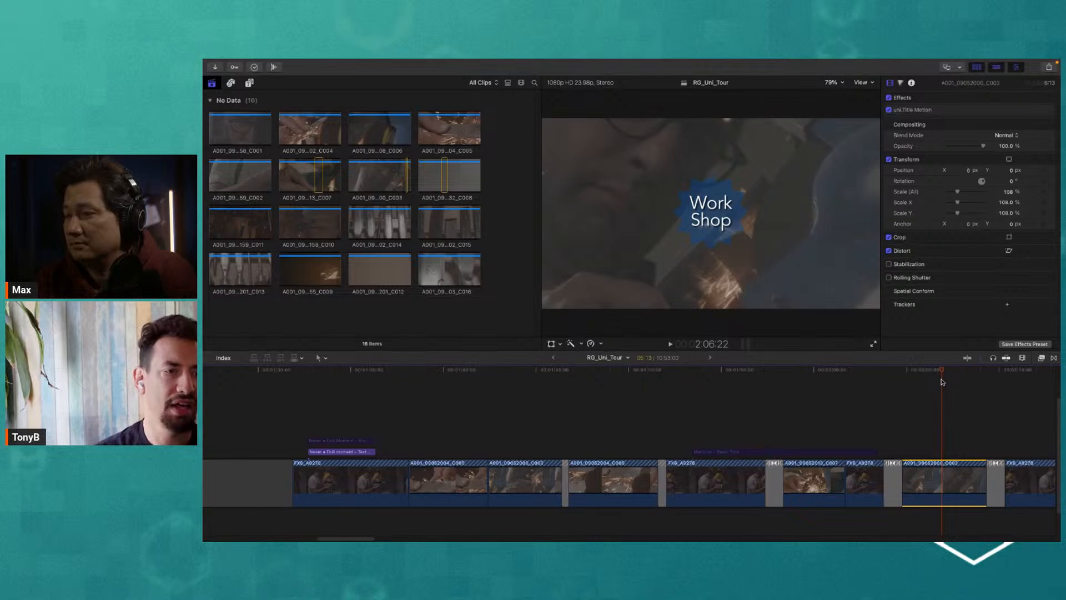
click(891, 372)
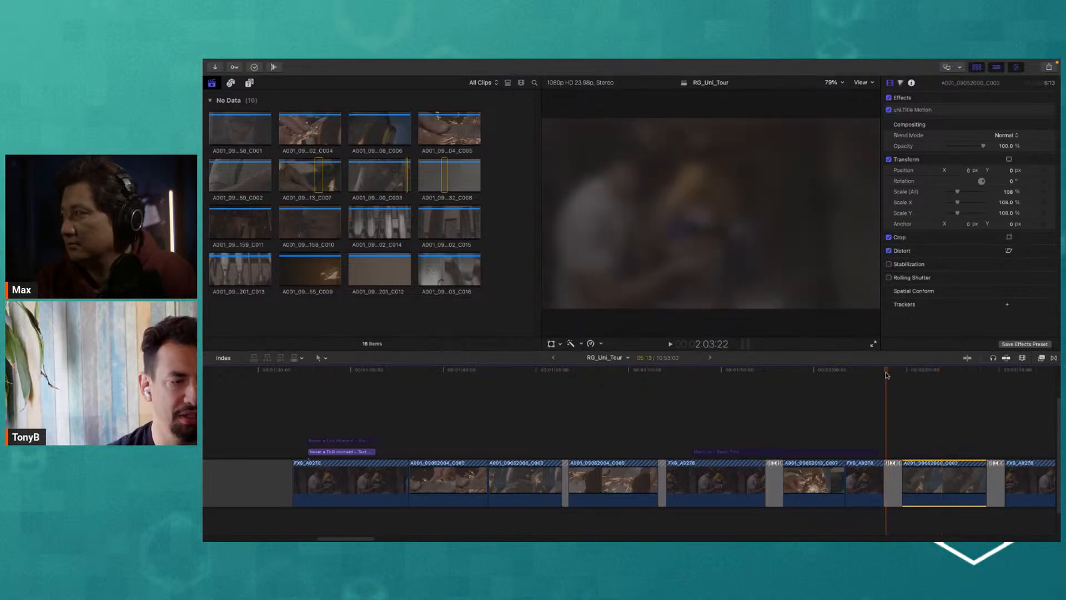
click(885, 372)
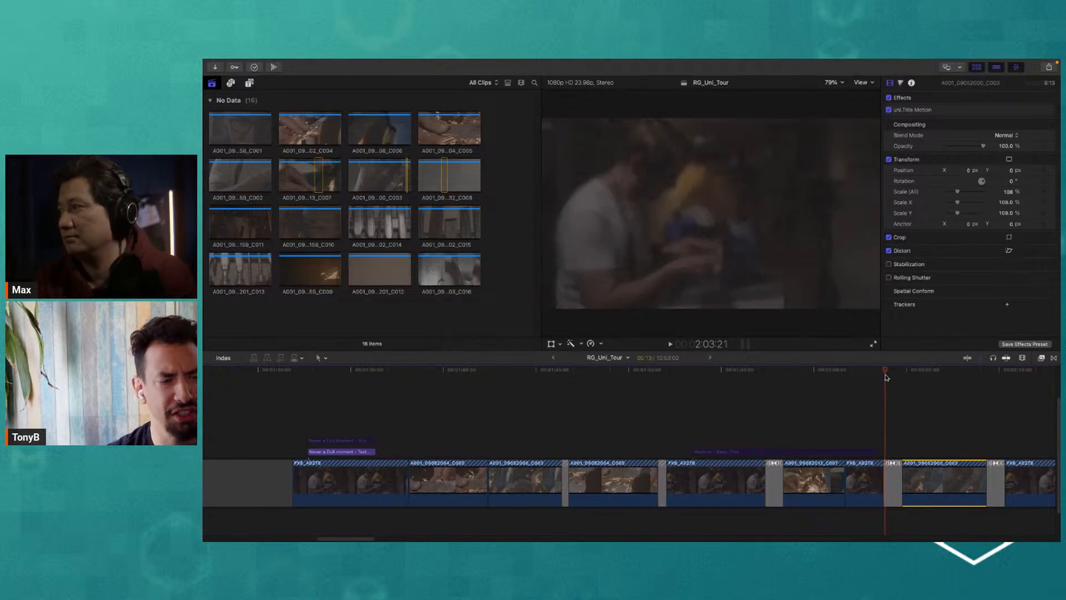
click(889, 379)
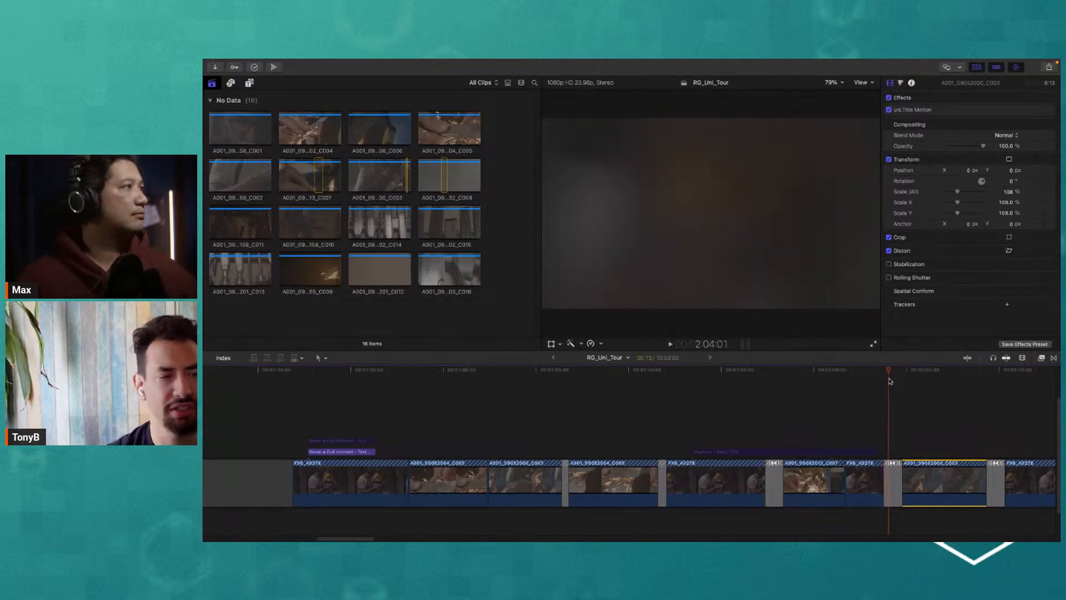
Step: Scrub back to 1:52:05, show the uni.HalfLight transition's settings in the Inspector, and preview its frame at 1:51:19
drag(890, 379, 671, 424)
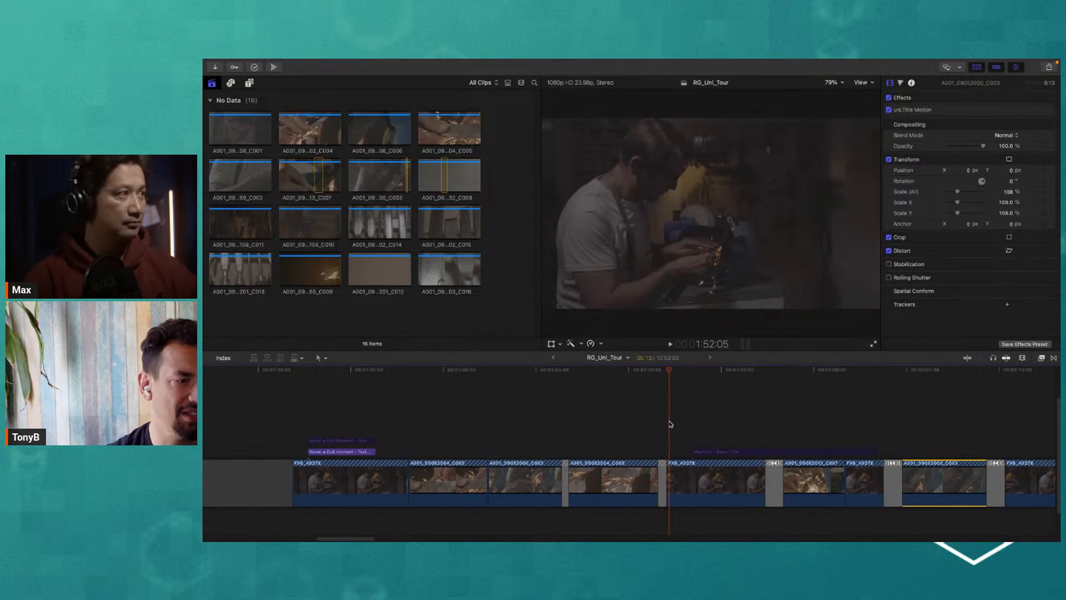
click(662, 478)
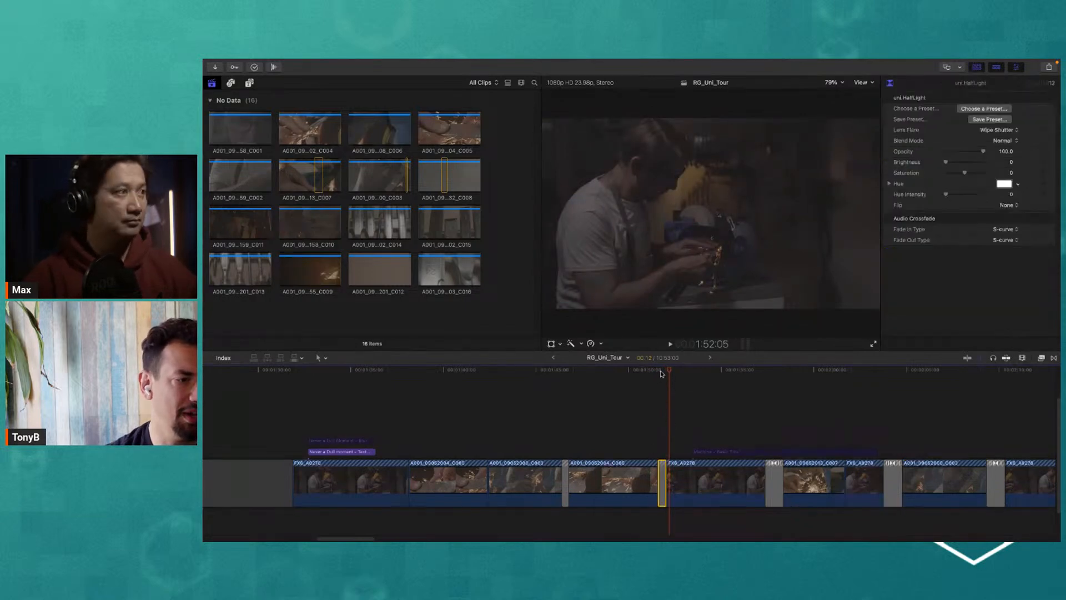
click(663, 374)
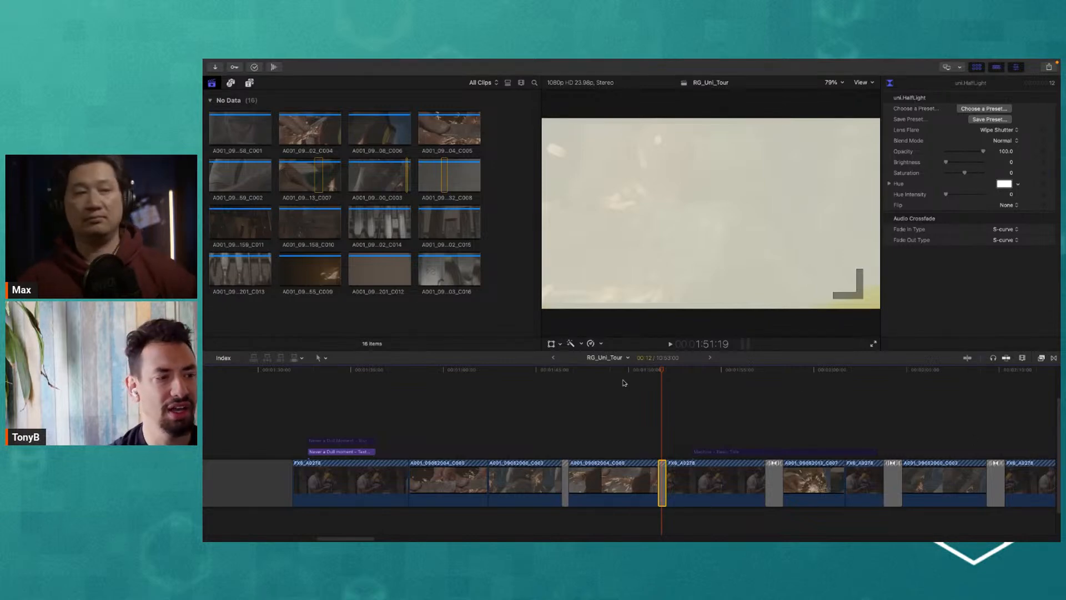
Step: Preview the earlier transition's frame at 1:46:10 and play the sparks clip in reverse from 1:49:14
click(563, 371)
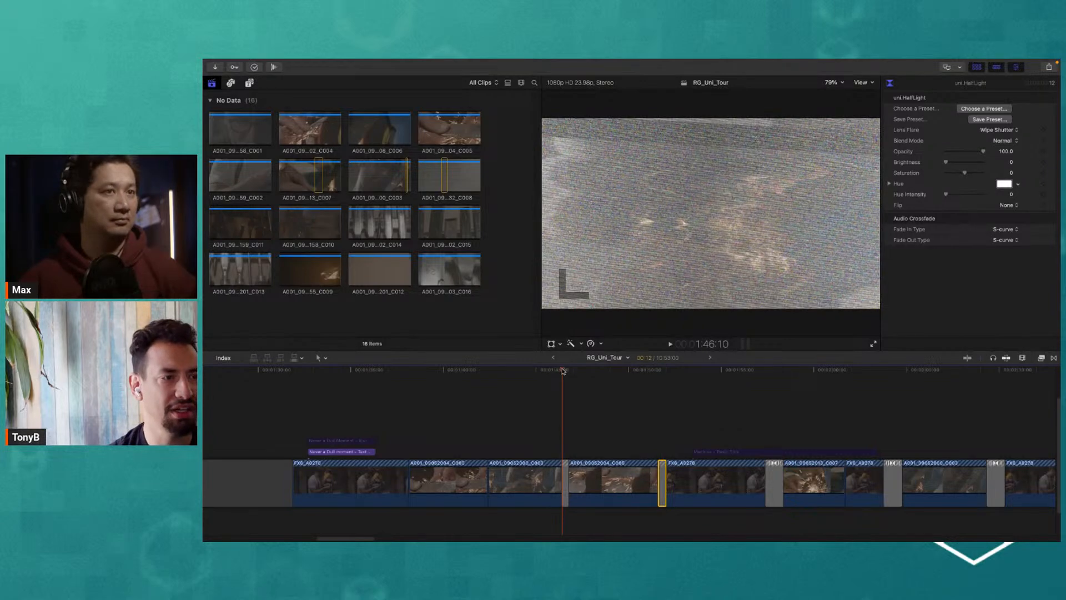
click(621, 412)
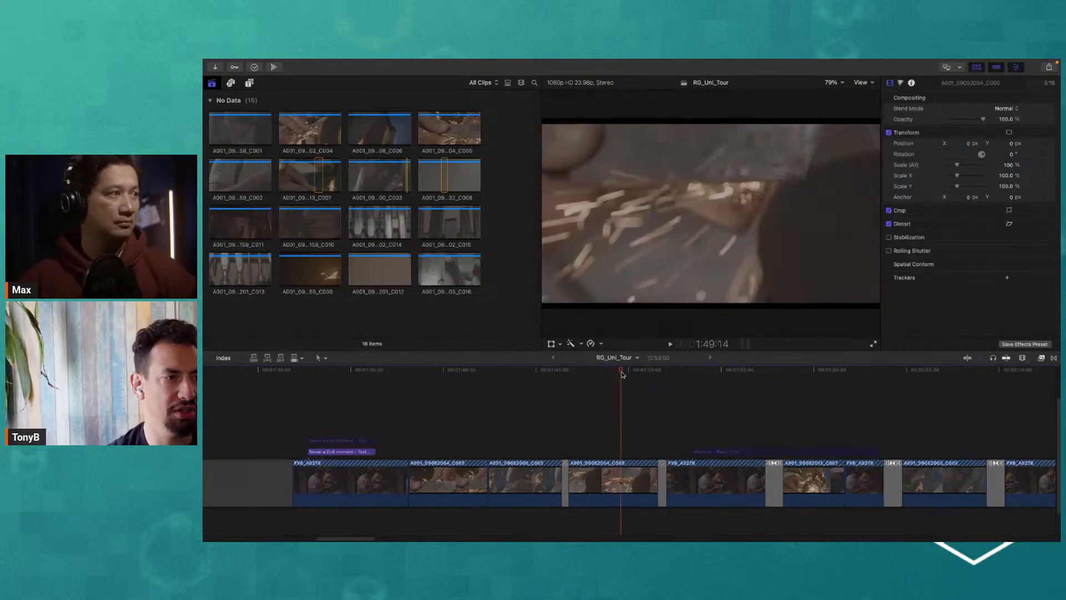
key(j)
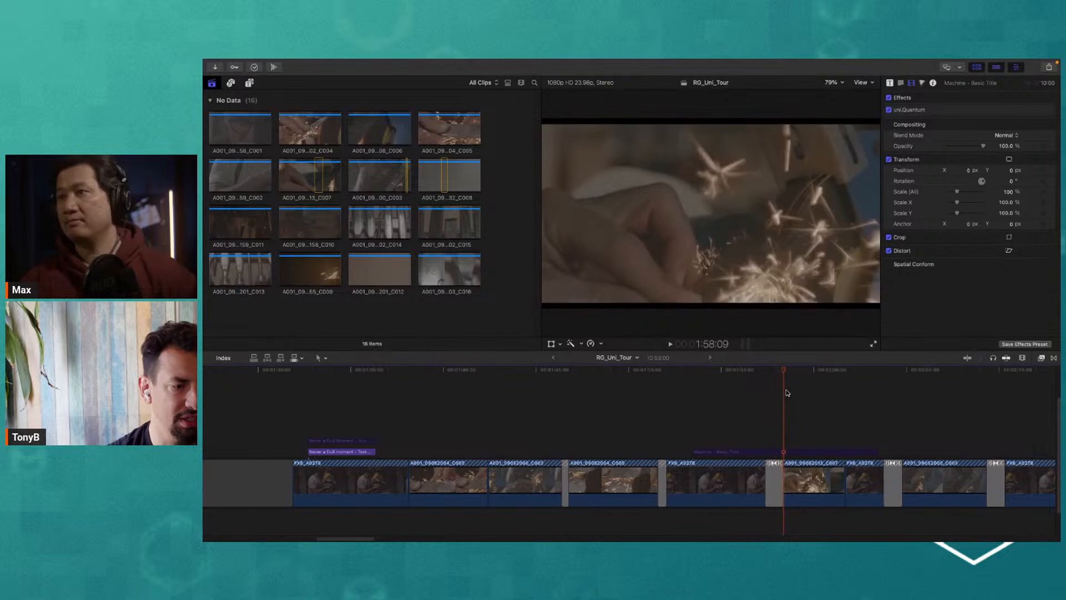
Step: Select the sparks clip under the playhead at 1:58:14 and set its Scale (All) to 16%
click(807, 501)
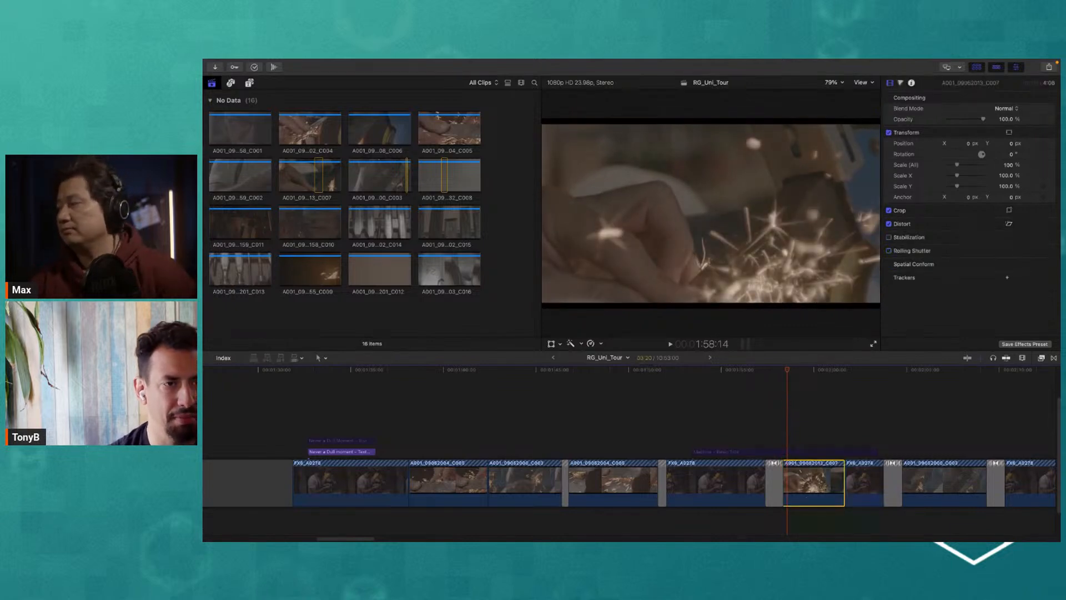
click(1006, 165)
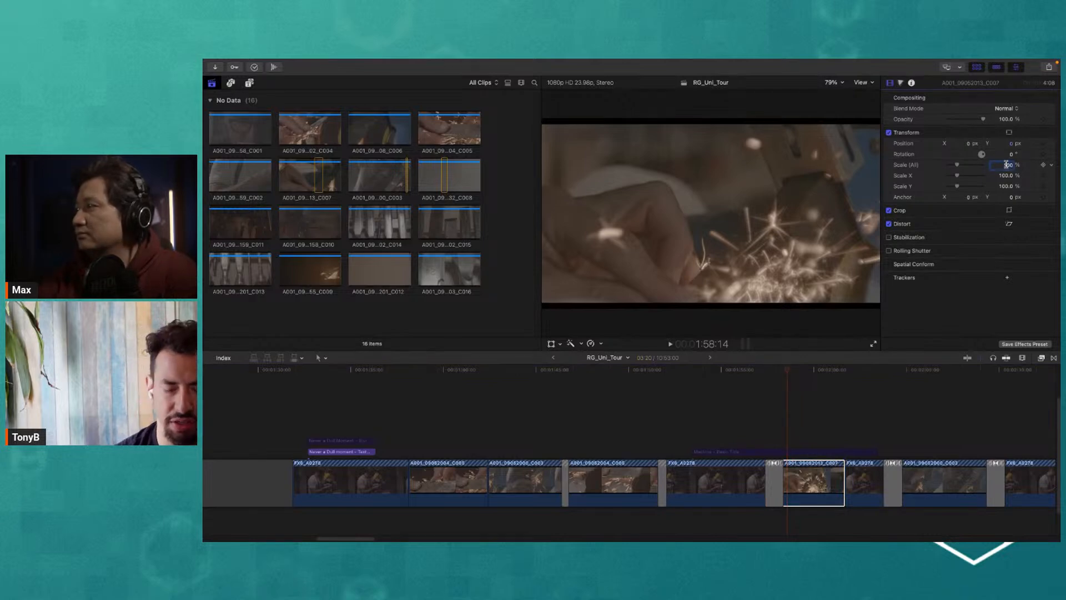
text(16)
key(Return)
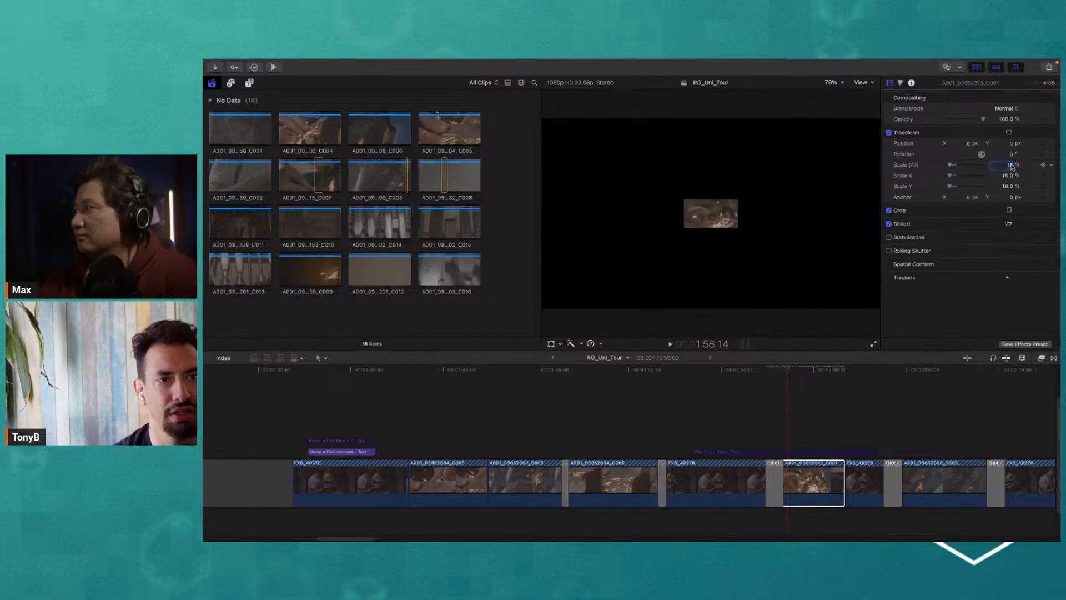
Step: Set the overall scale of the close-up sparks clip to 108%
text(108)
key(Return)
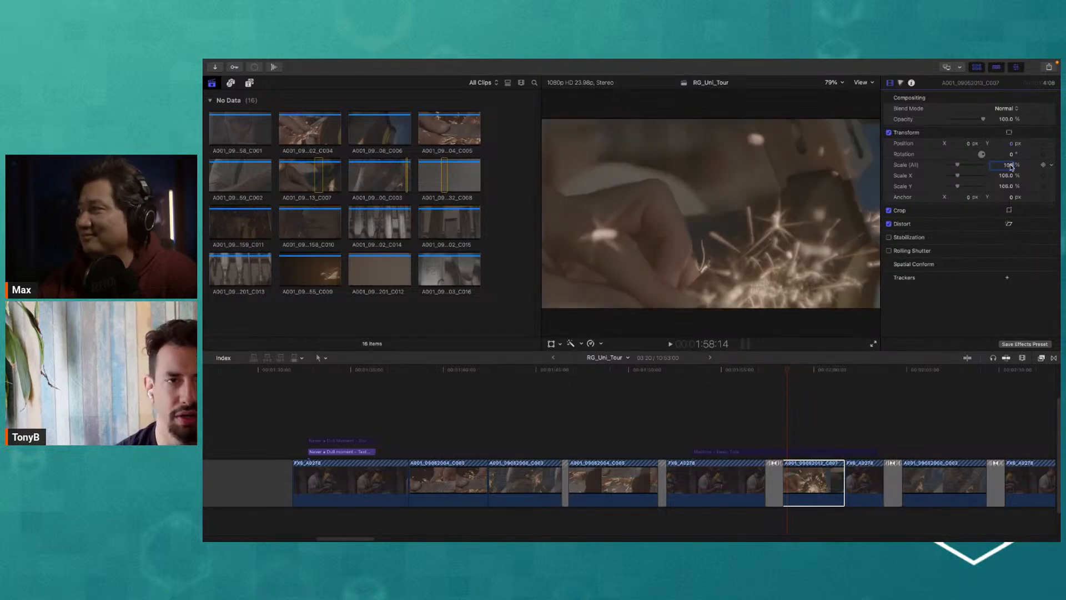
Step: Play back the uni.Camera Shake transition leading into the close-up sparks clip and examine its settings
mouse_move(753, 369)
mouse_down()
mouse_move(777, 371)
mouse_move(765, 370)
mouse_up()
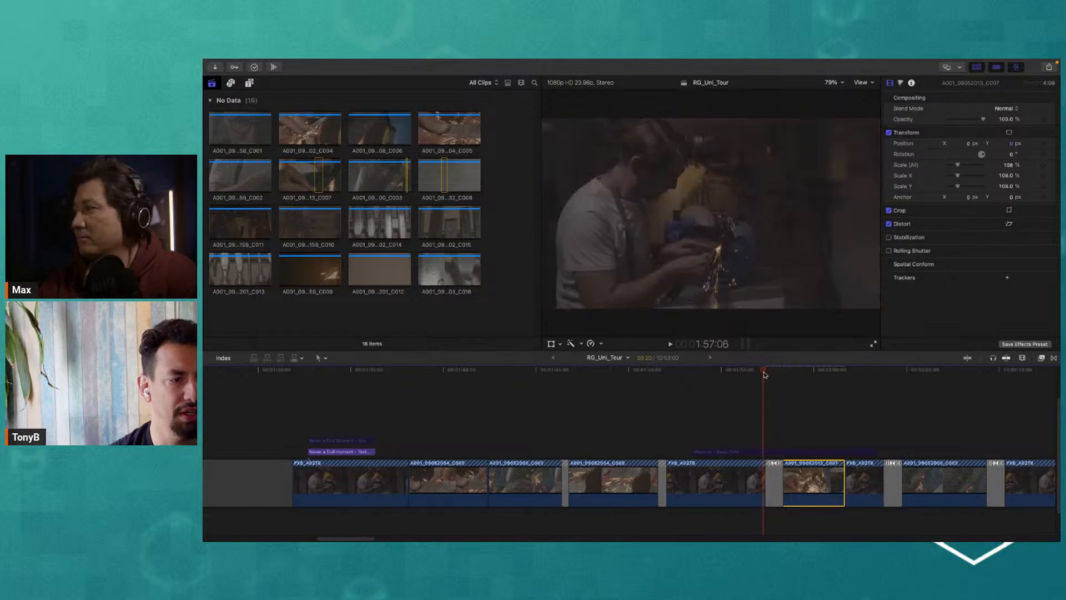
click(776, 470)
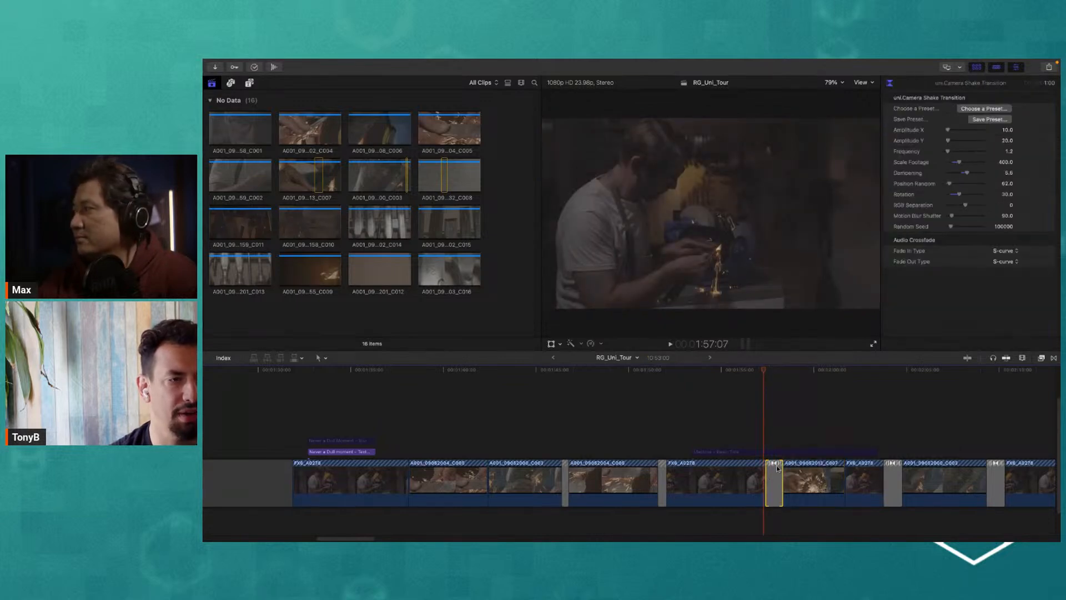
click(973, 109)
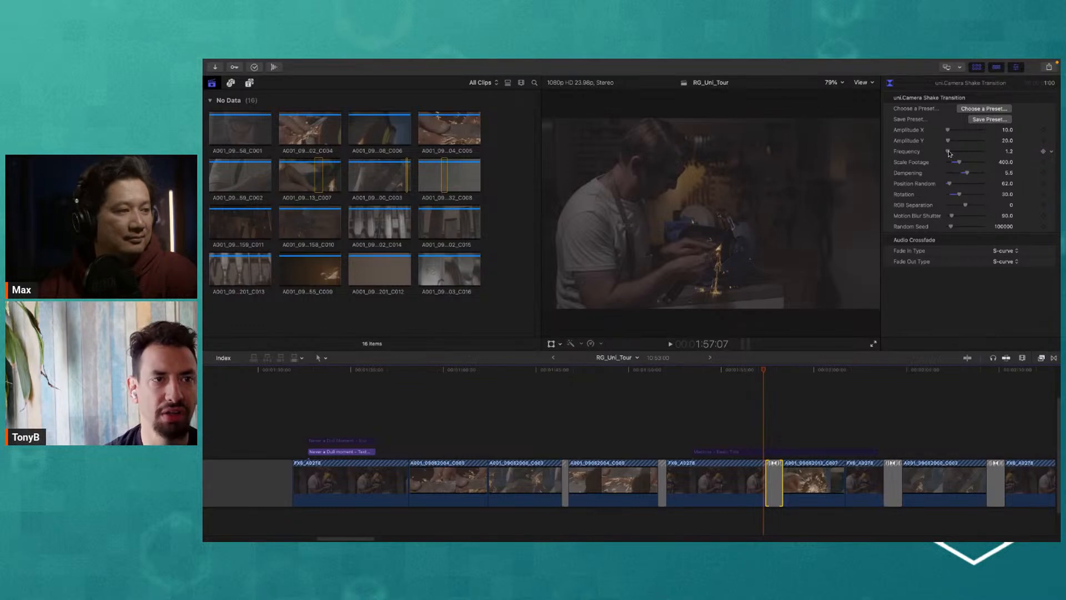
mouse_move(764, 370)
mouse_down()
mouse_move(776, 369)
mouse_move(760, 374)
mouse_up()
key(space)
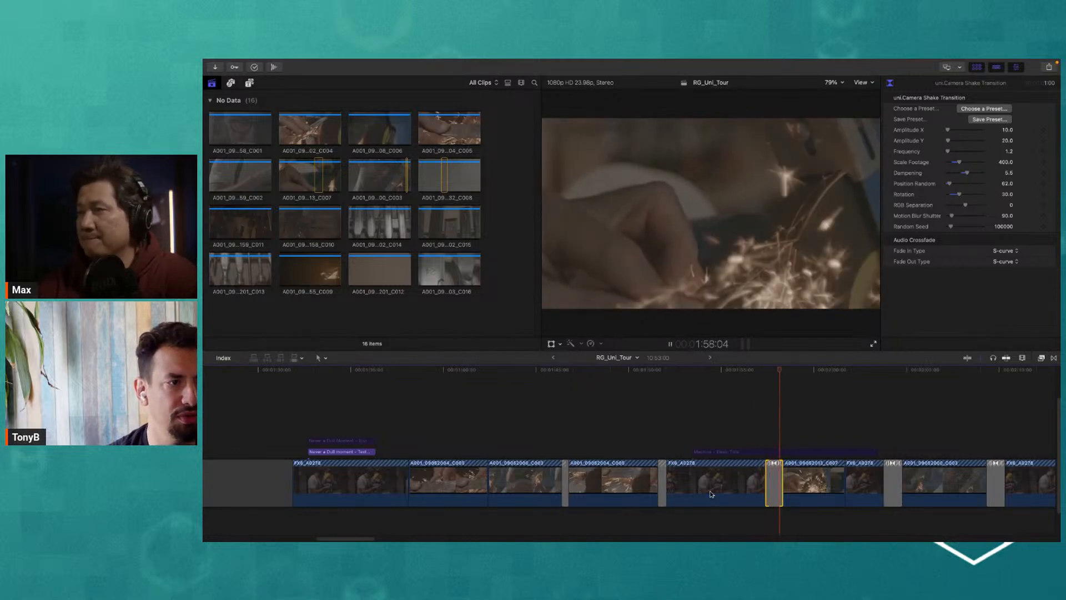
key(space)
click(754, 376)
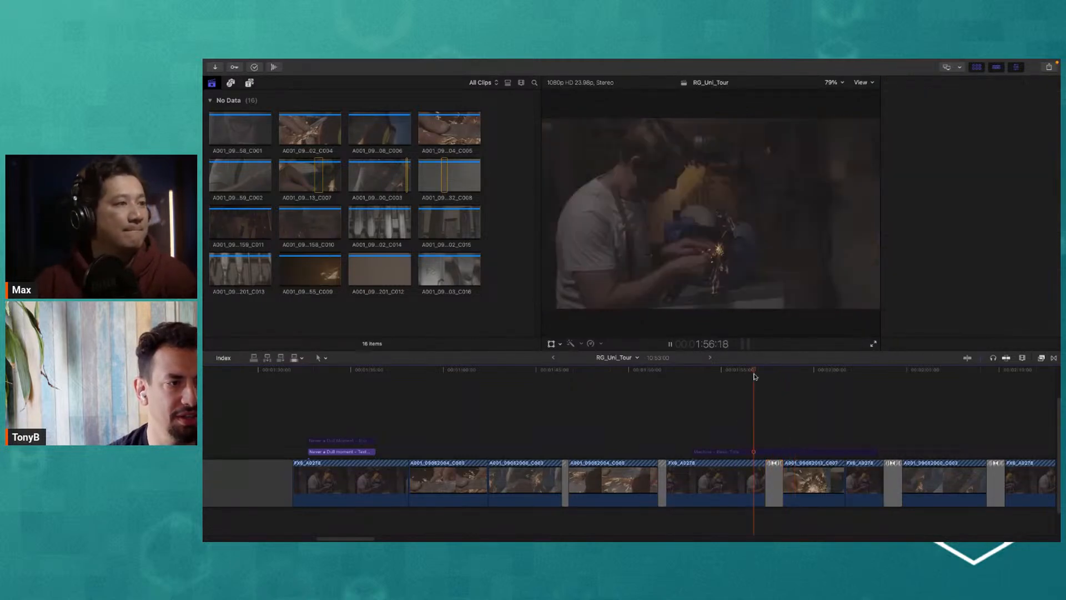
key(space)
key(space)
click(753, 383)
drag(756, 376, 814, 383)
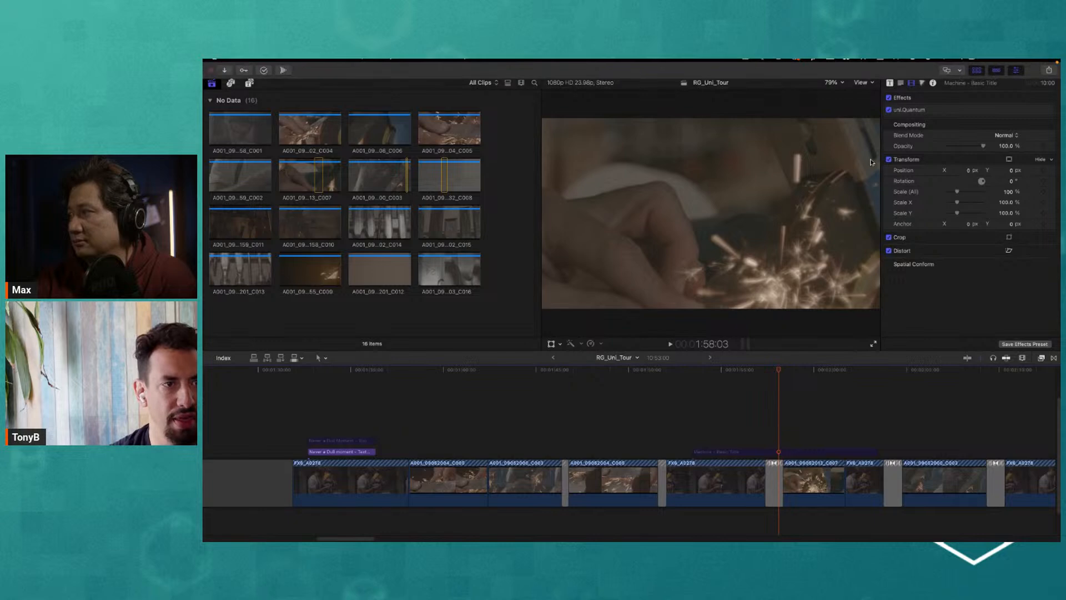
click(770, 487)
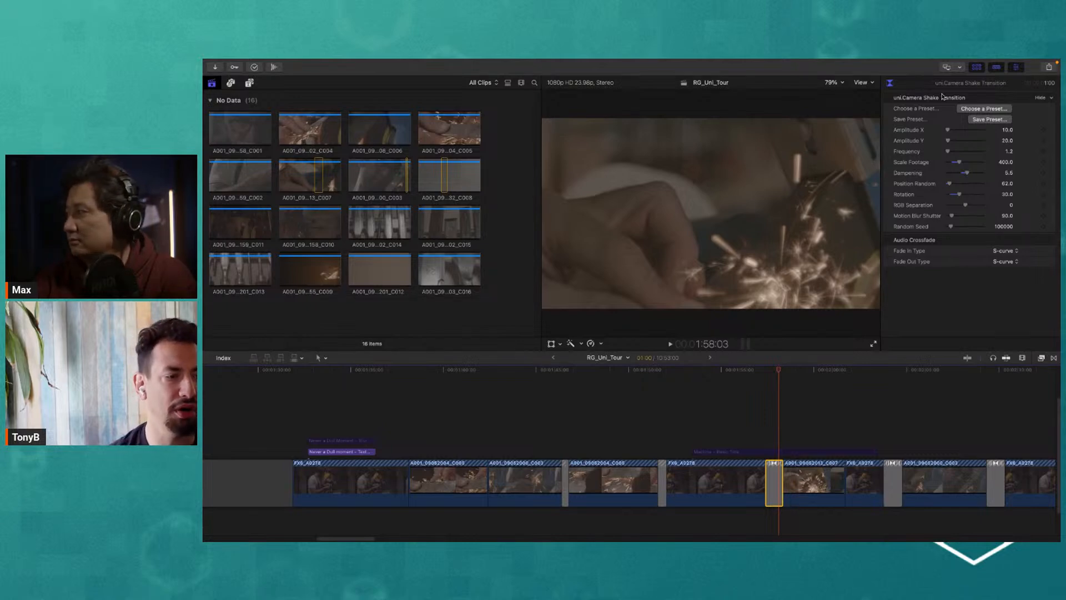
Step: Apply the uni.Camera Shake effect from Universe Utilities to the grinding clip before the transition and open its preset chooser
click(715, 371)
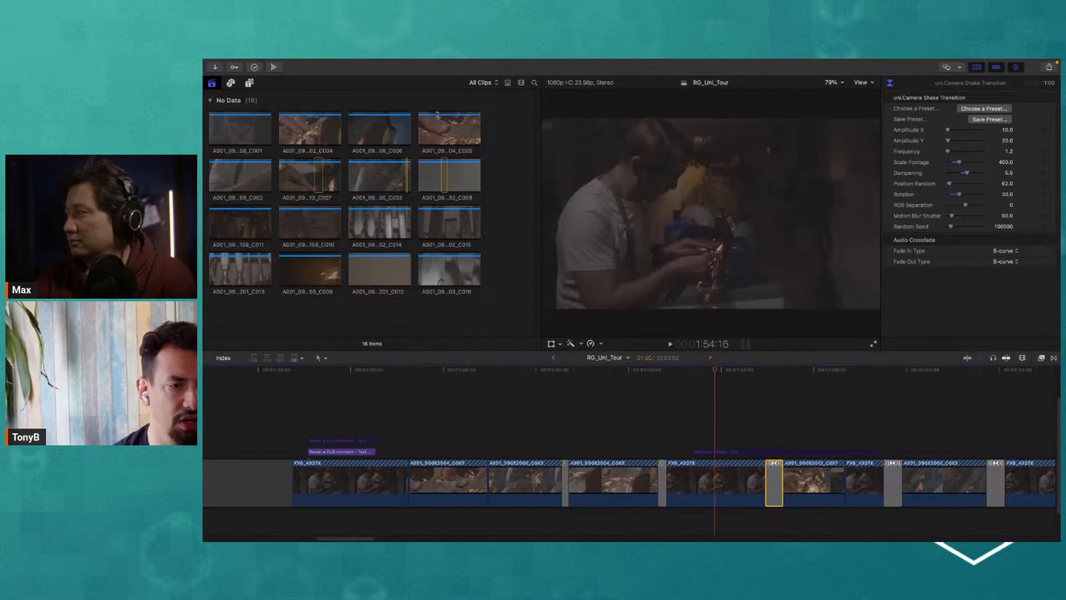
click(1043, 358)
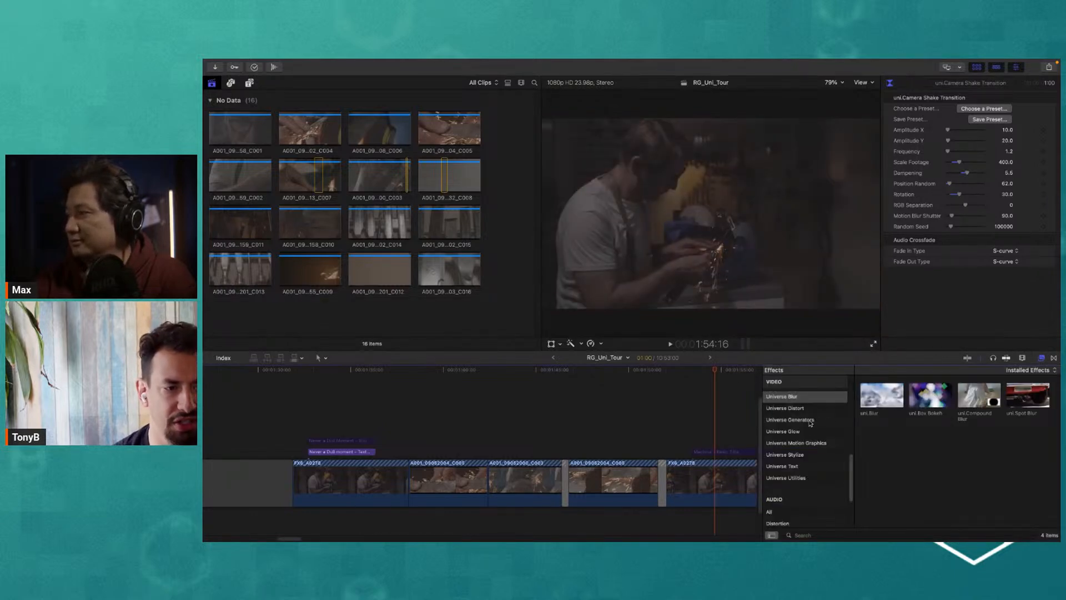
click(804, 478)
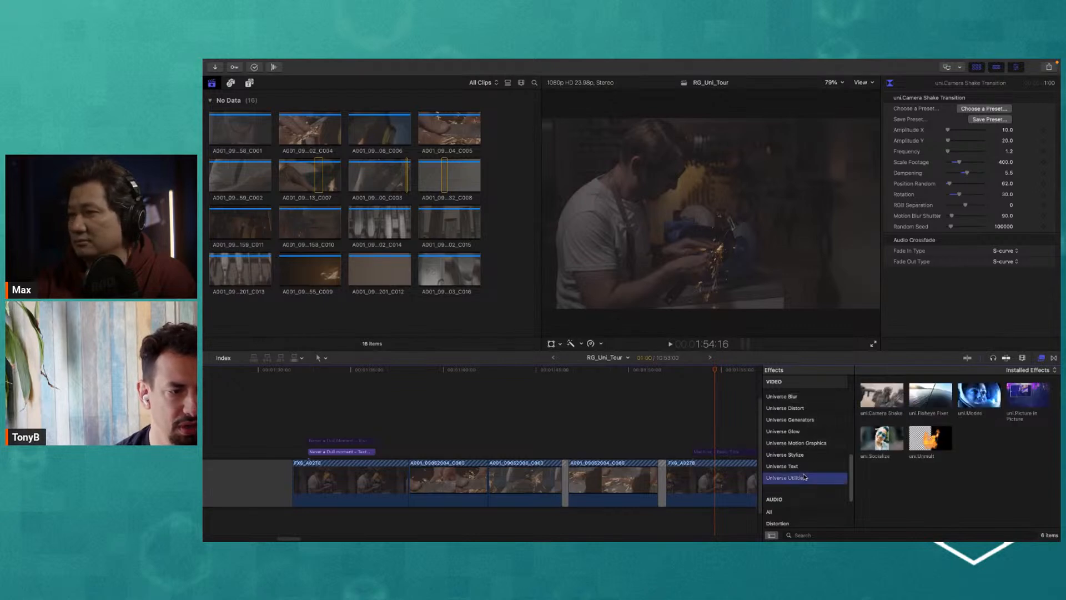
click(883, 402)
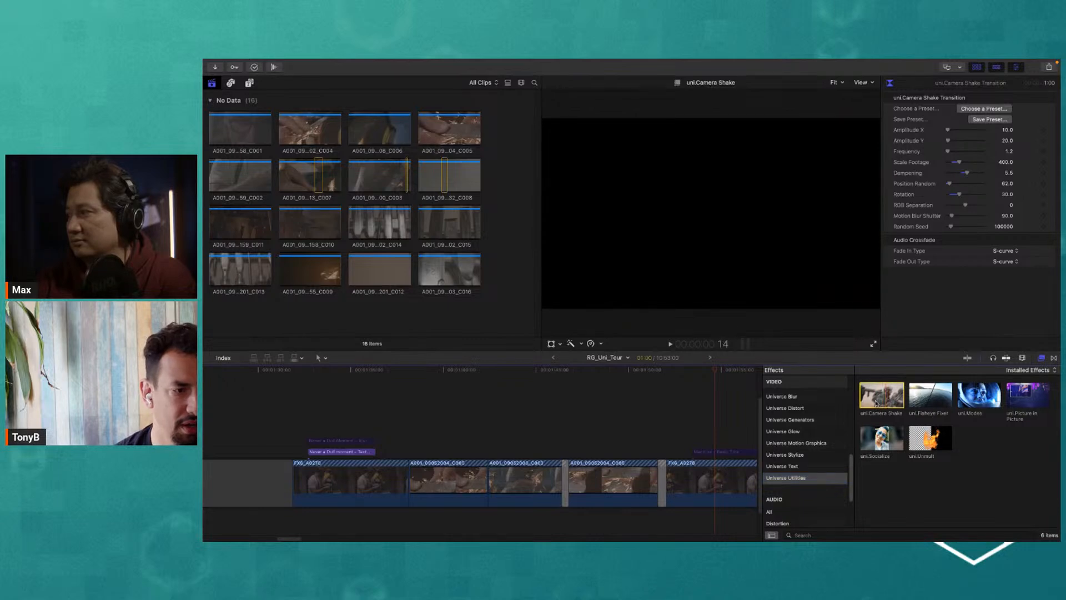
click(709, 487)
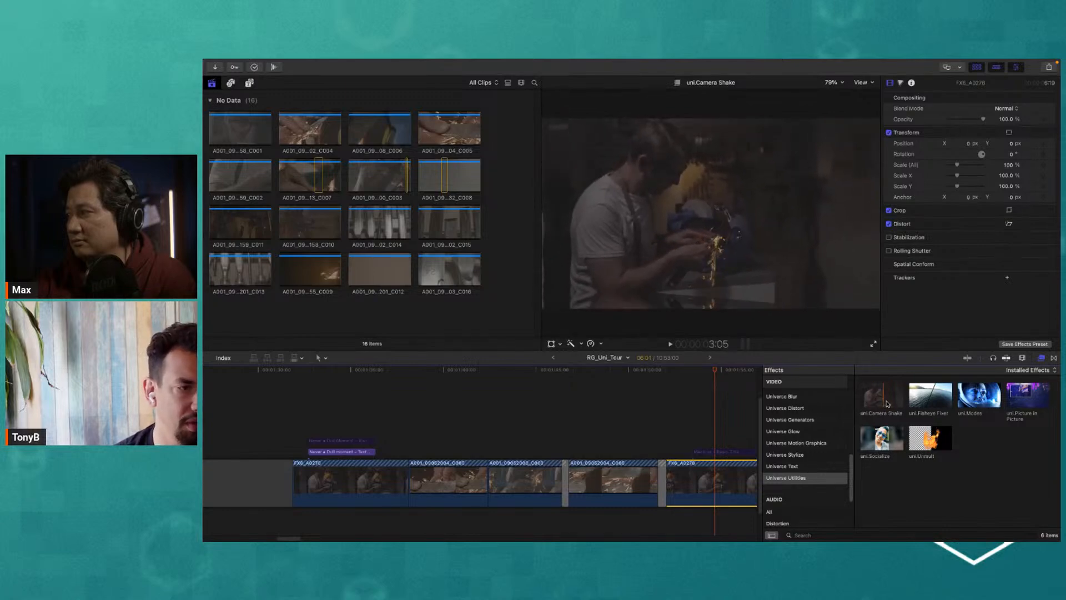
click(888, 404)
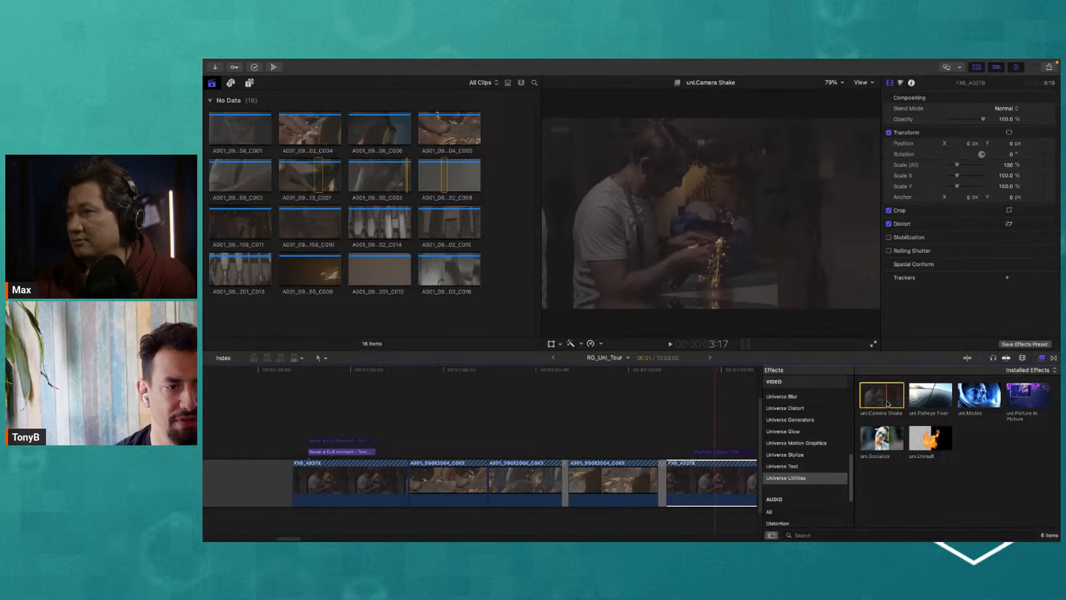
double_click(888, 404)
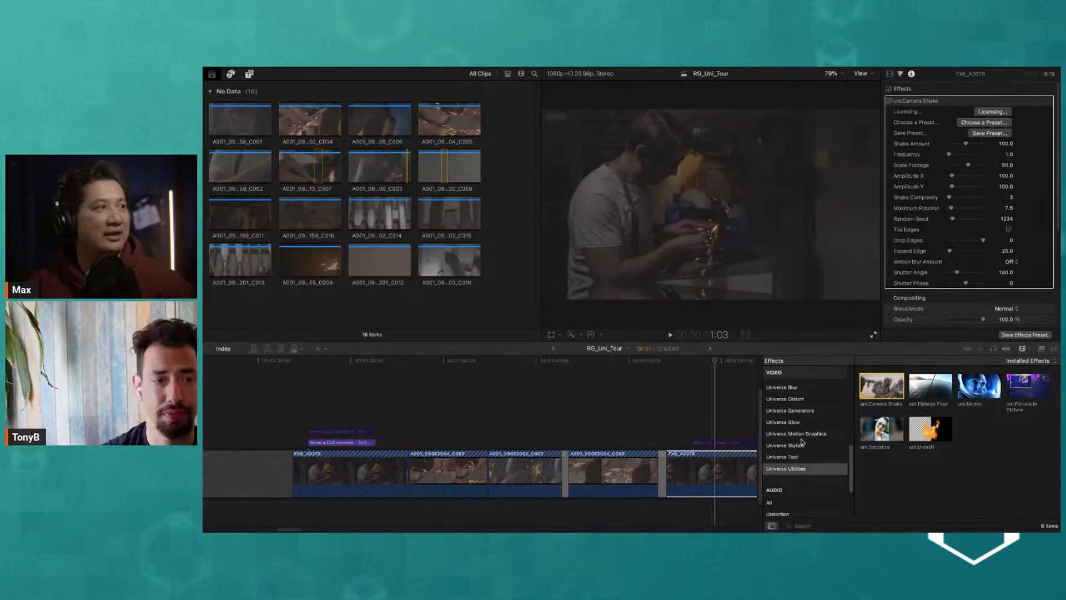
click(987, 123)
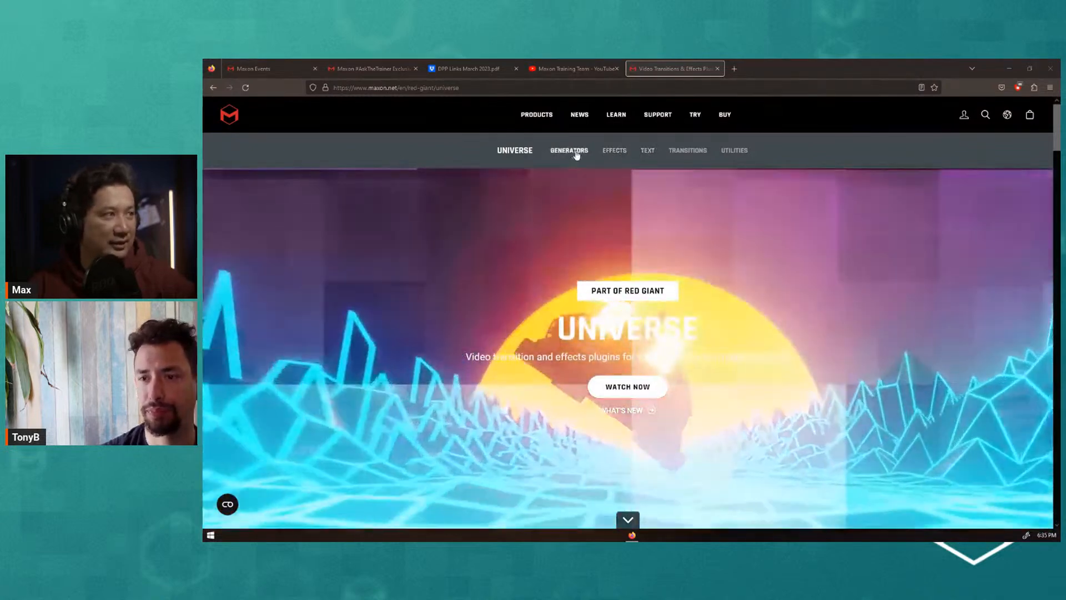
Step: Switch to the web browser and view the Generators tools listing on Maxon's Universe page
mouse_move(576, 155)
click(564, 179)
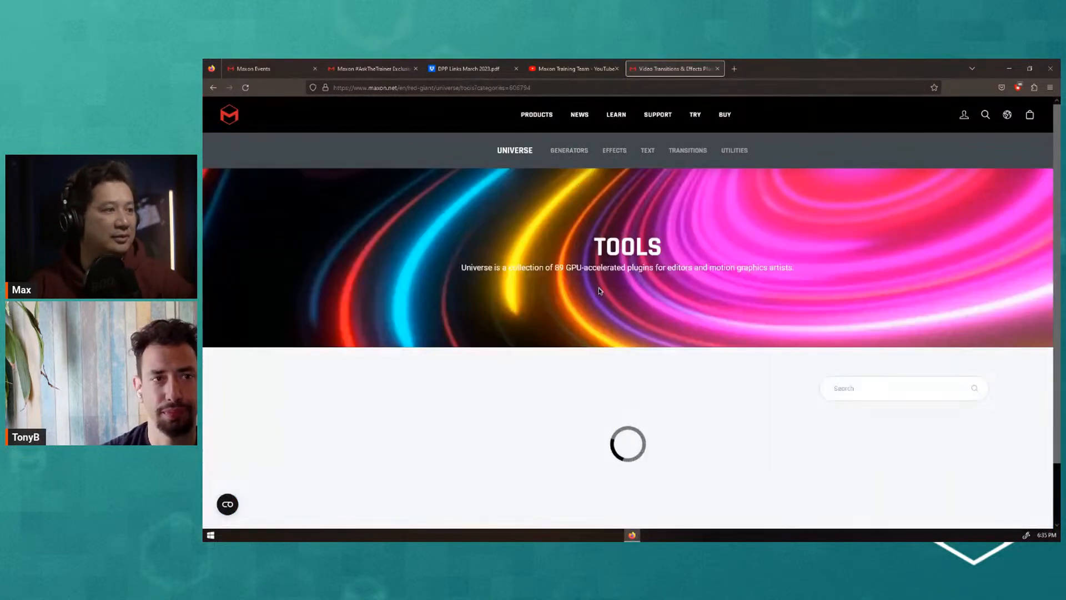
scroll(556, 281, down, 5)
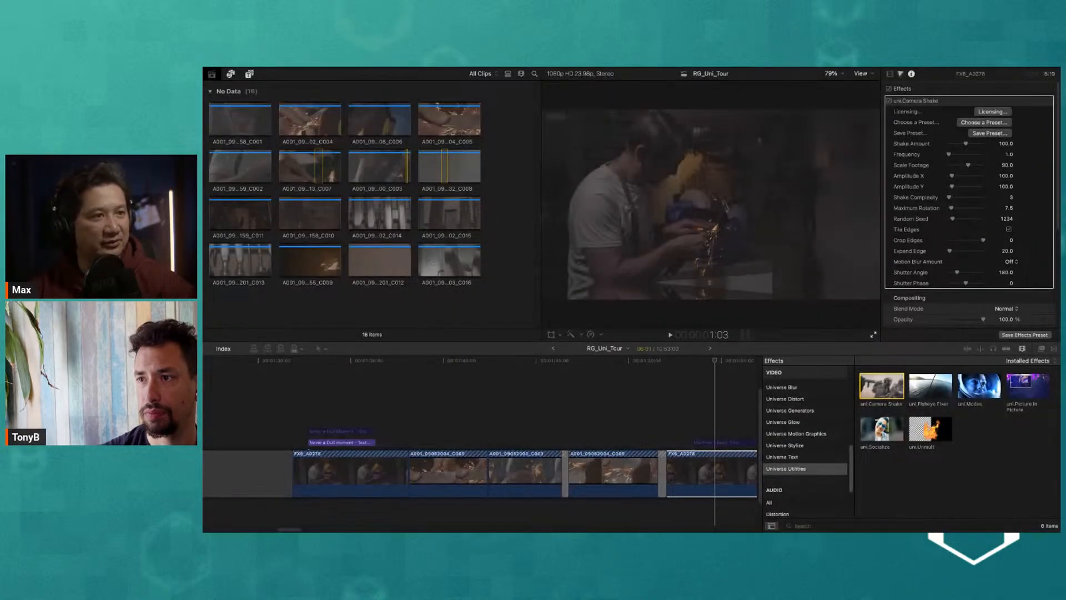
click(796, 210)
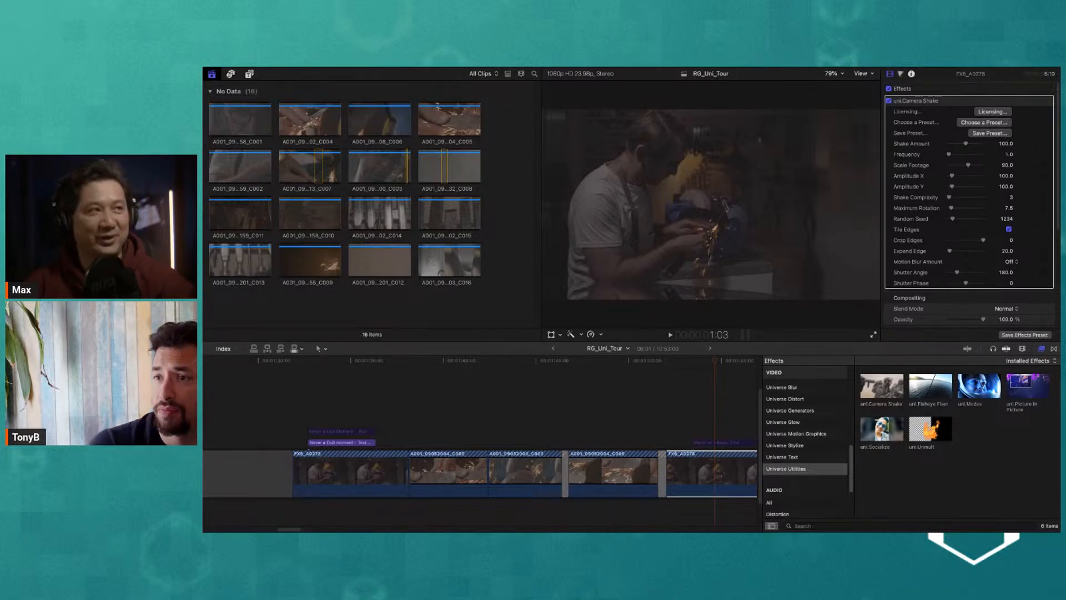
key(super+Tab)
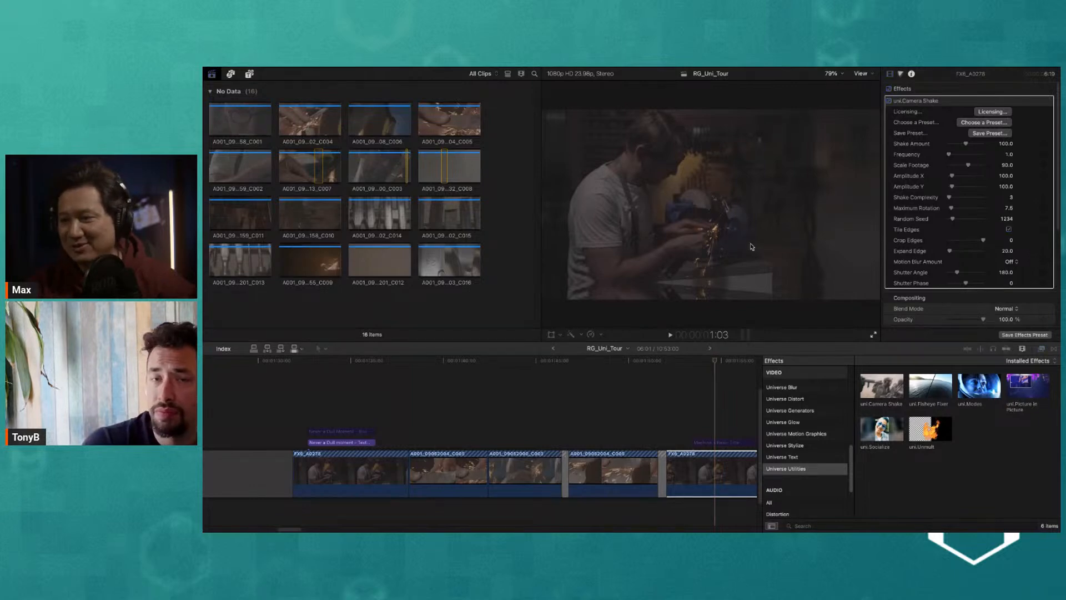
click(747, 211)
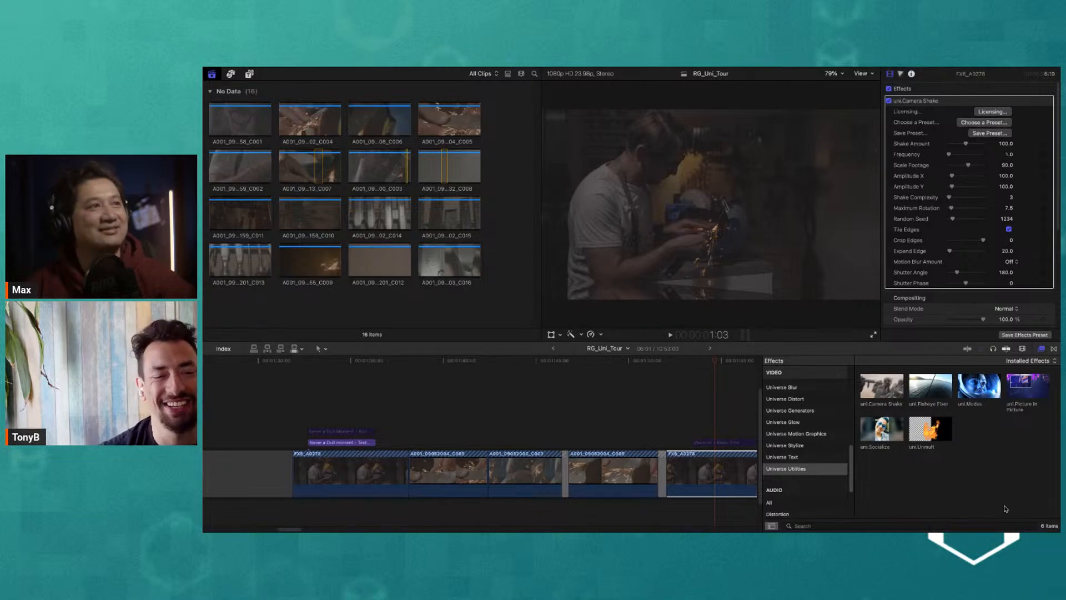
click(971, 464)
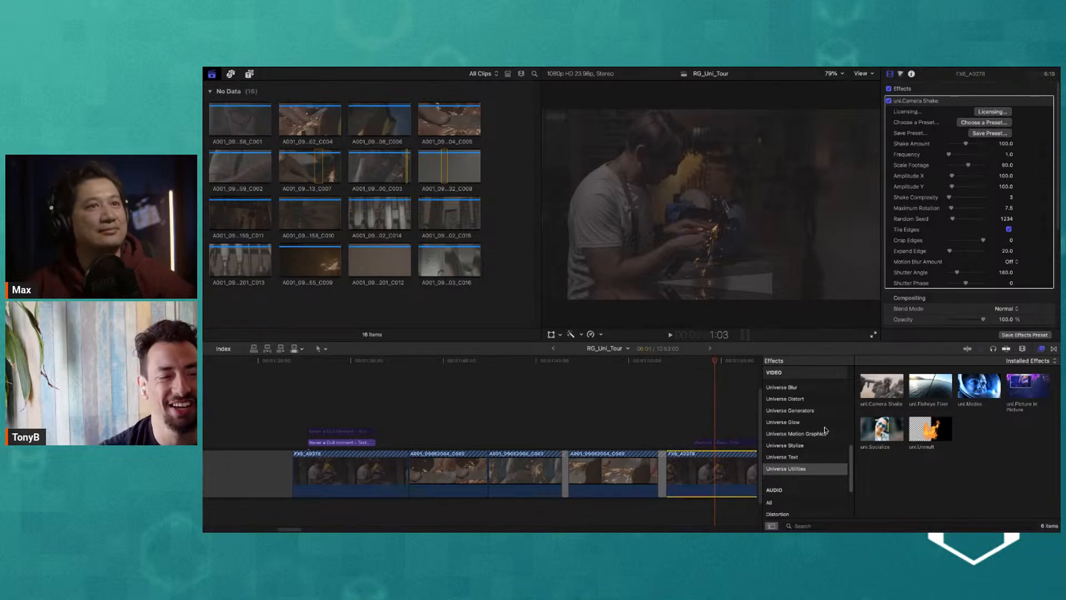
Step: Look through the Universe Text and Universe Stylize effects, and close the effects browser
click(798, 459)
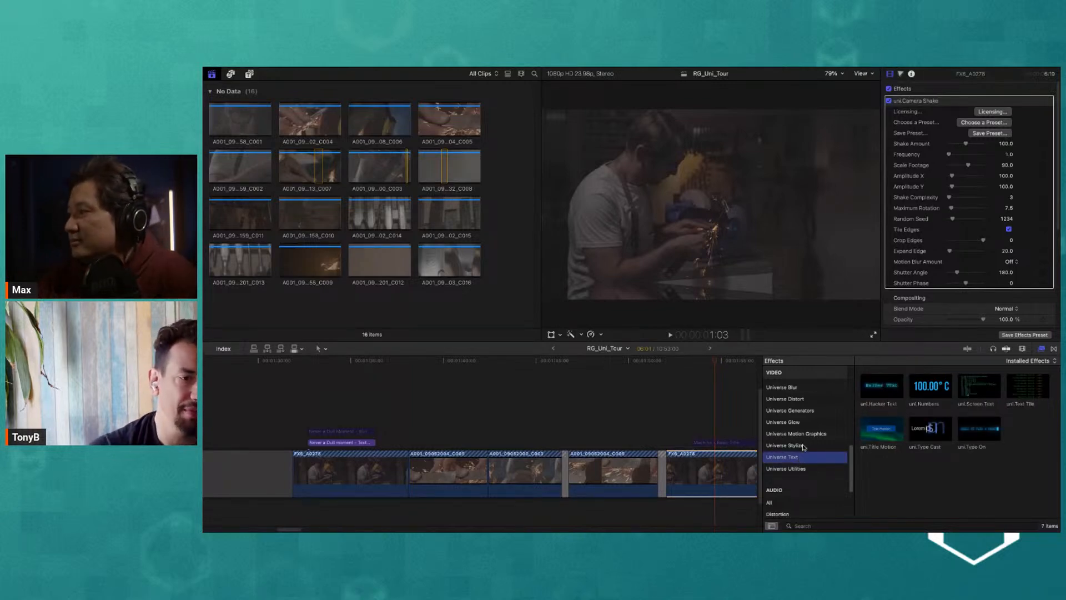
click(805, 447)
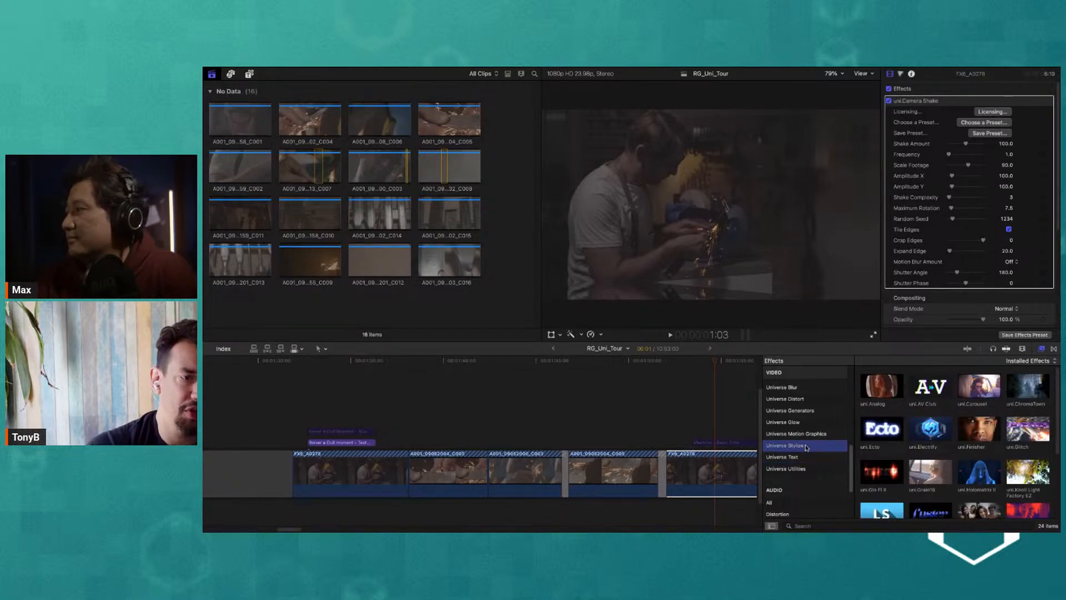
click(720, 443)
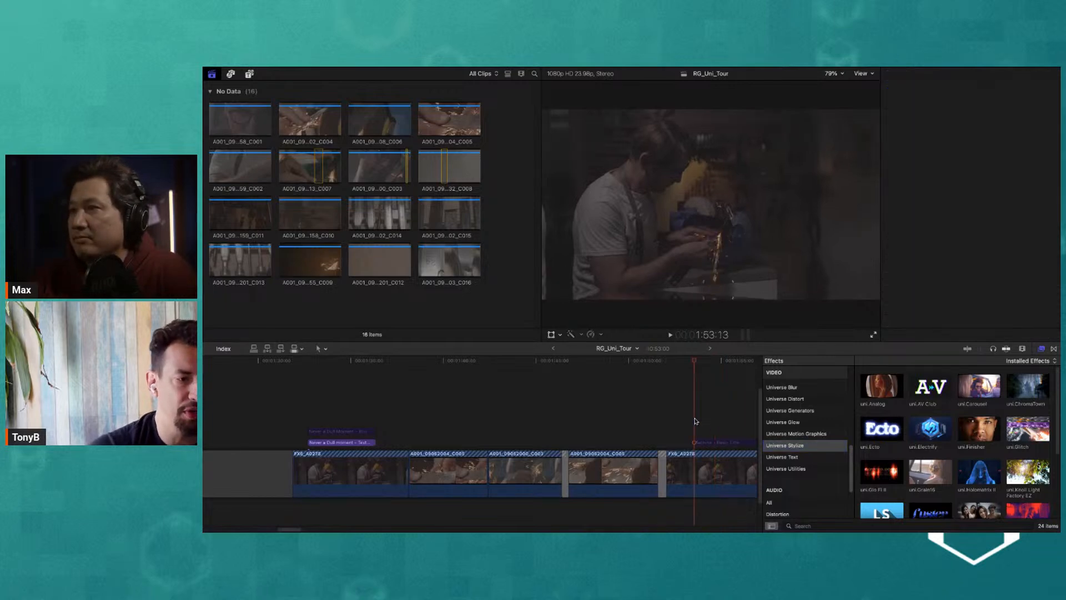
click(1042, 349)
click(775, 443)
key(super+v)
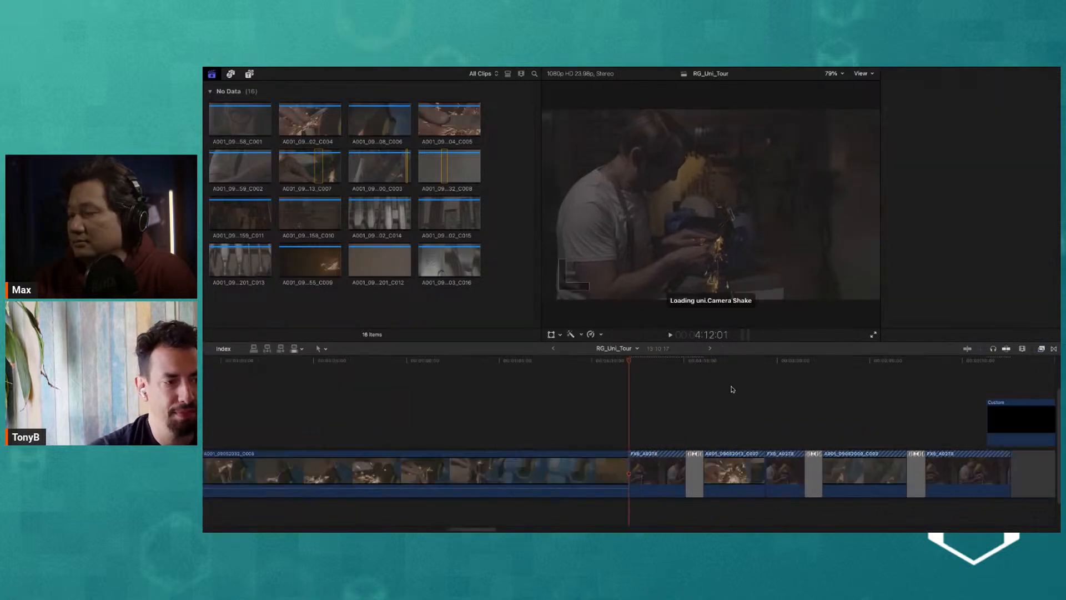
key(super+z)
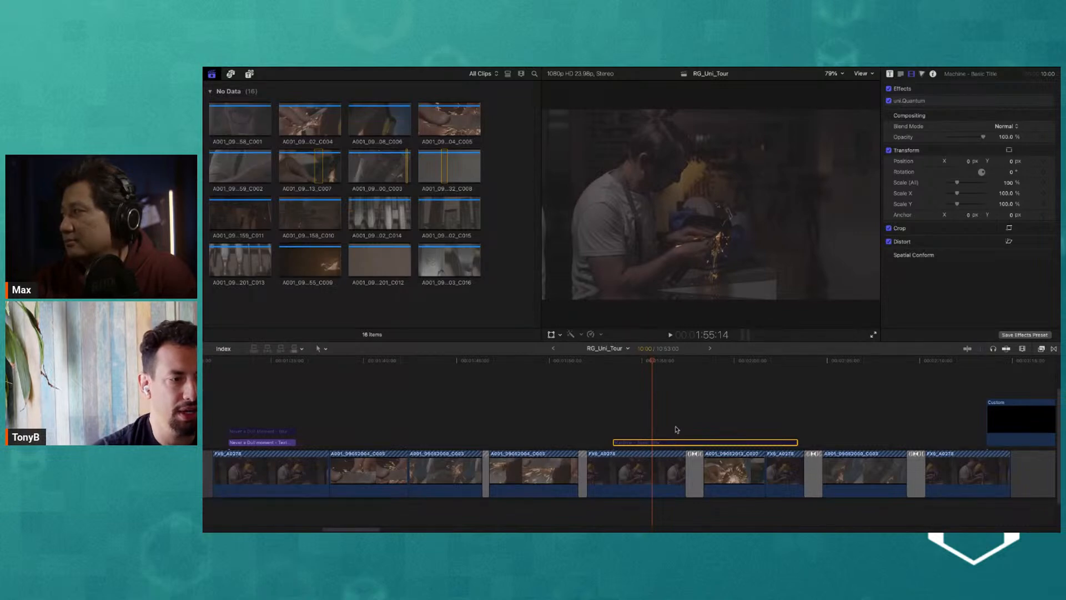
Step: Enable the Machine title above the clips and move the playhead to 2:00:09 in the close-up sparks clip
key(v)
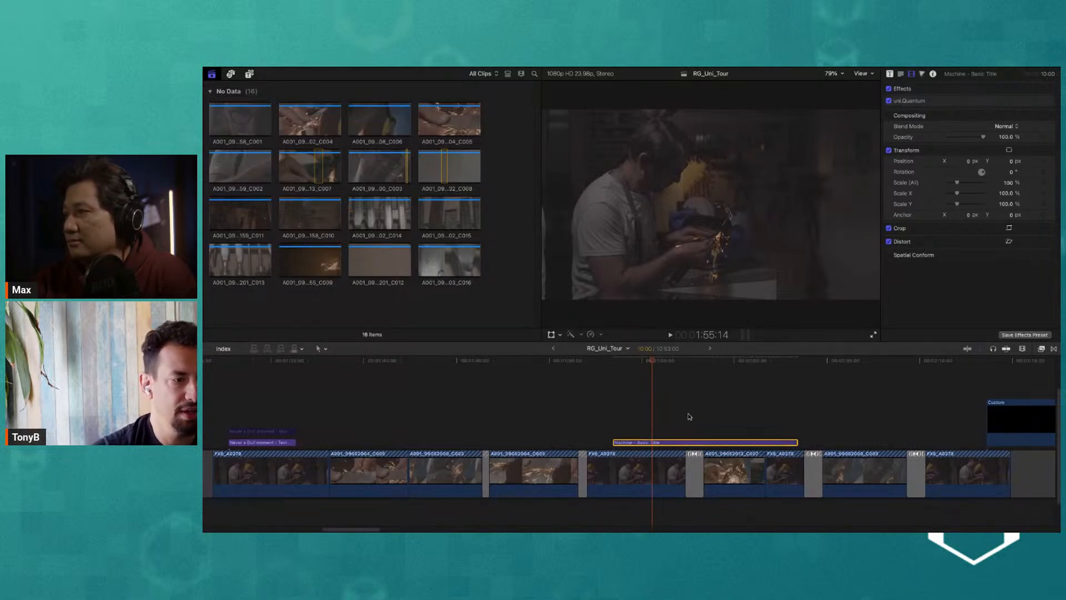
key(v)
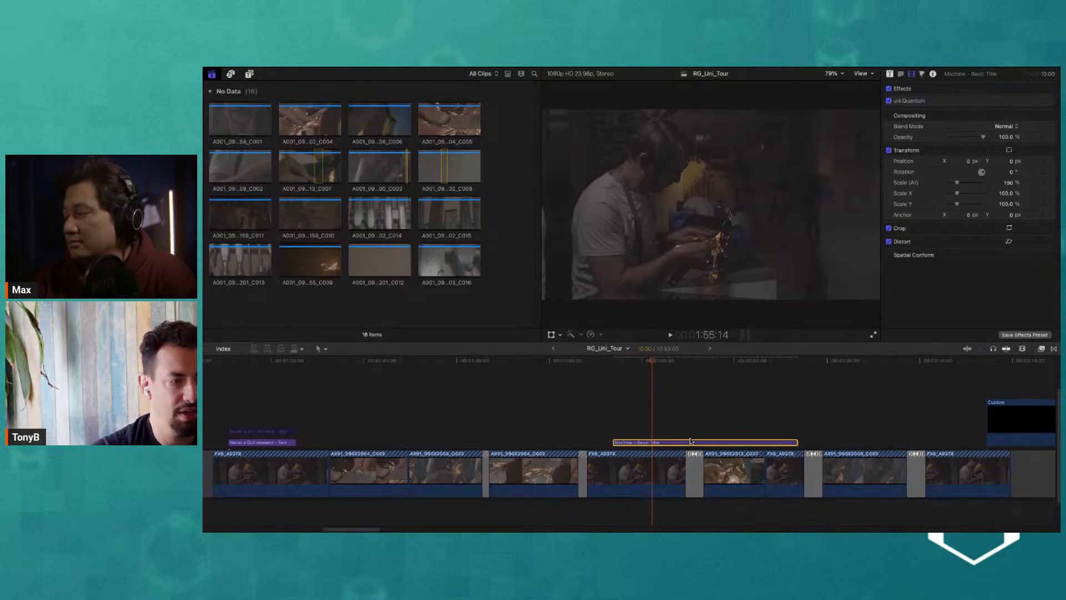
key(v)
key(v)
key(v)
key(v)
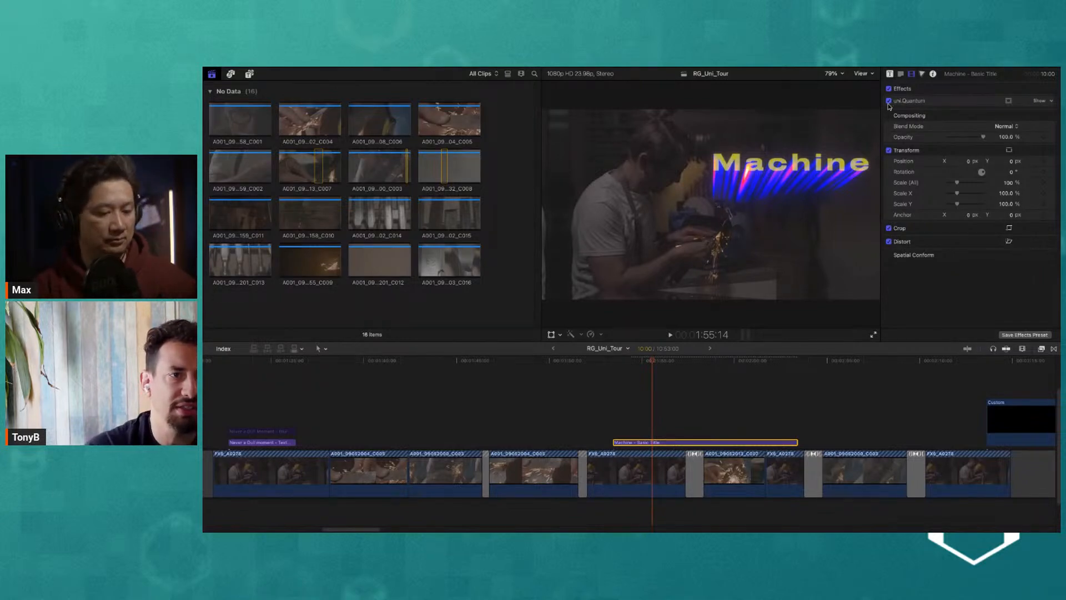
click(687, 393)
drag(724, 361, 741, 361)
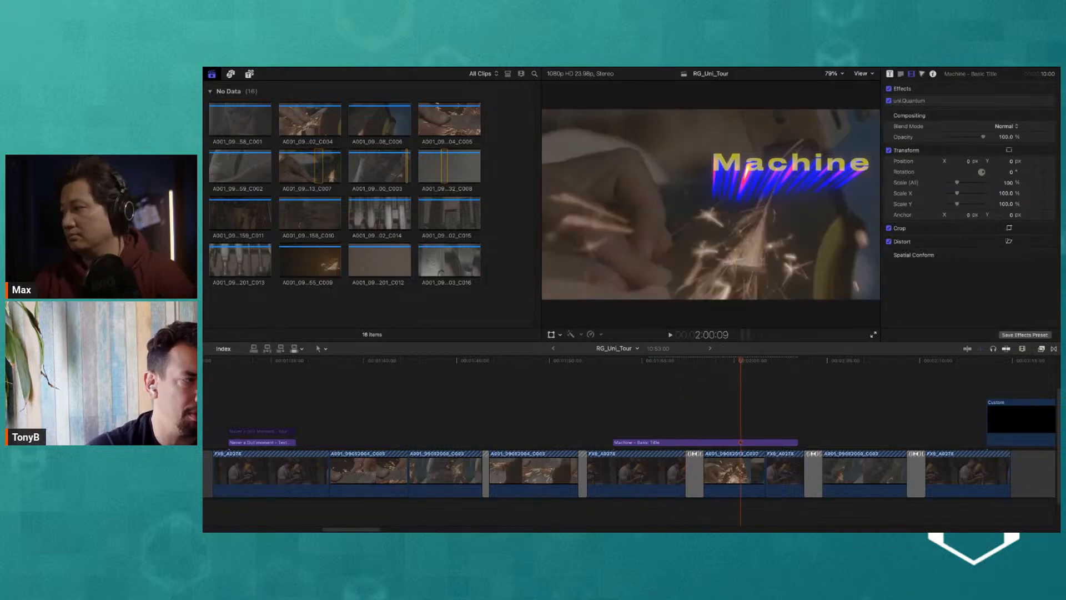
Step: Select Basic Title among the installed titles and paste the copied Custom clip into the main storyline at 2:00:09
click(254, 92)
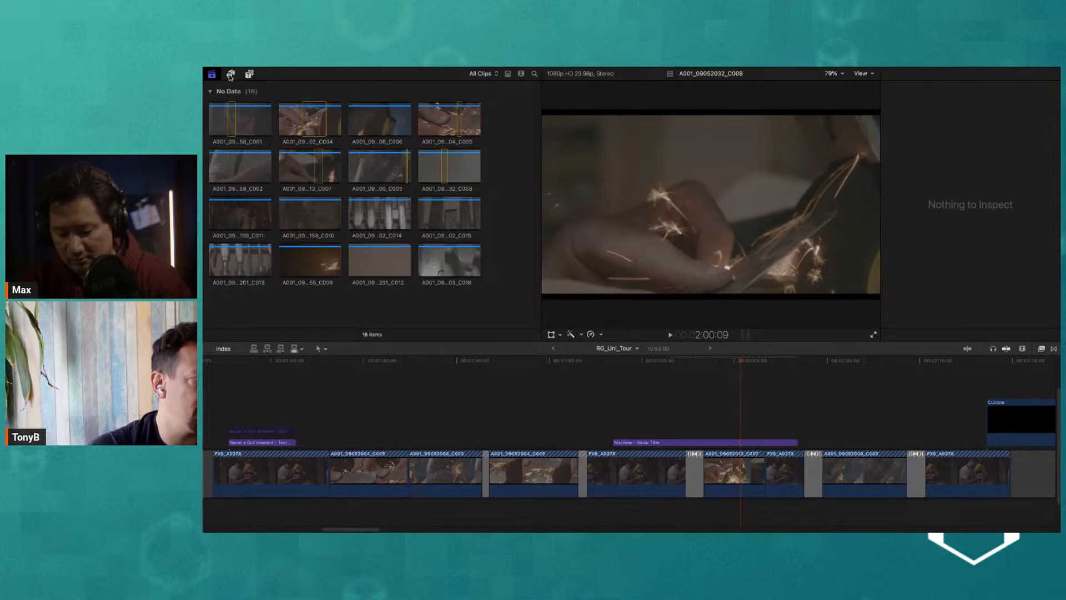
click(250, 74)
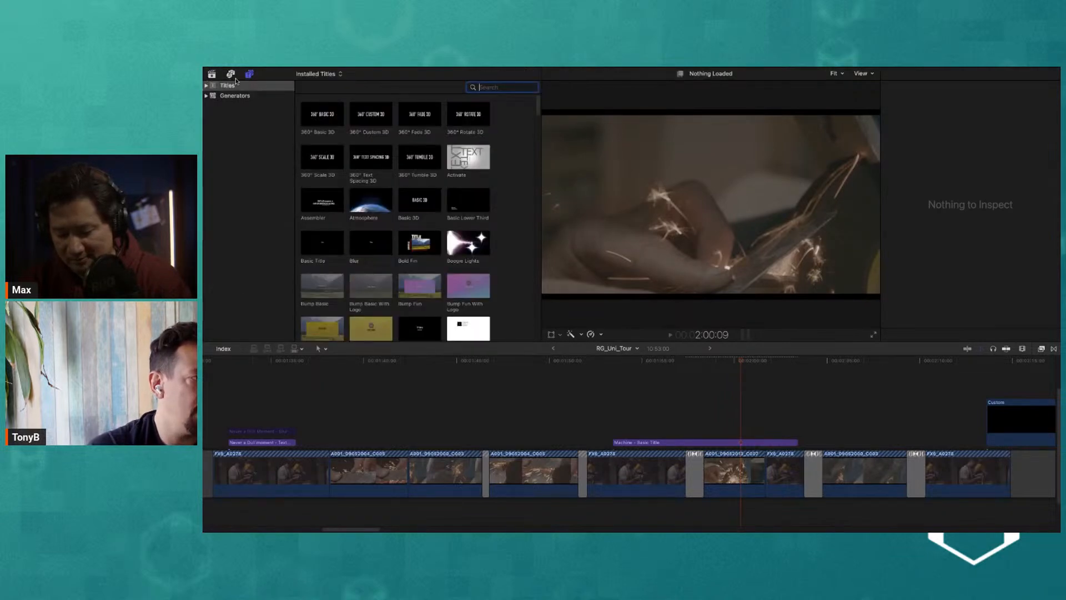
click(314, 244)
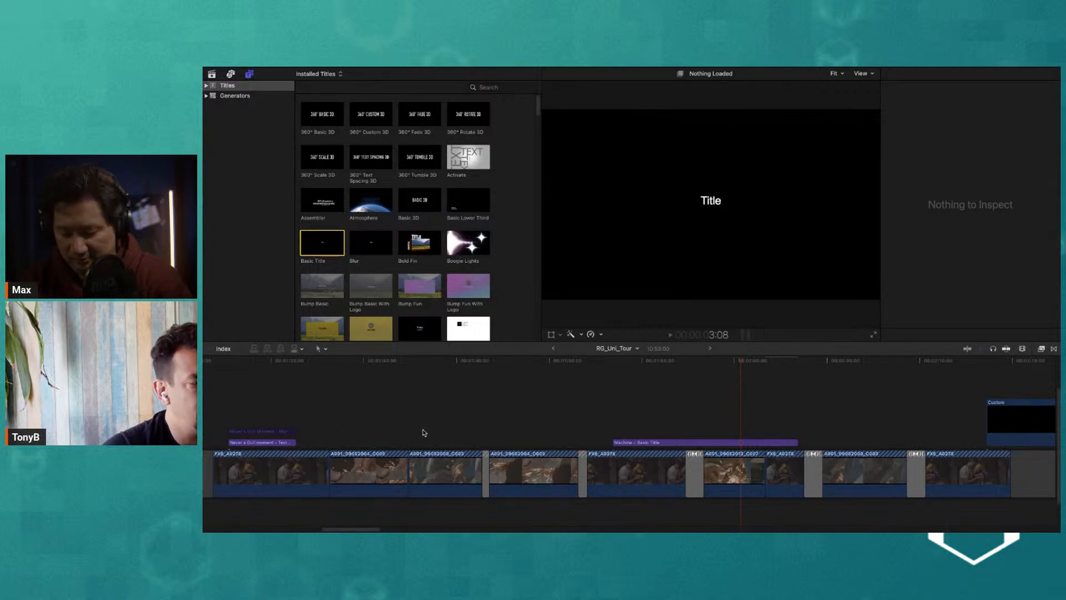
key(super+v)
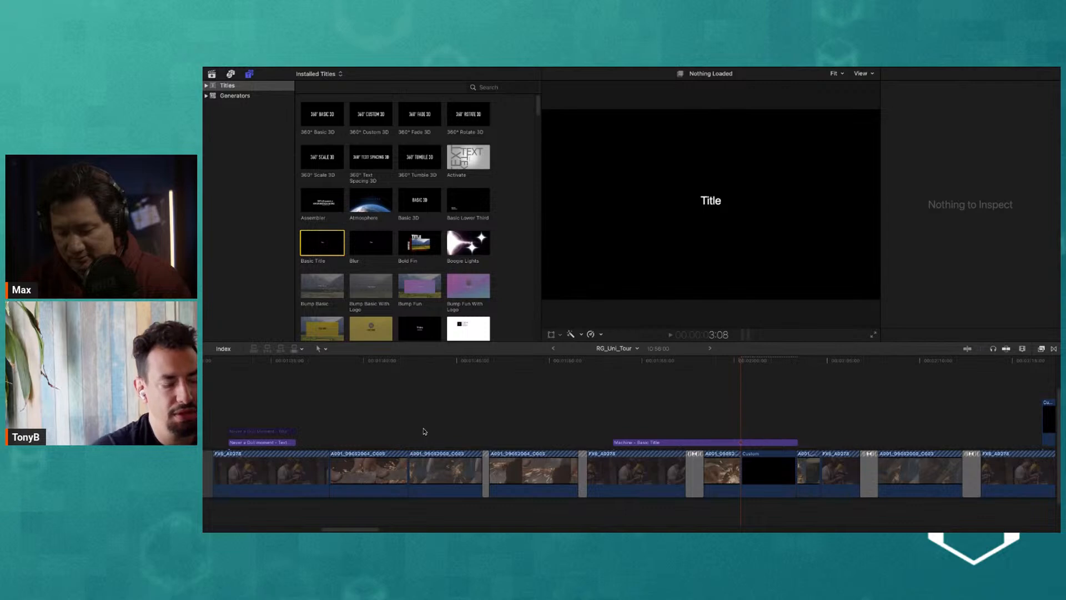
Step: Undo pasting the Custom clip into the storyline, and preview the Custom solid among the Solids generators
key(super+z)
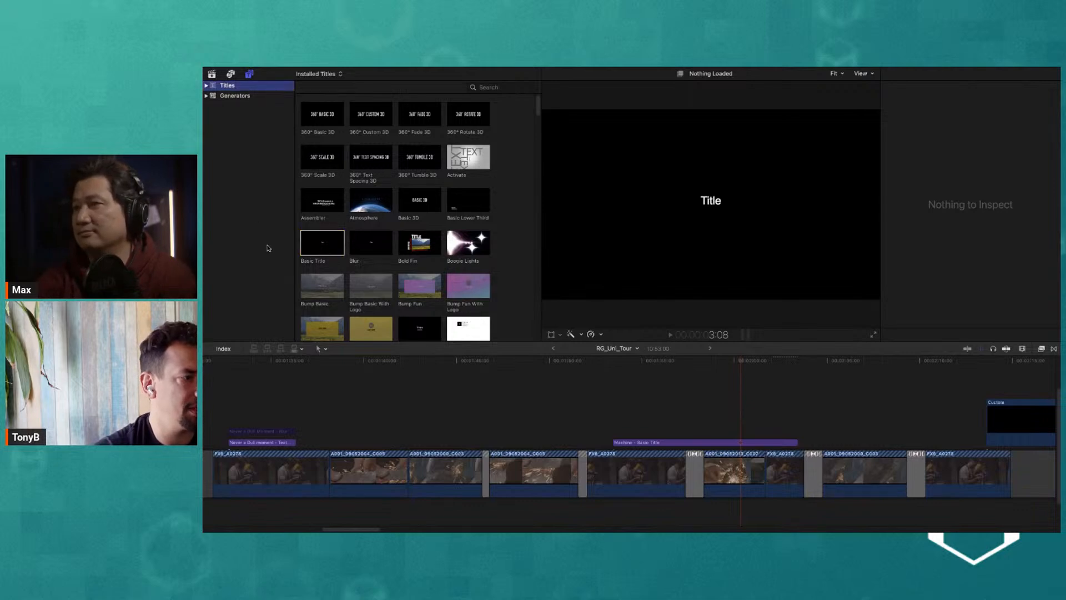
click(234, 96)
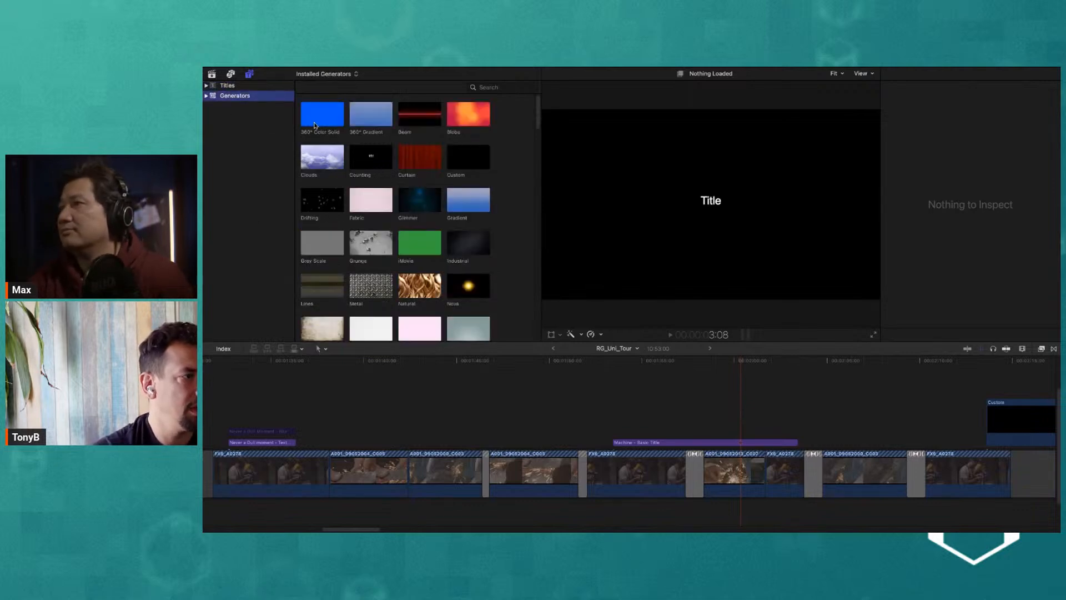
click(206, 96)
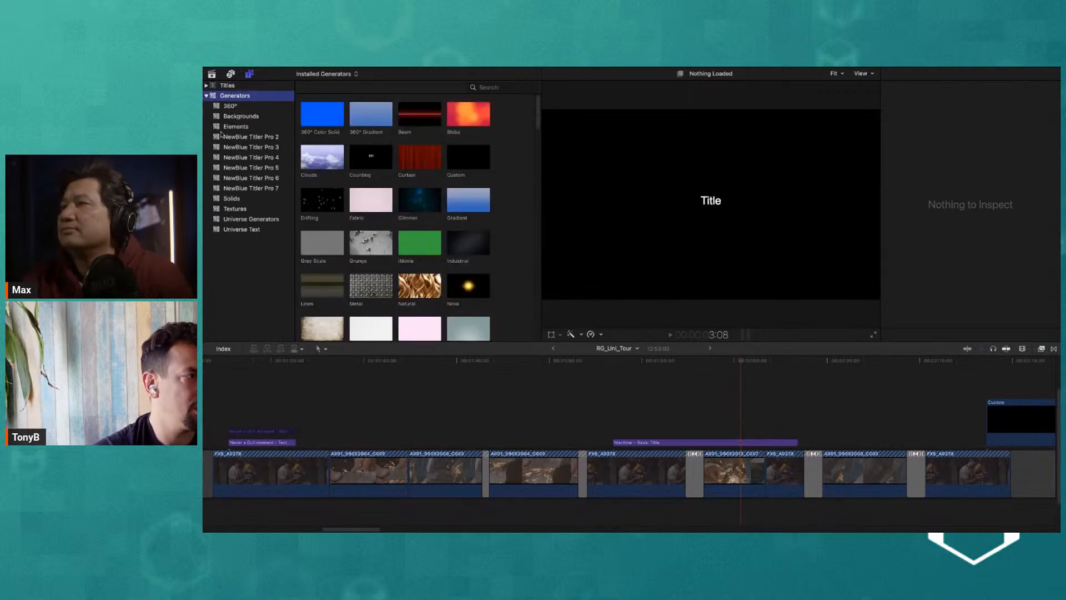
click(232, 199)
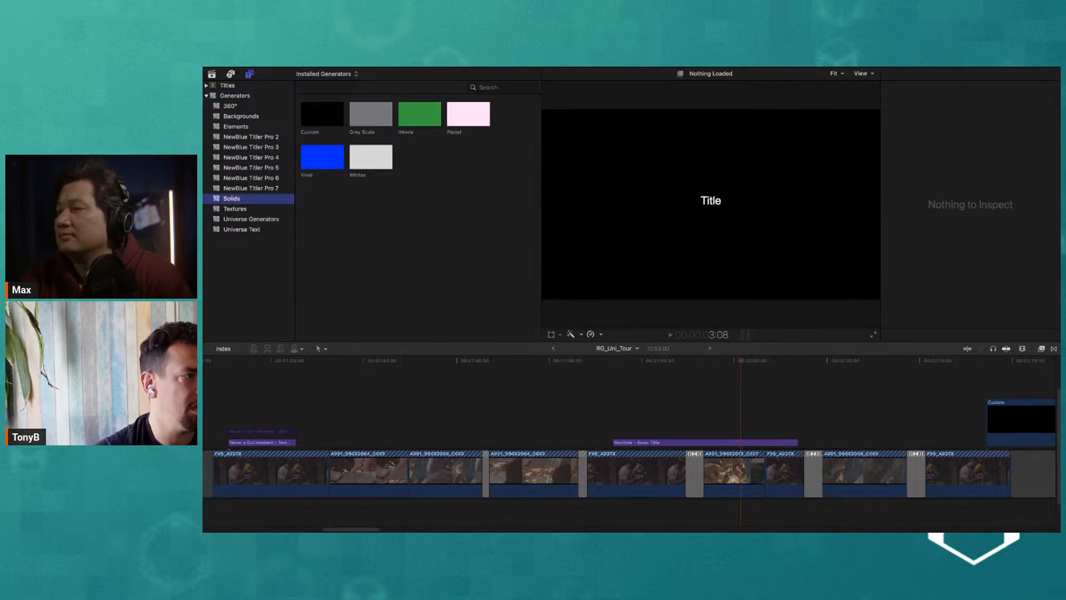
click(250, 75)
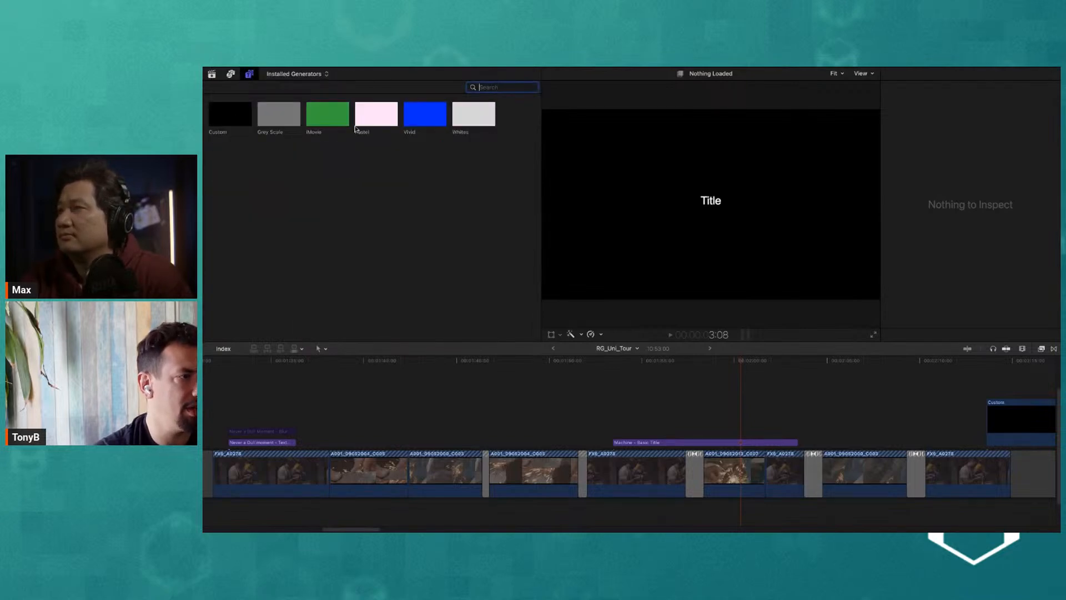
click(230, 124)
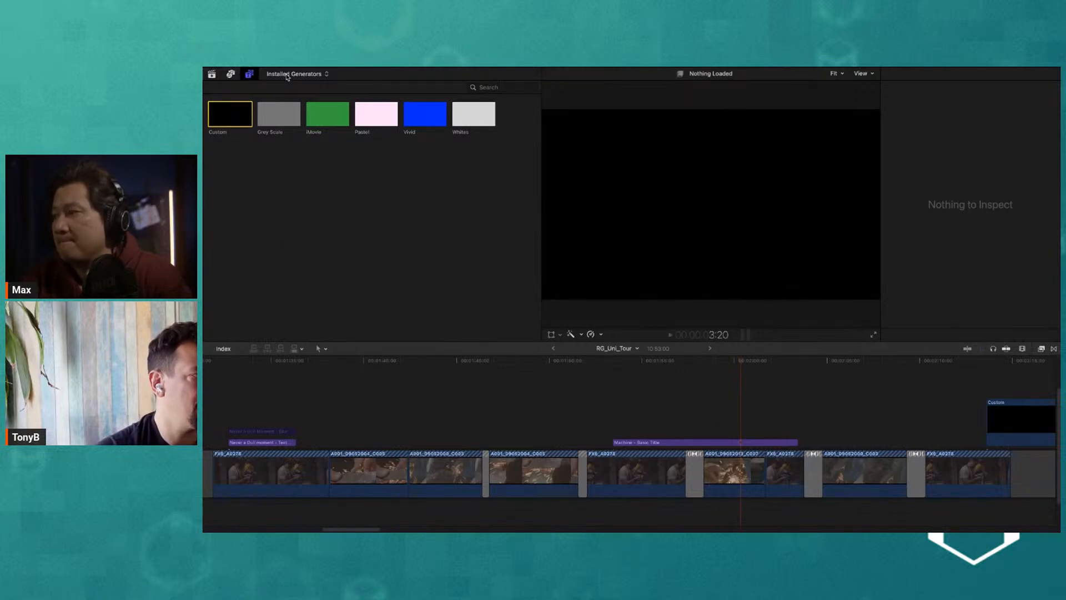
Step: Connect a Basic Title from the installed titles above the clips at 1:44:11
click(249, 74)
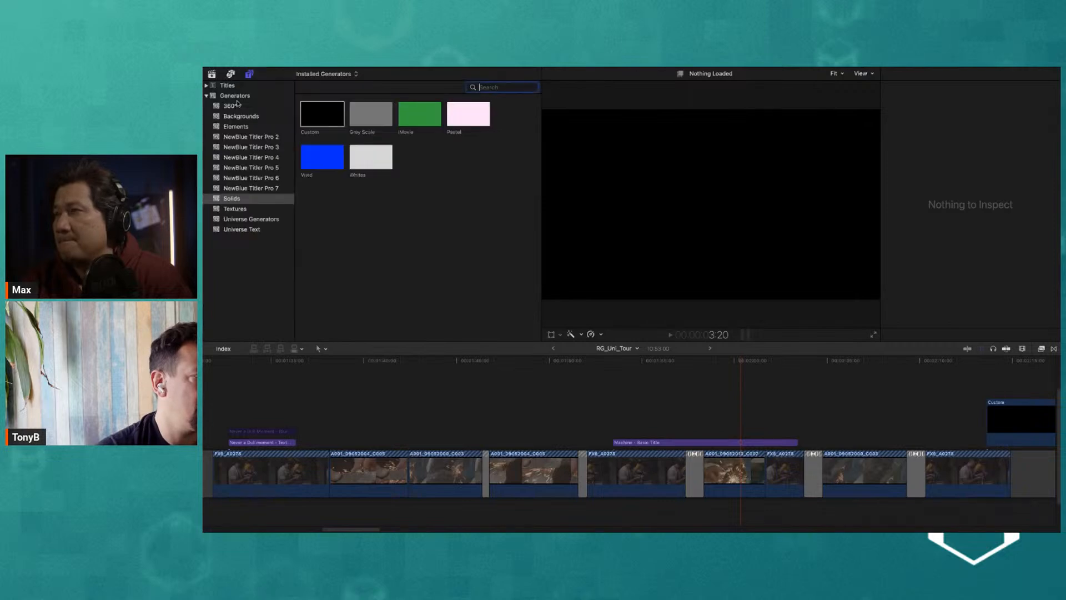
click(235, 86)
click(207, 96)
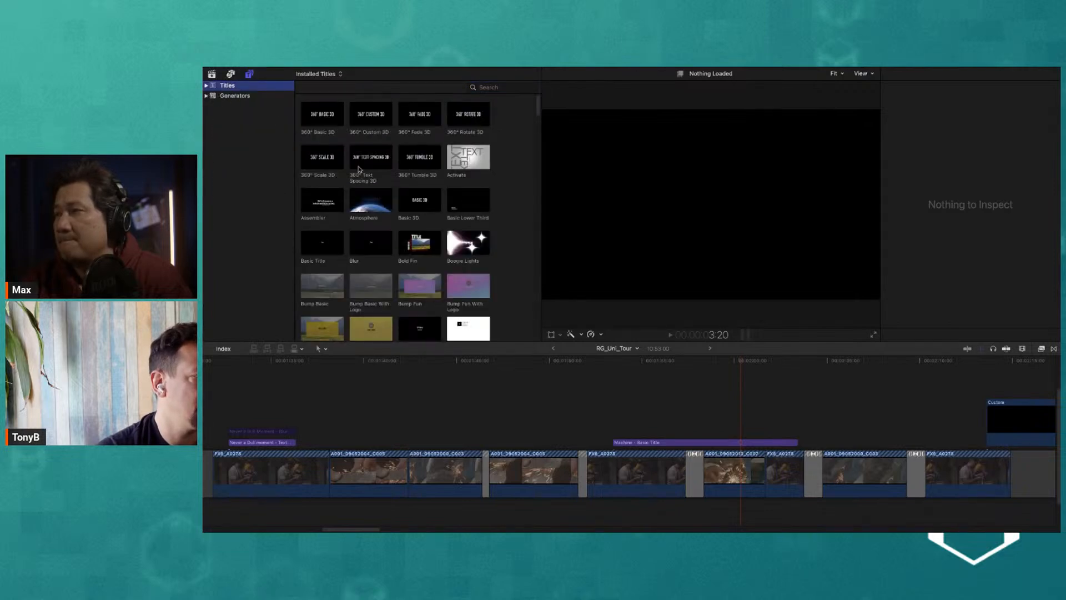
click(323, 246)
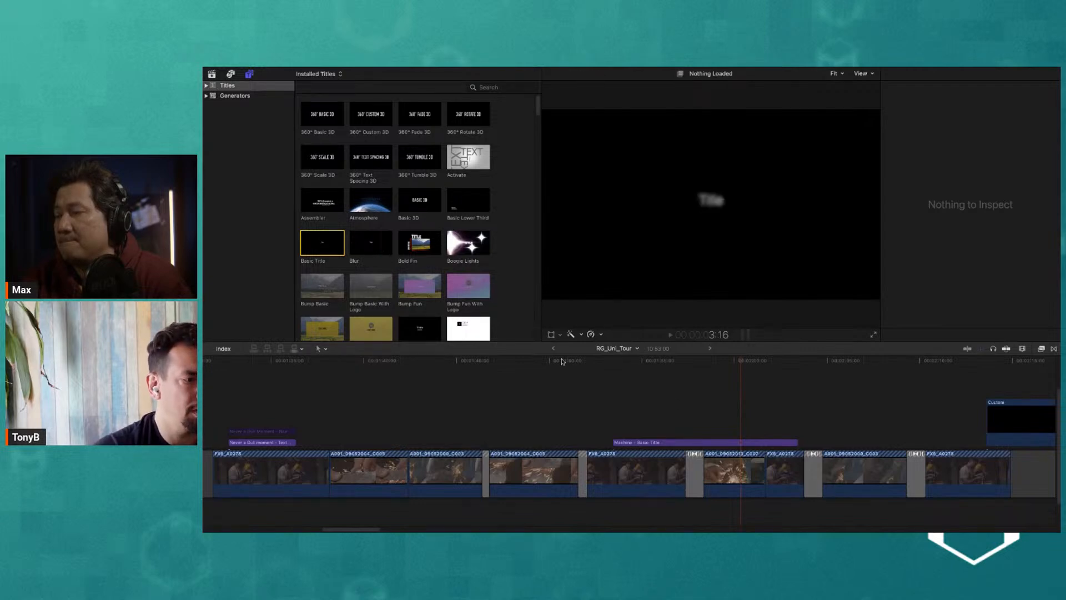
click(520, 363)
click(446, 362)
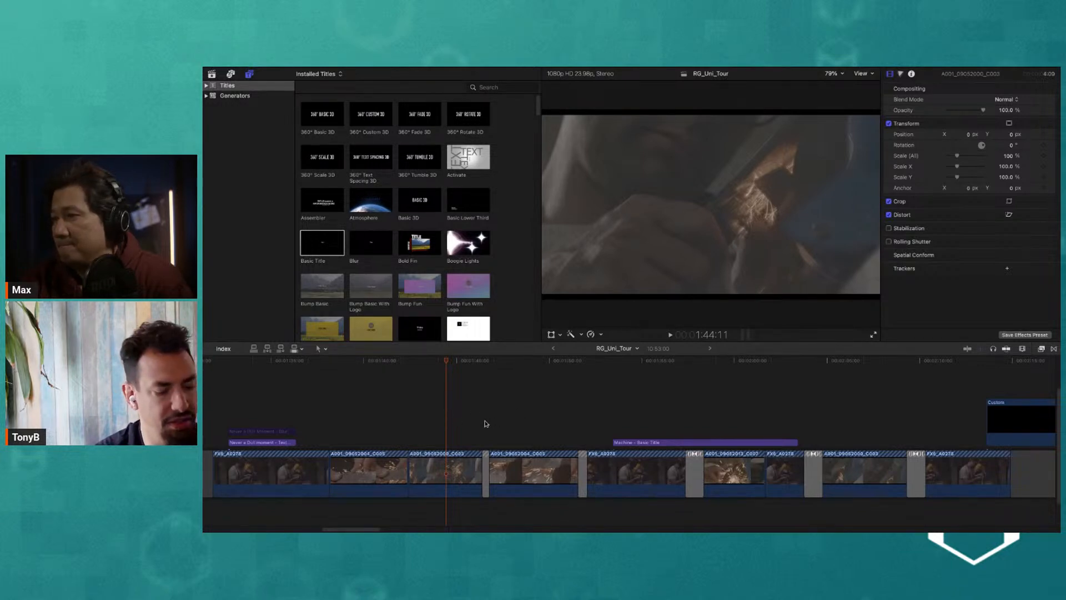
key(q)
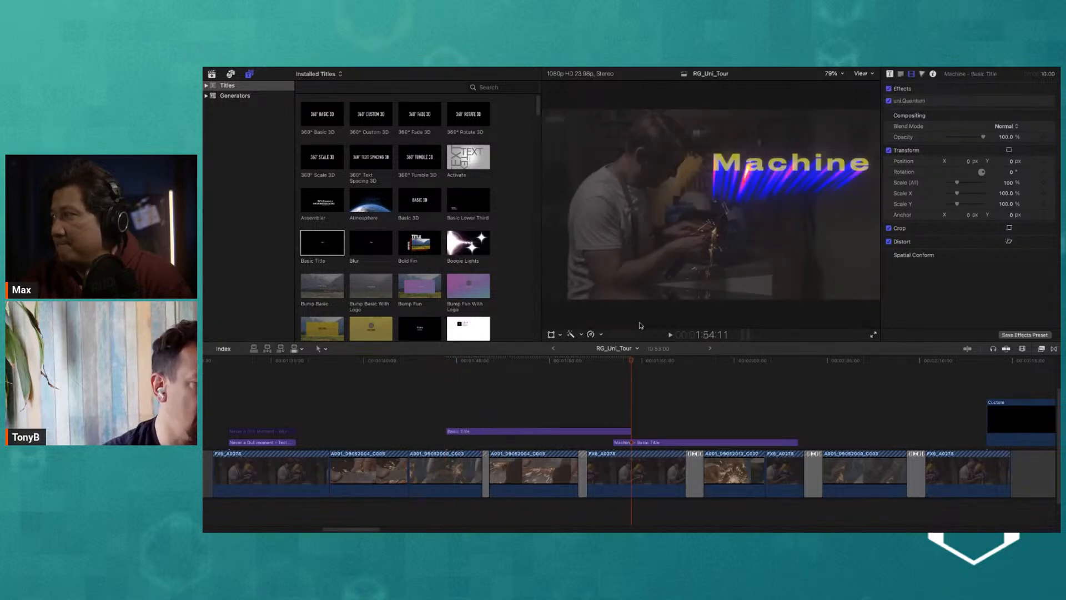
Step: Move the new Basic Title about four seconds earlier in the timeline, directly above the storyline clips
click(577, 432)
drag(577, 432, 521, 444)
drag(402, 364, 422, 383)
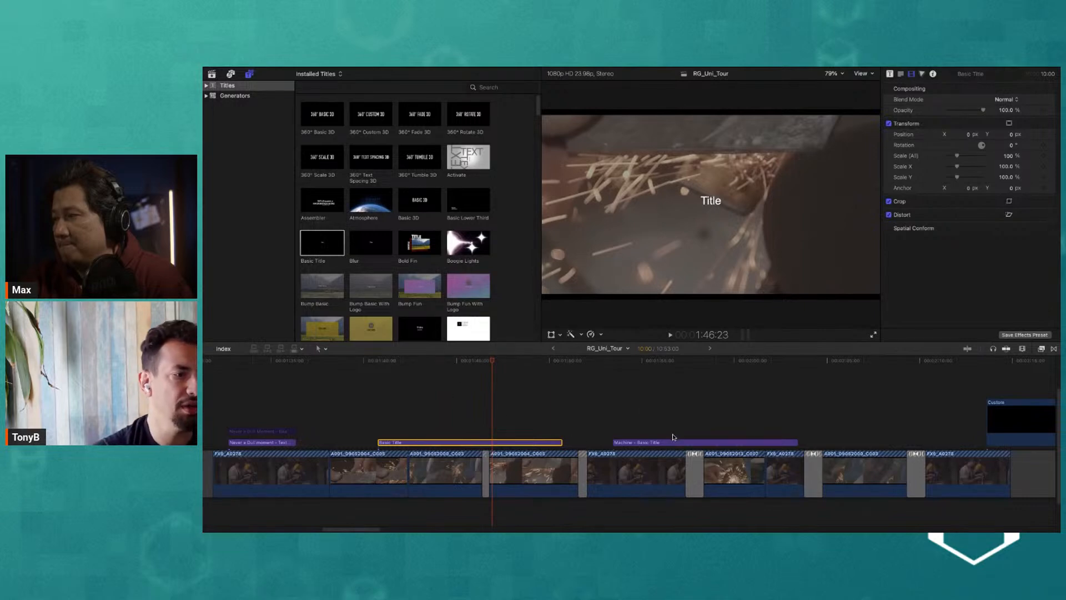
Step: Change the new Basic Title's text to SPARKS
click(674, 443)
click(440, 361)
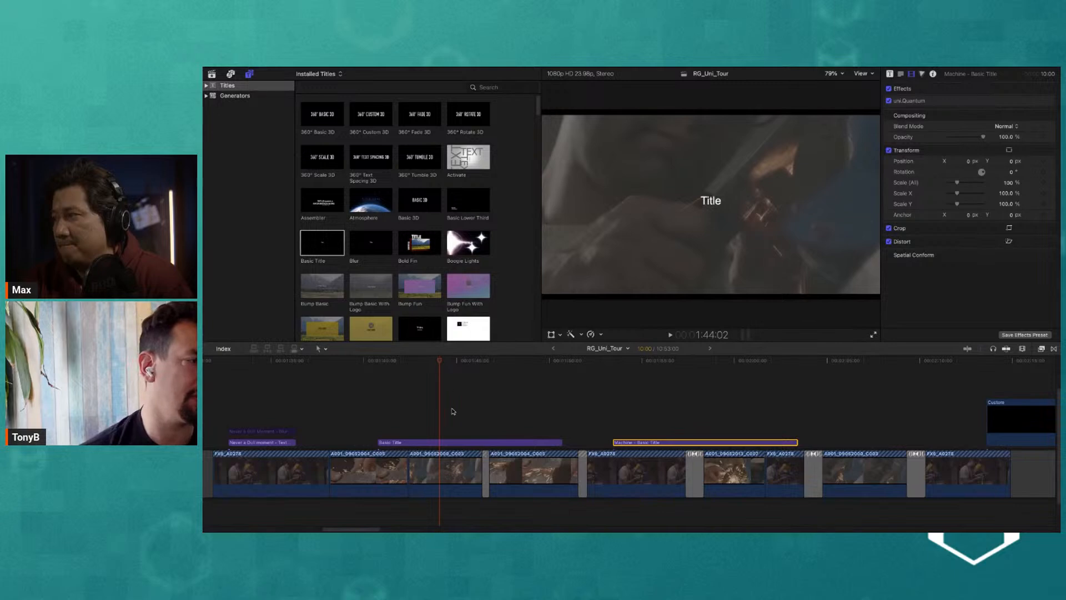
click(453, 443)
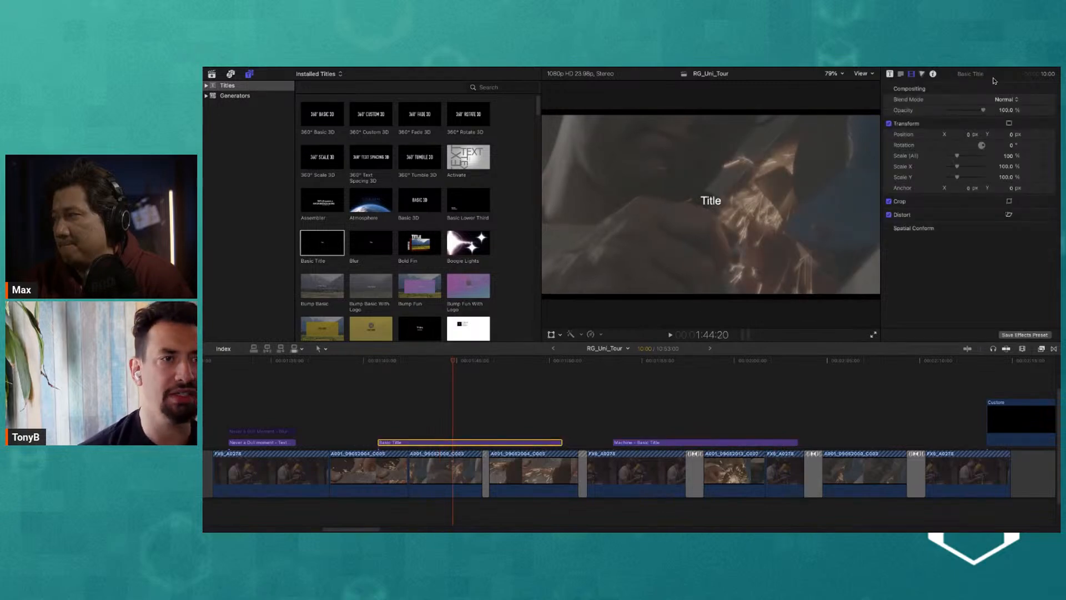
click(890, 74)
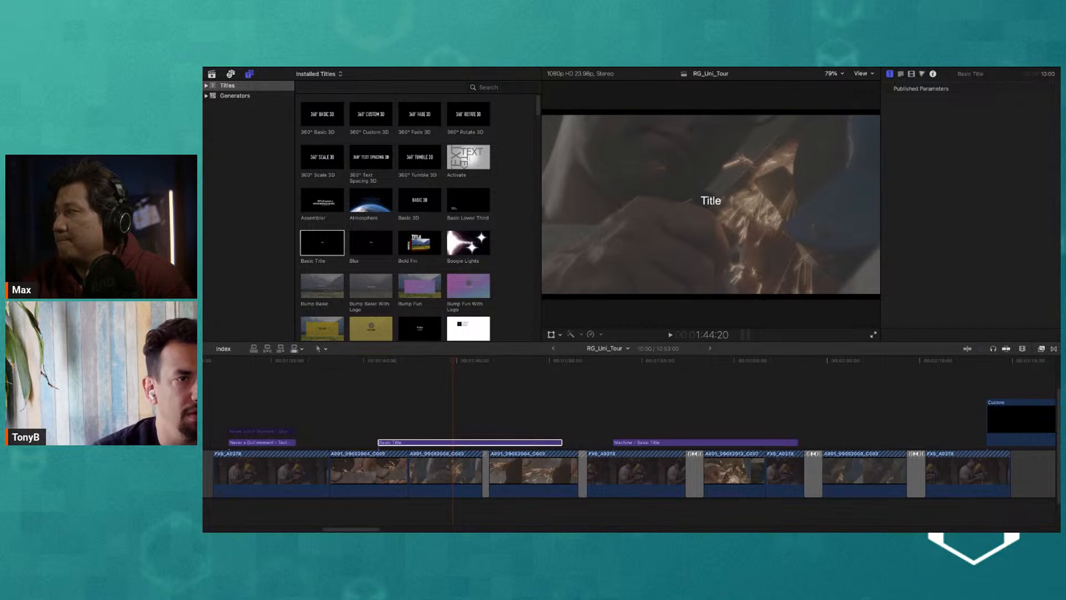
click(902, 75)
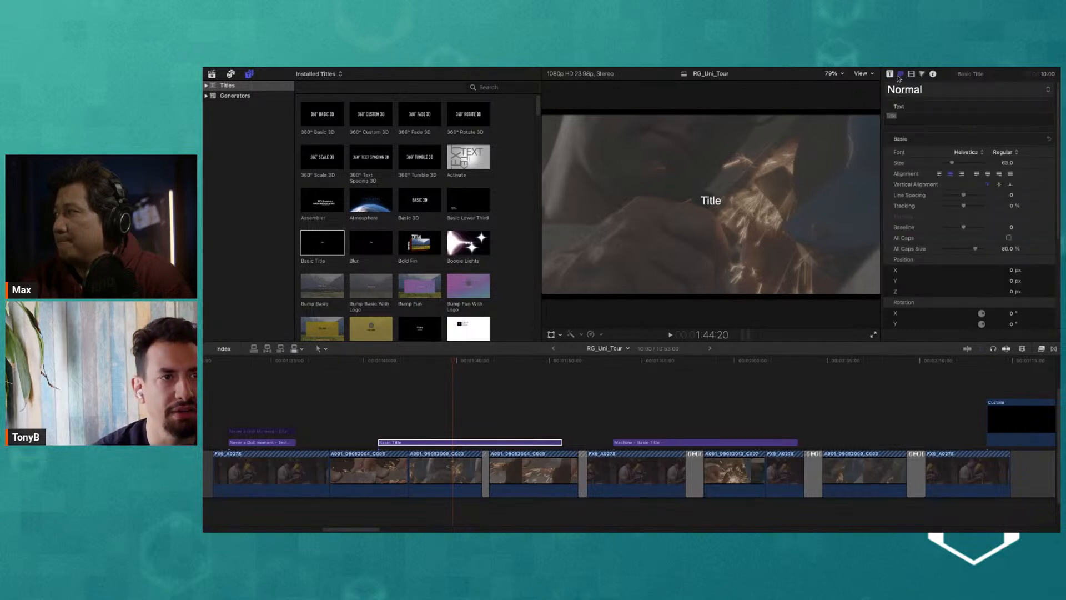
click(909, 117)
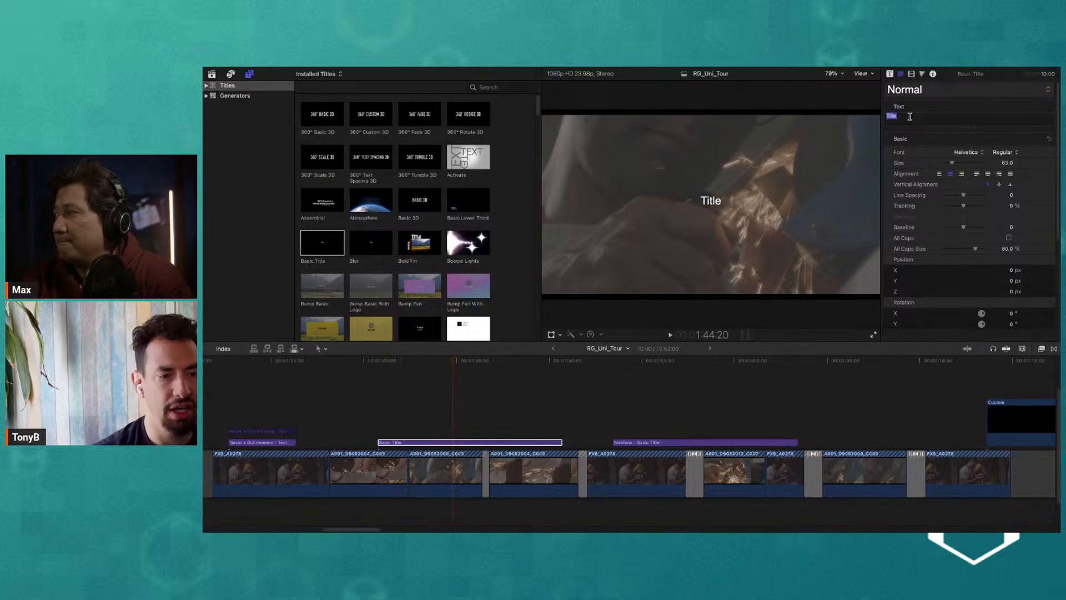
text(SPARKS)
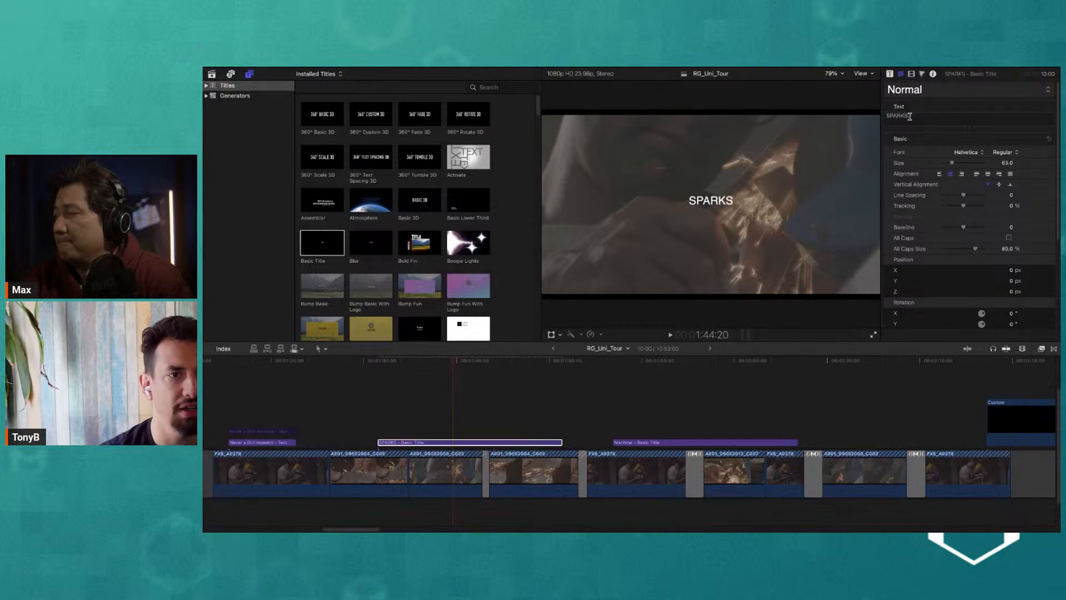
Step: Format the SPARKS title in Impact at size 168, with the tracking widened to about 35%
click(981, 154)
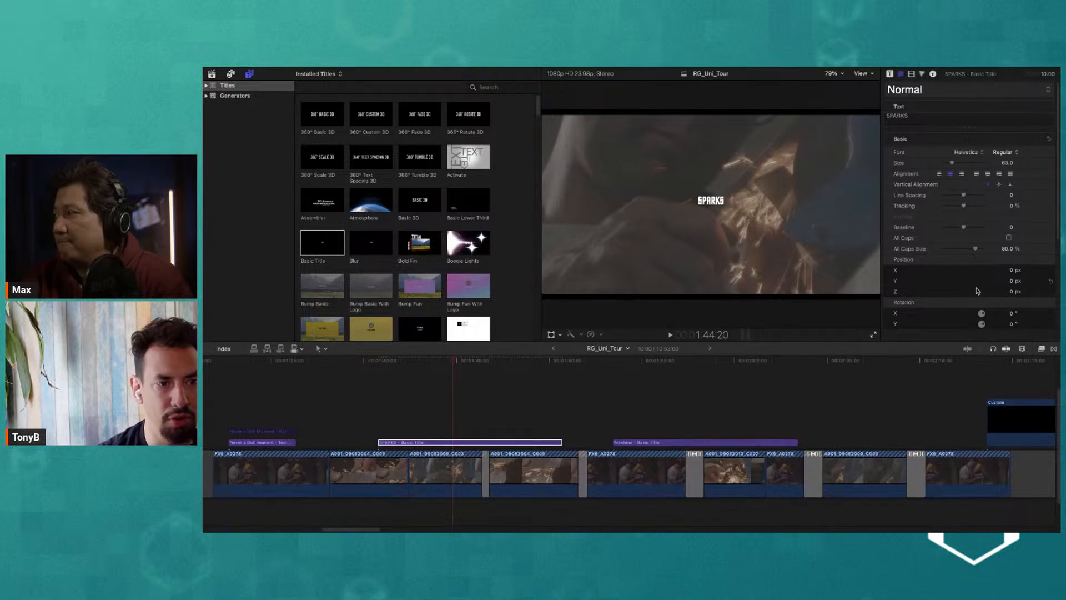
click(967, 349)
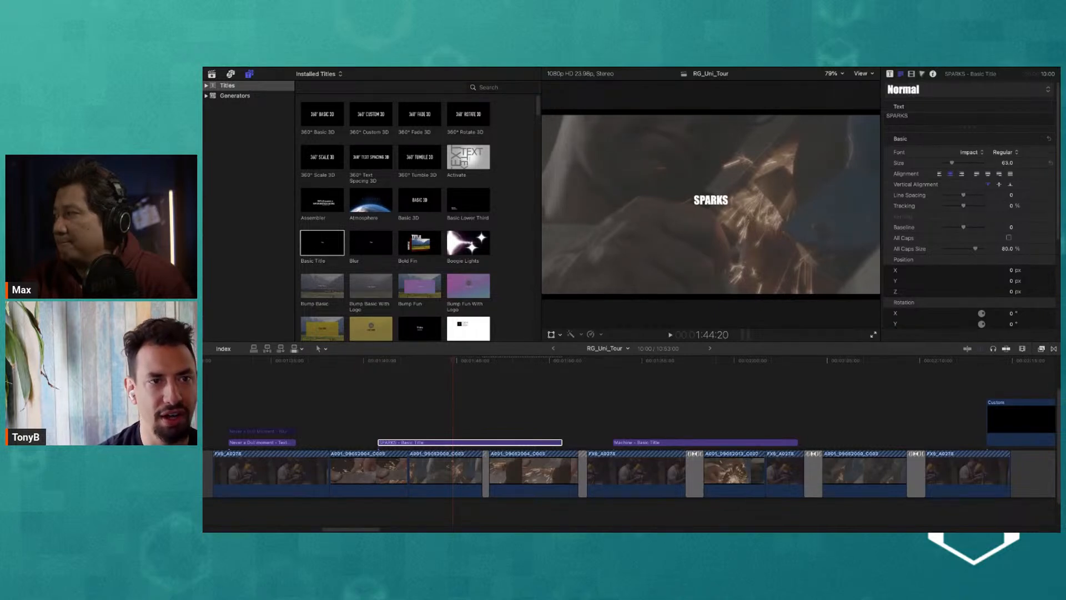
drag(957, 164, 970, 164)
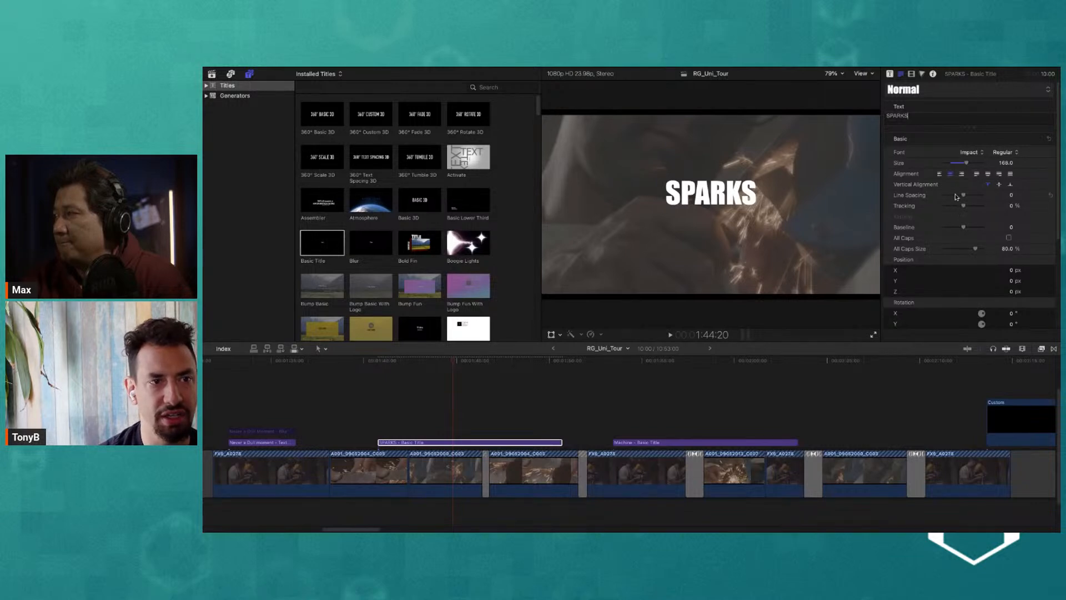
drag(966, 204, 970, 206)
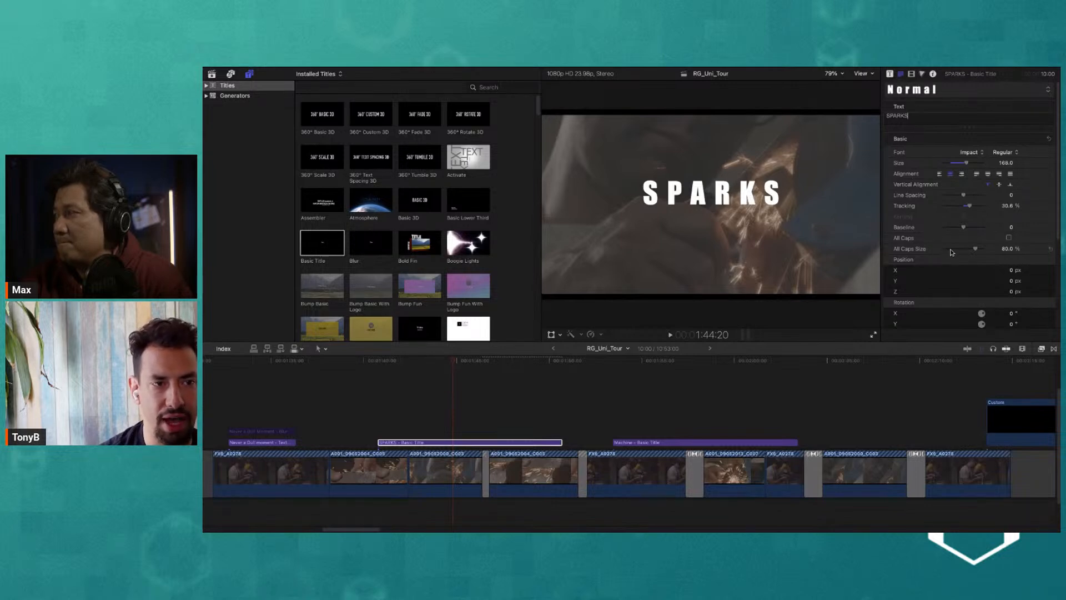
Step: Add a drop shadow to the SPARKS title with a distance of about 18 and an angle of about 233°
scroll(942, 251, down, 5)
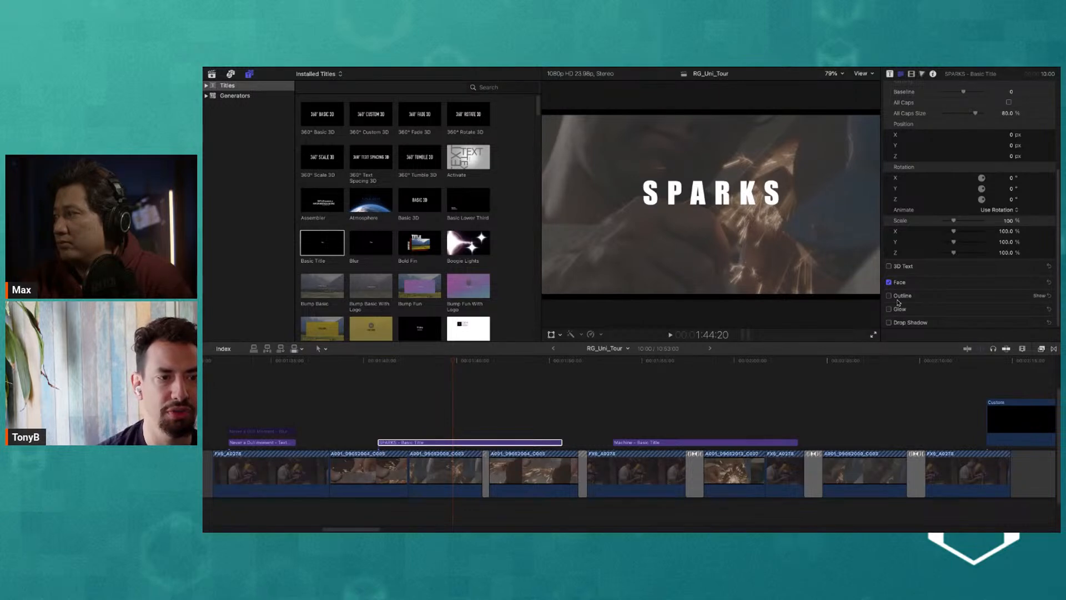
click(889, 323)
scroll(984, 314, down, 3)
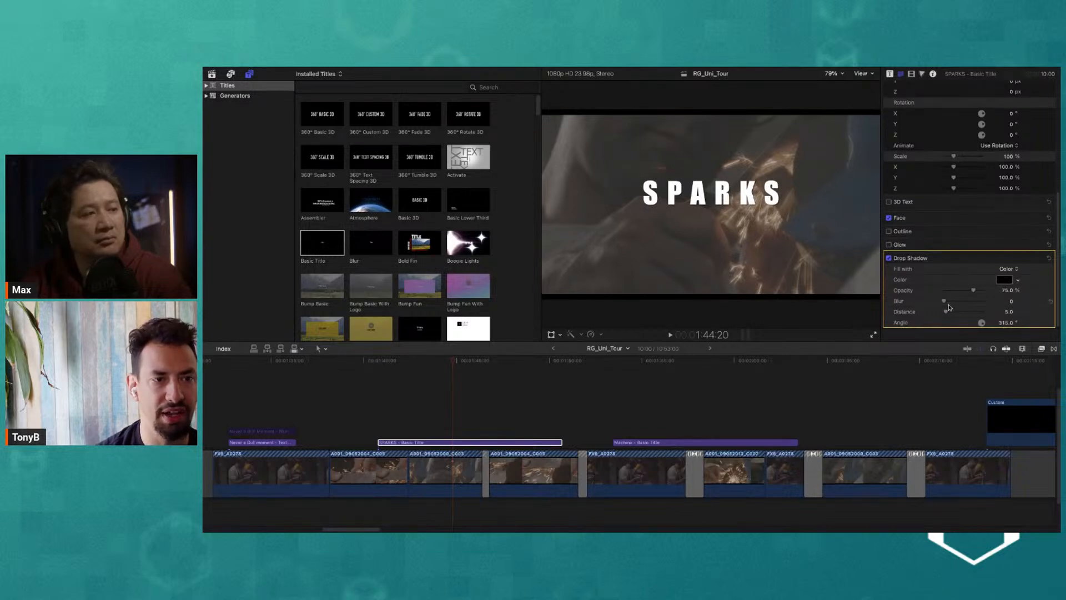
drag(946, 315, 953, 316)
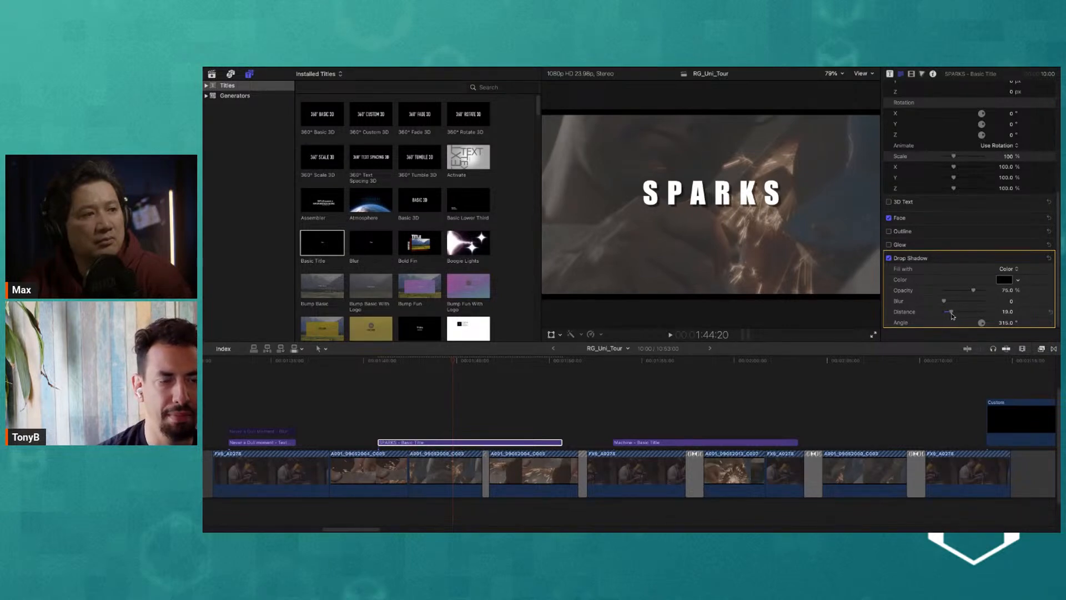
drag(982, 323, 978, 331)
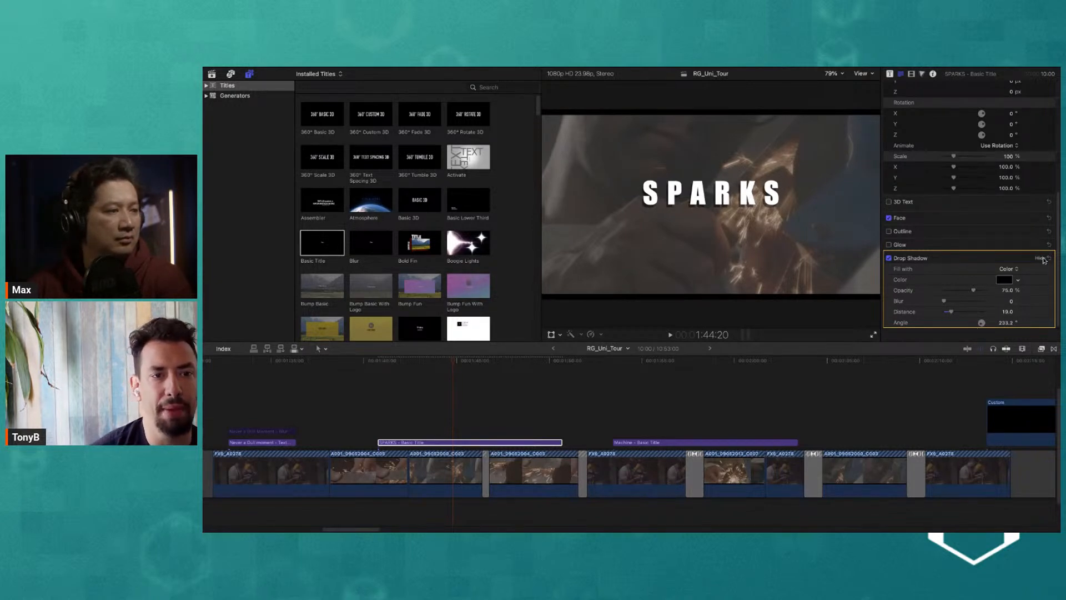
click(1041, 258)
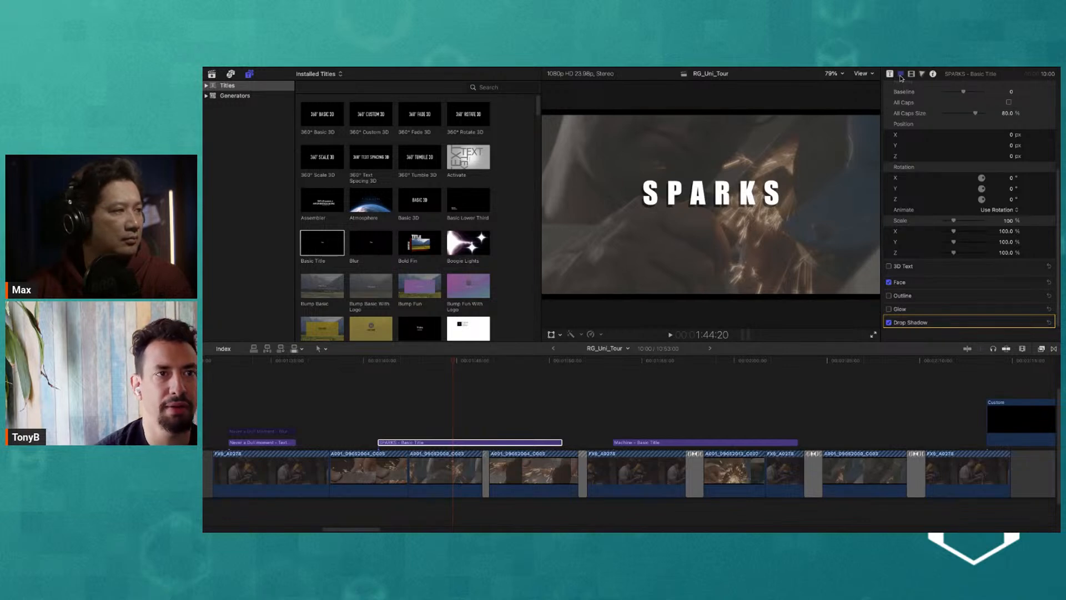
Step: Look through the Universe Text, Glow, Motion Graphics and Stylize effects for one that suits the SPARKS title
click(912, 75)
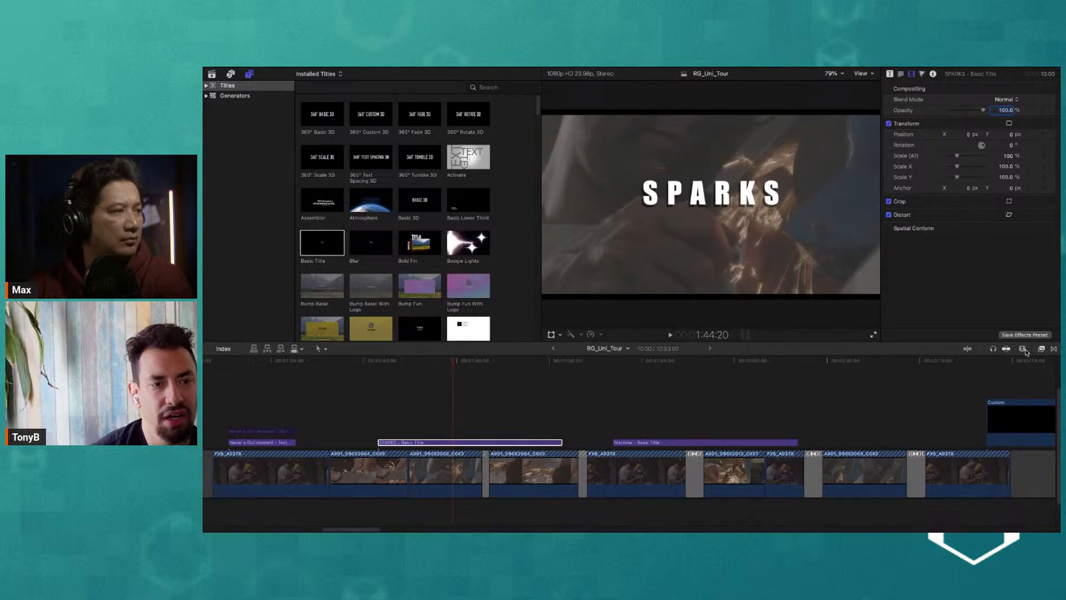
click(1042, 349)
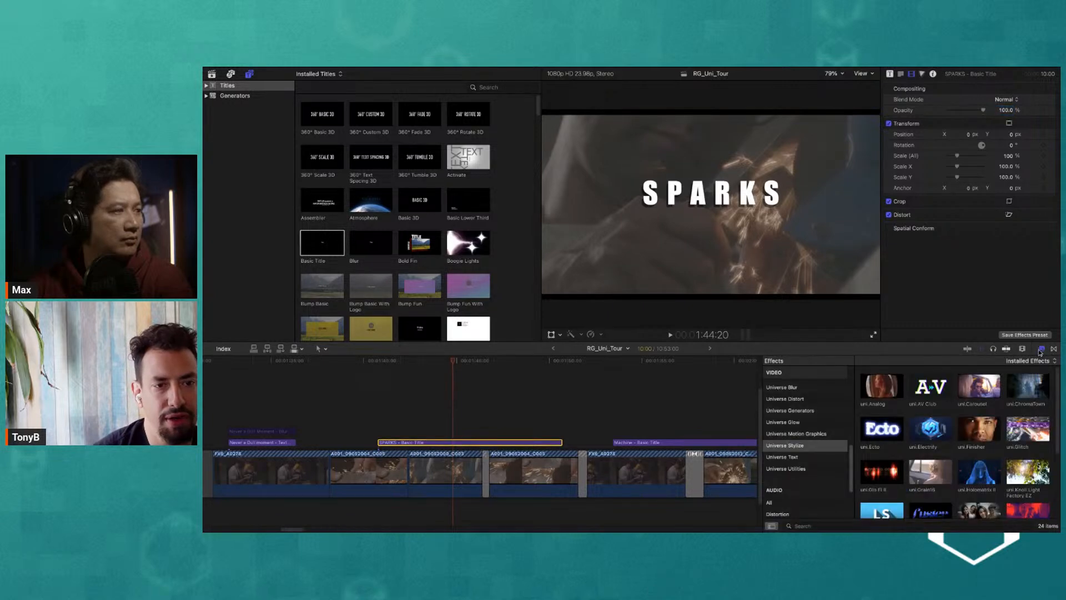
click(802, 457)
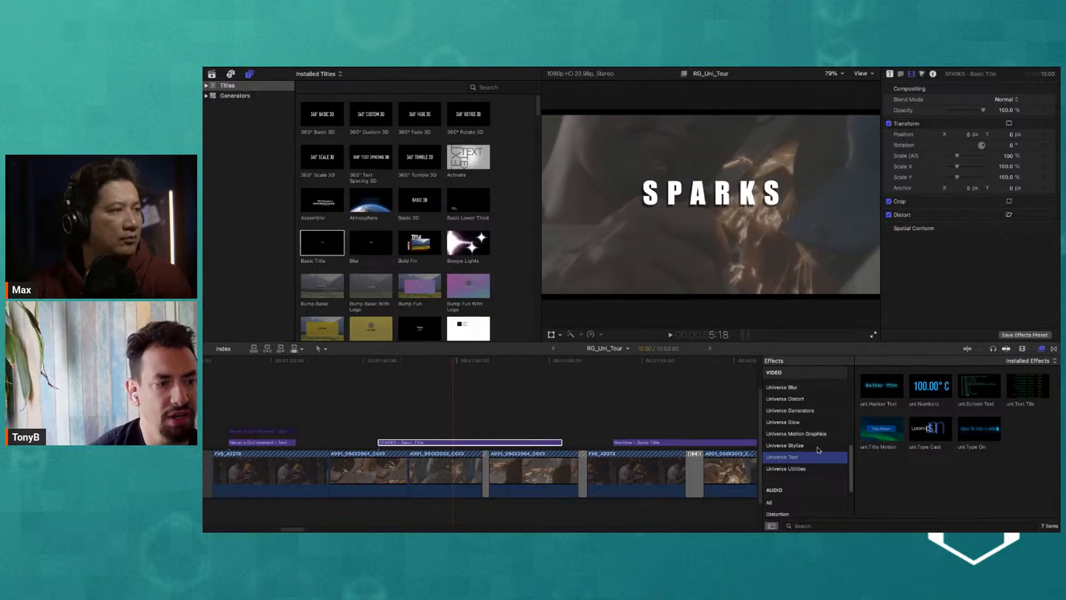
click(817, 447)
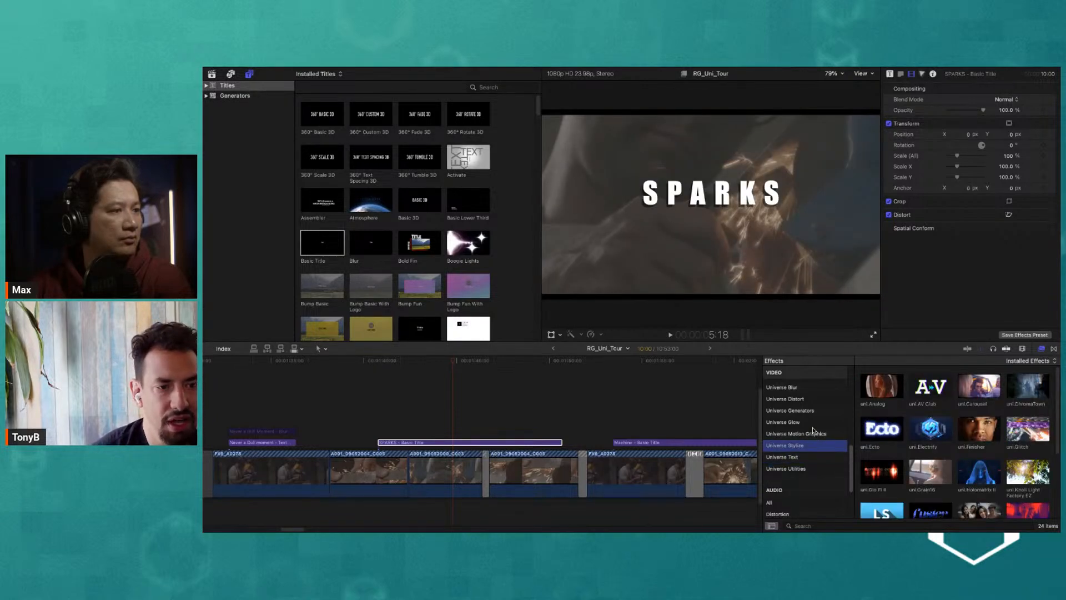
click(813, 422)
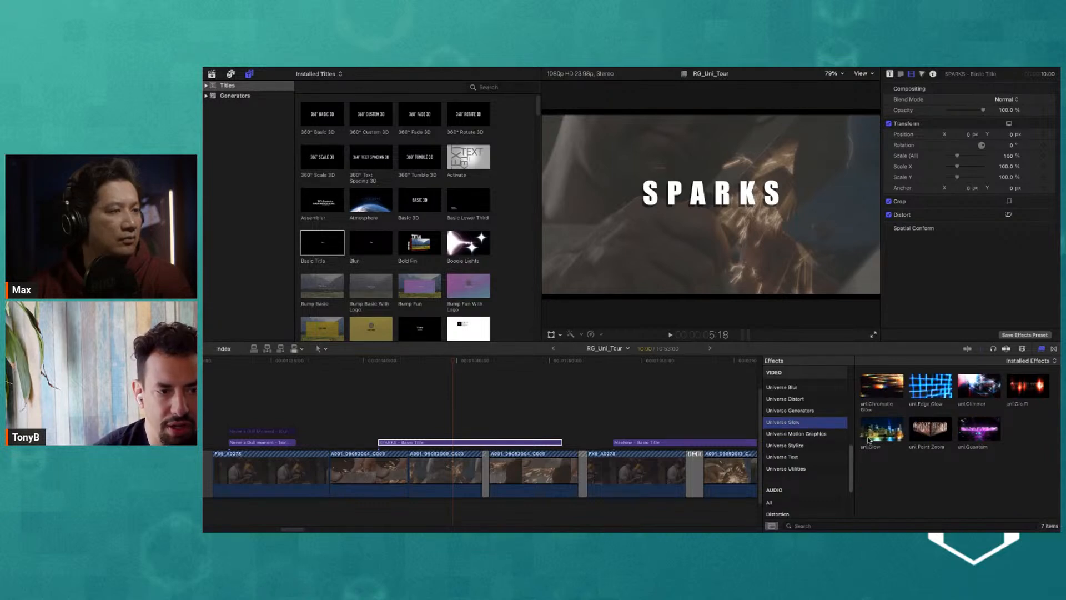
click(808, 434)
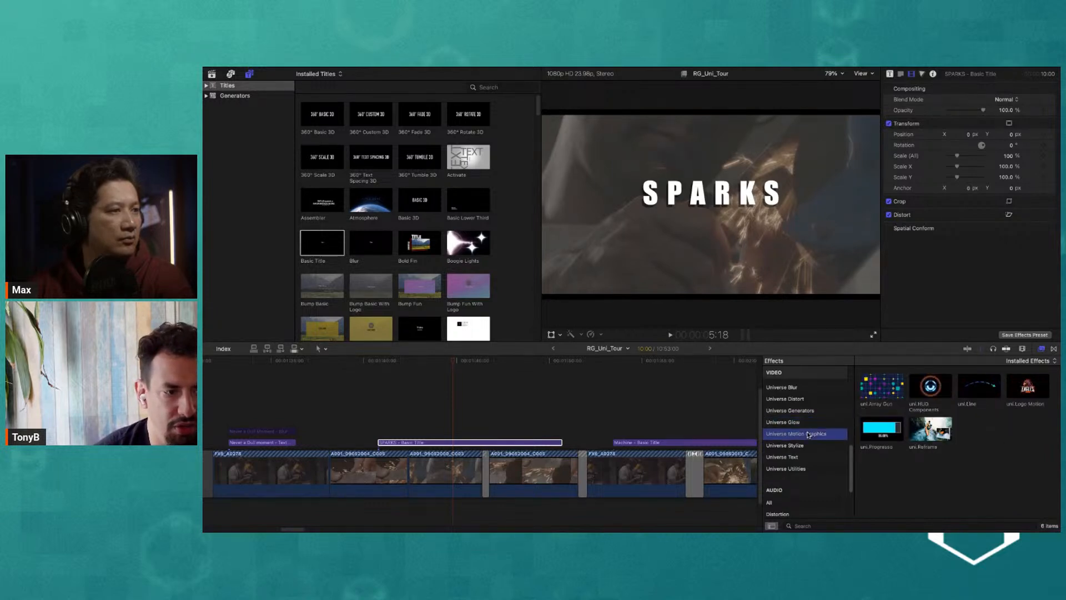
click(795, 445)
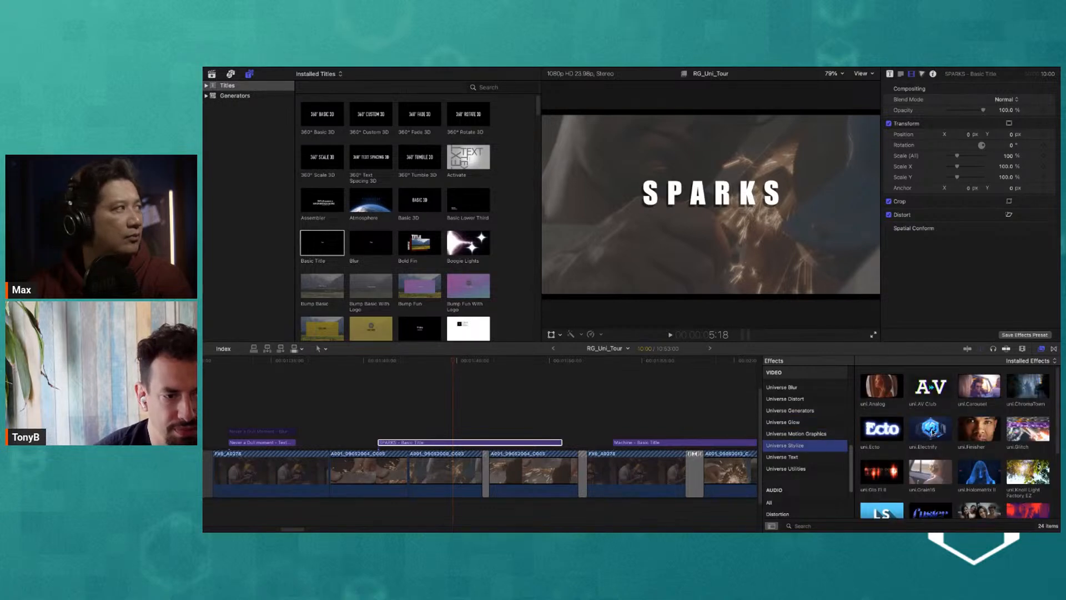
scroll(935, 432, down, 2)
scroll(935, 433, down, 1)
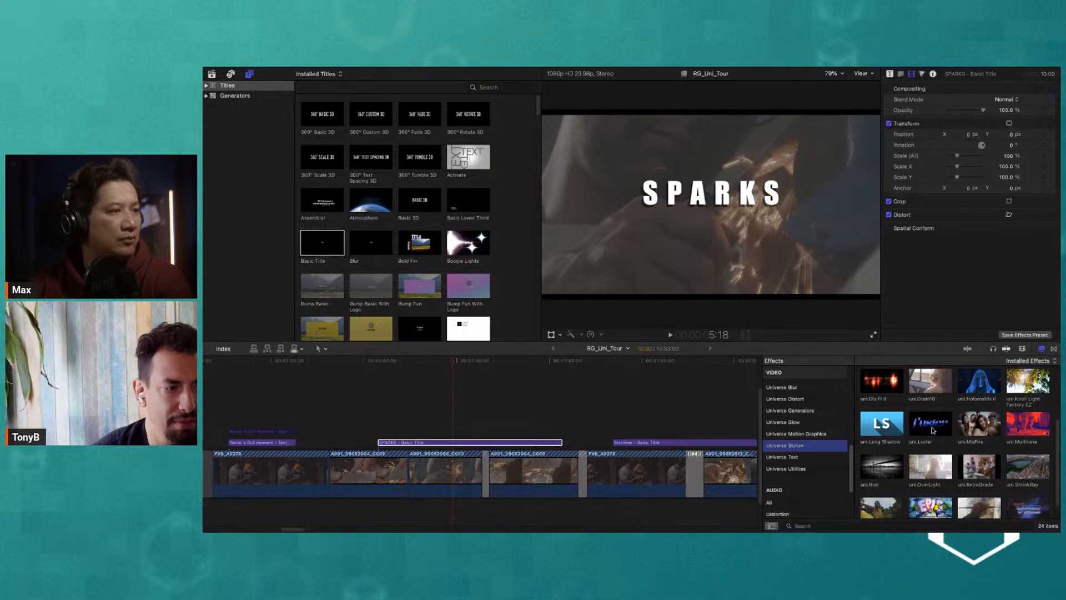
Step: Apply the uni.Luster effect to the SPARKS title, reposition its two gradient color points and scrub through the title to check it
double_click(933, 430)
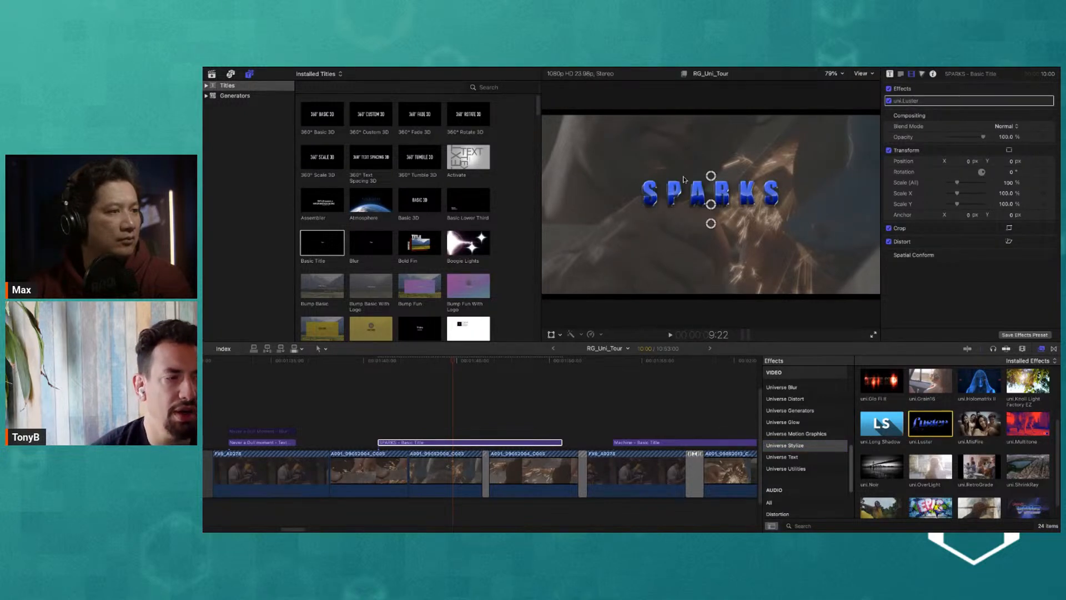
mouse_move(712, 173)
mouse_down()
mouse_move(714, 158)
mouse_move(714, 167)
mouse_up()
mouse_move(711, 223)
mouse_down()
mouse_move(711, 238)
mouse_move(713, 210)
mouse_up()
click(445, 362)
click(469, 361)
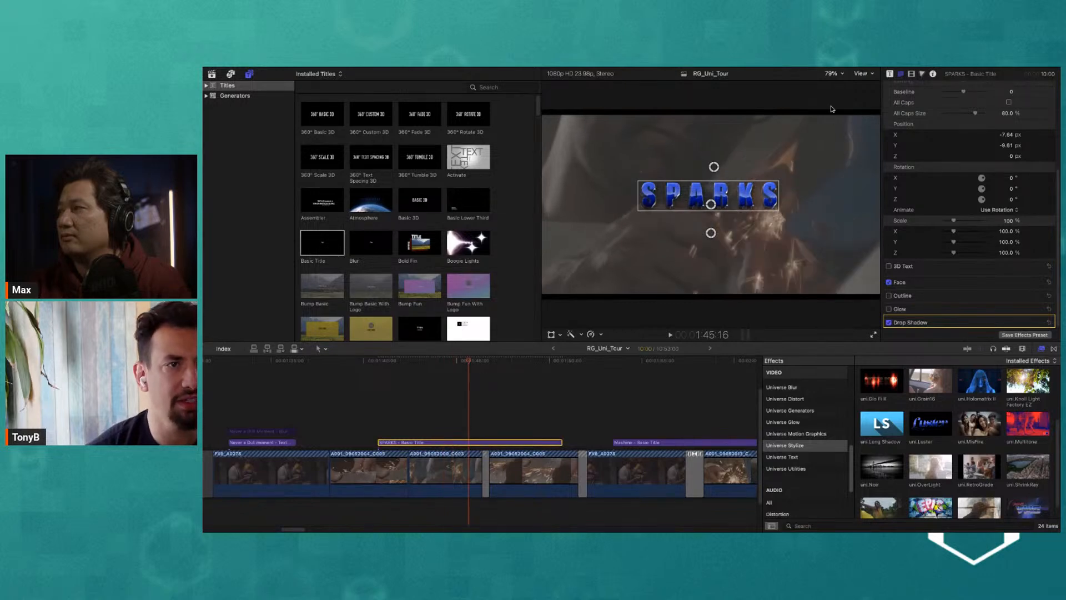
Step: Give uni.Luster a brown and orange gradient look and spread its two color points to about Y 0.22 and -0.18
click(901, 74)
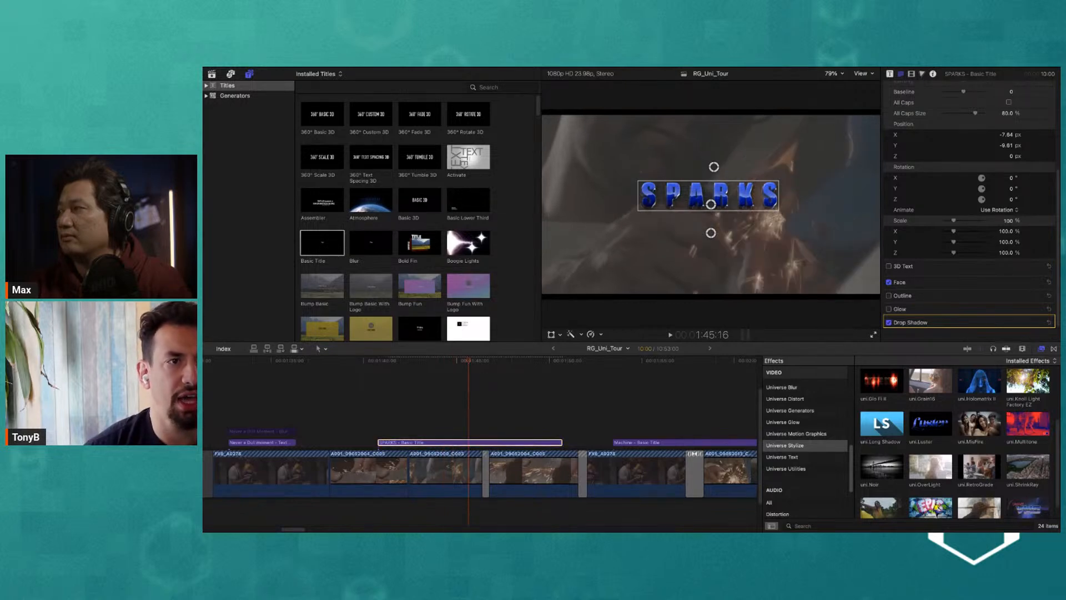
click(901, 75)
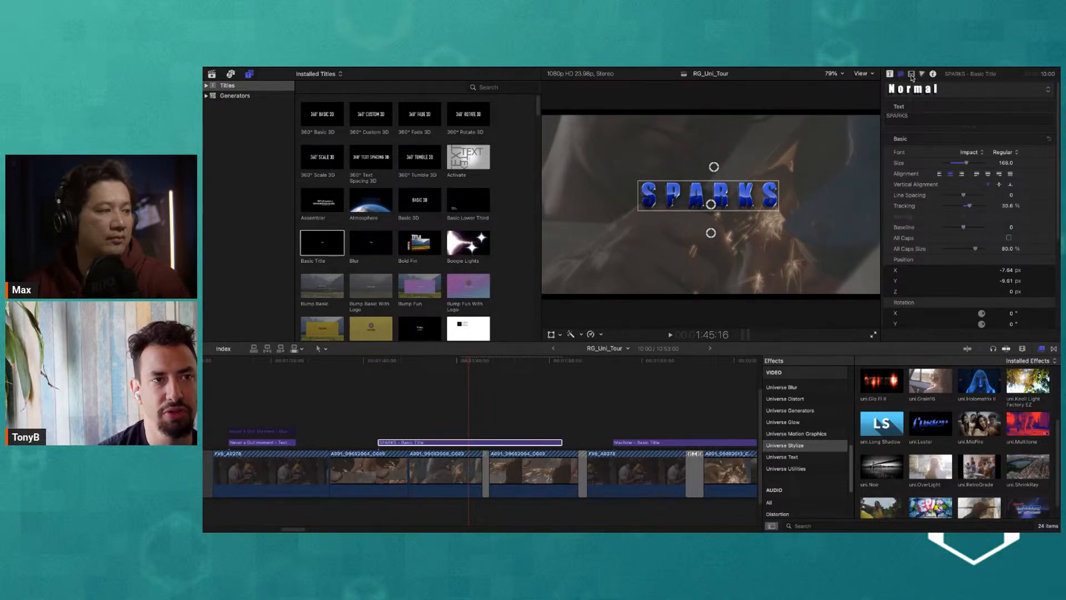
click(912, 75)
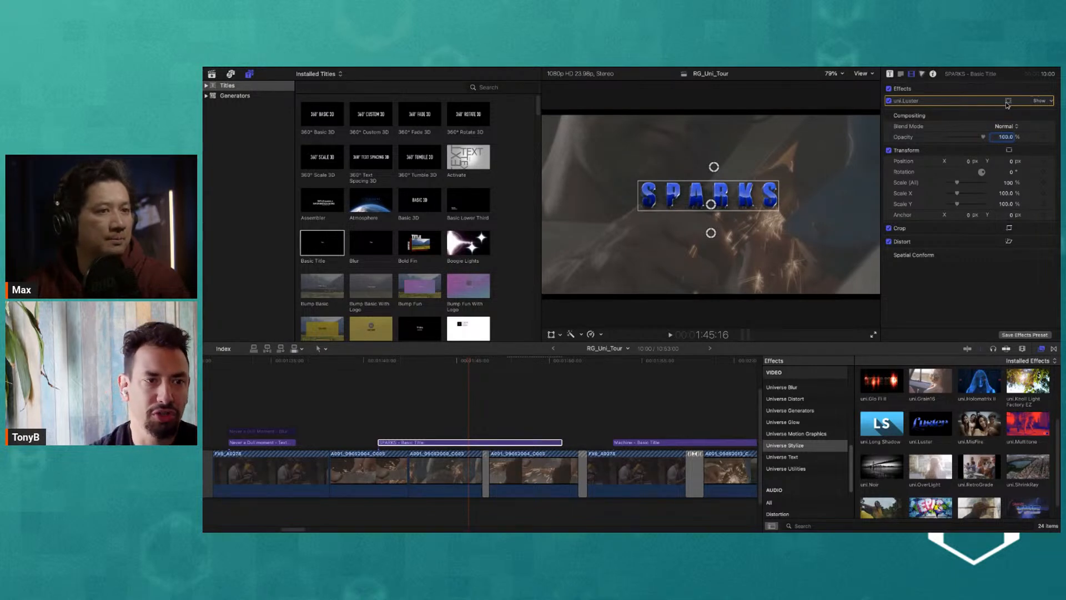
click(1040, 101)
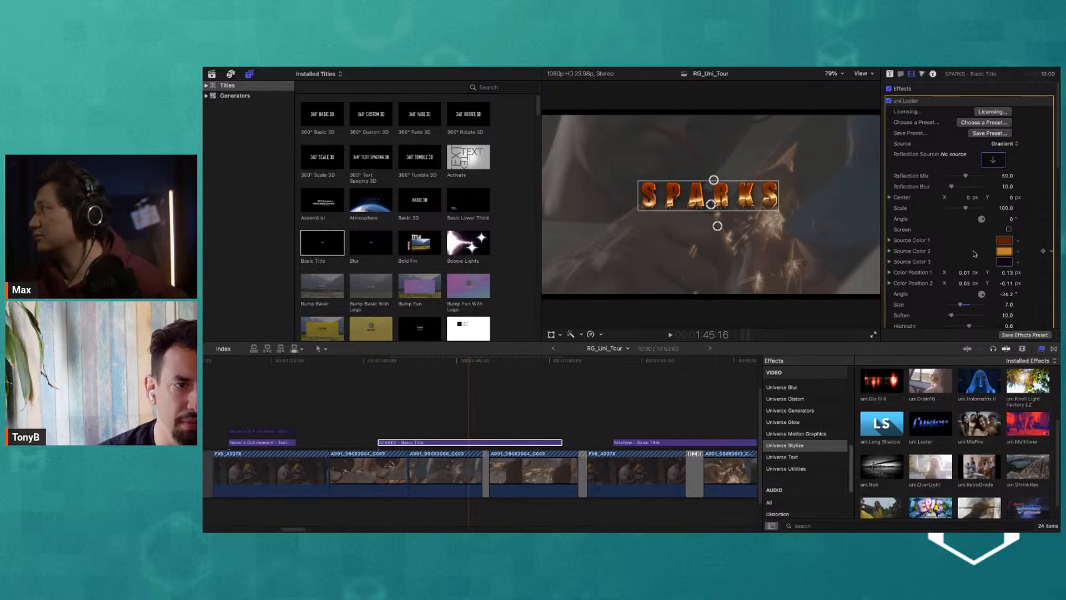
mouse_move(714, 181)
mouse_down()
mouse_move(711, 152)
mouse_move(710, 162)
mouse_up()
mouse_move(717, 226)
mouse_down()
mouse_move(711, 198)
mouse_move(715, 214)
mouse_move(704, 203)
mouse_move(728, 206)
mouse_move(707, 207)
mouse_move(715, 238)
mouse_up()
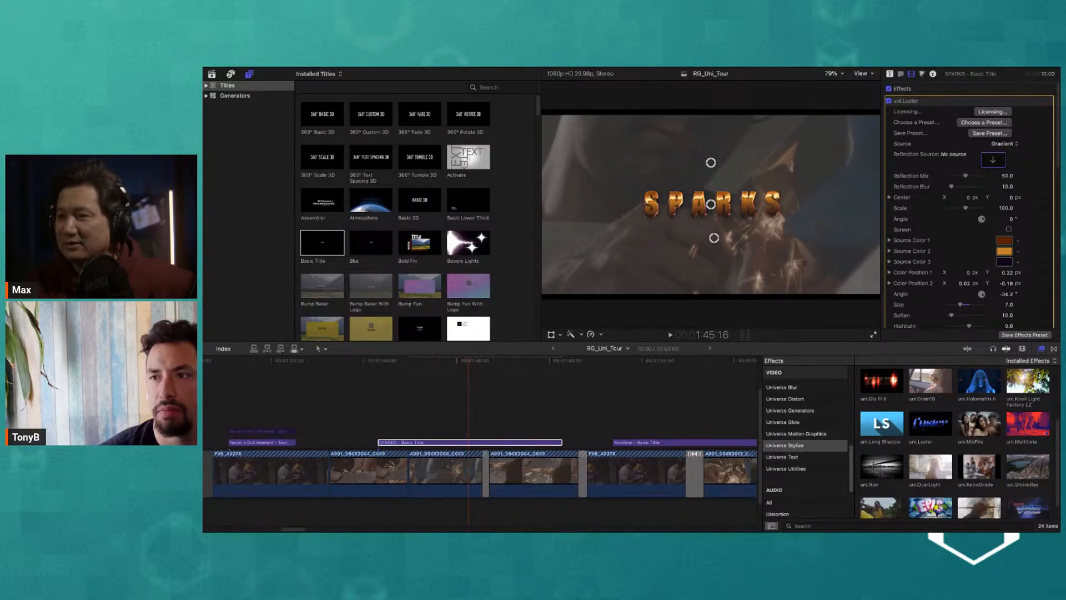
Step: Review the SPARKS title's text settings and nudge the lower uni.Luster gradient point slightly down and inward
double_click(761, 222)
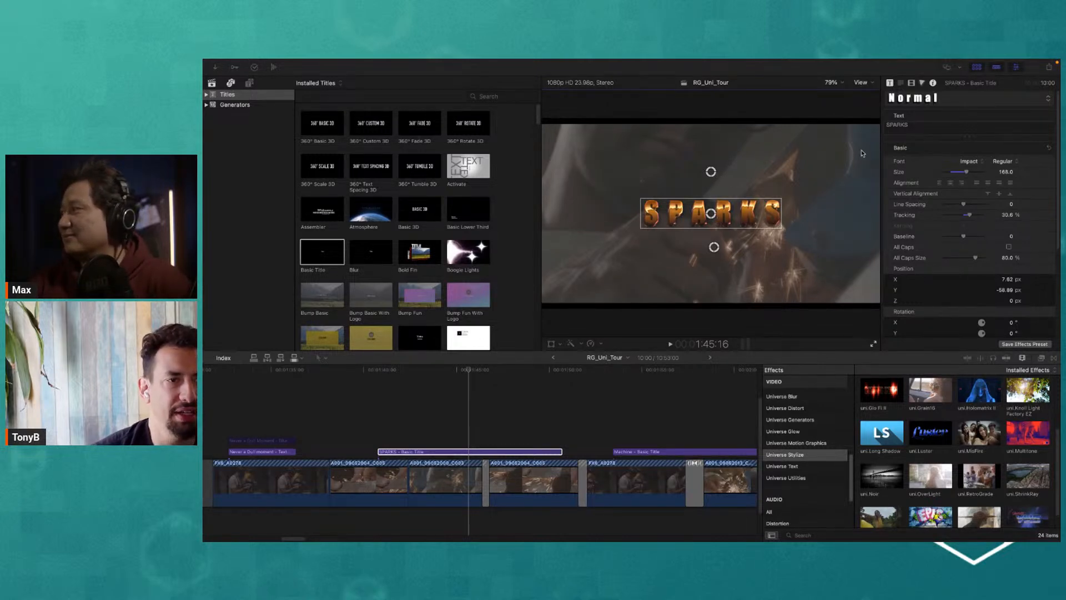
scroll(1020, 121, down, 3)
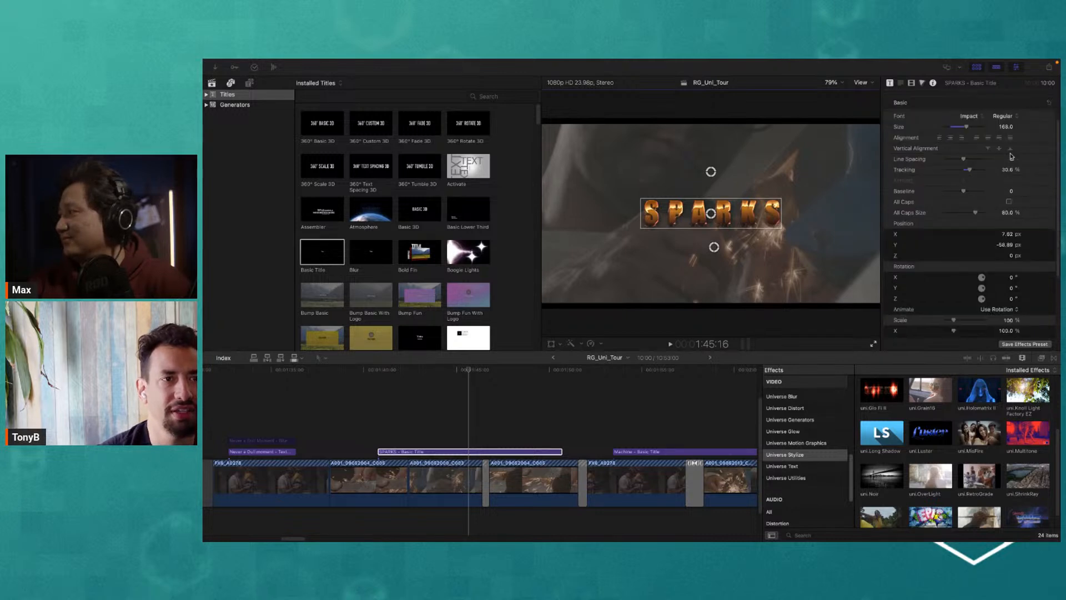
scroll(1020, 120, up, 3)
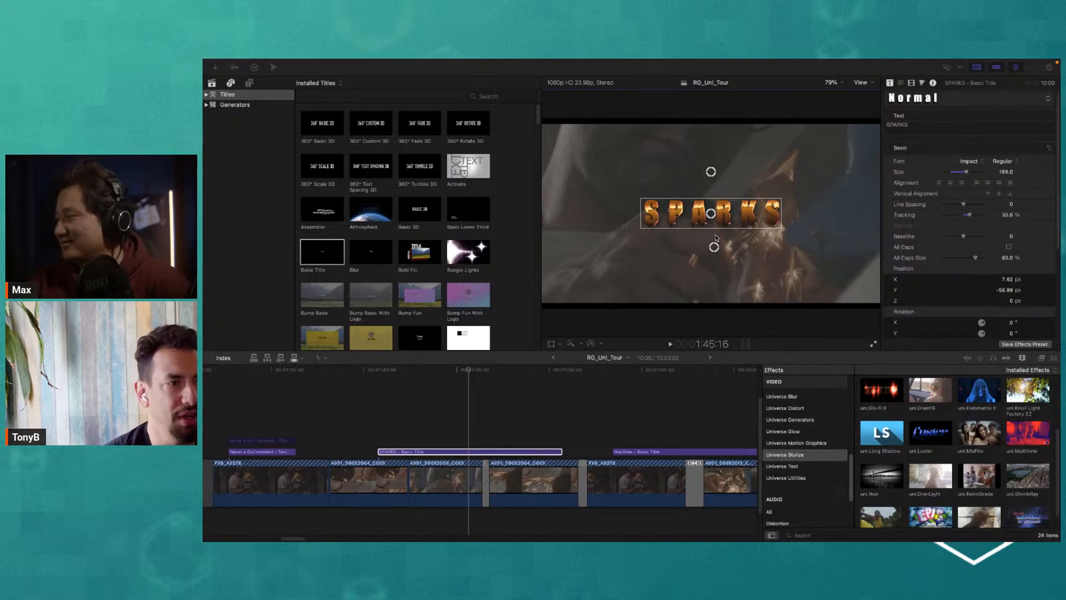
drag(717, 253, 711, 251)
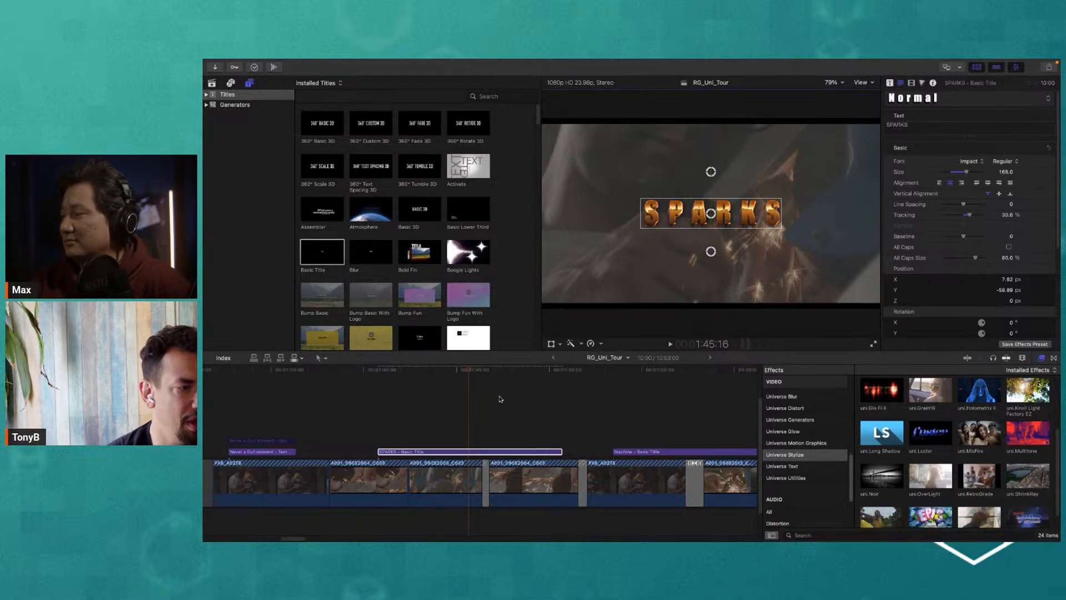
Step: Examine which uni.Luster parameters can be animated in the SPARKS title's video animation, and close the animation view
right_click(464, 453)
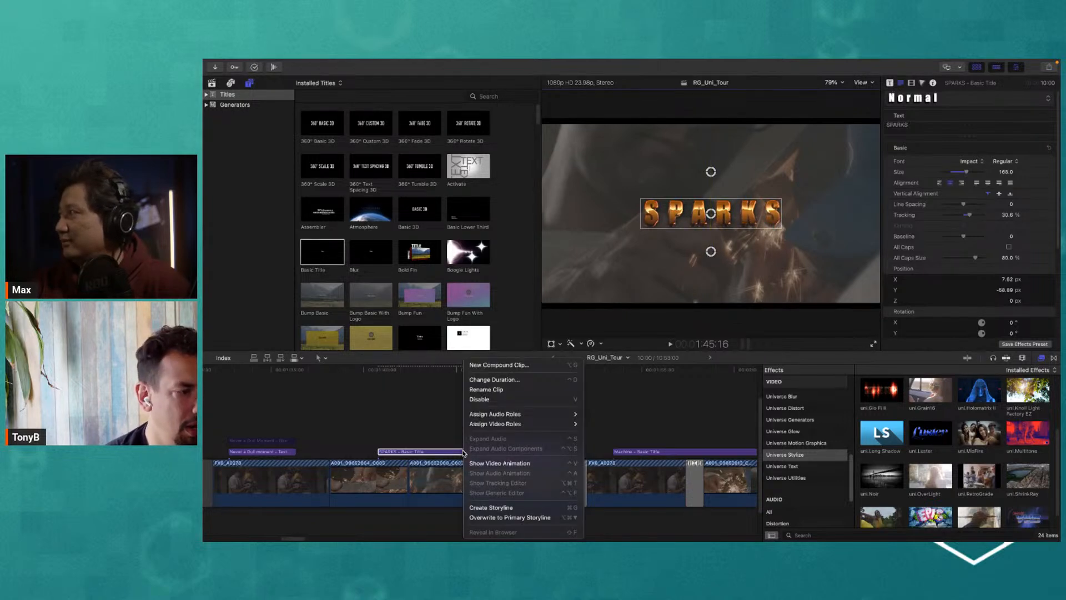
click(495, 465)
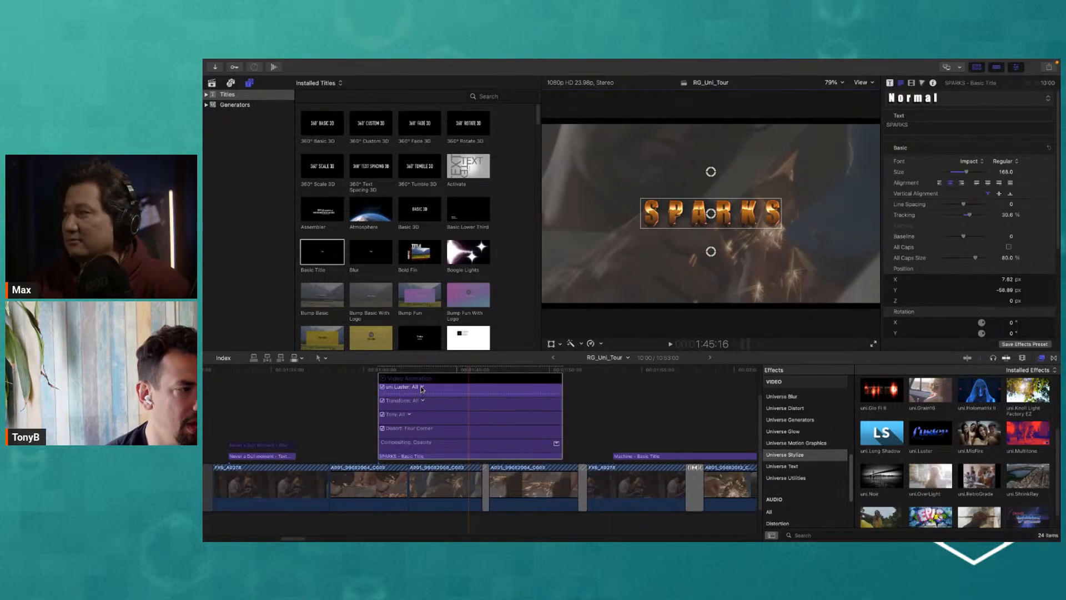
click(422, 388)
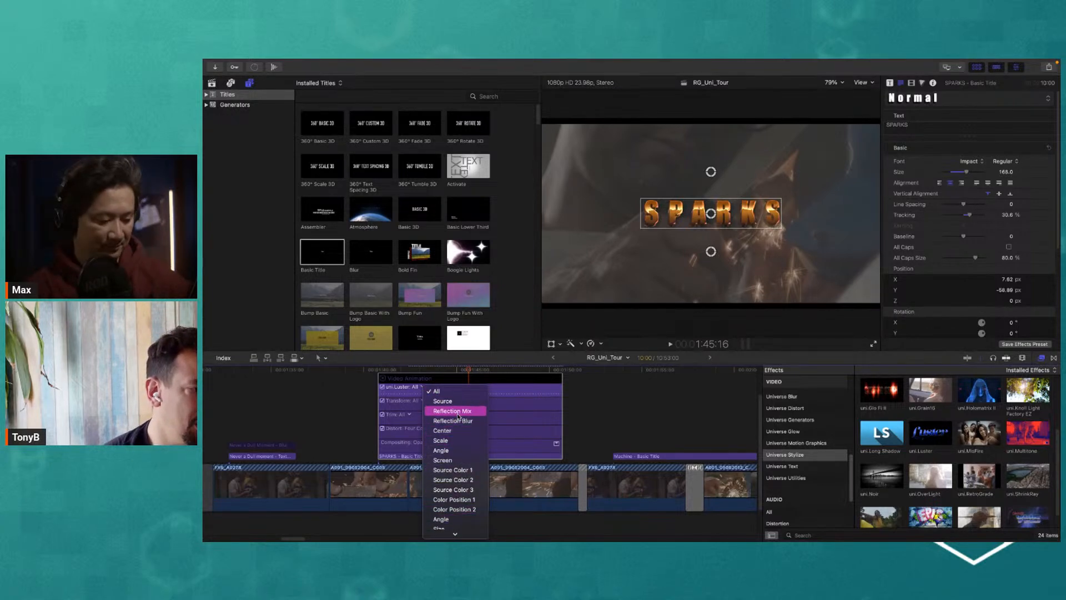
scroll(458, 467, down, 10)
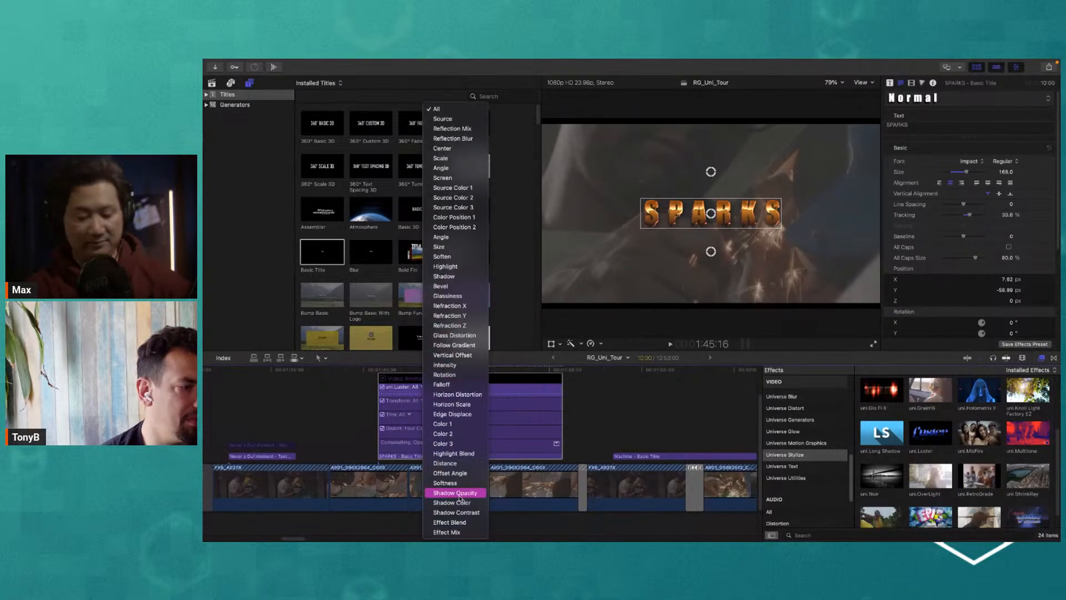
click(458, 522)
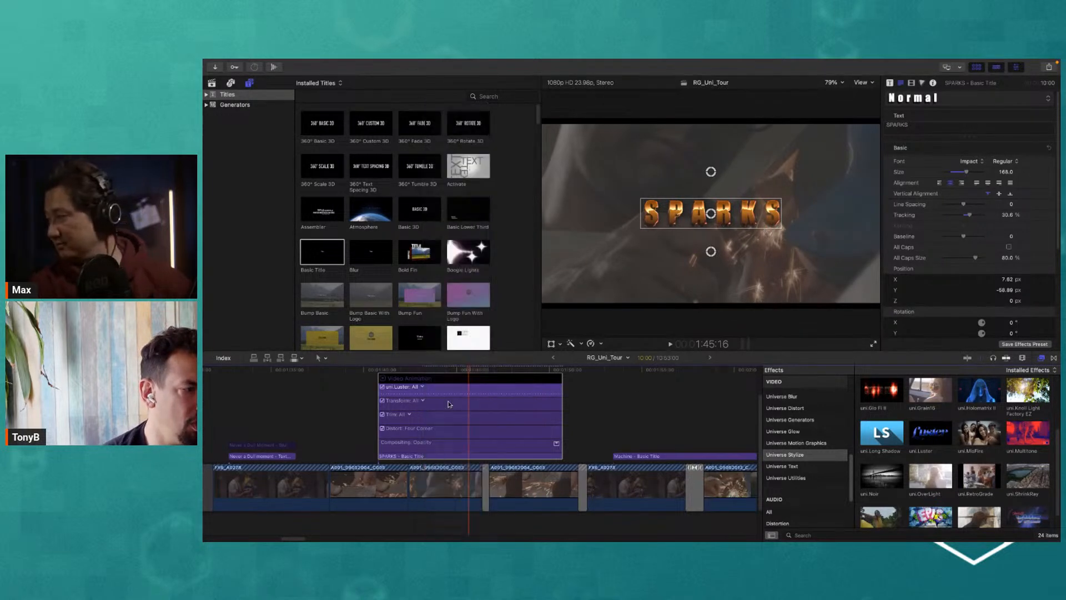
click(385, 379)
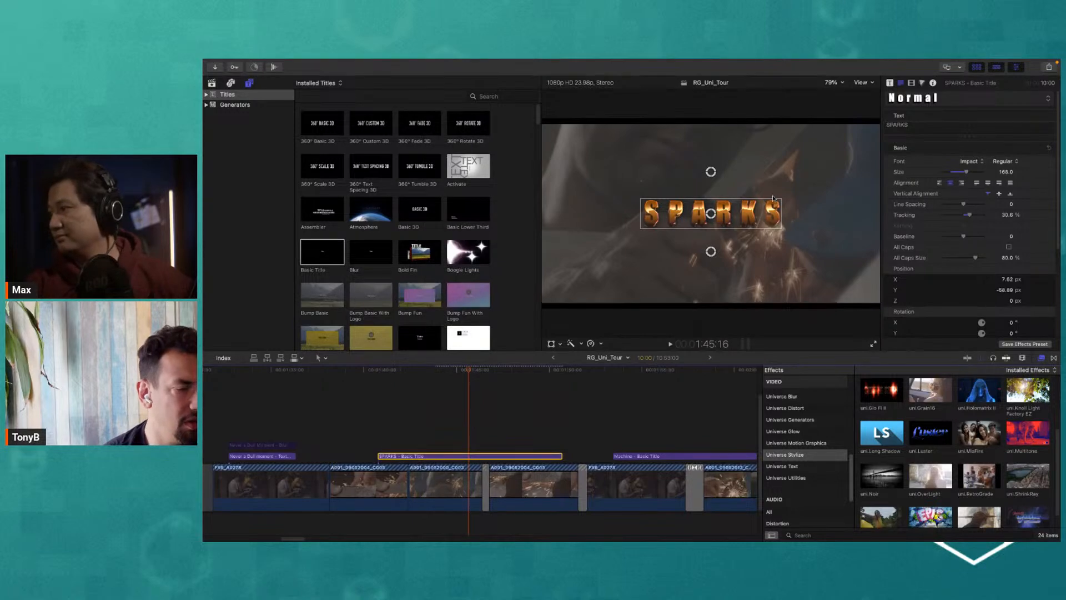
Step: Fine-tune both uni.Luster gradient points over the SPARKS title and scrub through the timeline to check the reflections
drag(711, 172, 708, 176)
drag(712, 253, 715, 256)
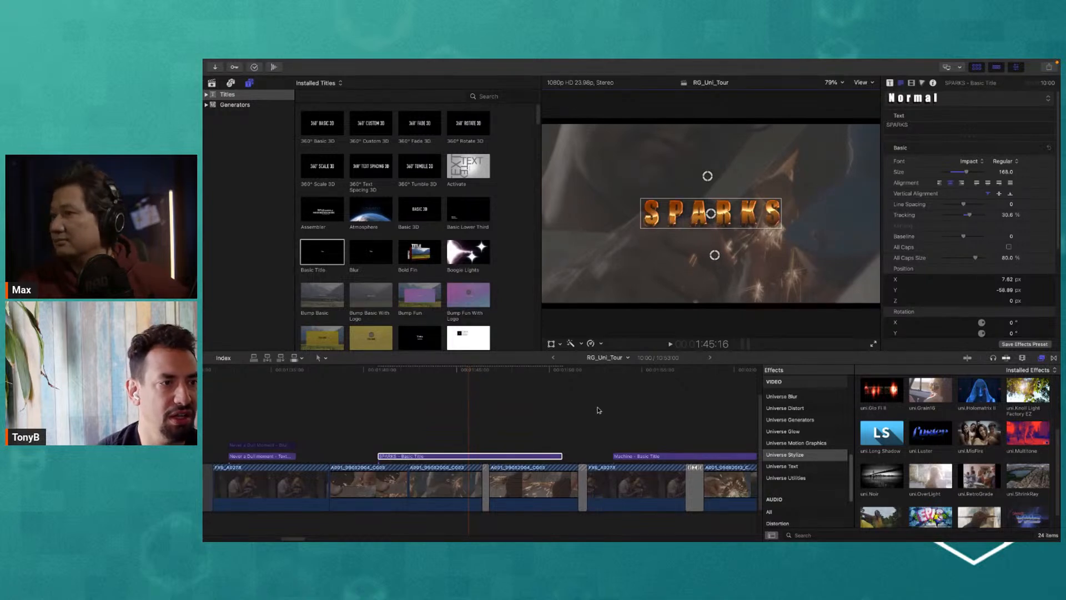
click(413, 369)
drag(426, 370, 459, 370)
click(504, 405)
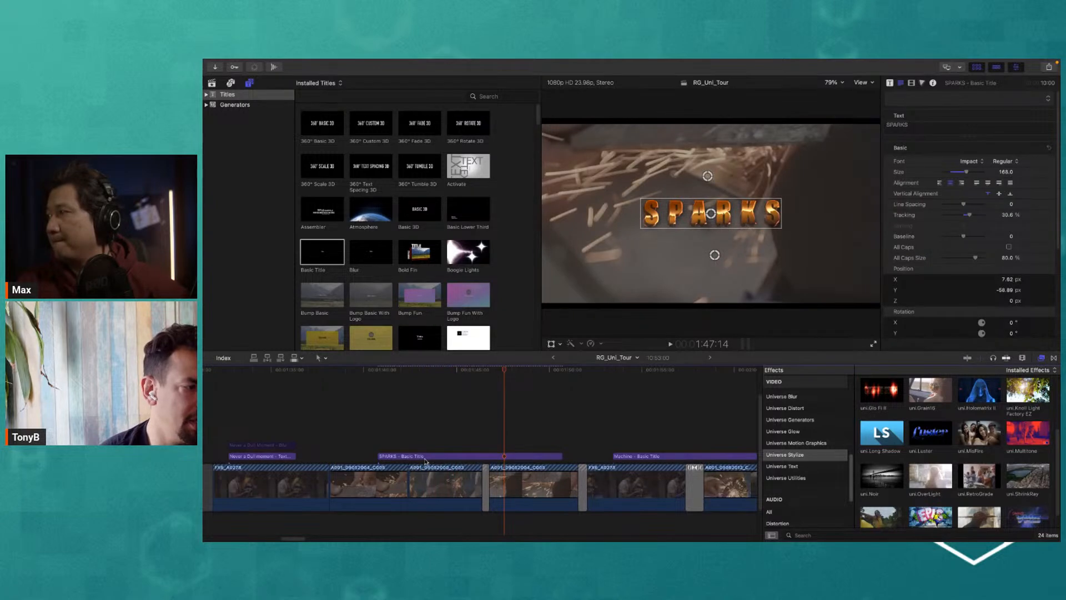
Step: Trim both ends of the SPARKS title to match the clip beneath it, for a duration of 4:01
mouse_move(411, 371)
mouse_down()
mouse_move(489, 377)
mouse_move(424, 372)
mouse_up()
drag(561, 456, 481, 456)
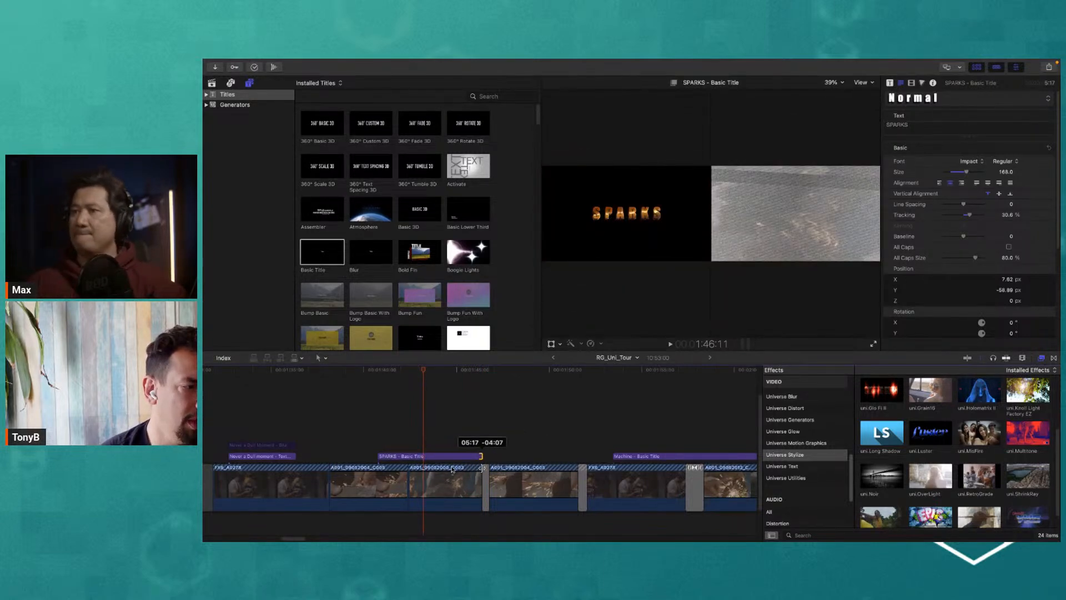
drag(378, 456, 435, 407)
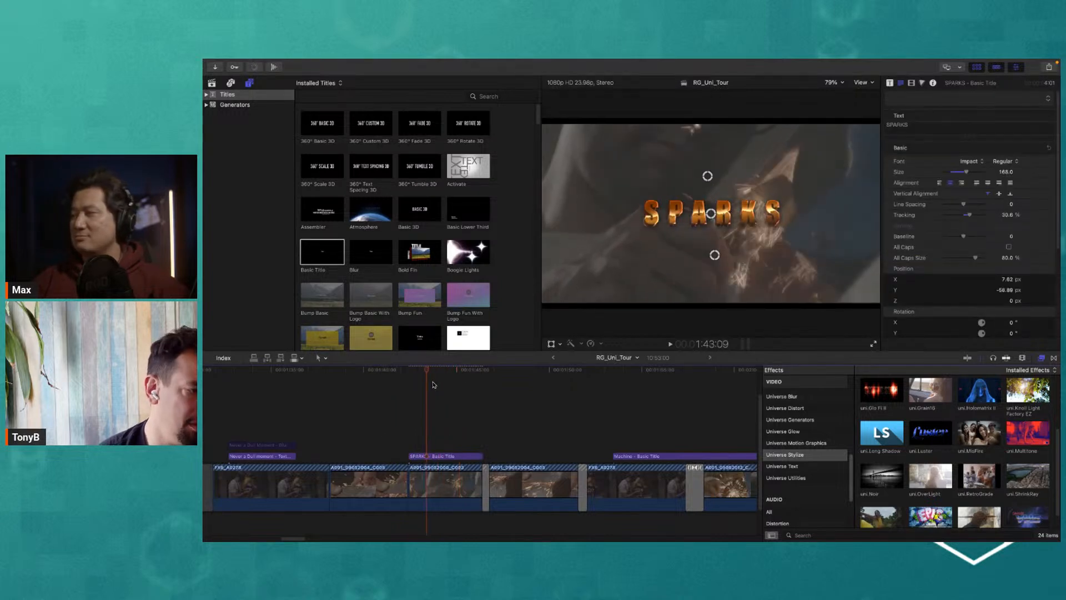
click(477, 456)
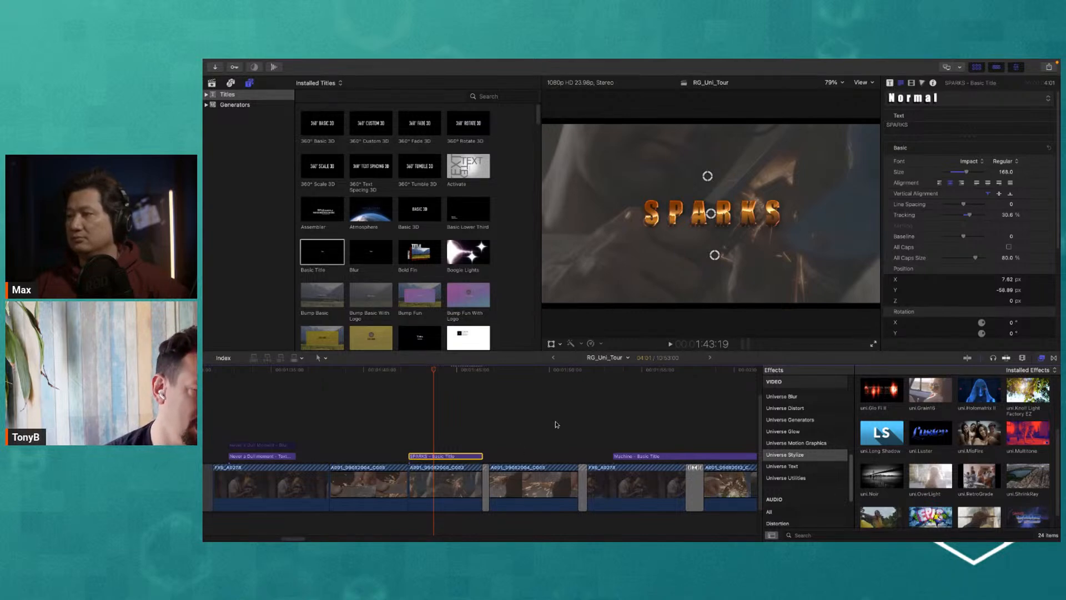
Step: Look over the surrounding sections of the timeline and go back to the Never a Dull moment title
key(super+minus)
key(super+minus)
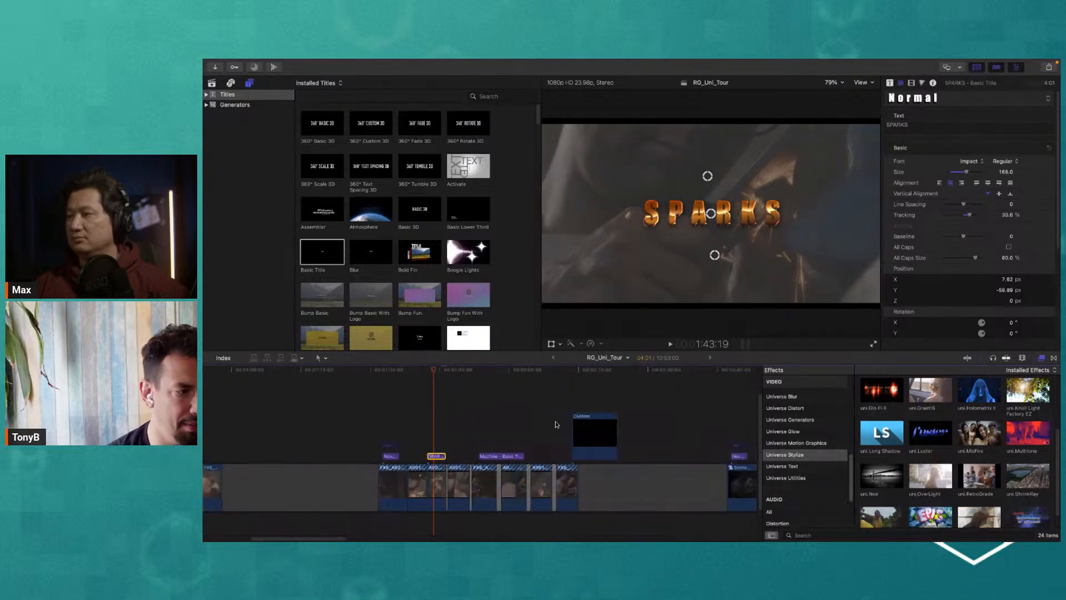
key(super+equal)
key(super+minus)
key(super+minus)
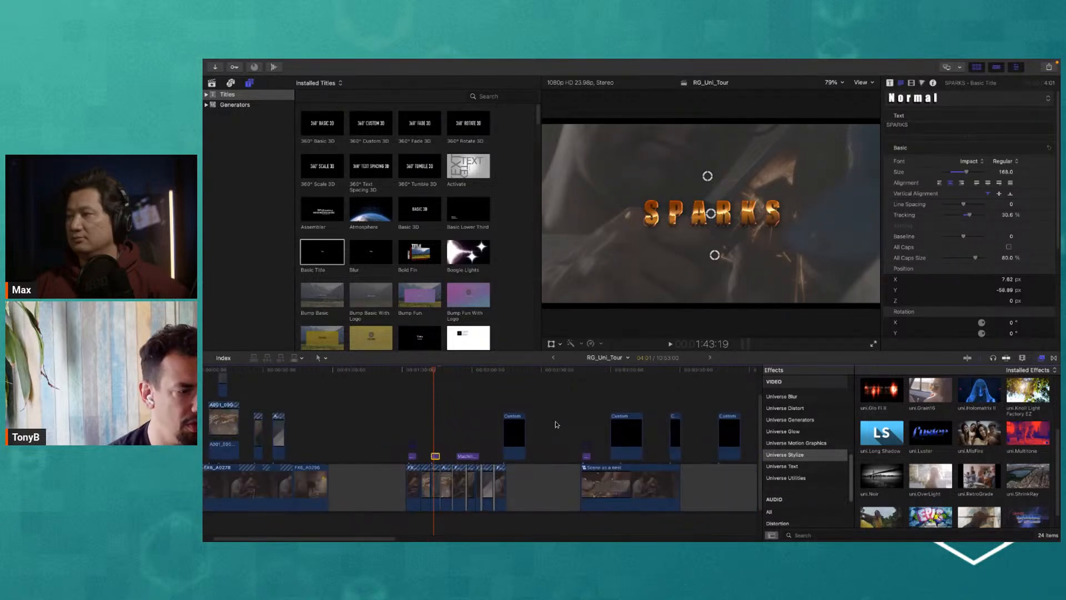
click(541, 501)
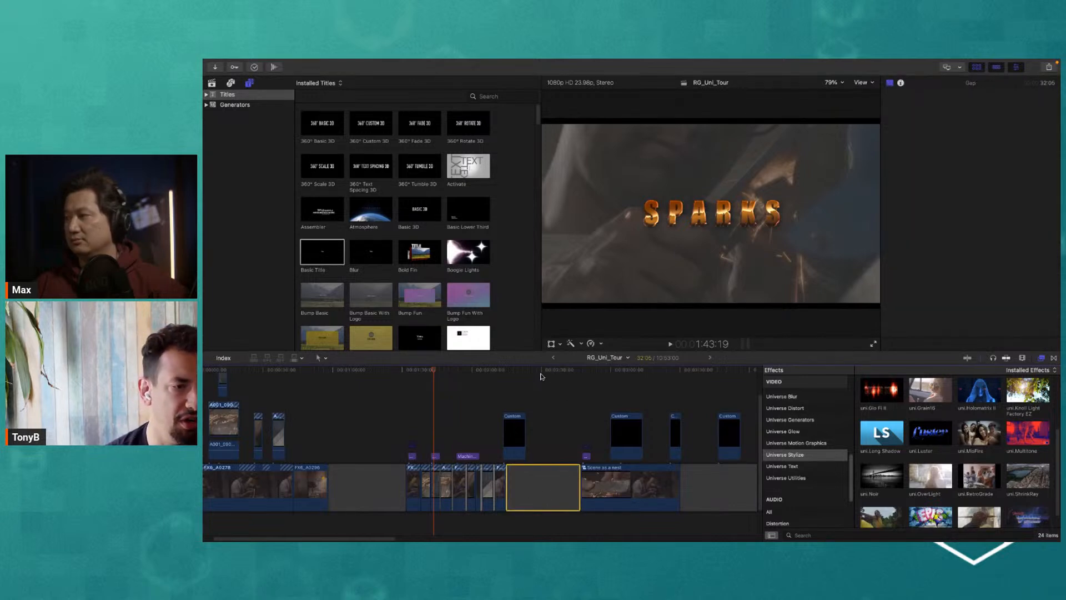
mouse_move(456, 370)
mouse_down()
mouse_move(466, 370)
mouse_move(440, 372)
mouse_up()
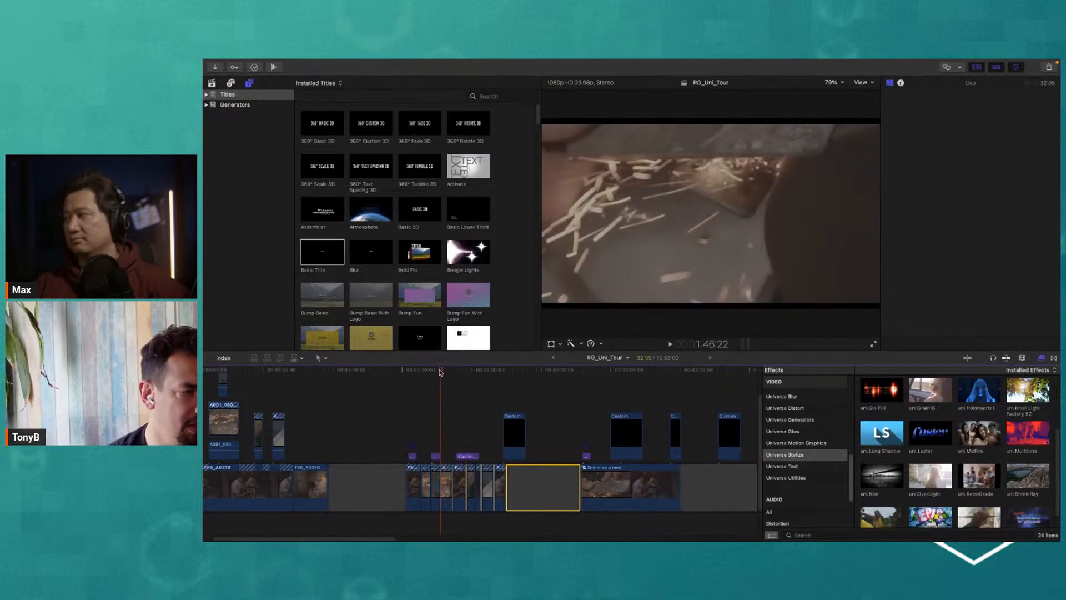
drag(440, 372, 413, 375)
click(413, 457)
key(super+equal)
key(super+equal)
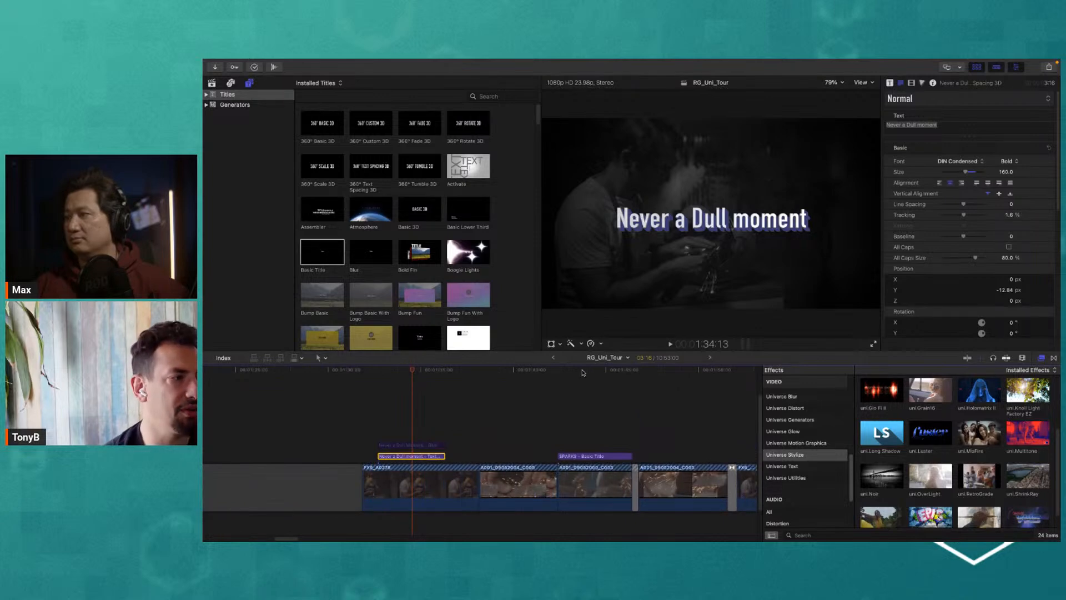
Step: Browse the installed titles, then enable the Blur version of Never a Dull Moment and disable its Text Spacing 3D version
click(408, 213)
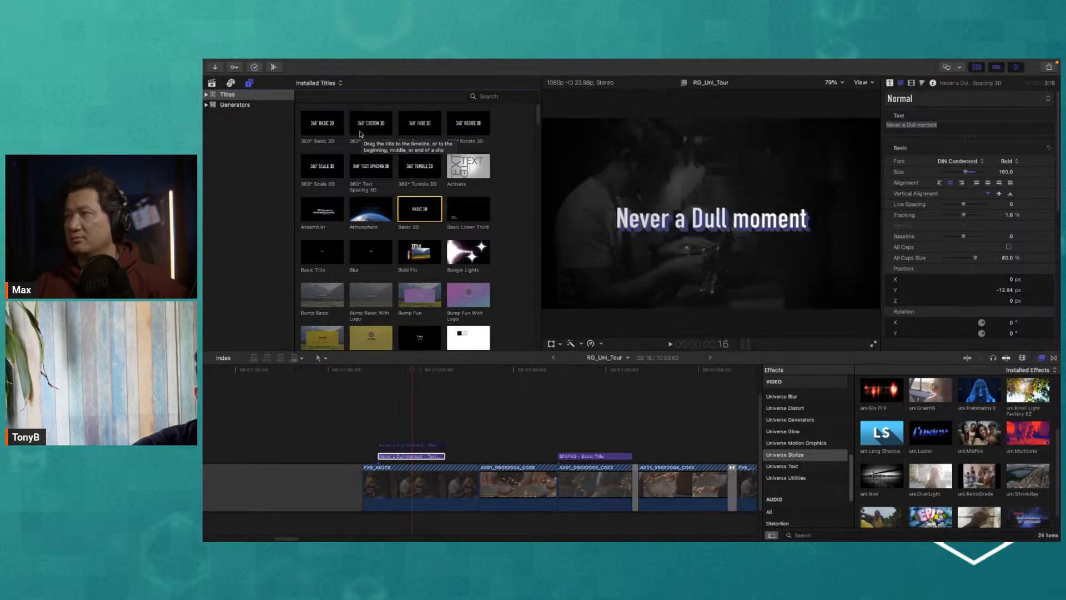
scroll(362, 155, down, 3)
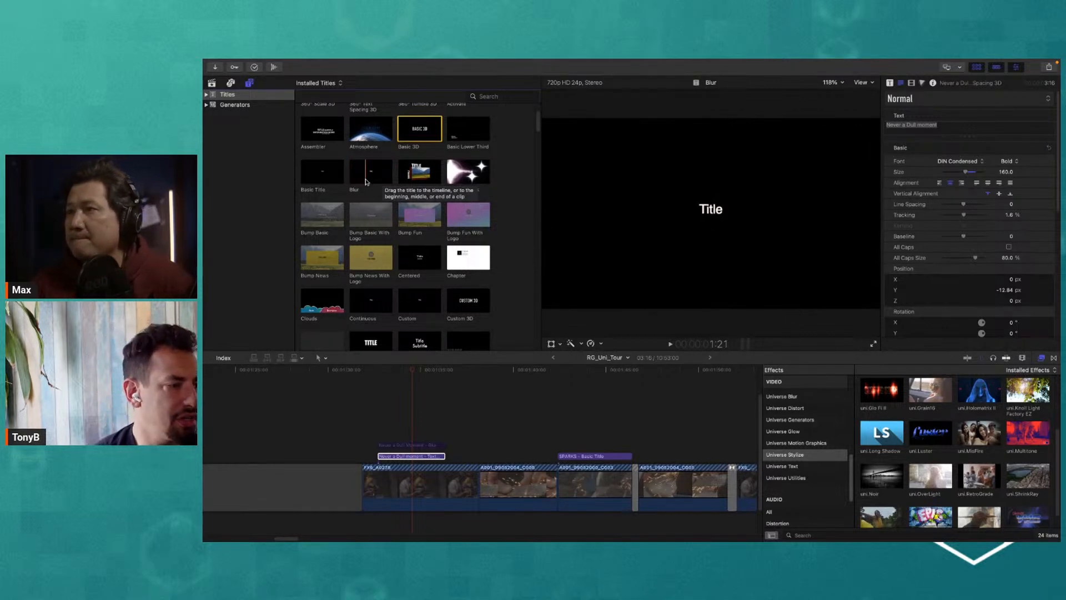
click(420, 446)
key(v)
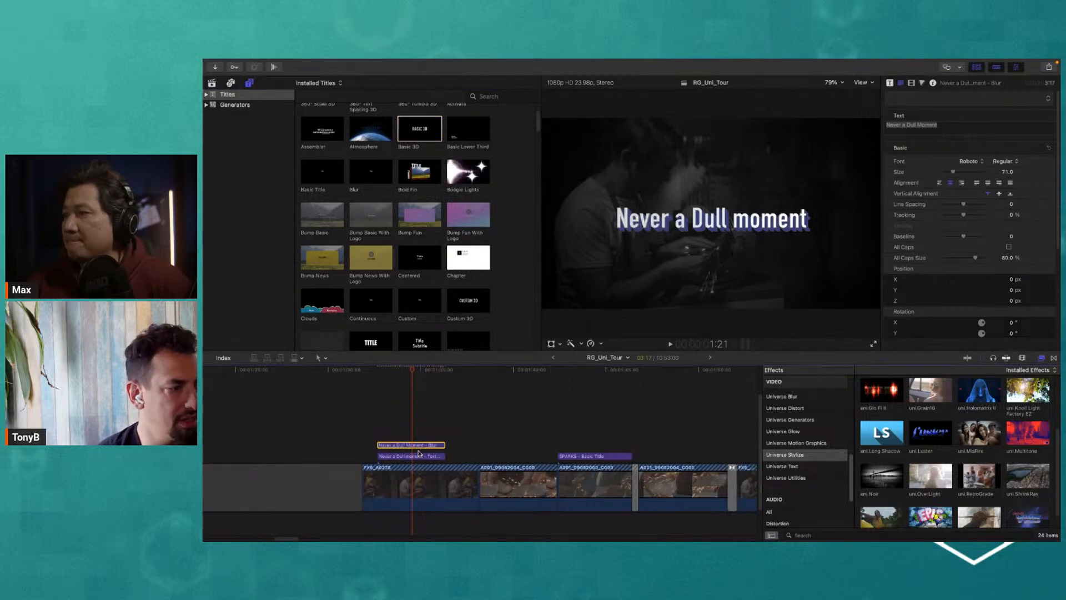
click(420, 456)
key(v)
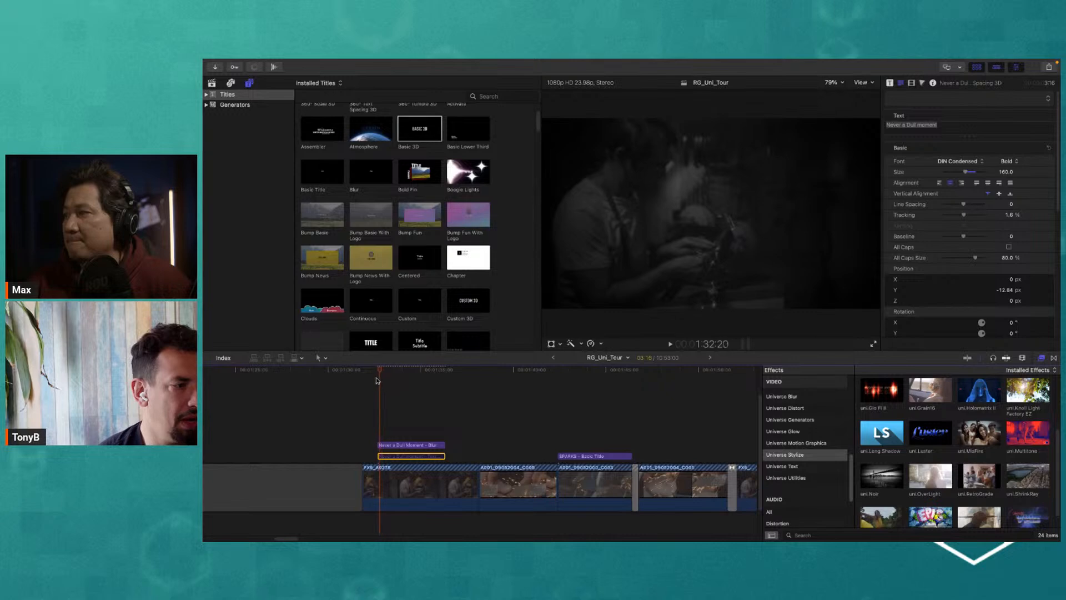
Step: Preview the Blur version of Never a Dull Moment, then disable it and re-enable the Text Spacing 3D version
click(422, 445)
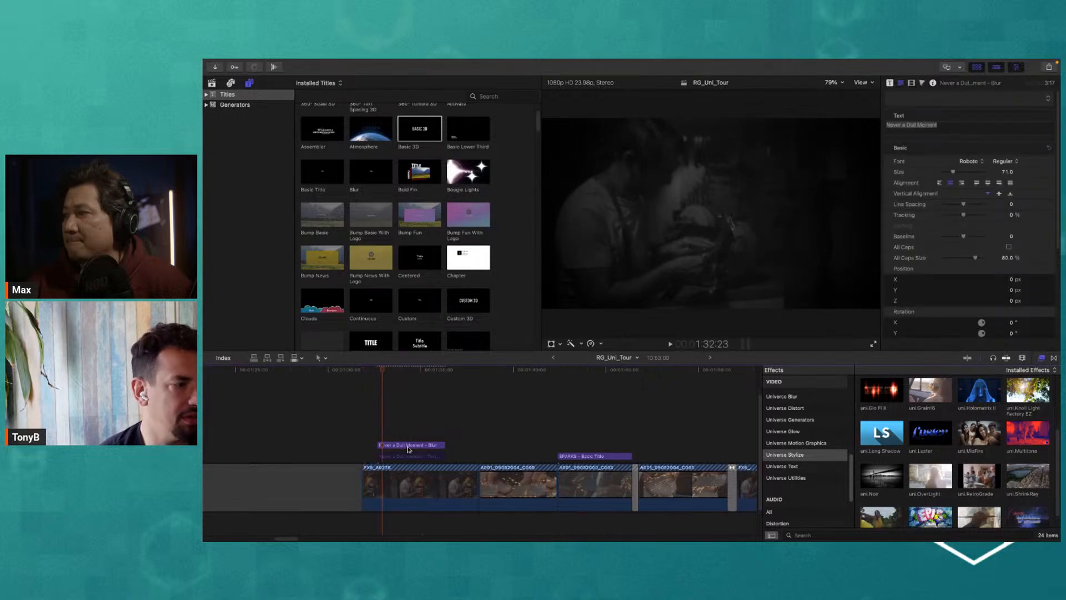
click(410, 447)
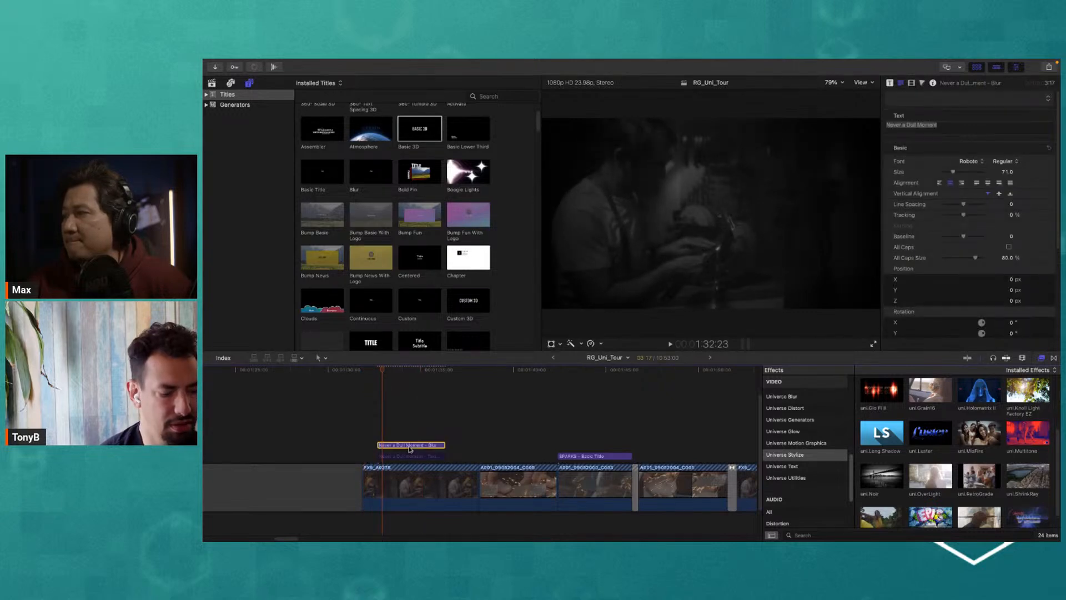
mouse_move(390, 371)
mouse_down()
mouse_move(454, 381)
mouse_move(383, 373)
mouse_up()
click(524, 419)
click(392, 380)
click(425, 447)
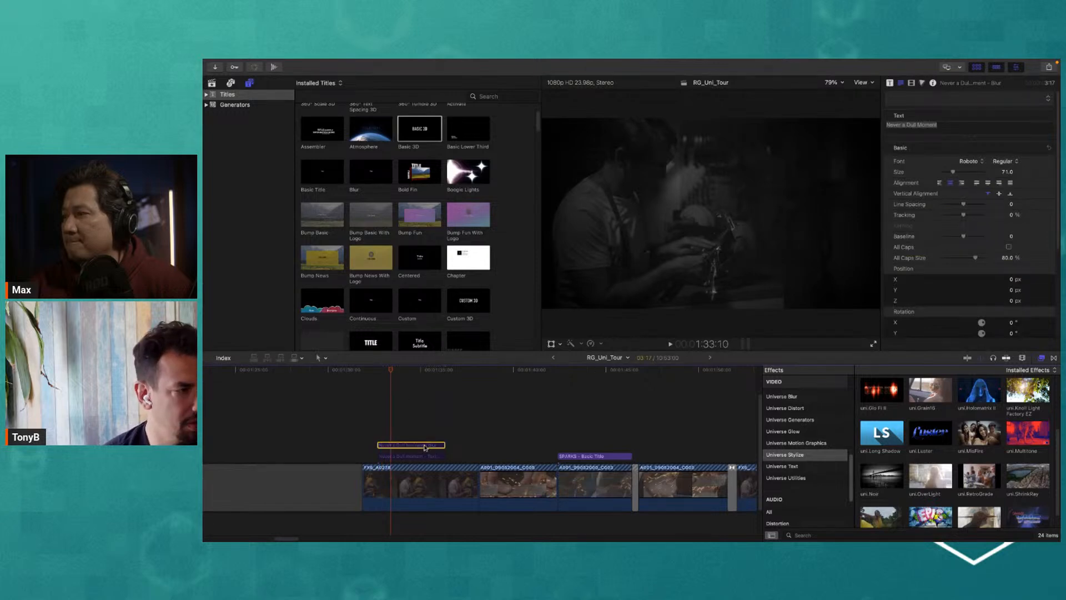
click(424, 456)
key(v)
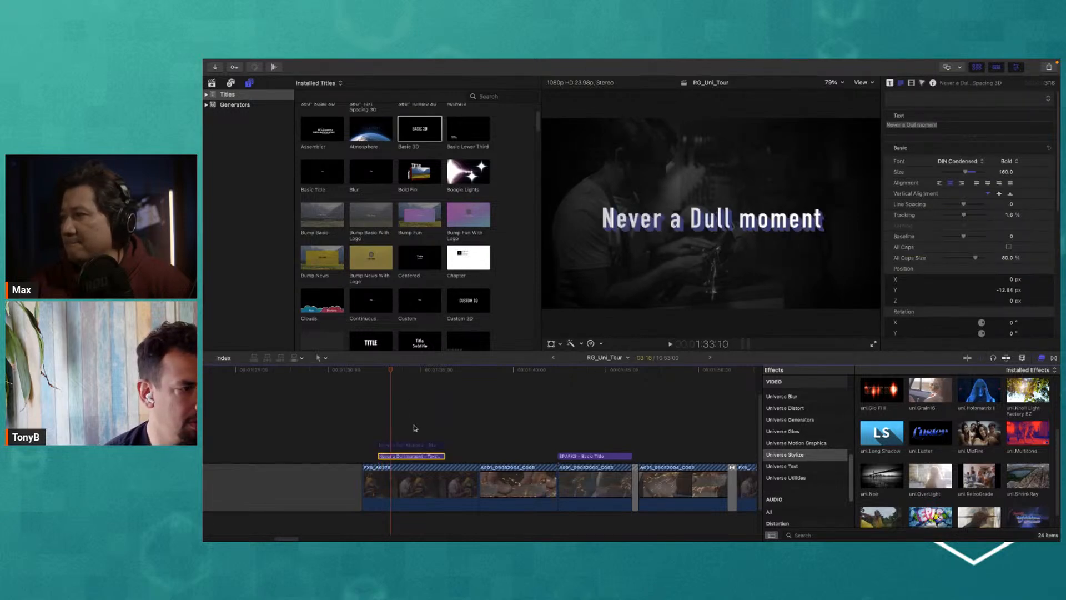
Step: Preview the opening of the Never a Dull moment title in the timeline and glance through the installed titles
click(389, 376)
key(space)
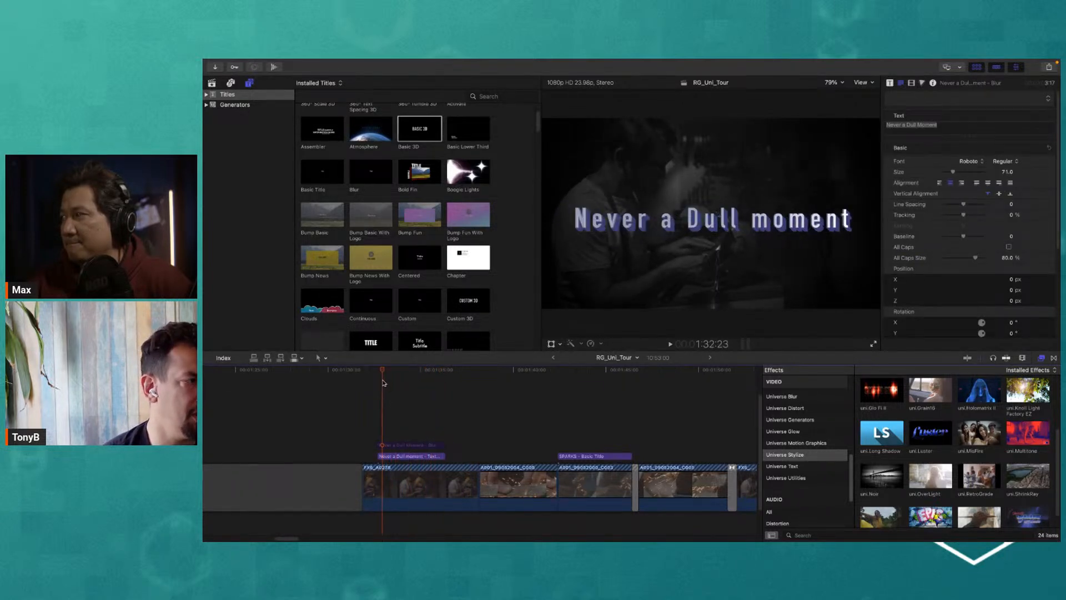
key(super+equal)
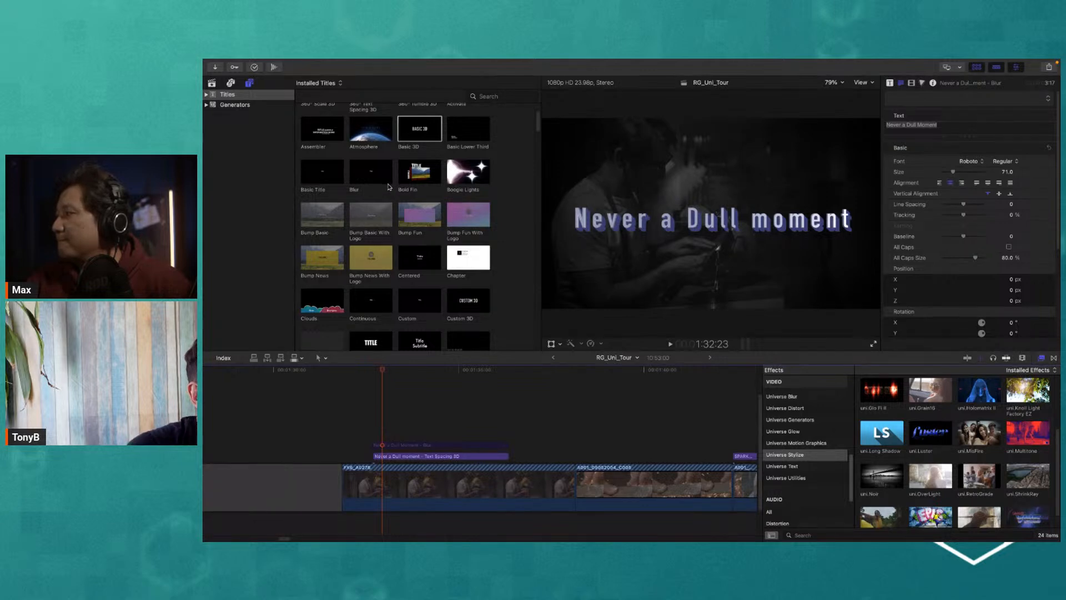
scroll(391, 234, down, 5)
scroll(344, 228, up, 8)
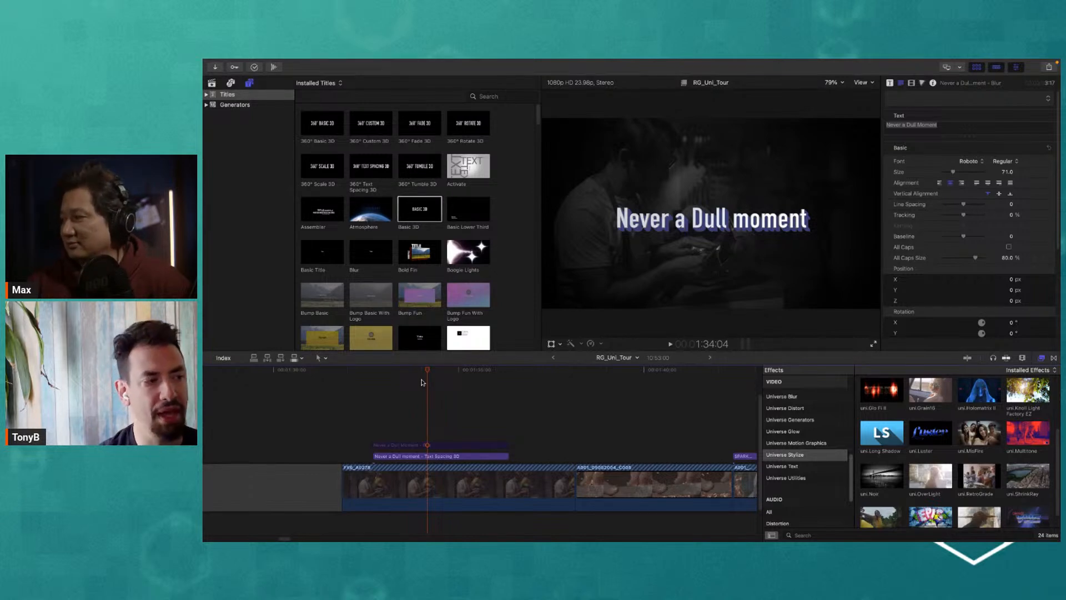
Step: Select the uni.Long Shadow effect of the Text Spacing 3D title and compare the text with the effect off and on
click(432, 457)
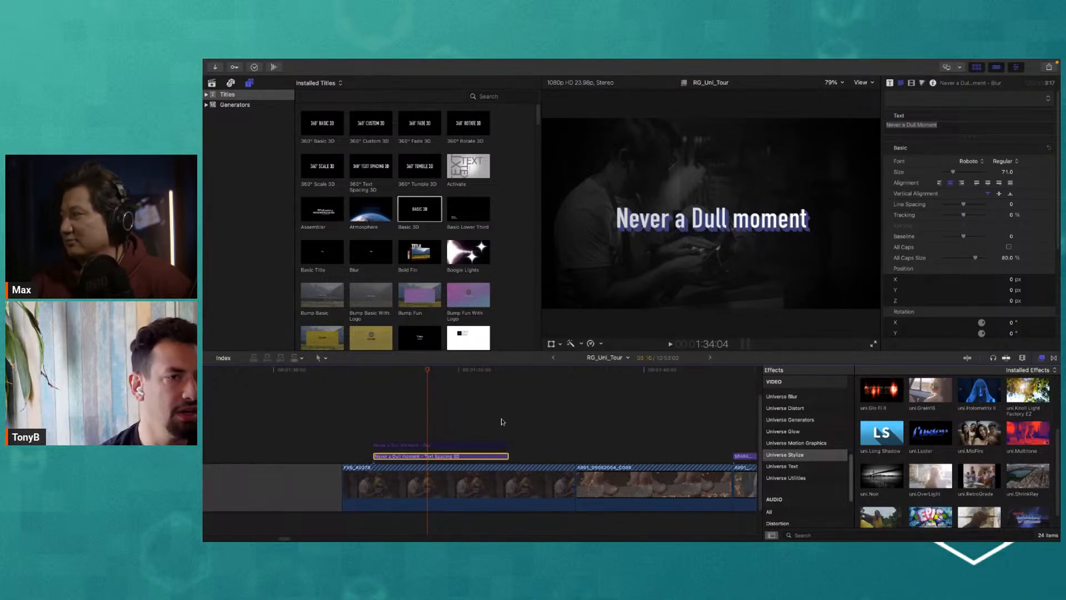
scroll(927, 164, down, 3)
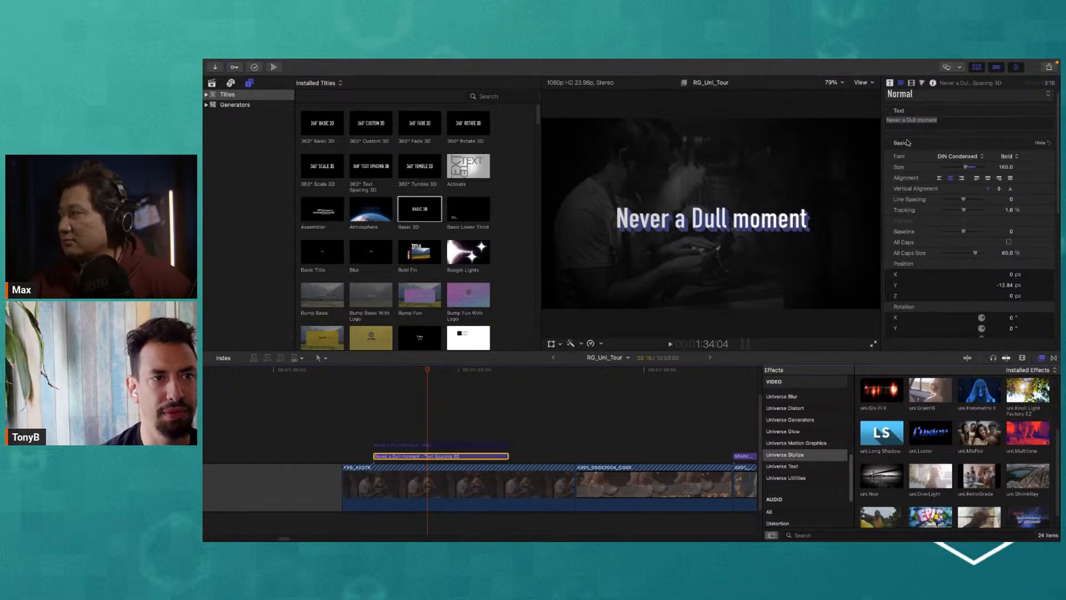
click(911, 83)
click(918, 110)
drag(409, 368, 447, 411)
drag(443, 372, 429, 401)
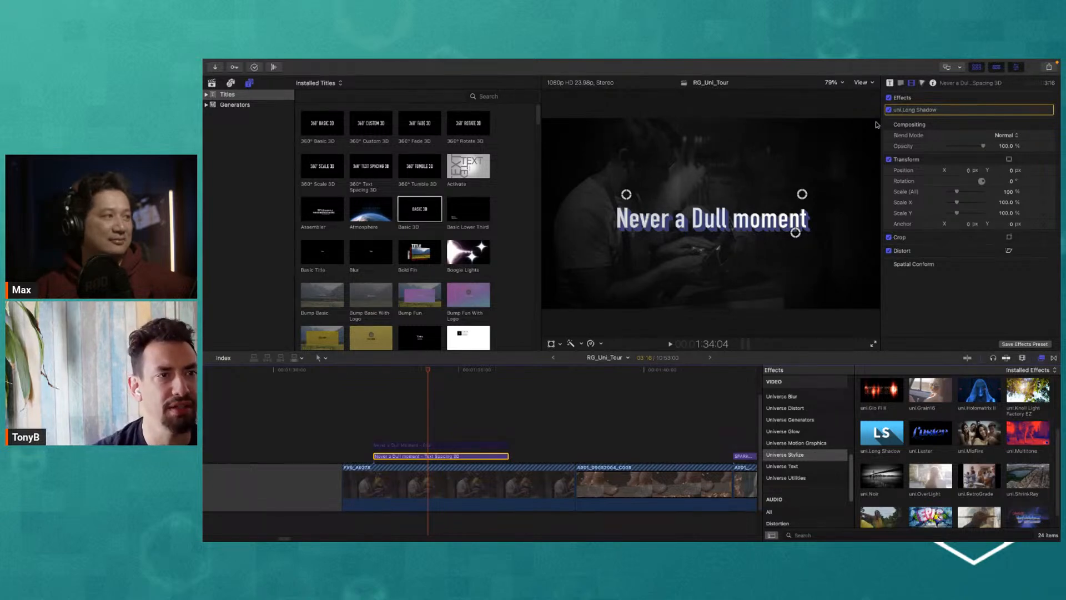
click(889, 110)
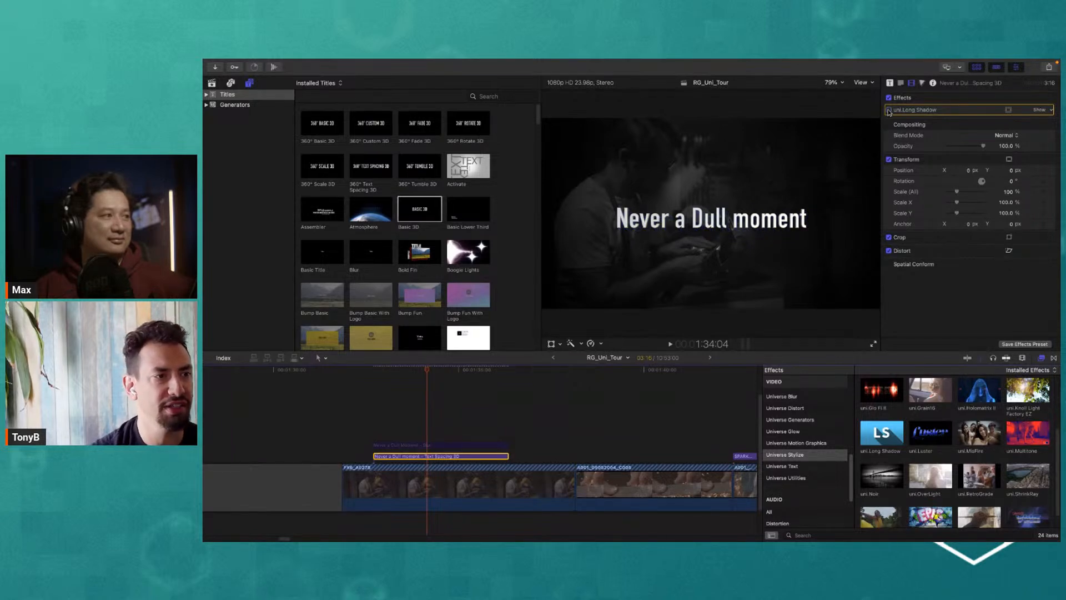
click(889, 110)
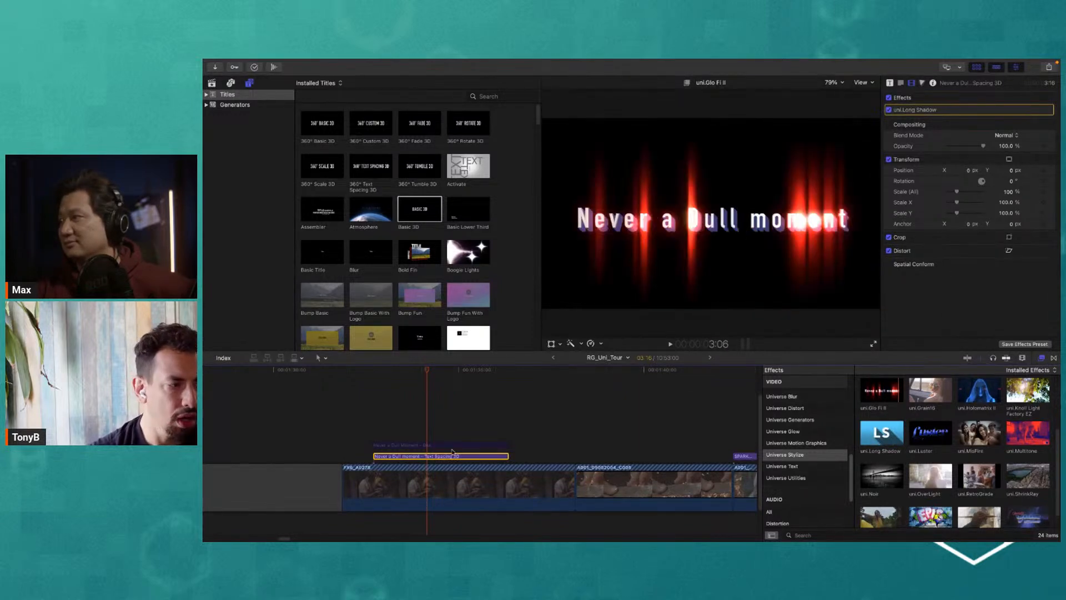
Step: Check the text settings of the Blur version of Never a Dull Moment and scrub through the title section
click(440, 379)
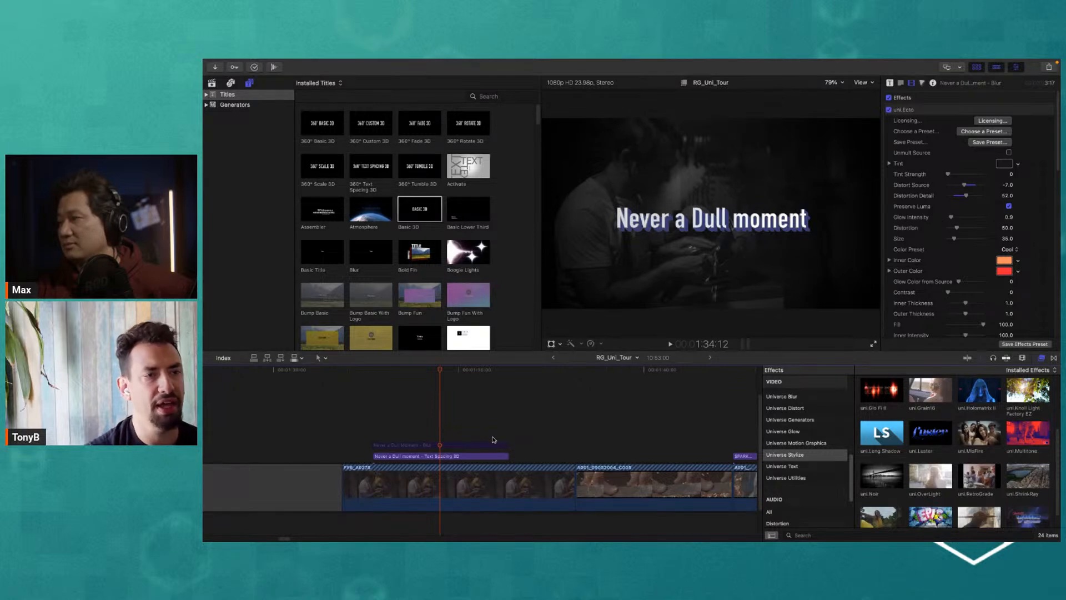
click(900, 84)
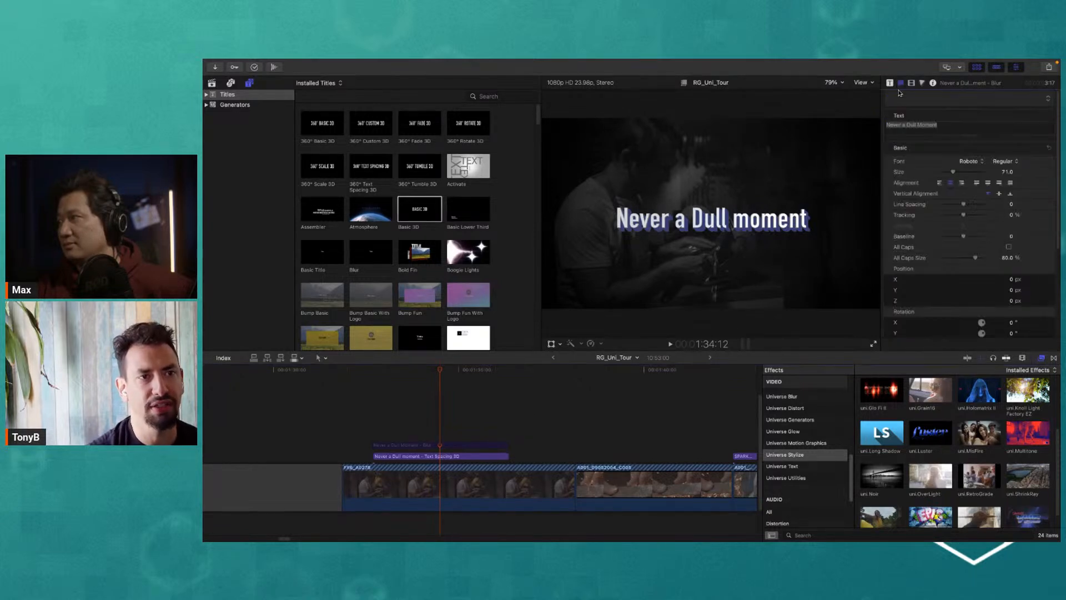
scroll(921, 286, down, 5)
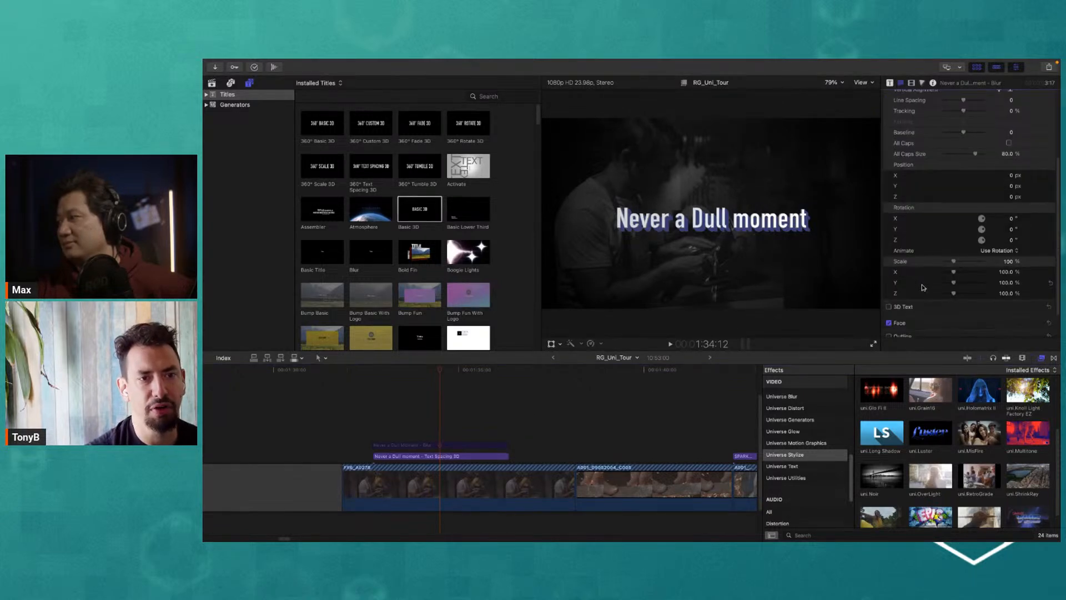
scroll(928, 301, up, 5)
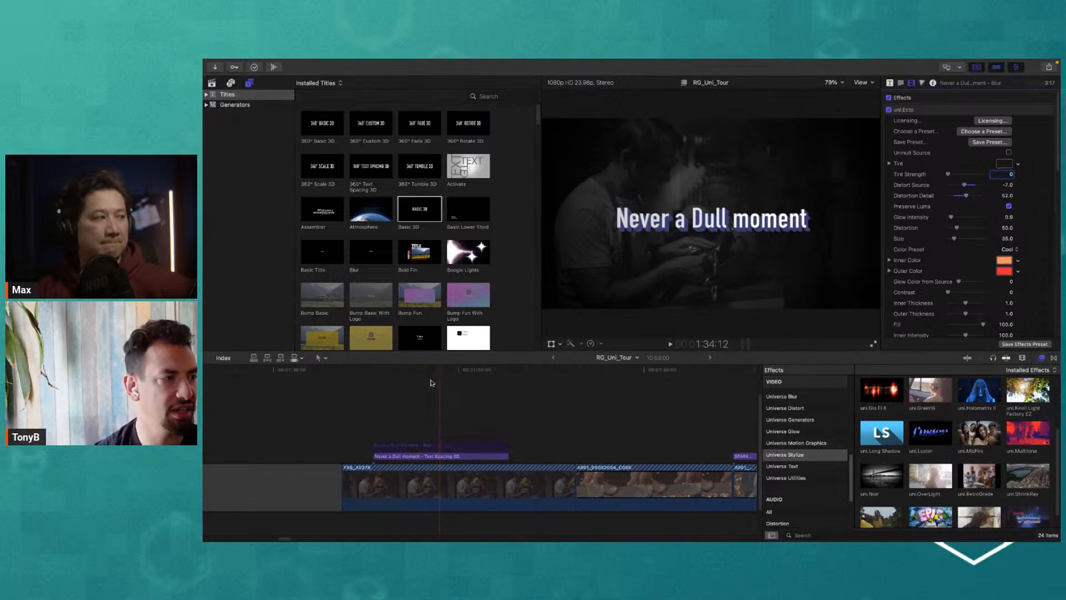
click(415, 371)
drag(427, 371, 459, 380)
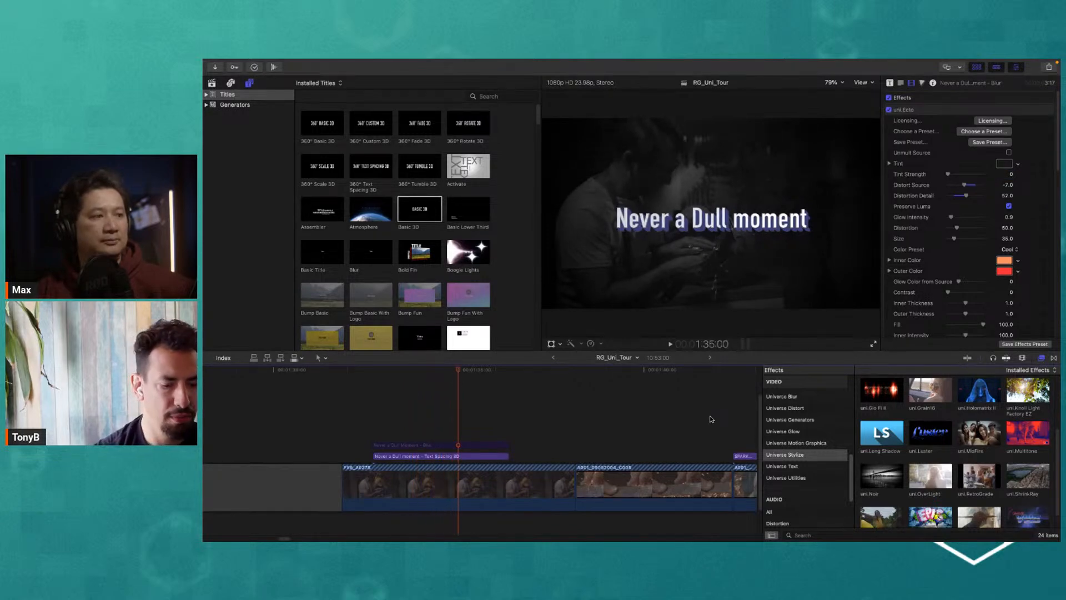
Step: Go to the SPARKS title in the timeline and look further through the installed titles
key(super+minus)
key(super+minus)
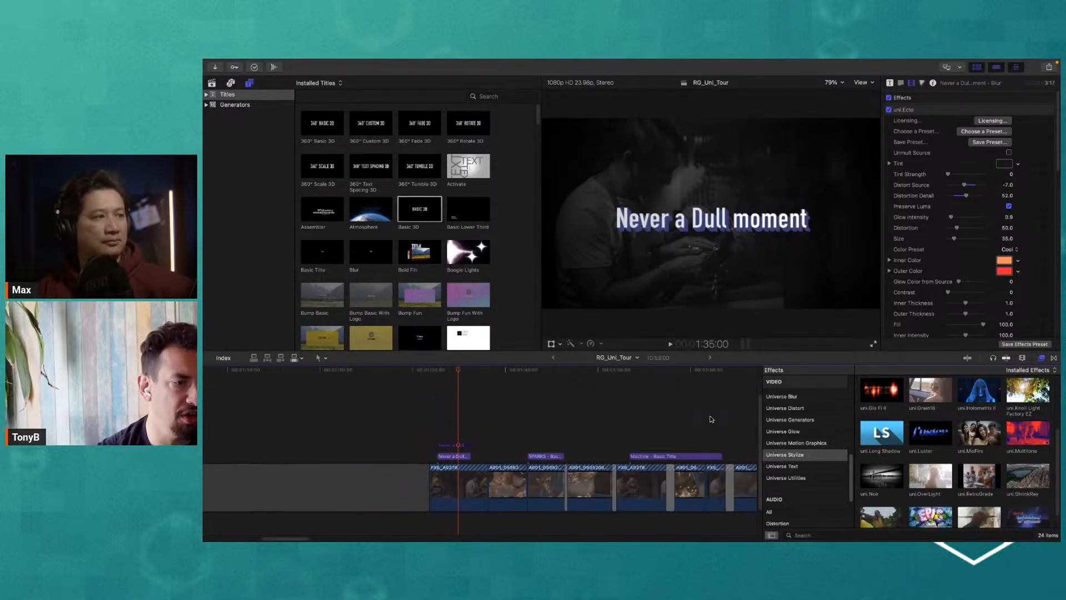
drag(532, 372, 546, 376)
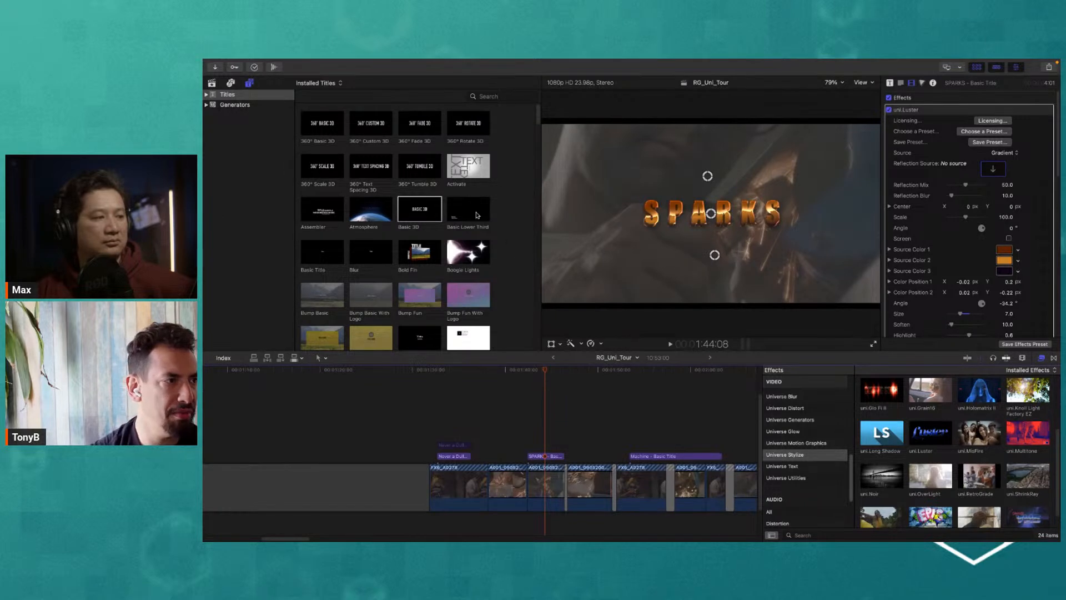
scroll(520, 245, down, 10)
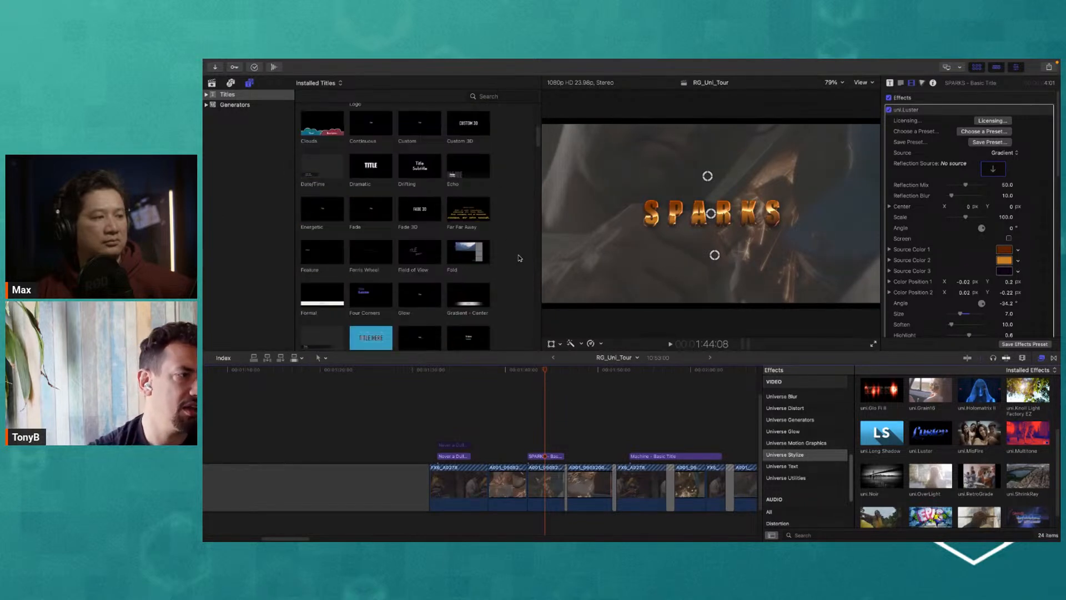
scroll(519, 257, down, 2)
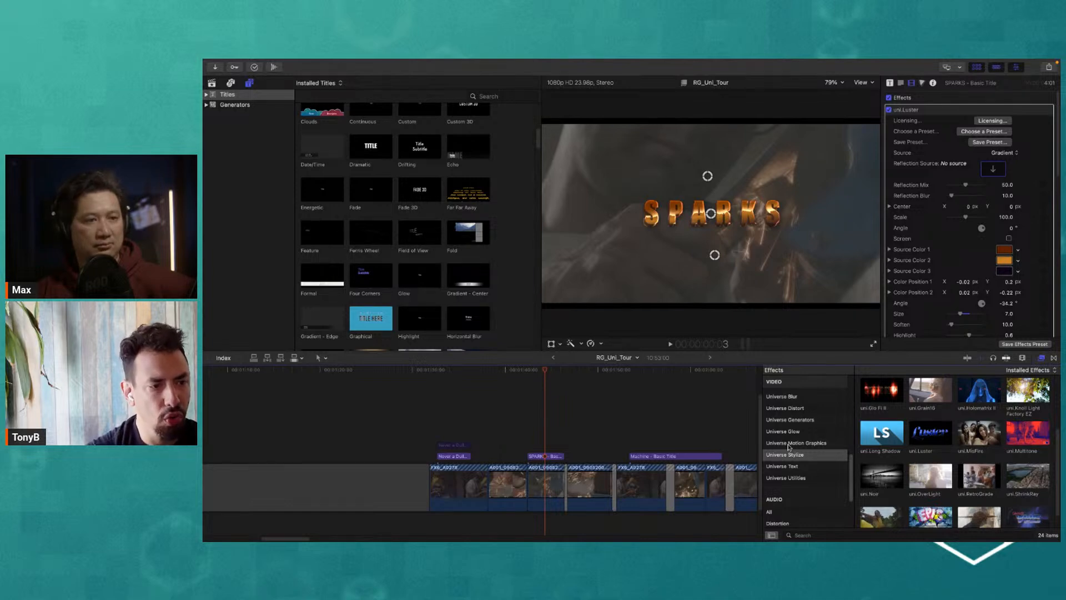
Step: Go to the Work Shop section of the timeline, around 2:05:12, and select its clip
drag(589, 369, 744, 389)
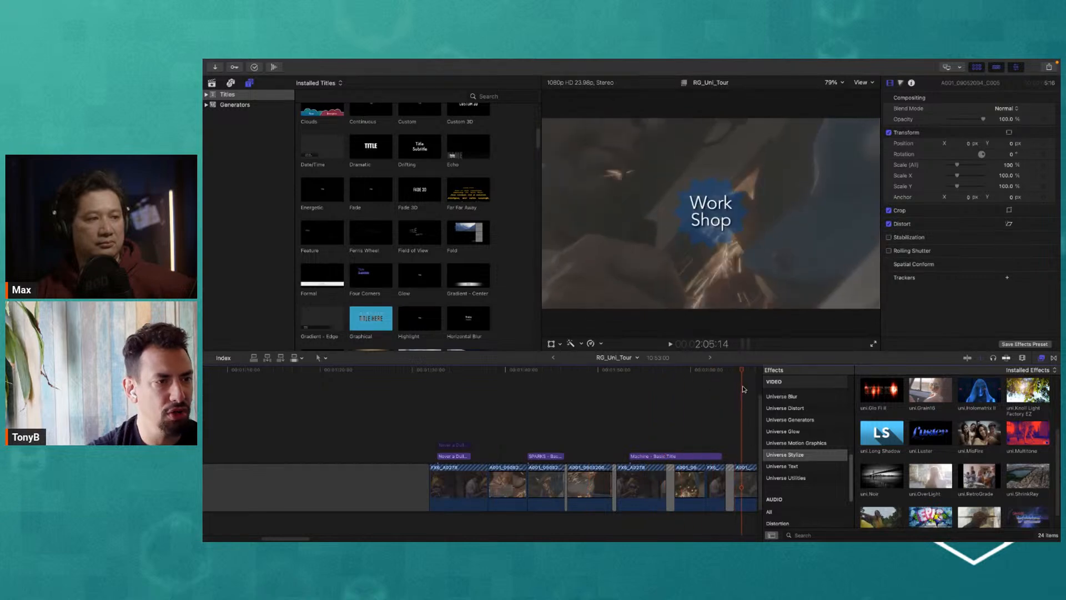
key(super+equal)
key(super+equal)
key(super+equal)
key(super+equal)
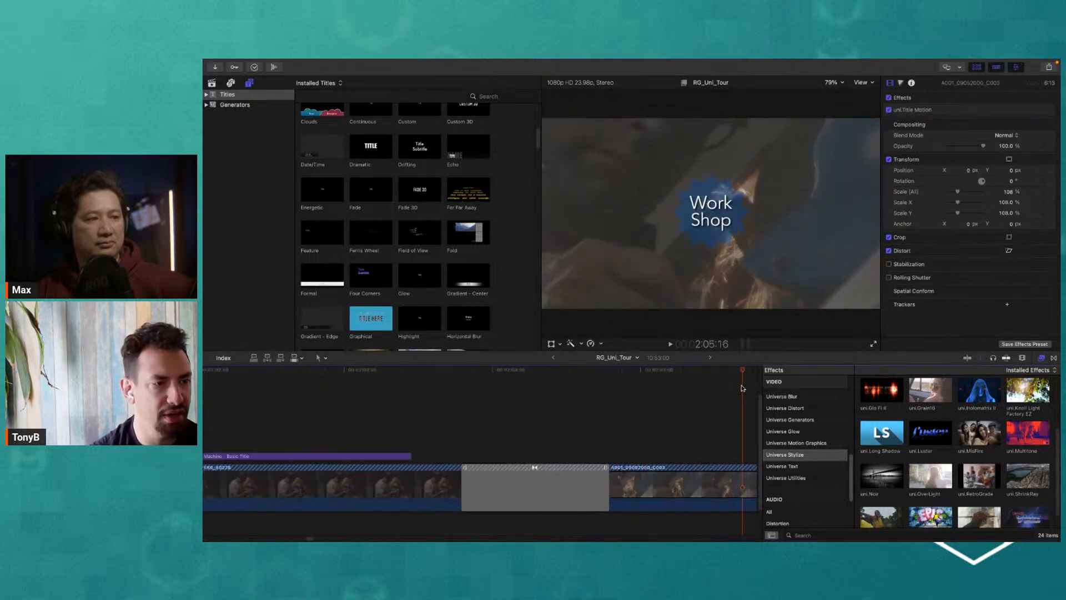
click(718, 373)
click(729, 487)
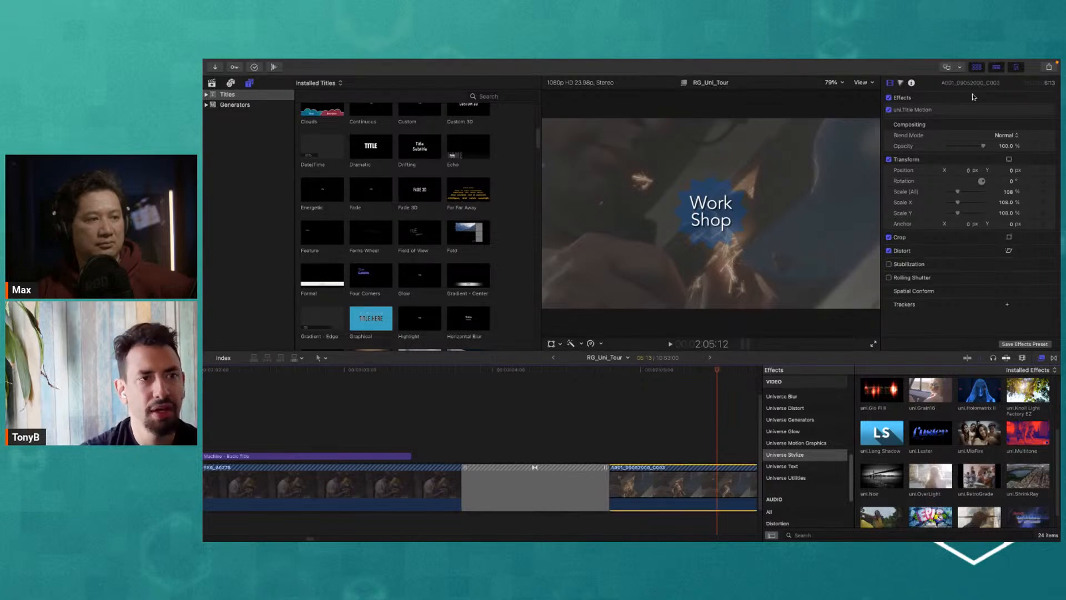
Step: Show the uni.Title Motion parameters of the Work Shop clip and look over its text, font, shadow and shape settings
click(901, 110)
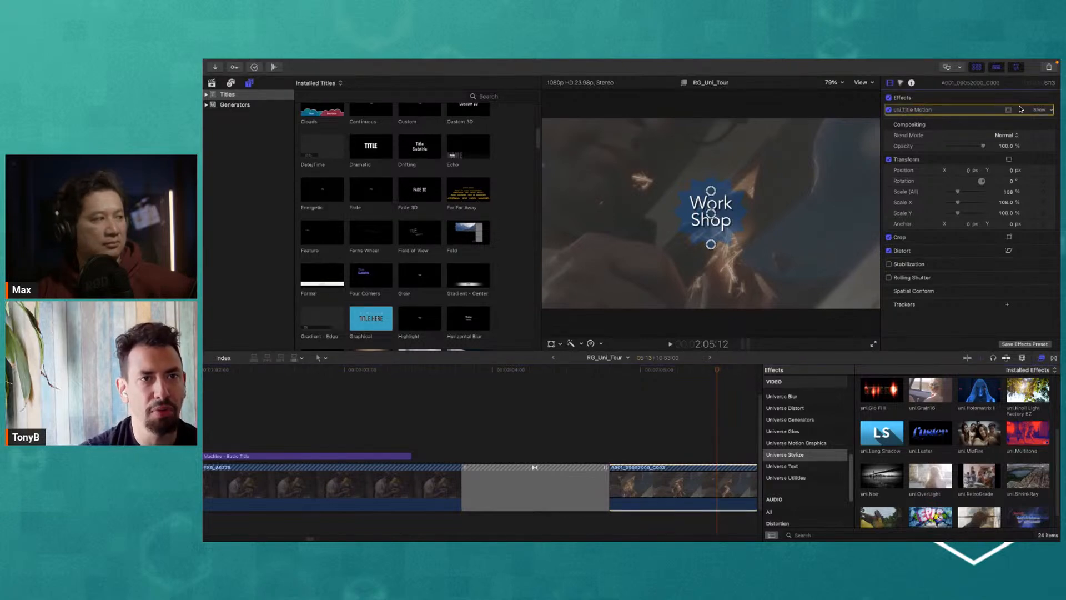
click(1038, 110)
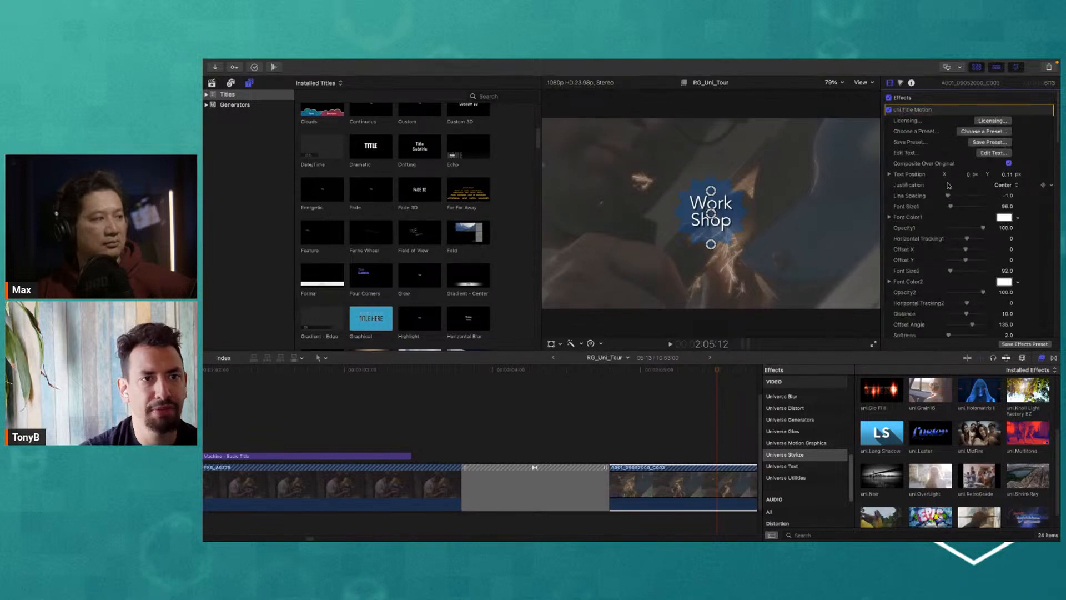
scroll(949, 186, down, 3)
scroll(914, 253, down, 3)
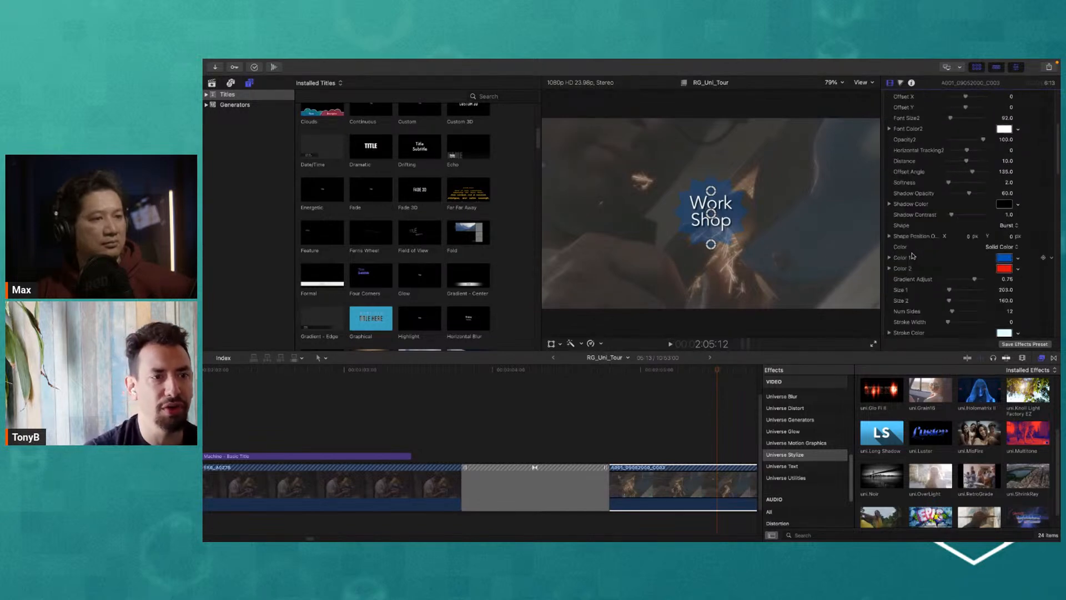
scroll(923, 241, up, 6)
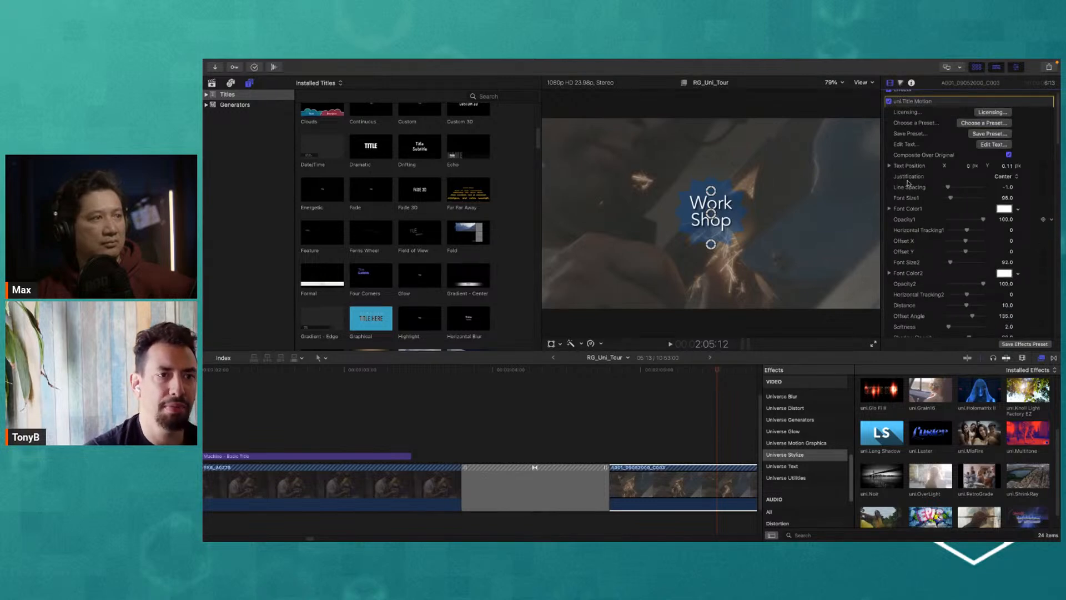
scroll(921, 212, down, 2)
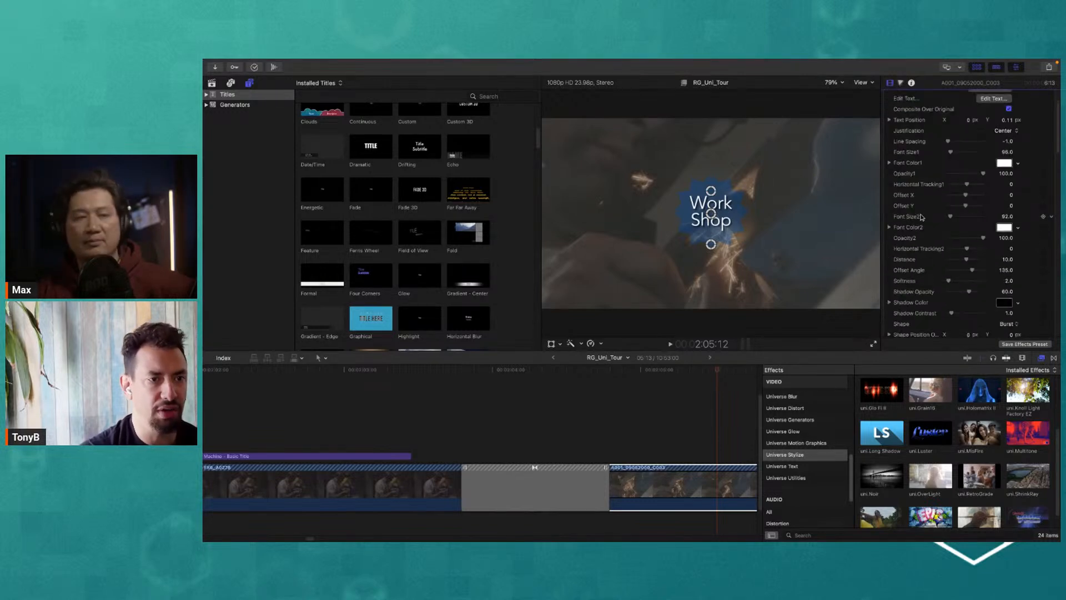
Step: Hide the Effects browser to widen the timeline and reselect the Work Shop clip
click(688, 377)
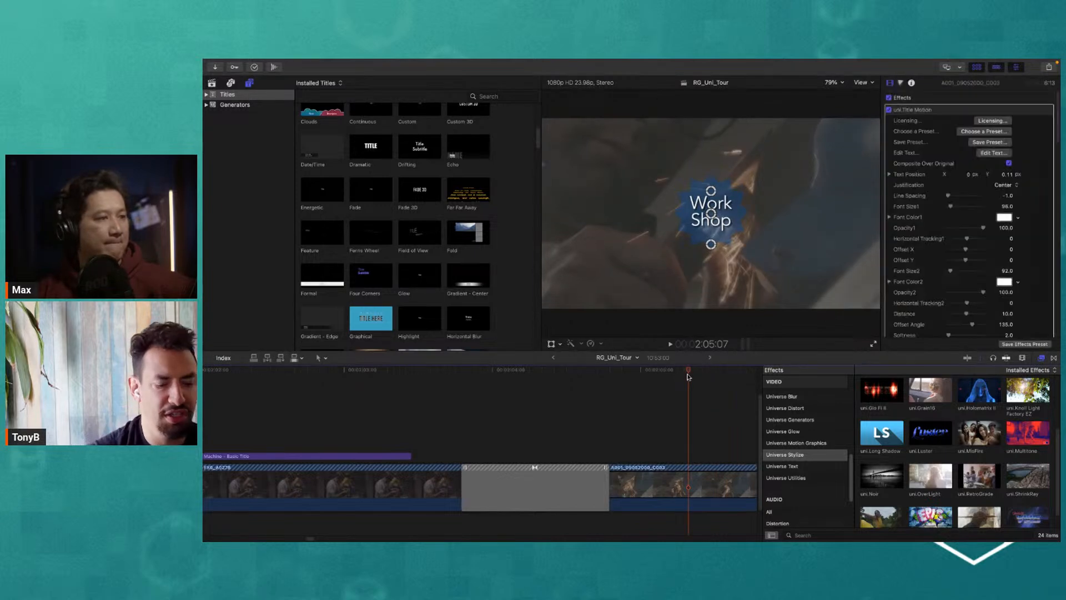
key(super+minus)
key(super+minus)
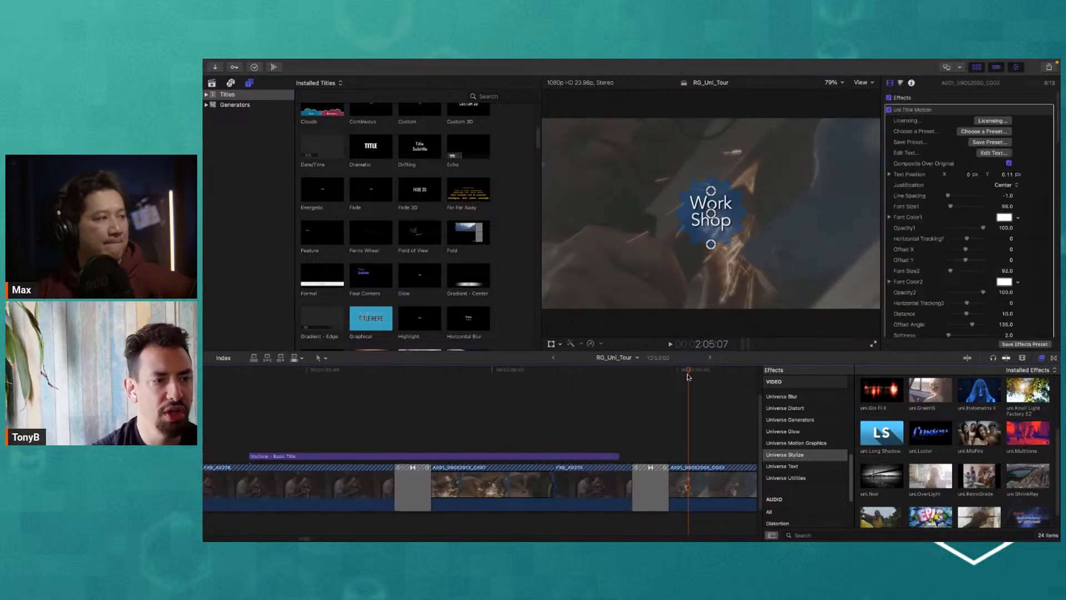
click(1043, 359)
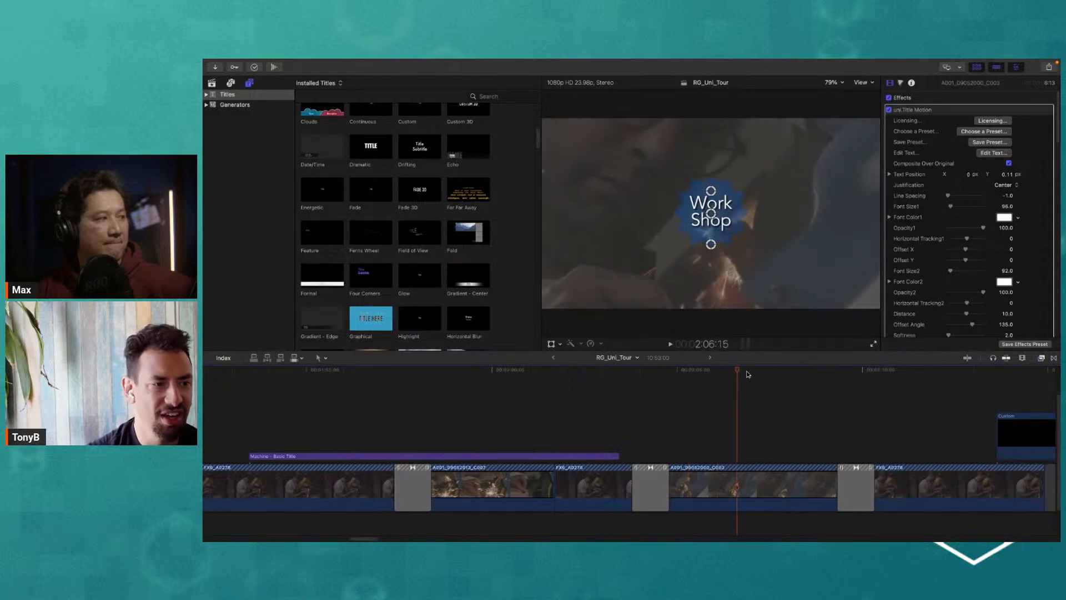
click(1040, 359)
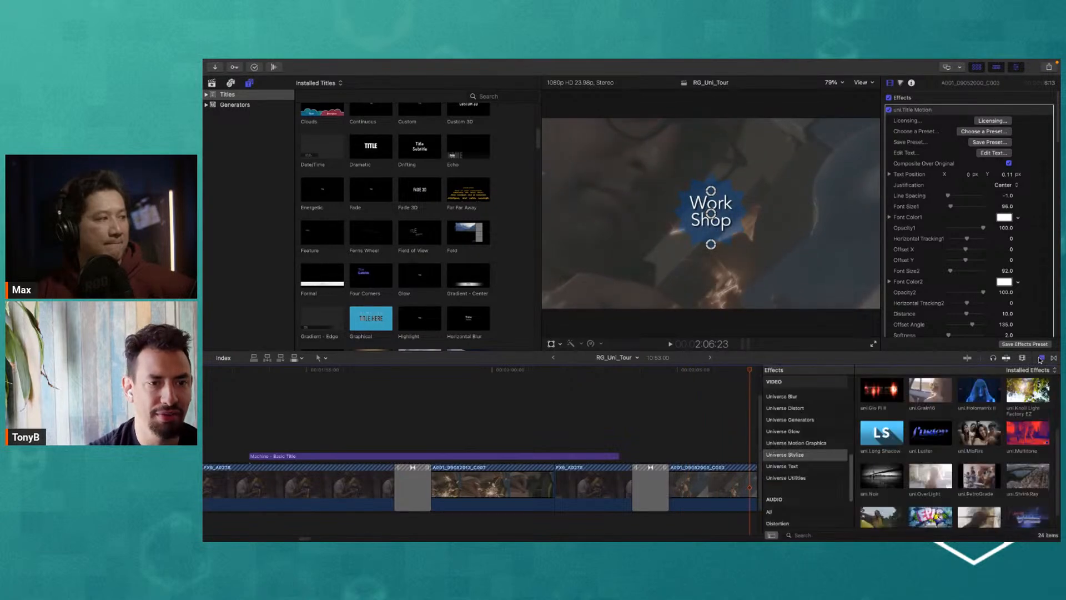
click(1040, 359)
click(745, 492)
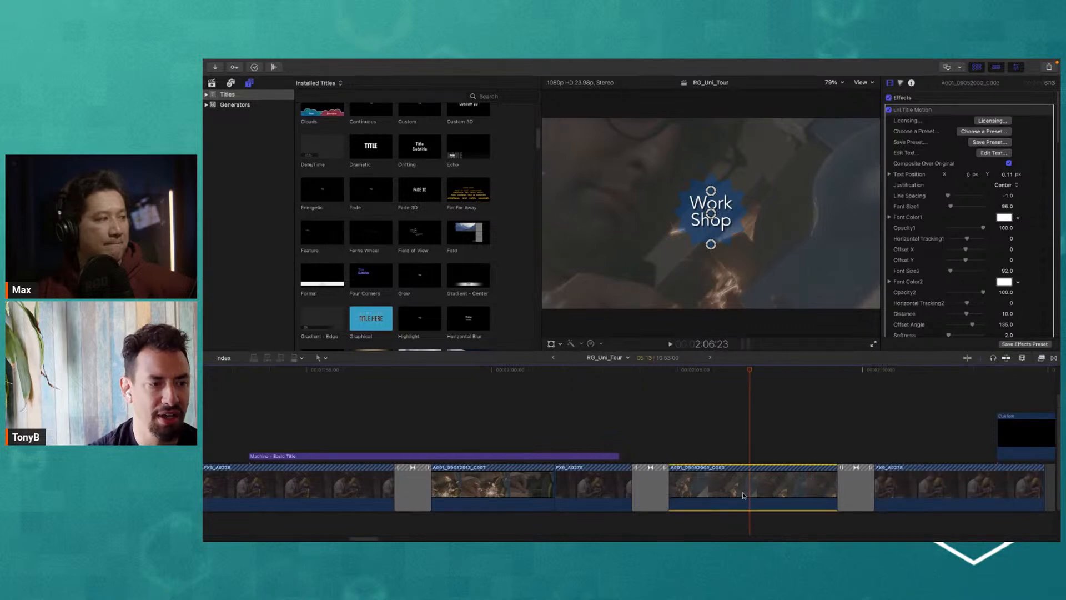
Step: Set the Idle Animation Preset of the Work Shop clip's uni.Title Motion effect to Springy and scrub through the animation
drag(750, 371, 780, 381)
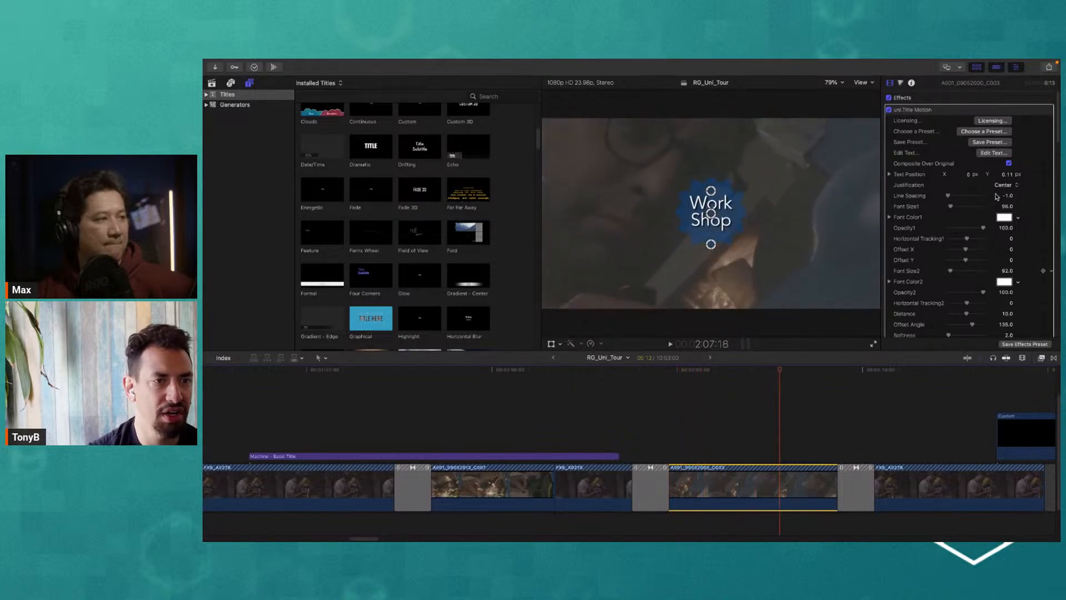
scroll(950, 227, down, 5)
scroll(944, 239, down, 8)
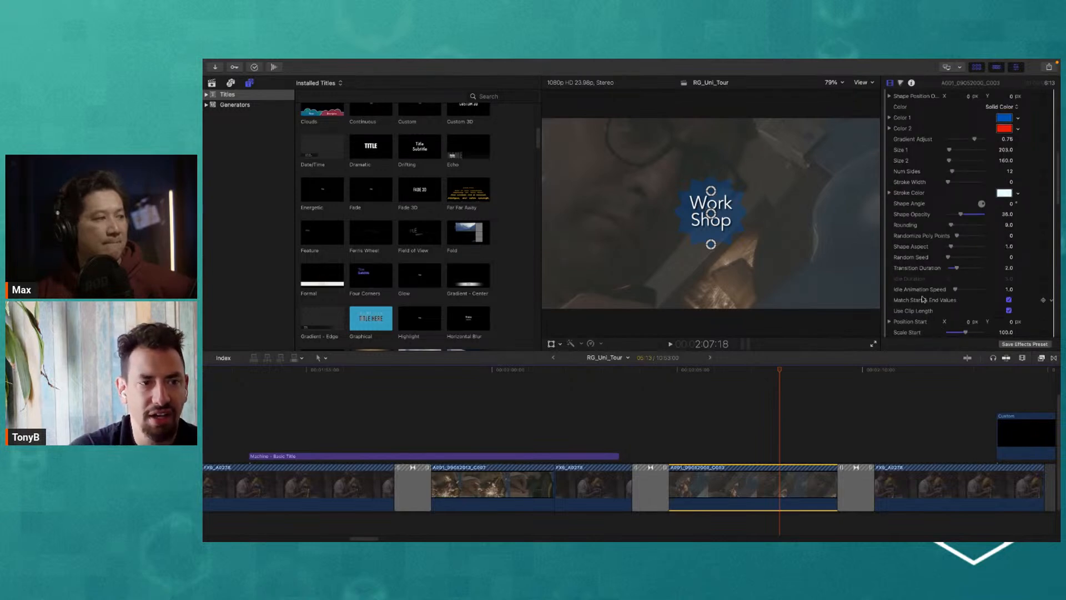
scroll(918, 271, down, 3)
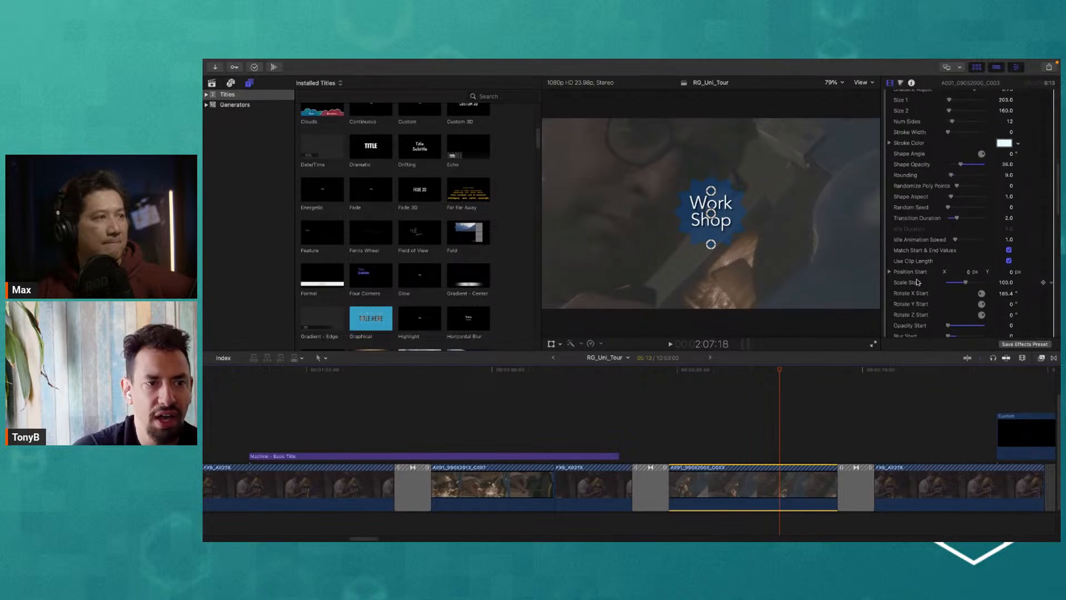
scroll(918, 282, down, 1)
scroll(945, 300, down, 2)
click(1008, 299)
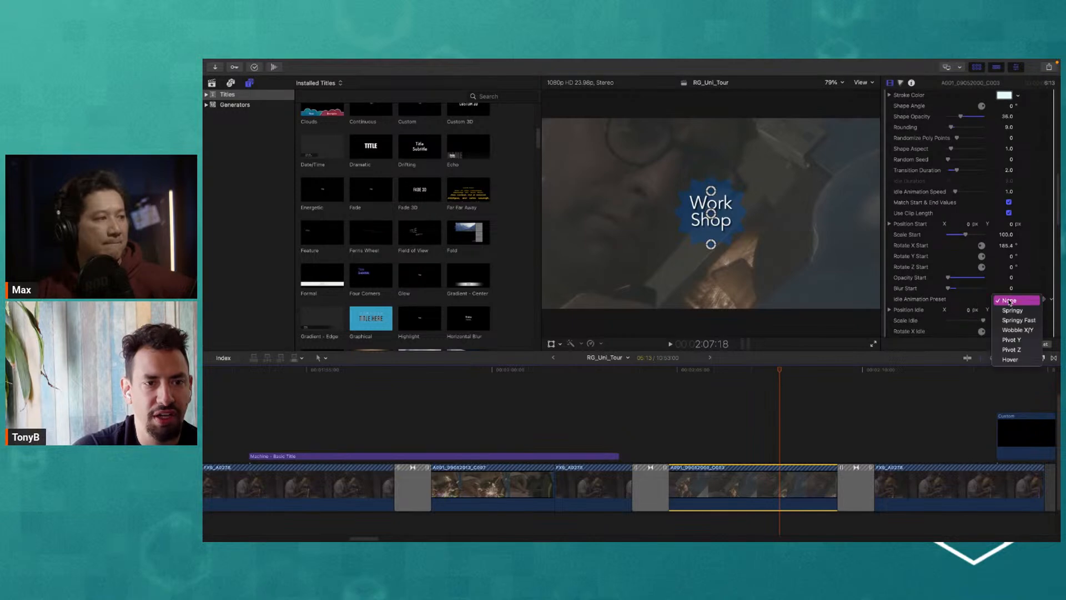
click(1013, 311)
drag(715, 372, 751, 379)
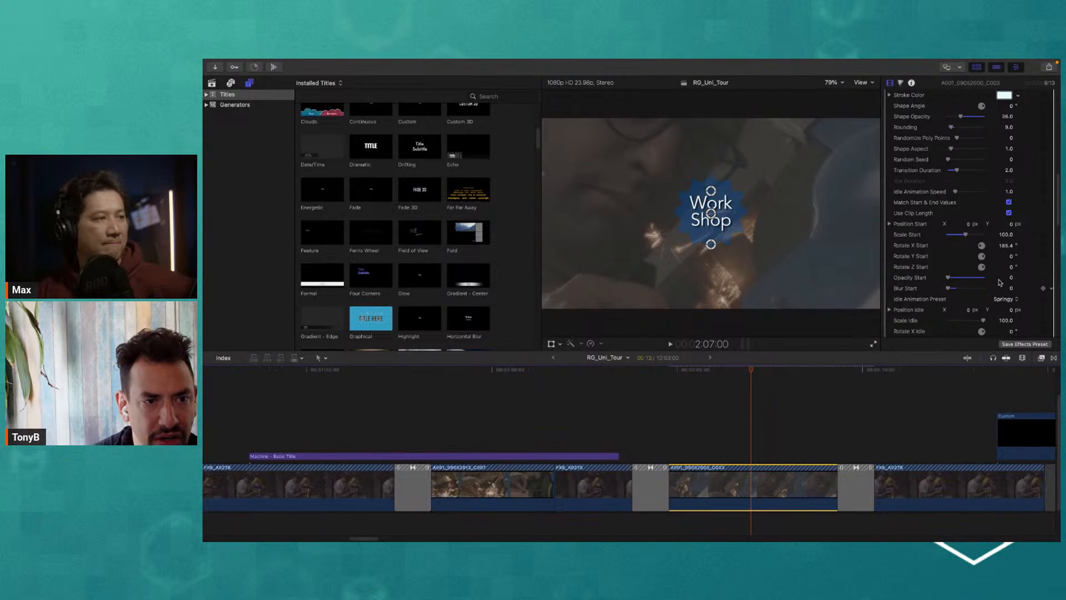
Step: Set the Idle Animation Preset of the Work Shop clip's uni.Title Motion effect to Wobble X/Y and preview the animation
scroll(1008, 315, down, 1)
click(1012, 298)
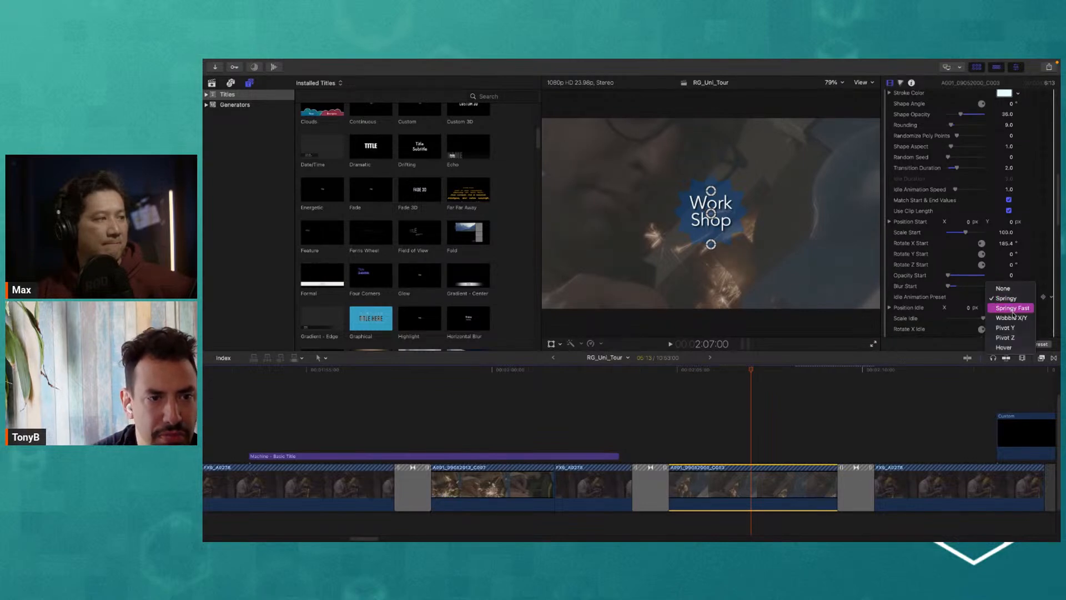
click(1011, 318)
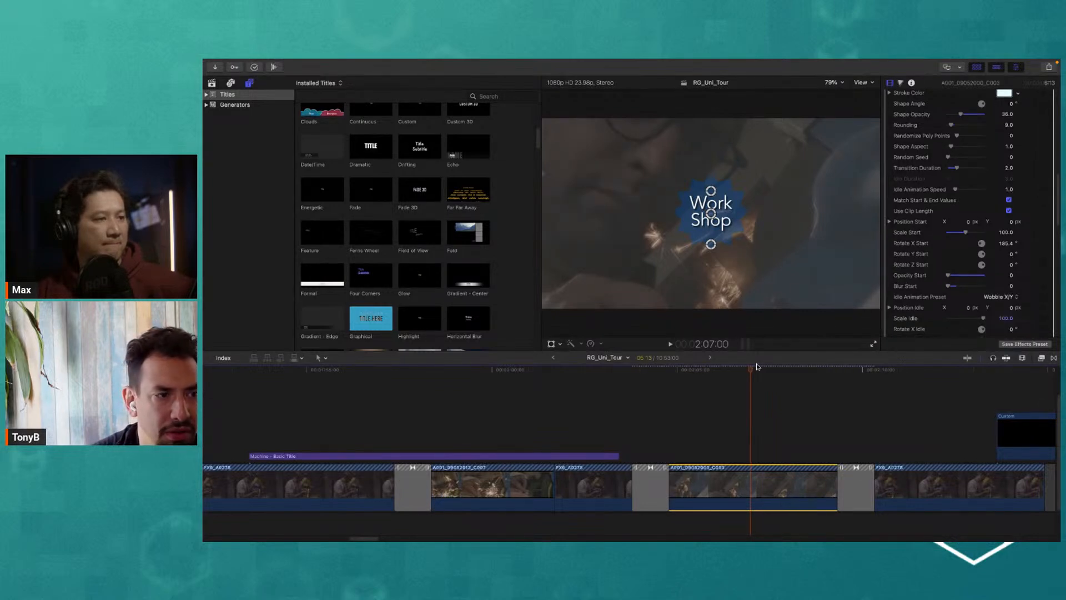
key(space)
drag(804, 374, 759, 392)
Step: Look through the remaining uni.Title Motion parameters of the Work Shop clip, from the idle, spring and wiggle settings to motion blur
scroll(985, 276, down, 2)
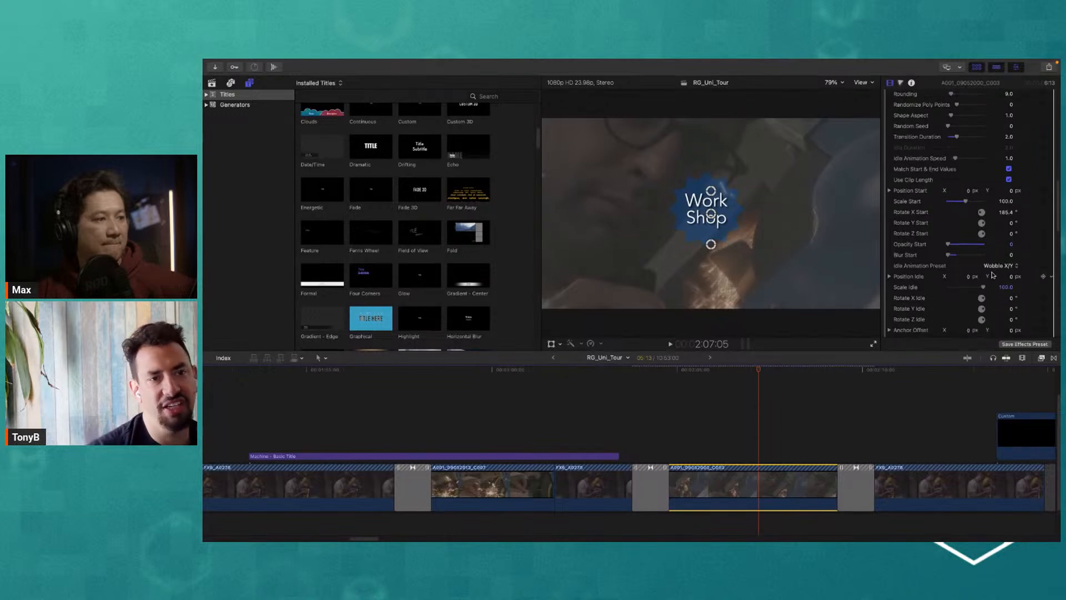
scroll(924, 300, down, 3)
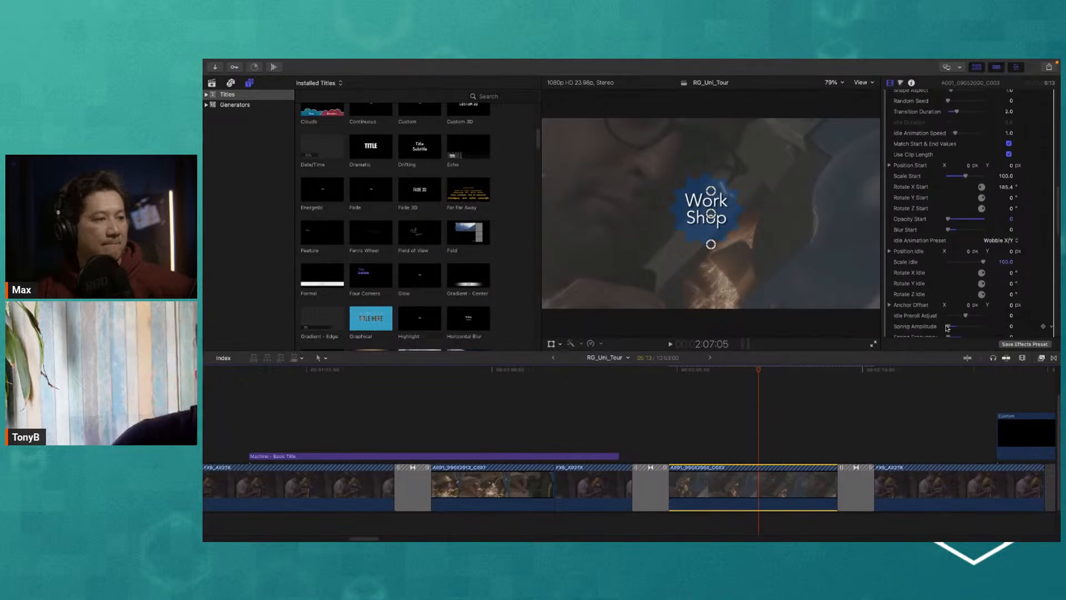
scroll(923, 313, down, 10)
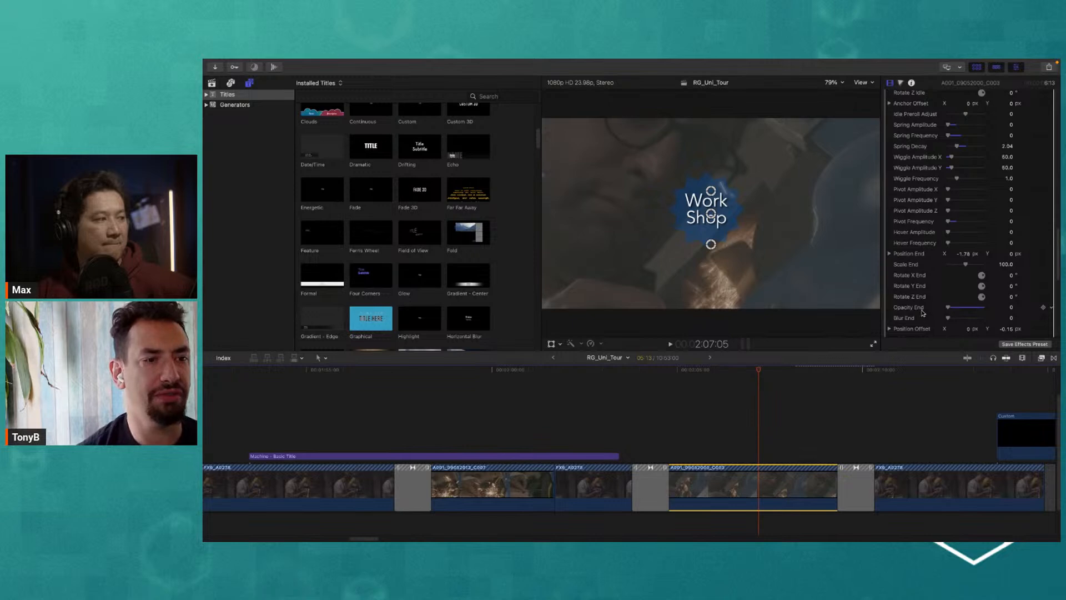
scroll(919, 233, down, 5)
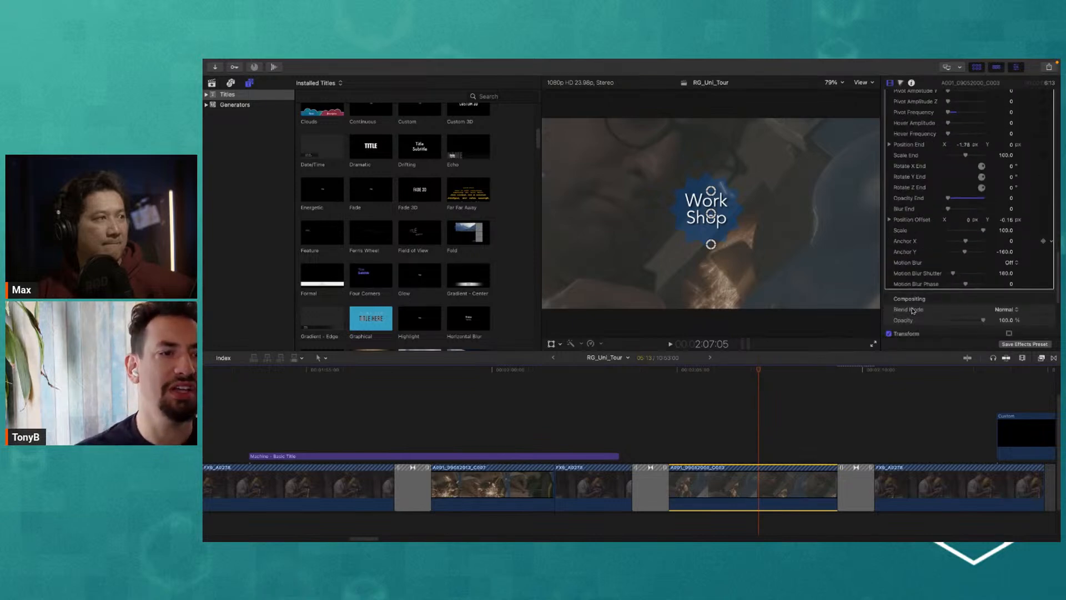
scroll(917, 230, up, 10)
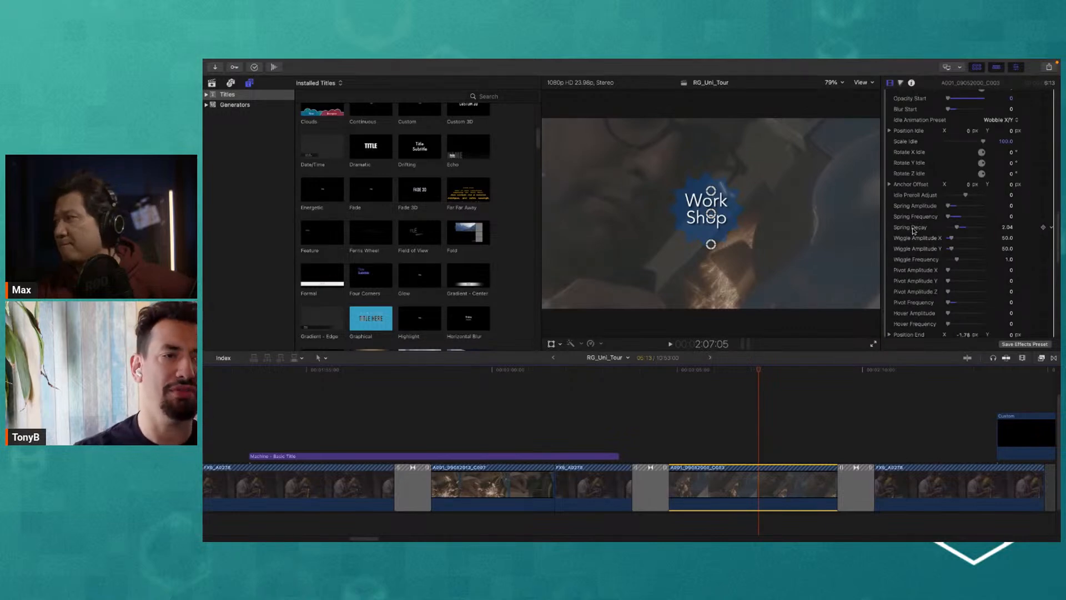
scroll(922, 222, up, 4)
scroll(926, 207, up, 4)
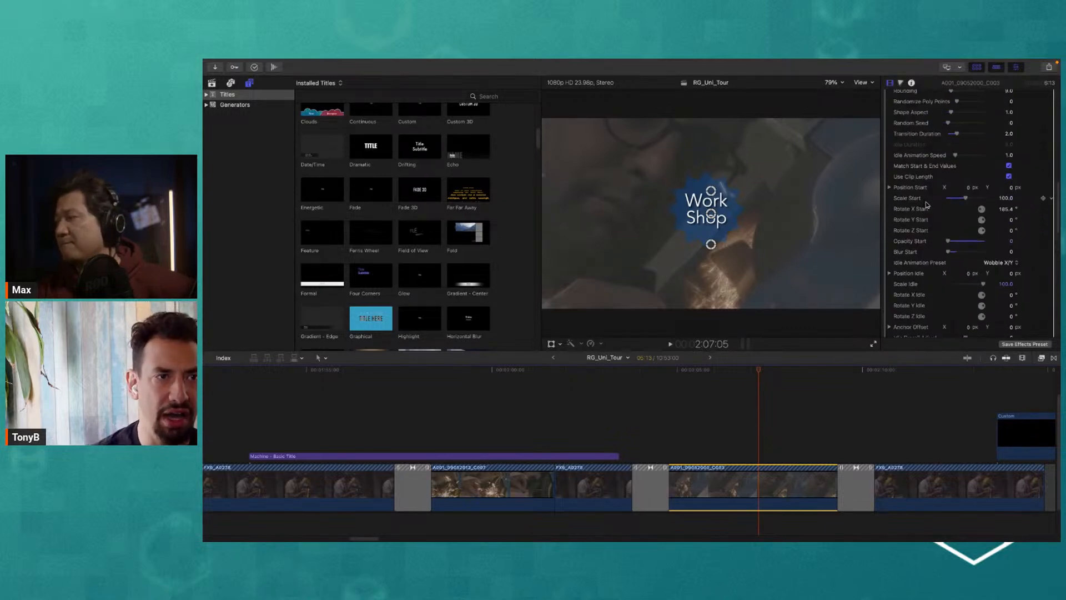
scroll(912, 244, up, 4)
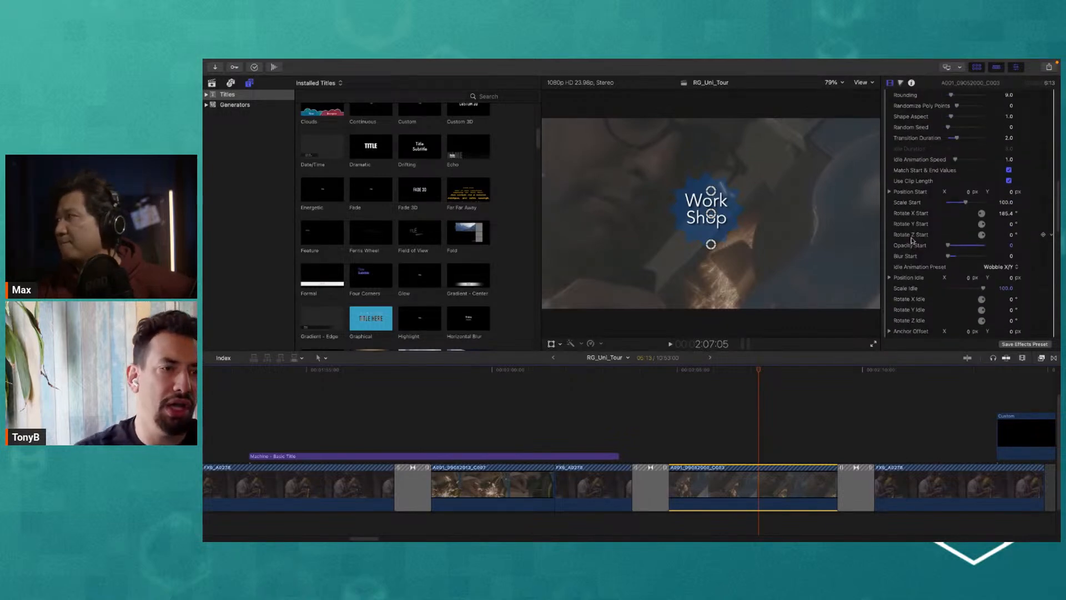
scroll(916, 244, up, 4)
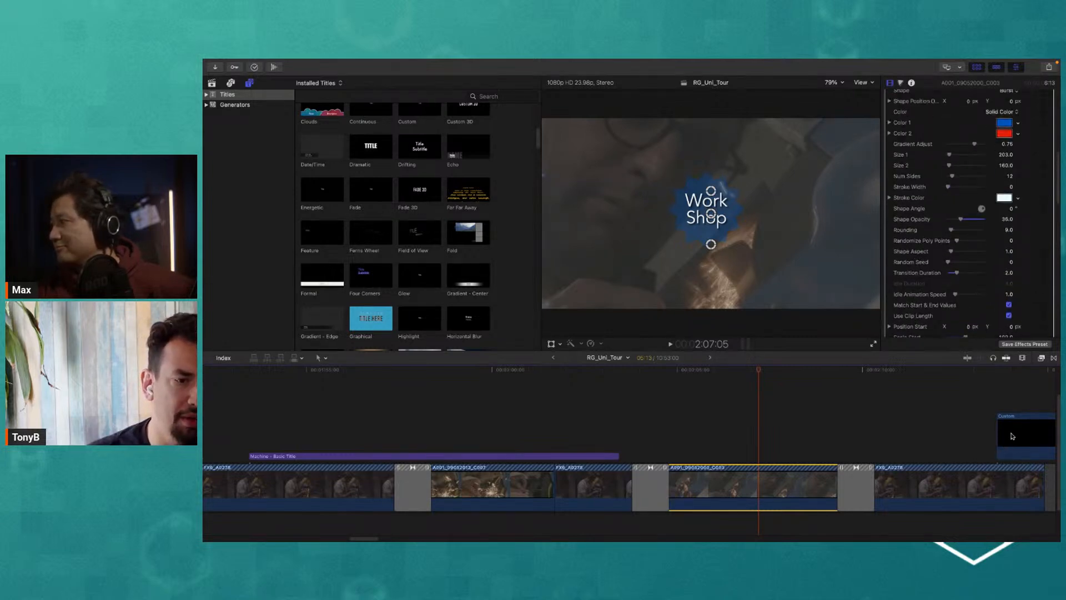
Step: Select the Custom solid clip that follows the Work Shop section, place the playhead on it at 2:14:04 and show more of the timeline
click(794, 427)
drag(757, 369, 774, 387)
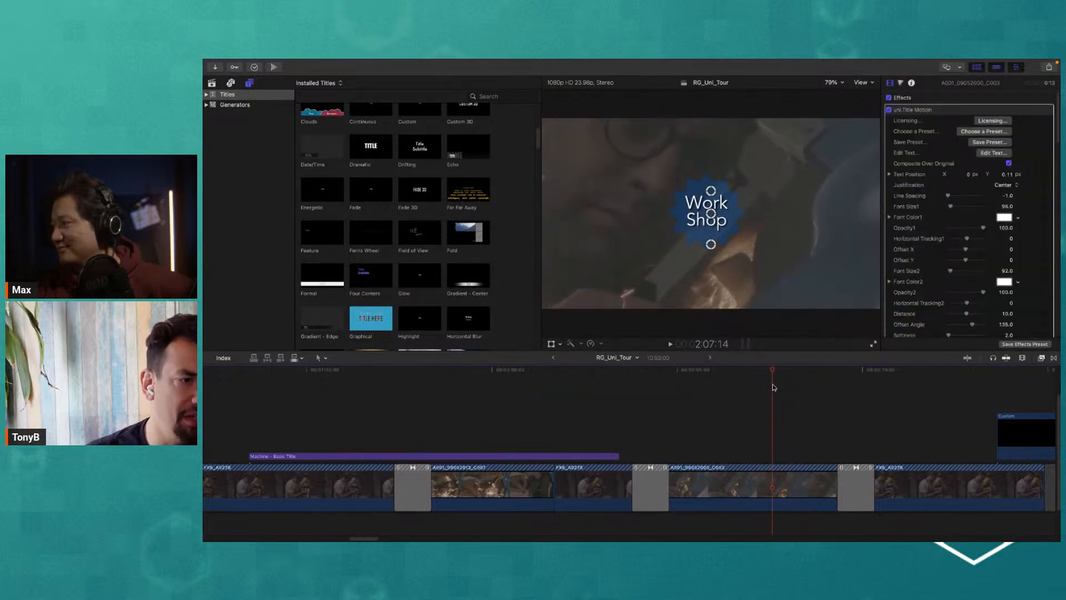
click(1029, 439)
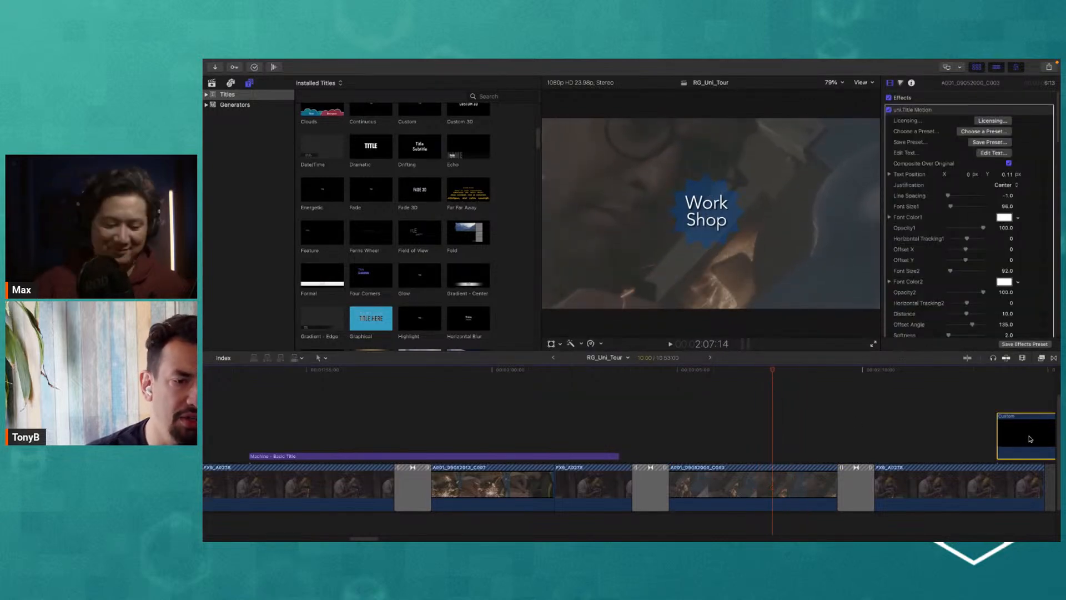
click(1016, 369)
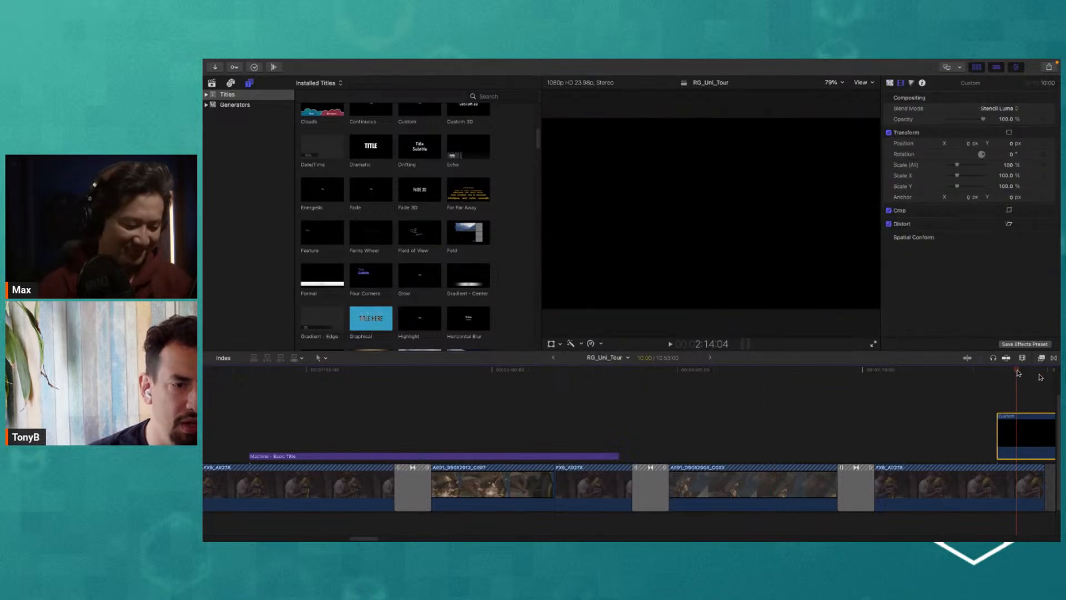
key(super+minus)
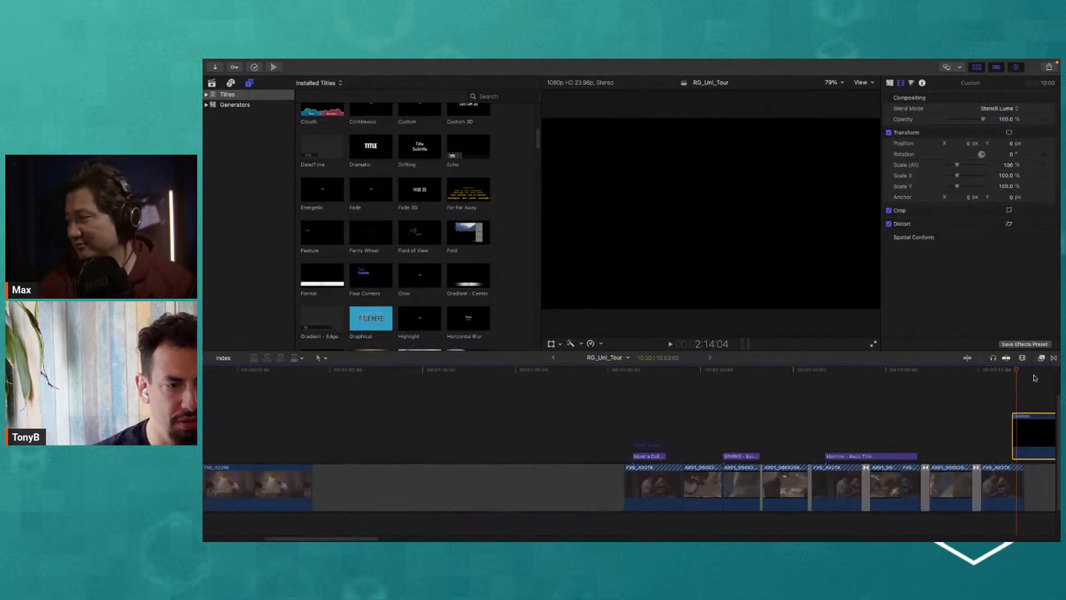
key(super+minus)
key(super+minus)
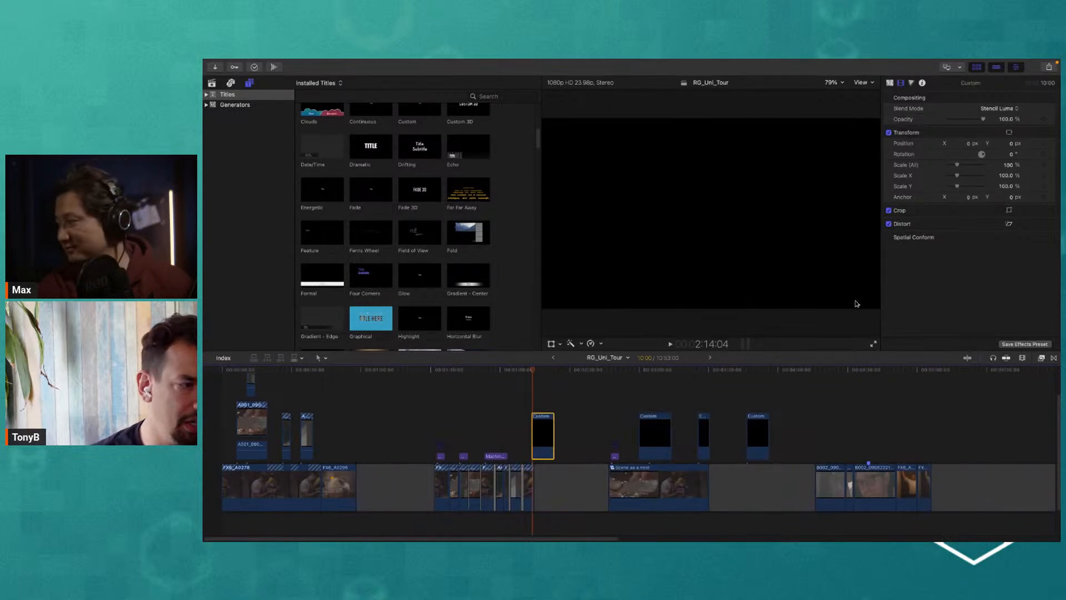
Step: Move the playhead to the middle of that Custom clip, around 2:18:12, and clear the clip selection
click(542, 370)
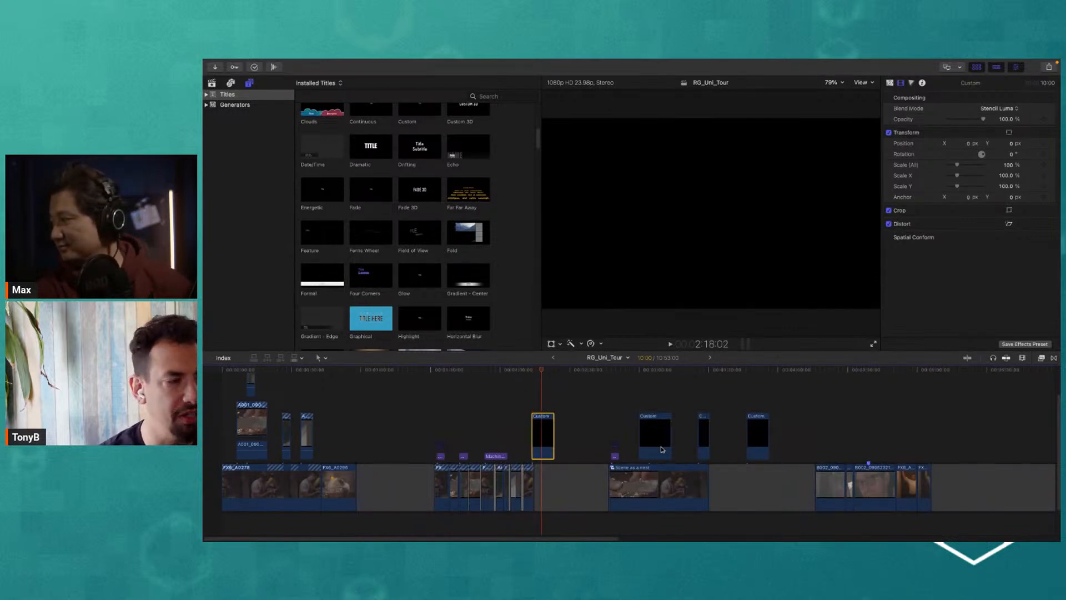
key(super+equal)
key(super+equal)
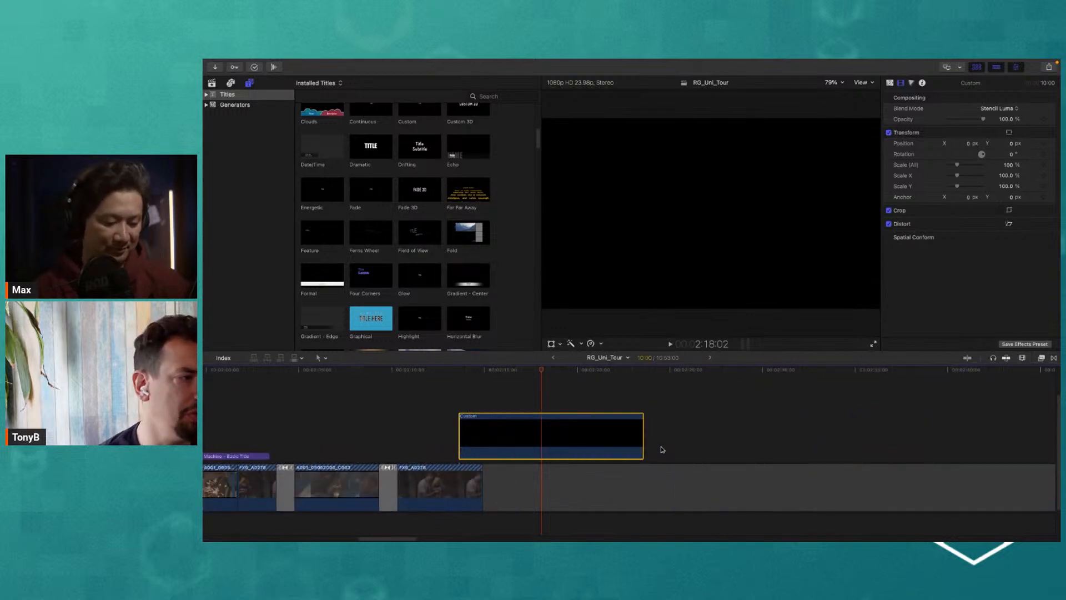
click(533, 376)
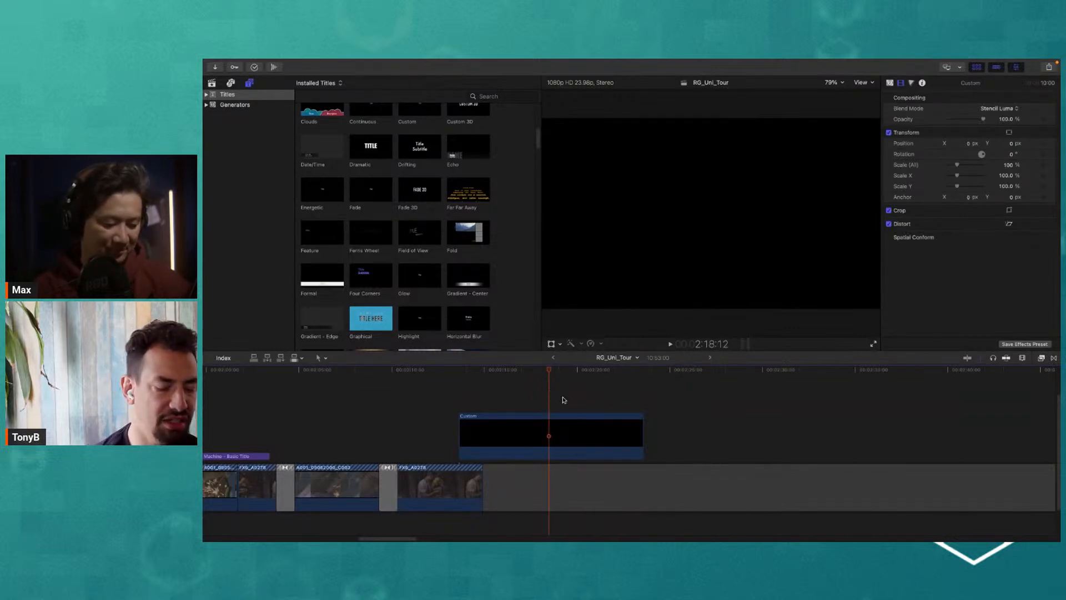
key(super+minus)
key(super+minus)
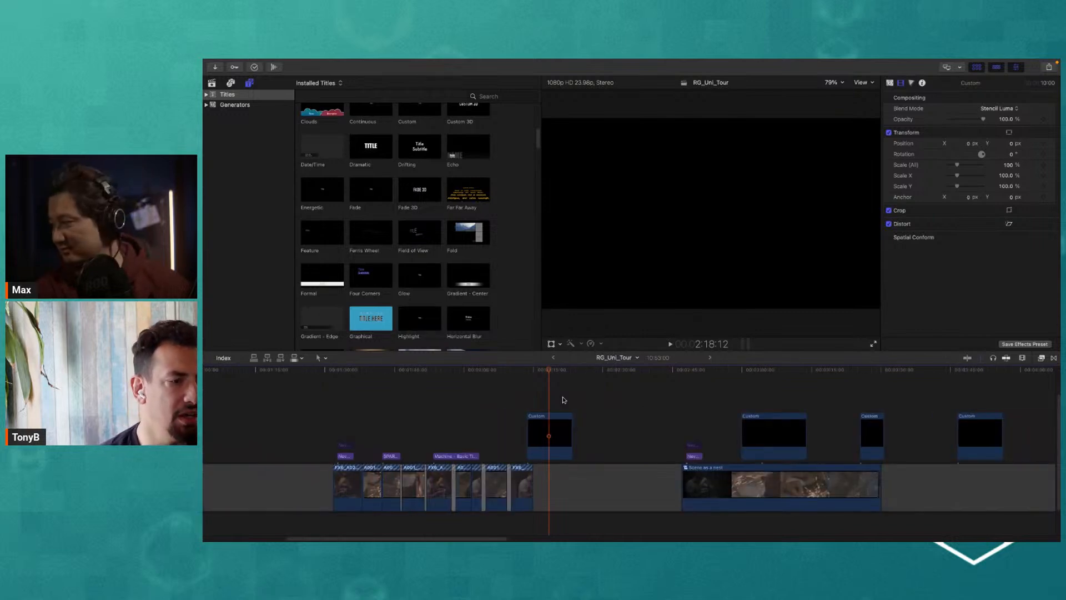
Step: Select the Custom clip above the nested scene at 3:07:00 and show the Solids generators with the category sidebar hidden
click(776, 374)
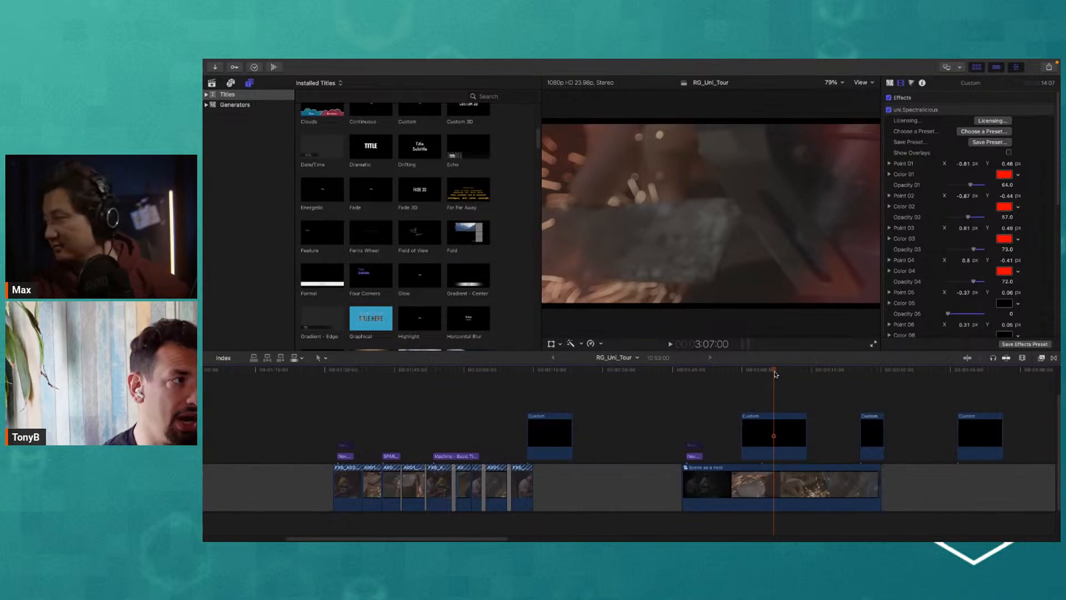
click(780, 445)
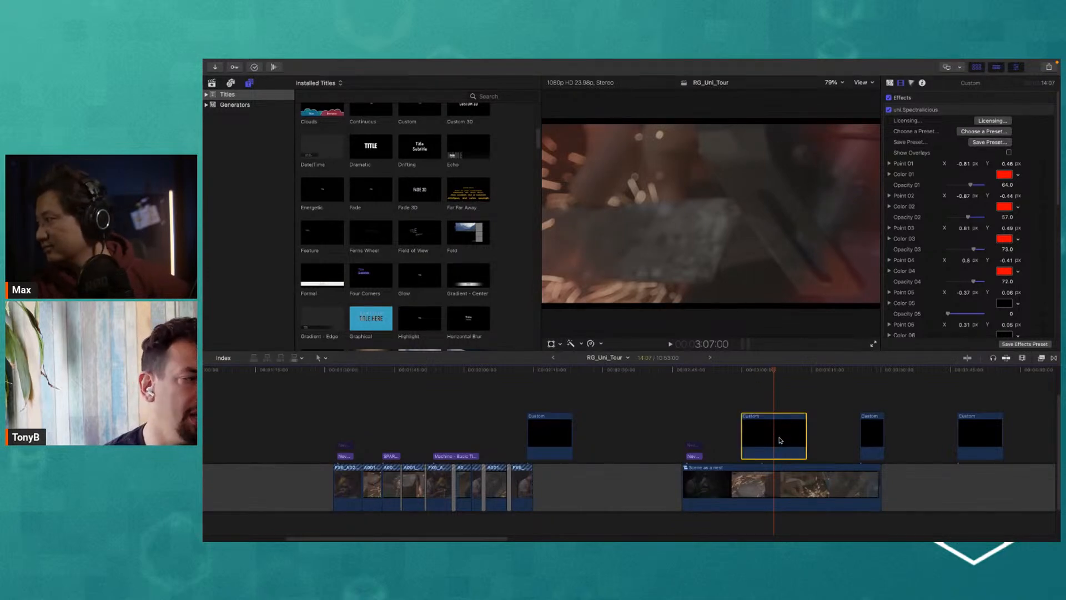
click(205, 105)
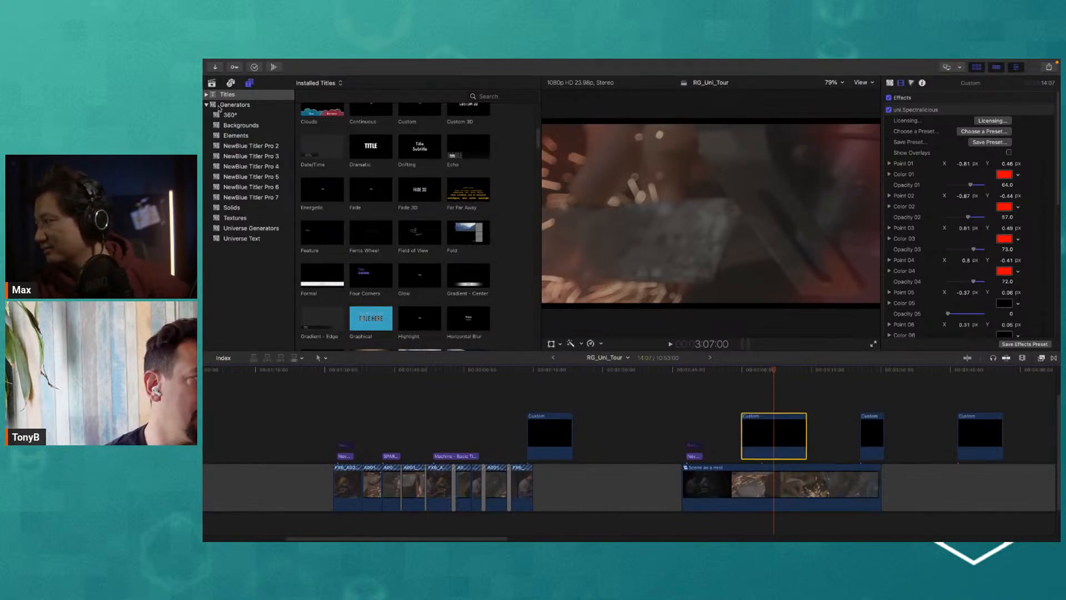
click(237, 209)
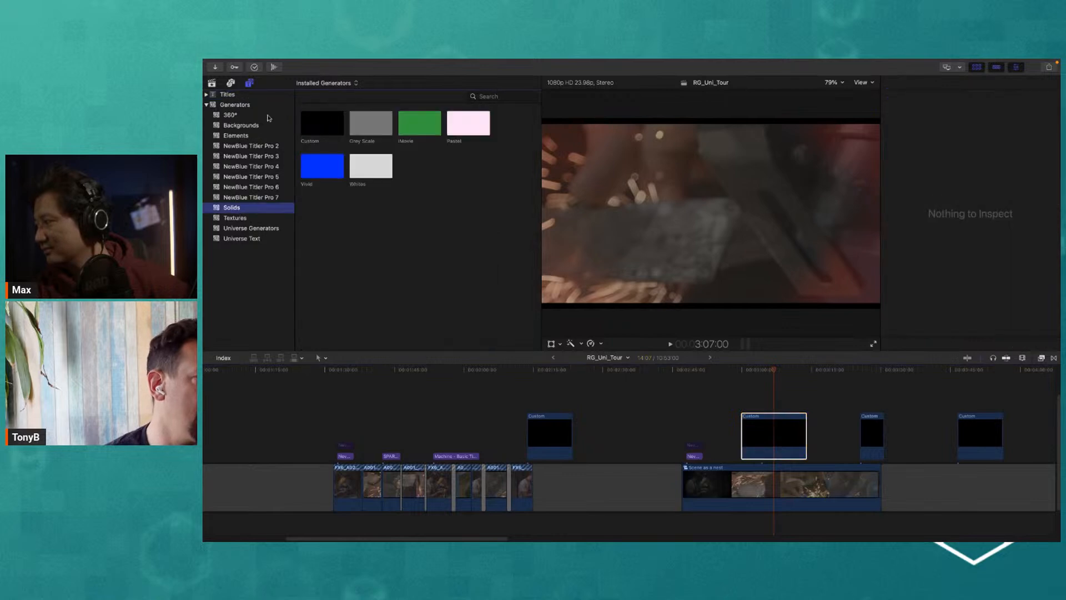
click(249, 83)
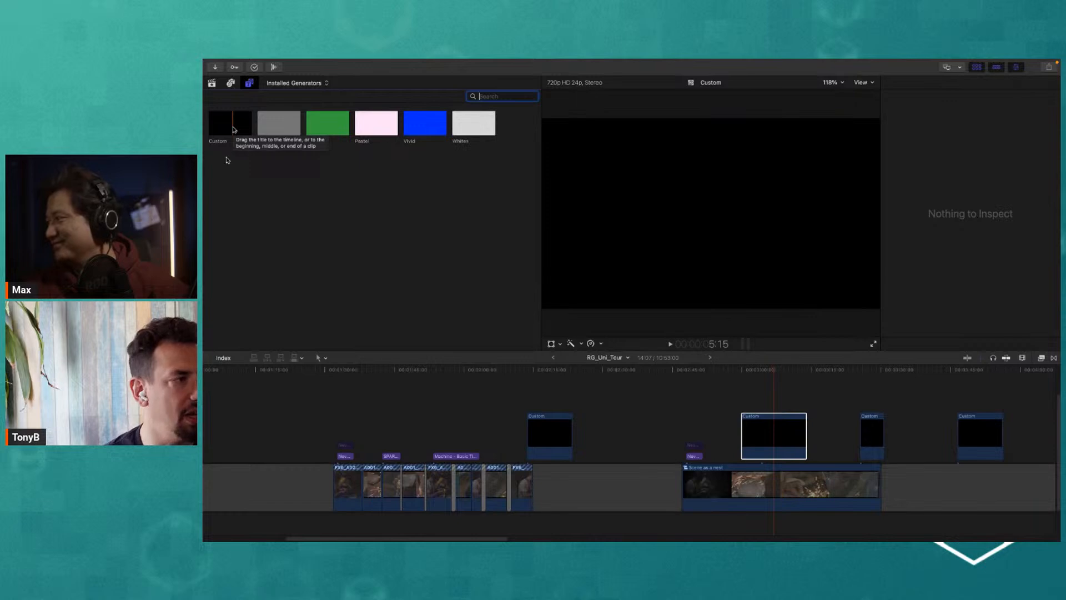
Step: Preview the nested scene with the uni.Spectralicious overlay of the Custom clip by scrubbing and playing up to 3:08:17
click(712, 371)
drag(724, 373, 768, 385)
click(772, 436)
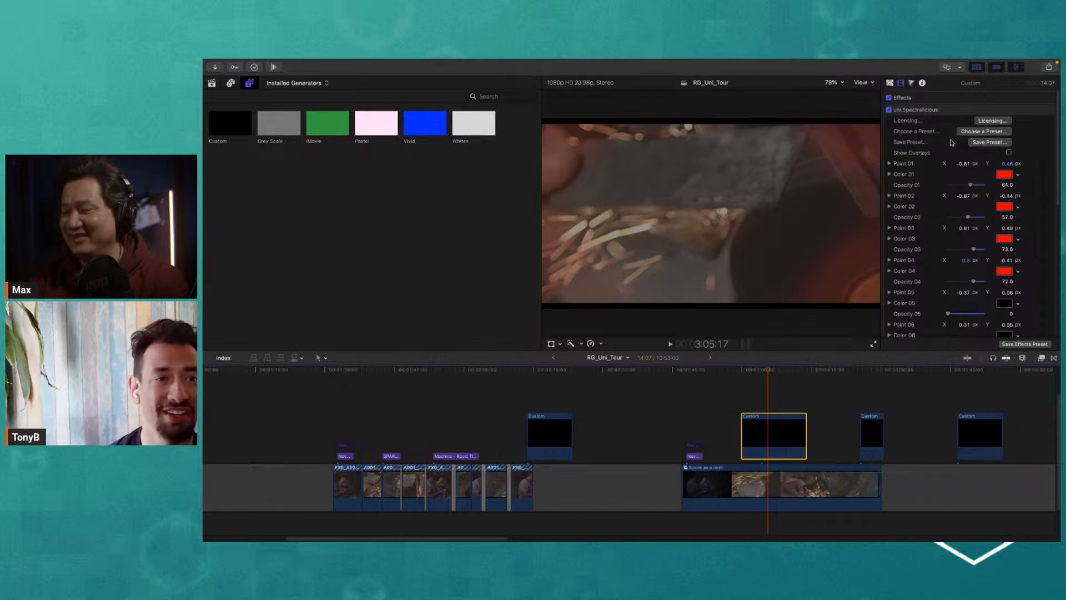
click(759, 375)
drag(757, 374, 770, 377)
key(space)
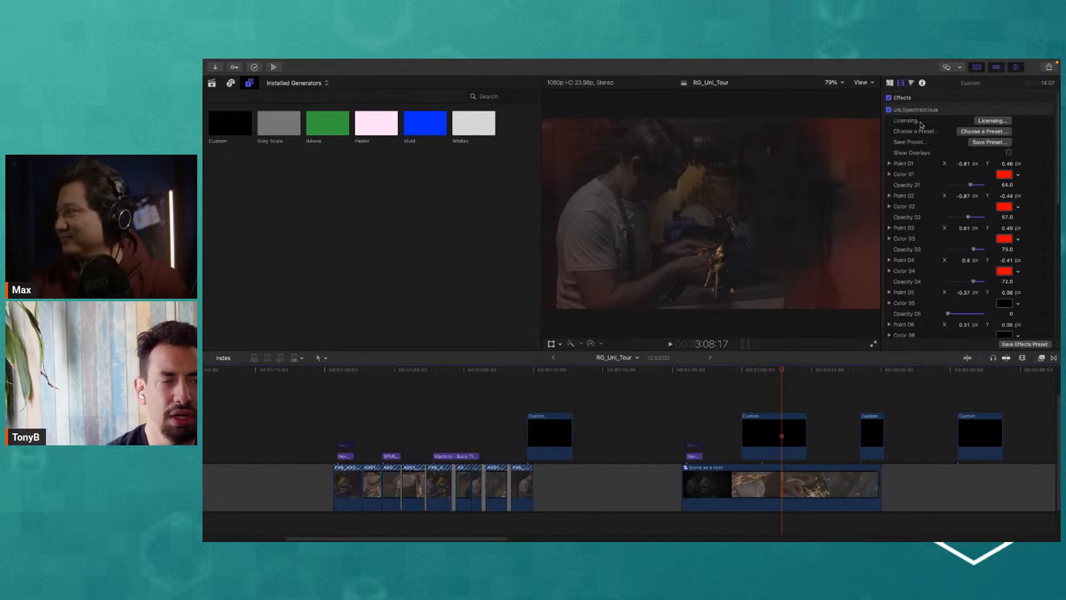
Step: Disable the Custom clip's existing uni.Spectralicious effect, hide its parameters and apply a second uni.Spectralicious from Universe Generators
click(888, 110)
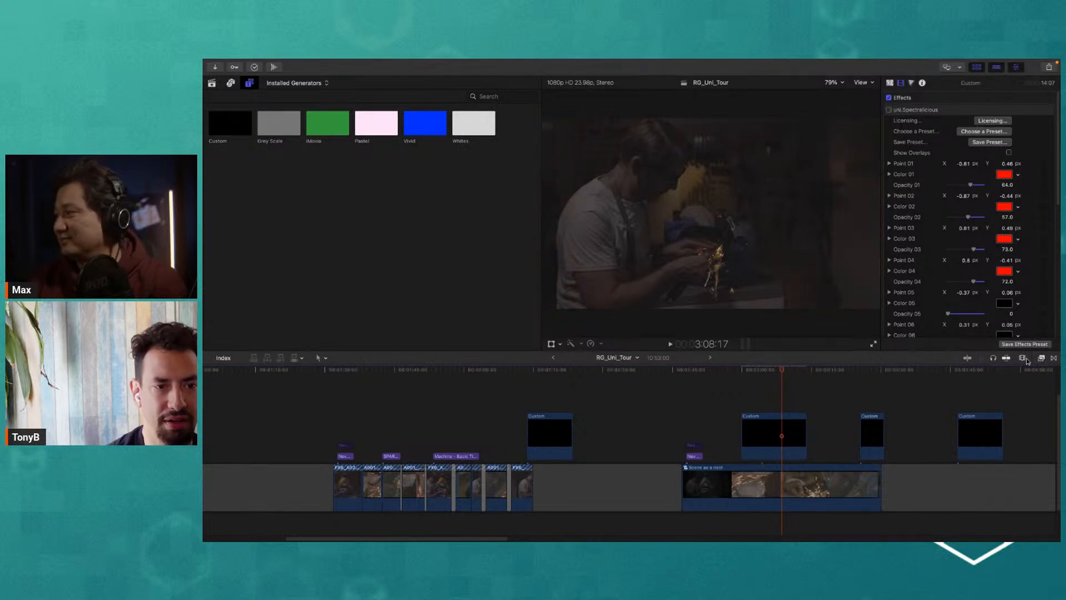
click(1042, 110)
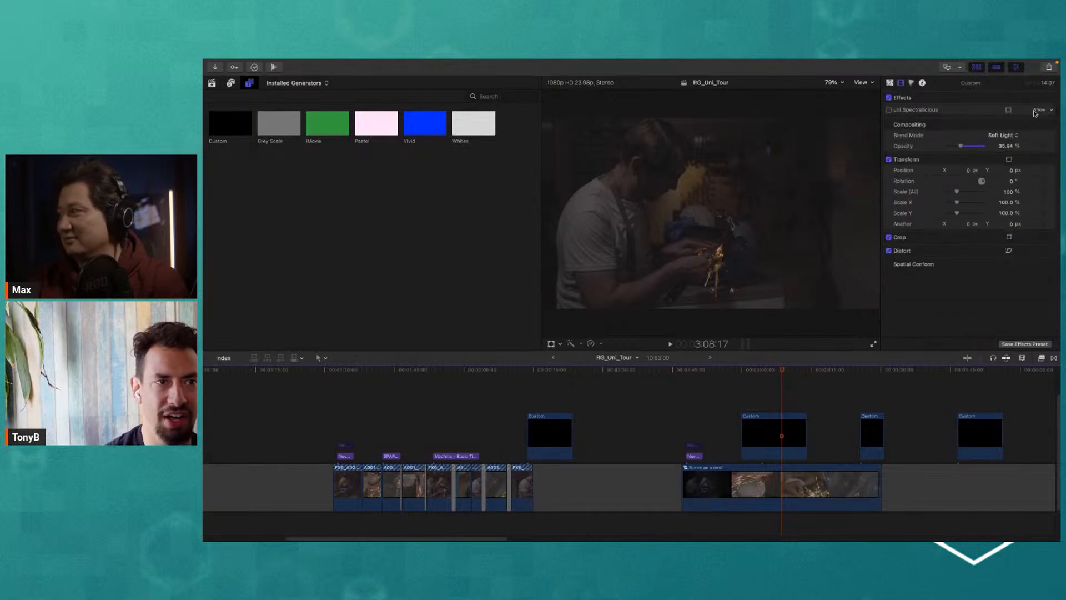
click(1042, 359)
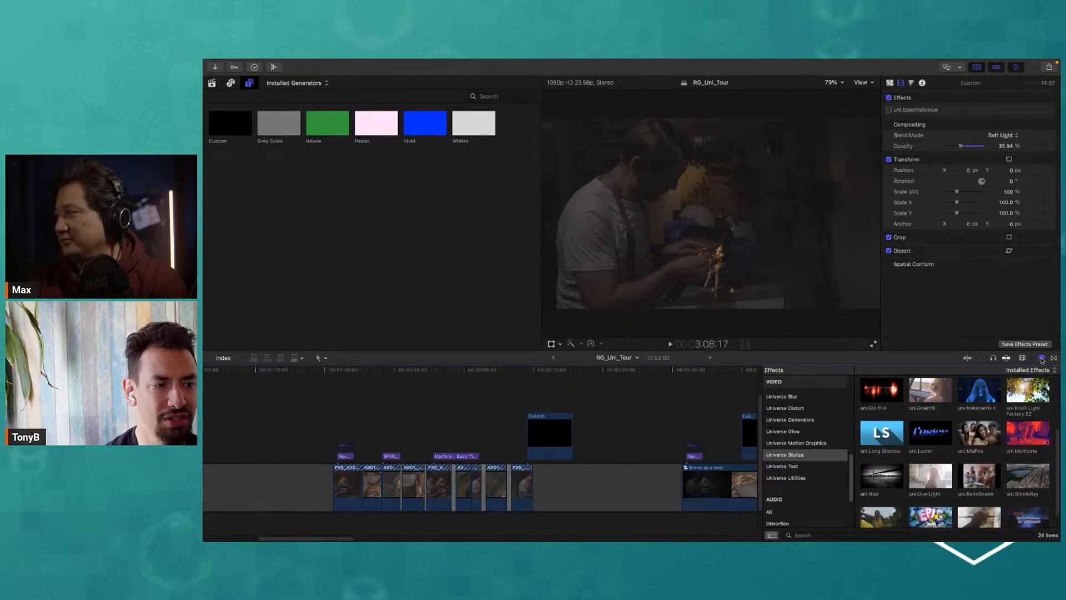
click(801, 421)
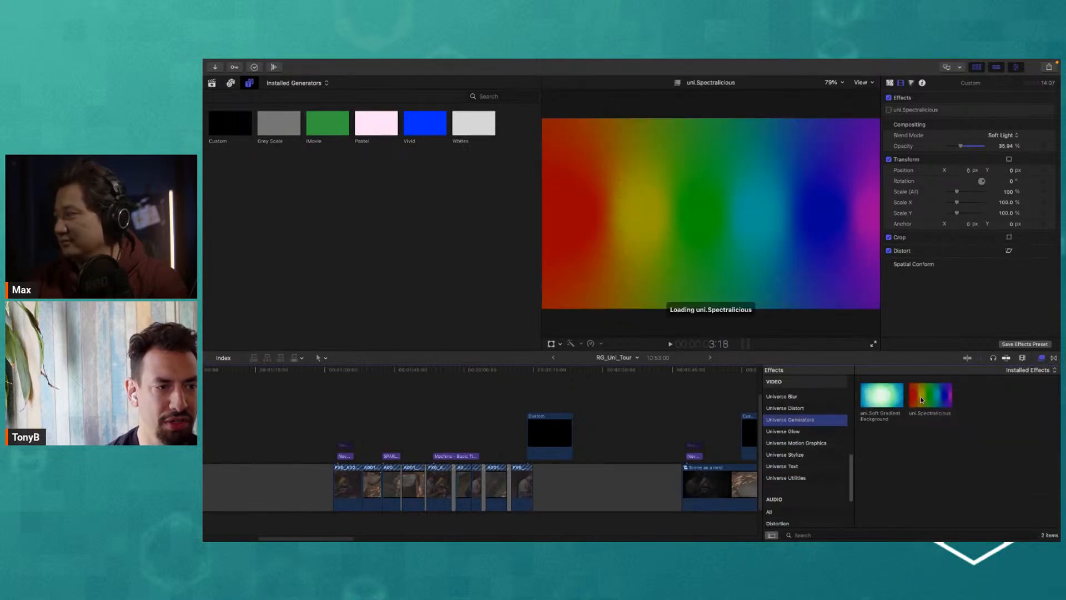
click(930, 400)
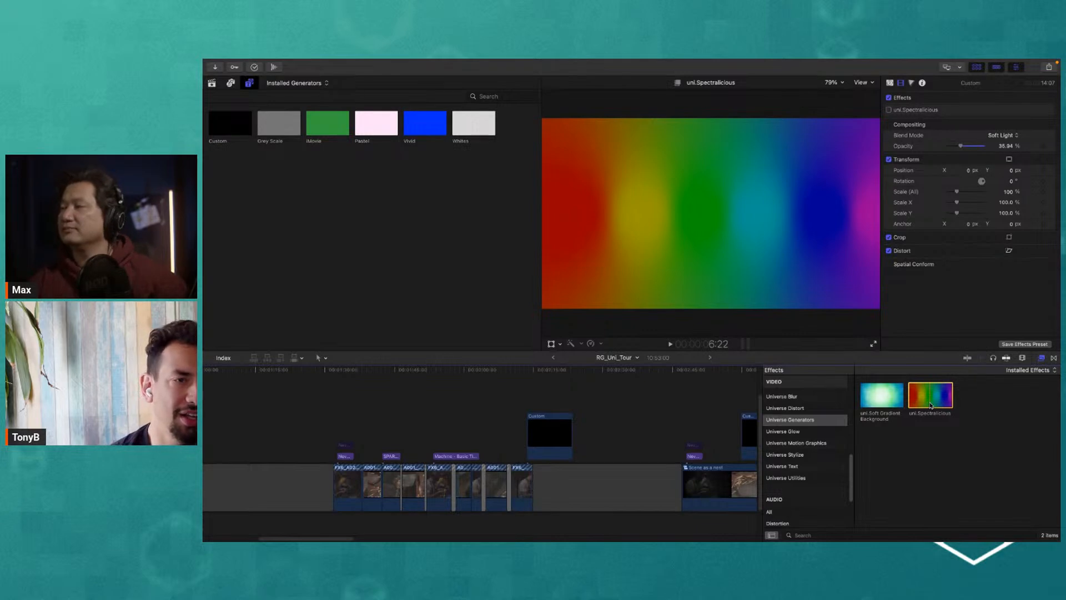
double_click(931, 405)
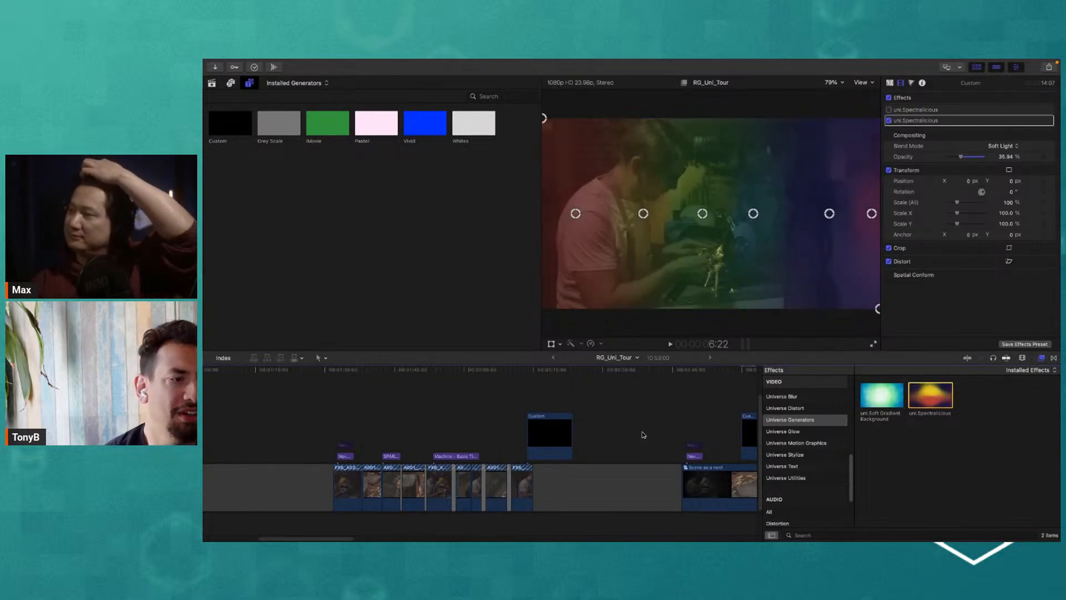
Step: Return the playhead to 3:07:20 over the nested scene and select the Custom clip there
click(685, 409)
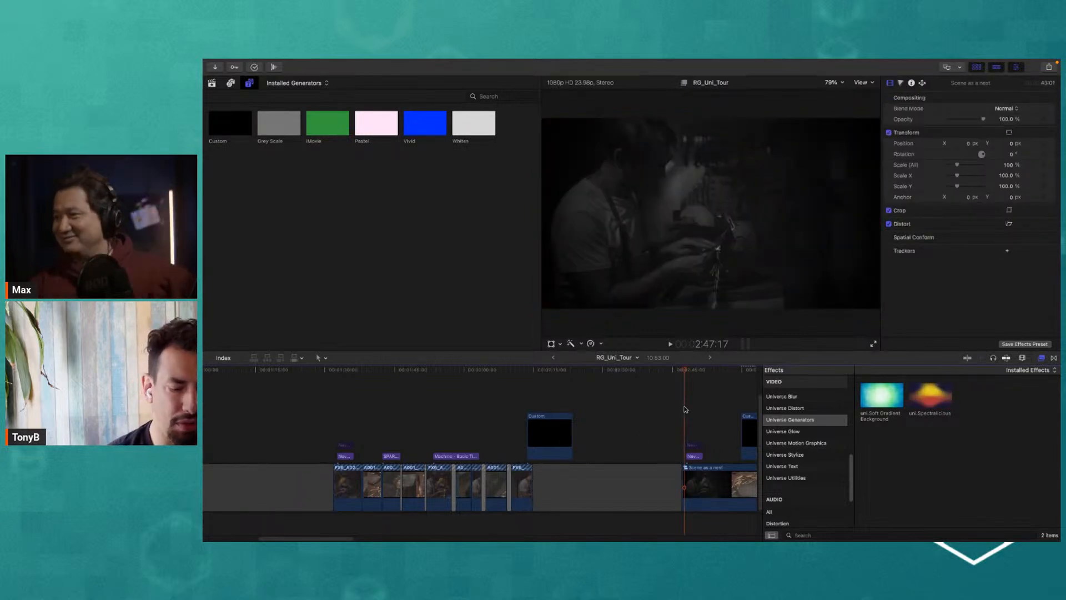
key(super+minus)
drag(646, 374, 658, 371)
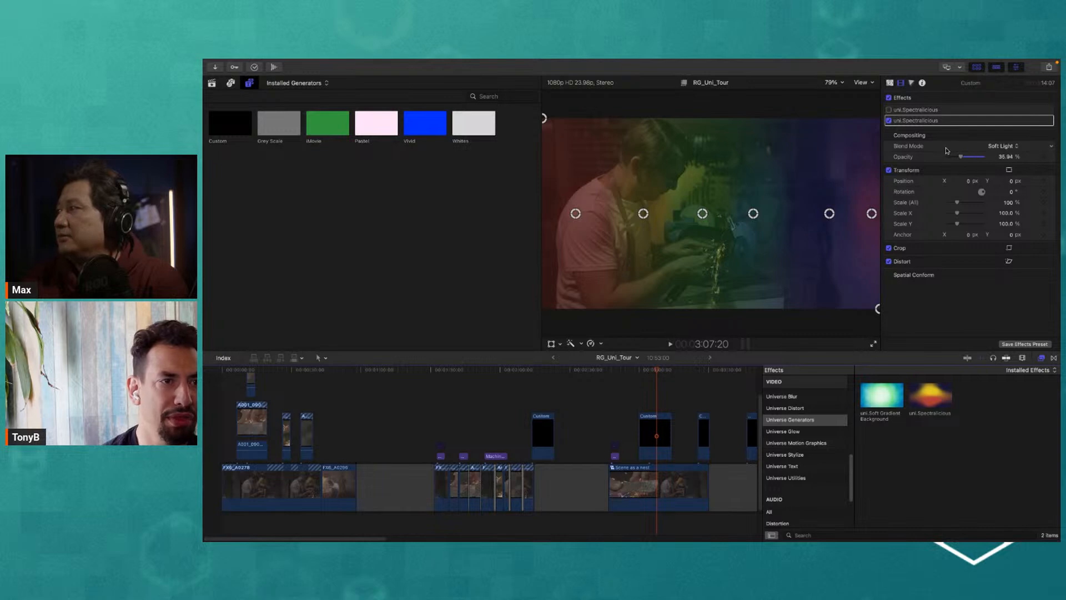
click(650, 421)
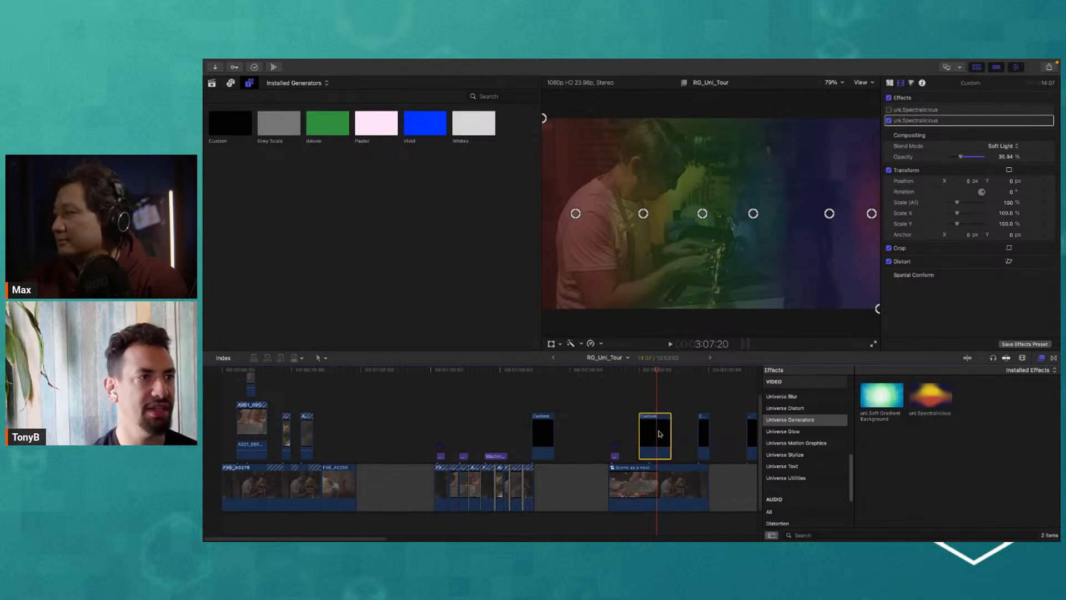
Step: Select the Custom clip above the nested scene again and set its compositing opacity to 100%
drag(218, 127, 302, 211)
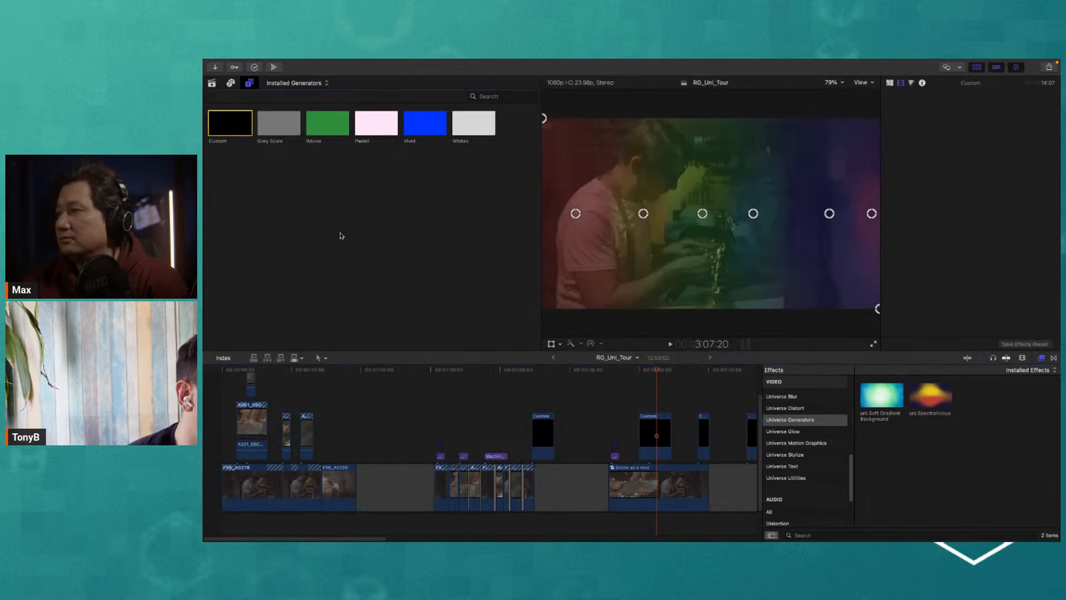
click(666, 419)
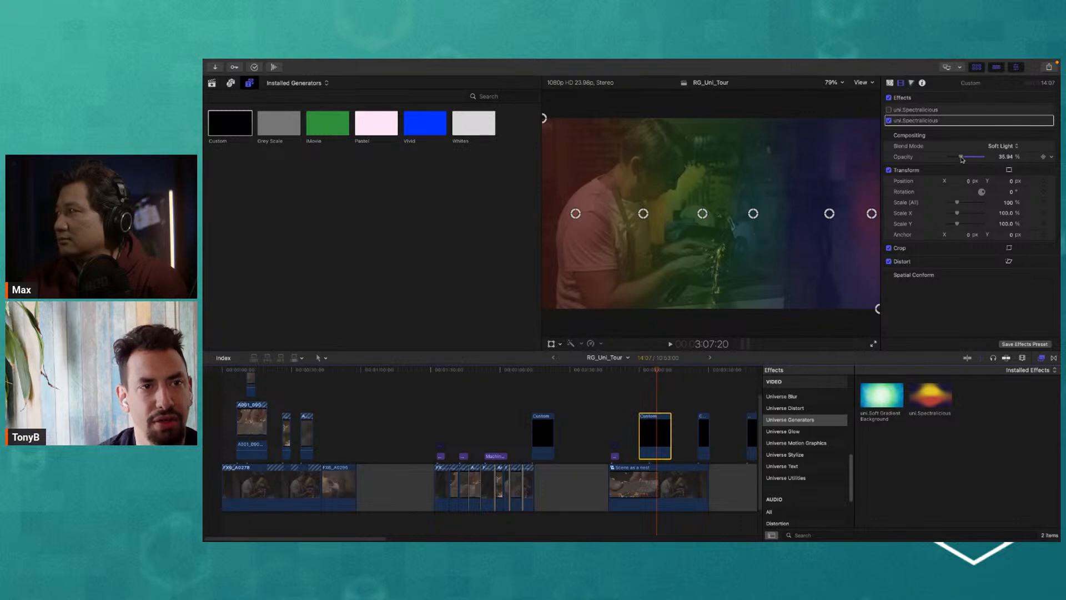
drag(973, 160, 994, 161)
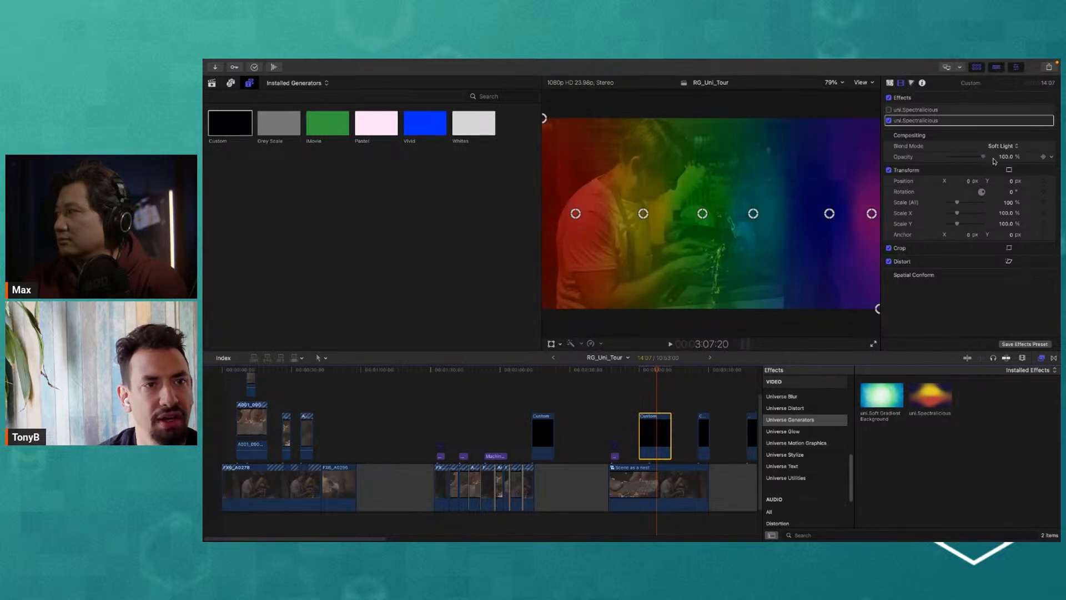
Step: Try the Normal, Add and Screen compositing blend modes on the Custom clip
click(1001, 148)
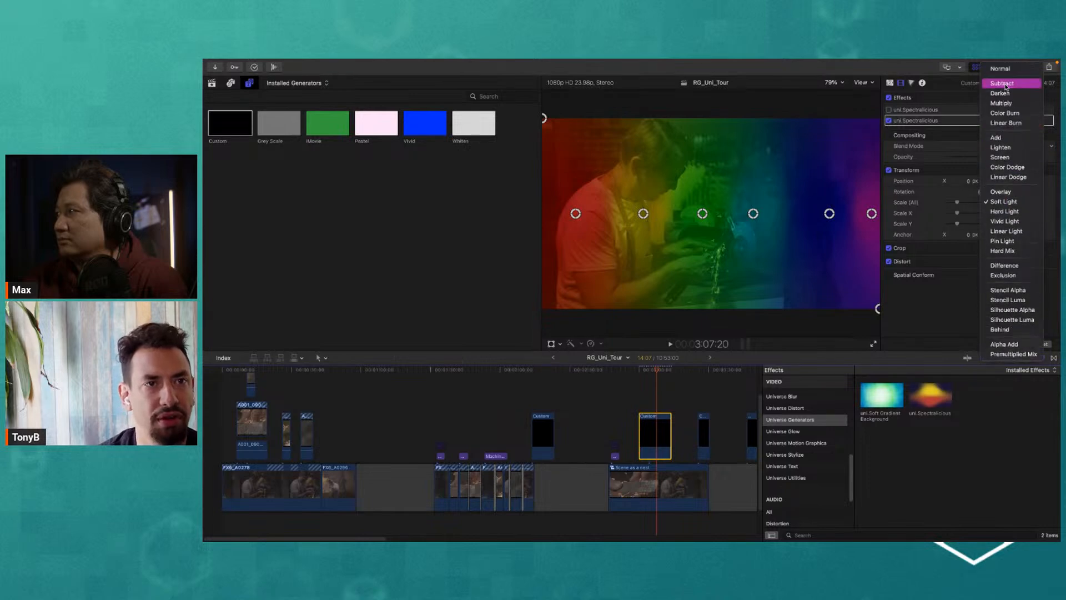
click(1008, 70)
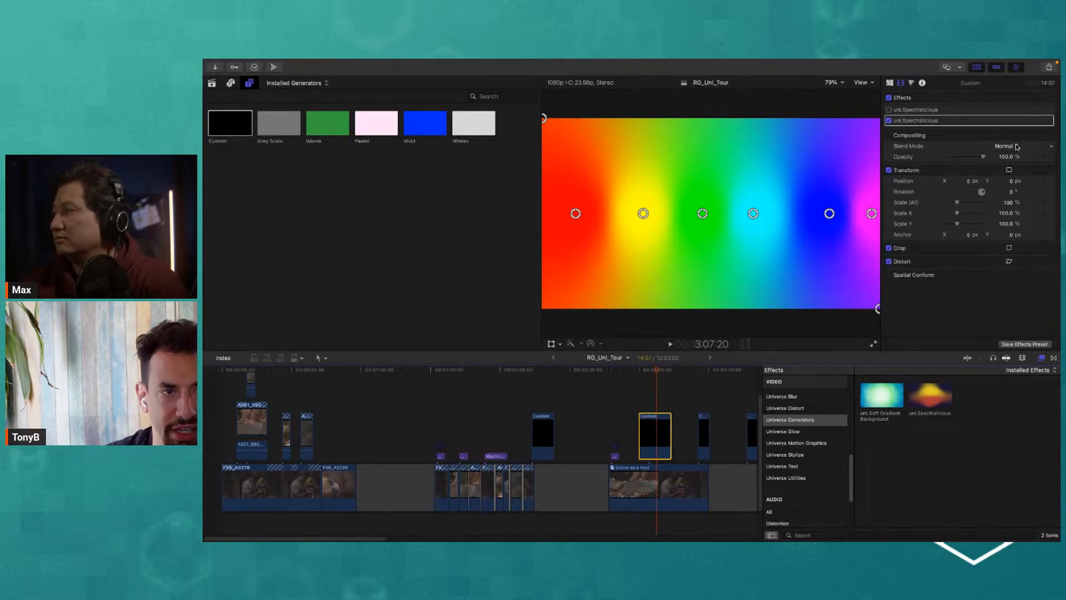
click(1017, 147)
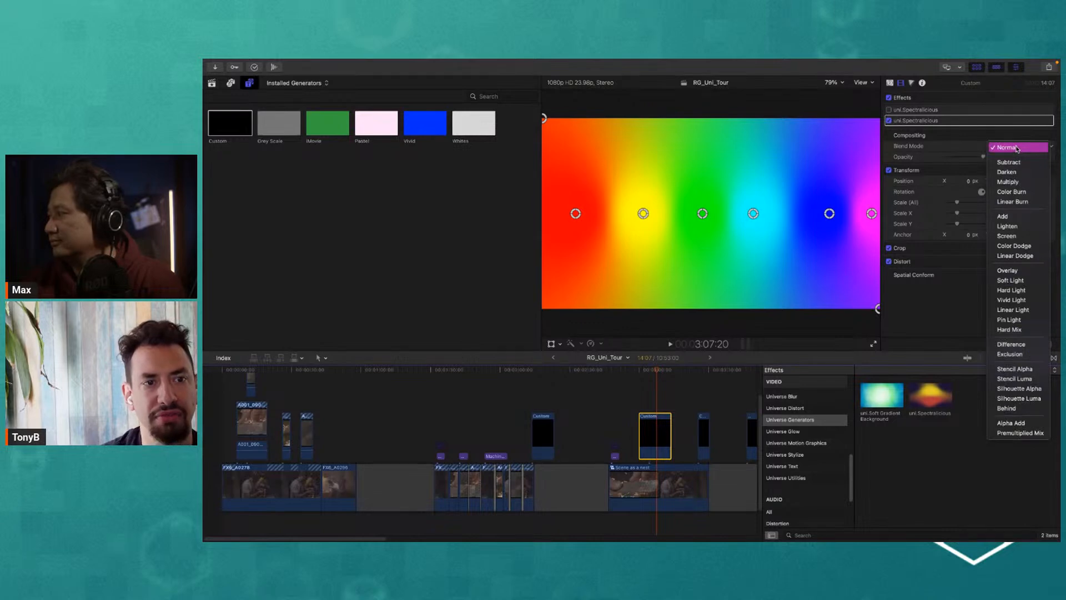
click(1014, 217)
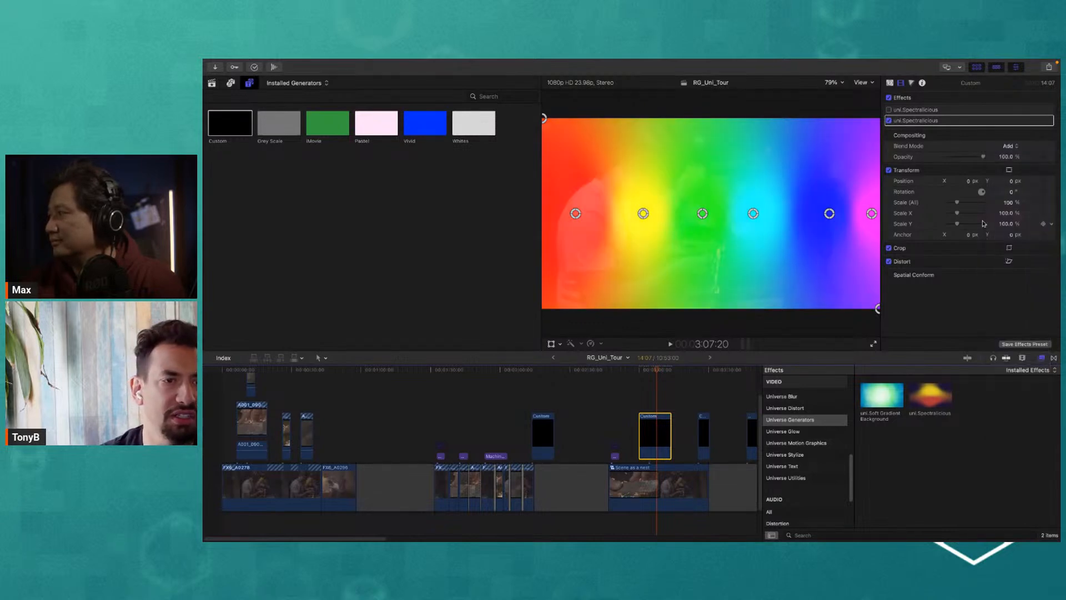
click(1016, 148)
click(1020, 167)
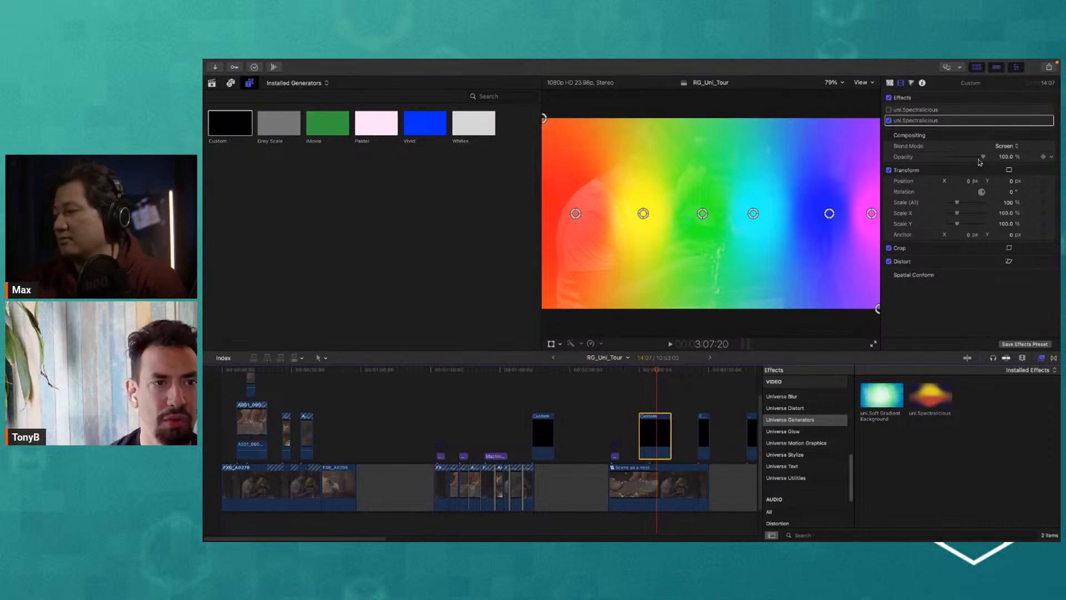
Step: Set the Custom clip's compositing blend mode to Overlay and its opacity to 30%
click(1006, 147)
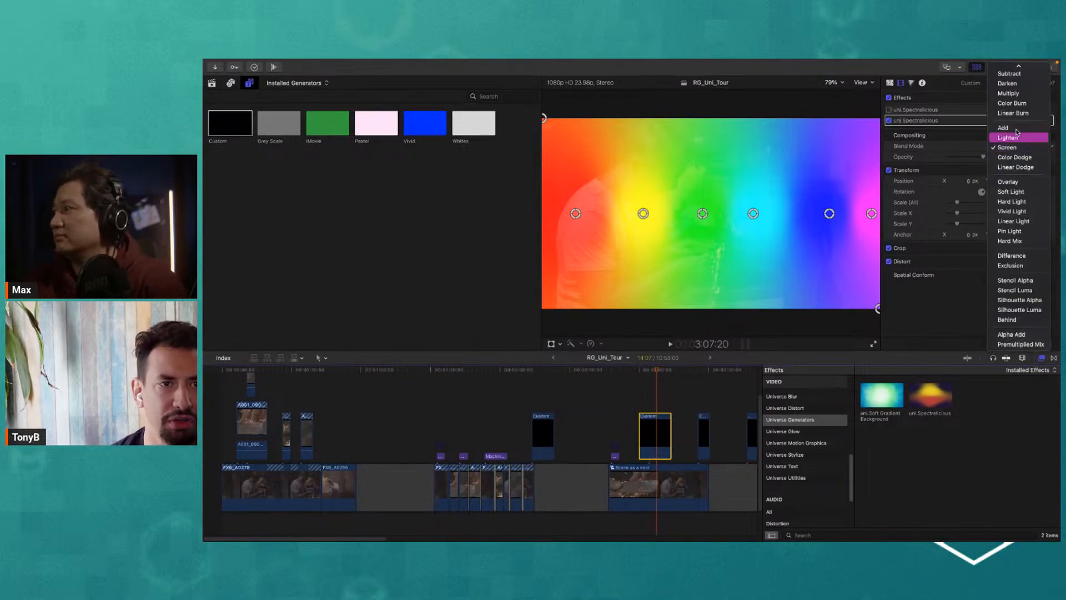
click(1020, 181)
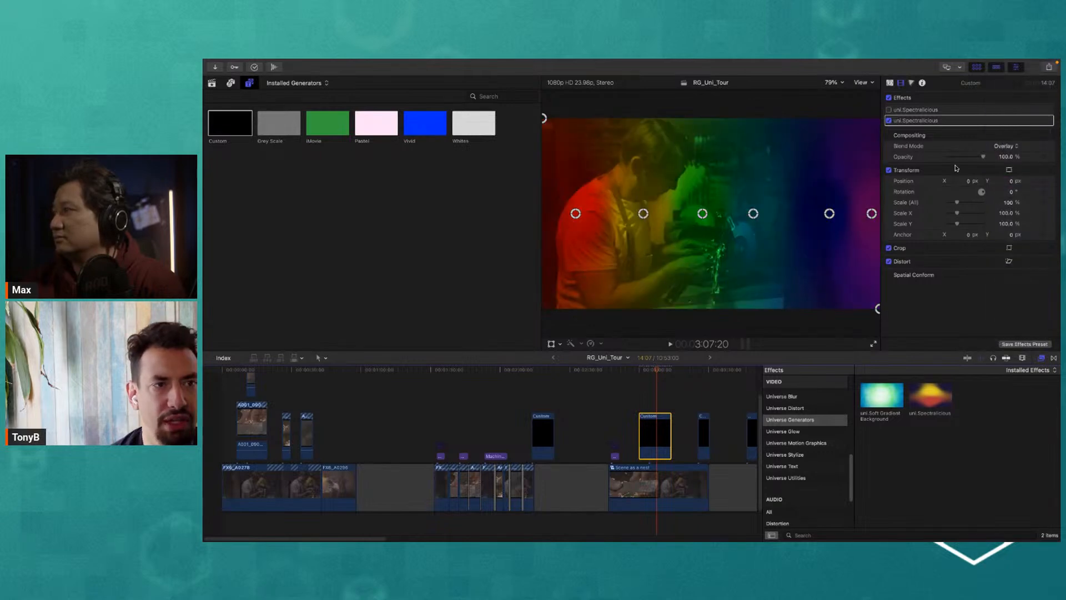
click(1006, 157)
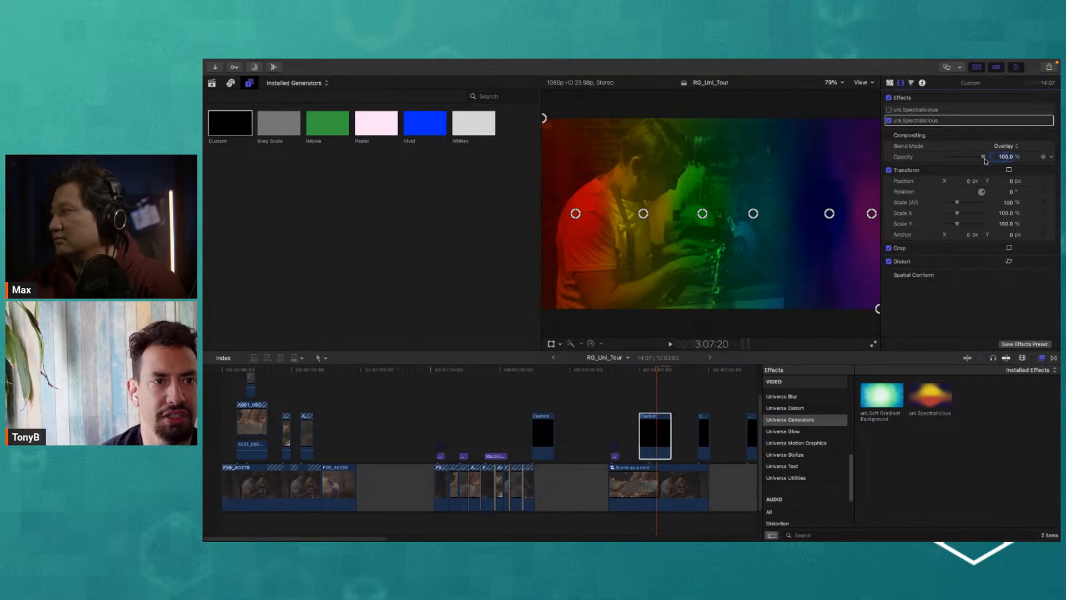
text(30)
key(Return)
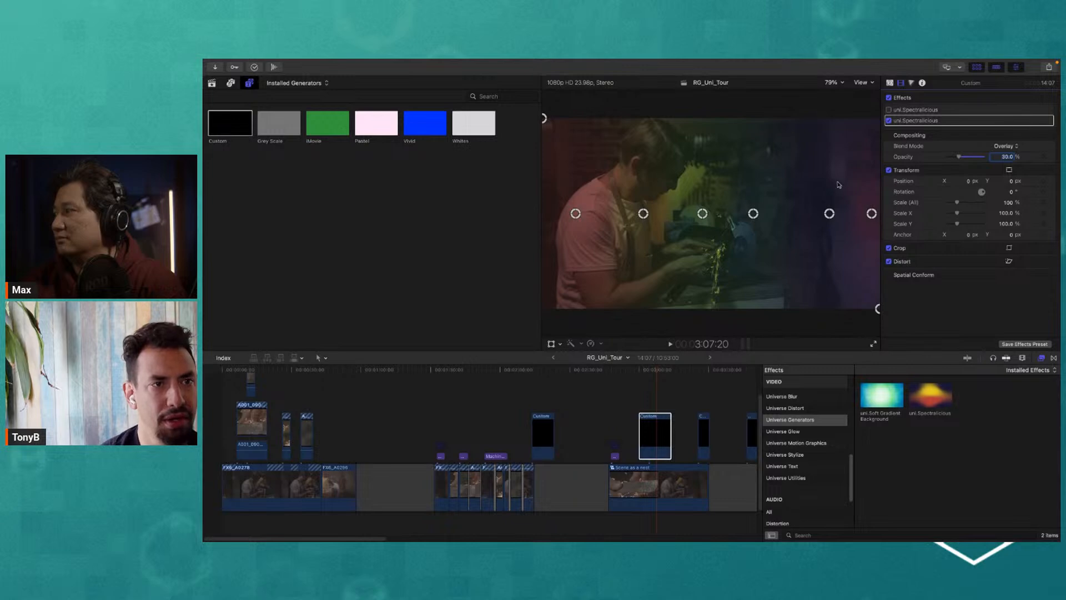
Step: Move the Custom clip's Spectralicious Point 03 to about X -0.04 and Point 04 to about X 0.28, and place the playhead at 3:08:01
click(653, 488)
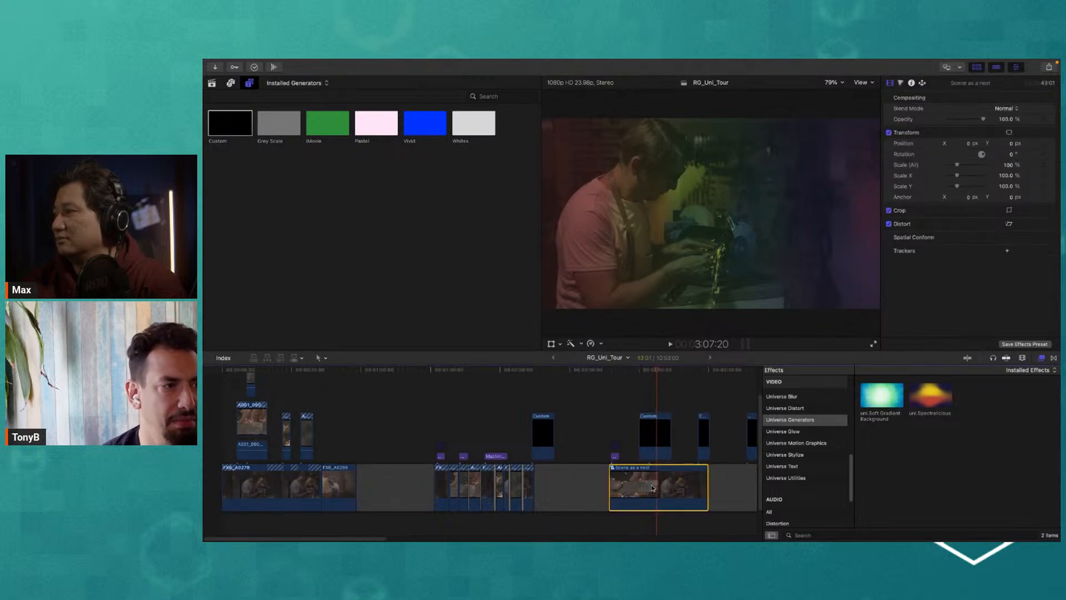
click(659, 440)
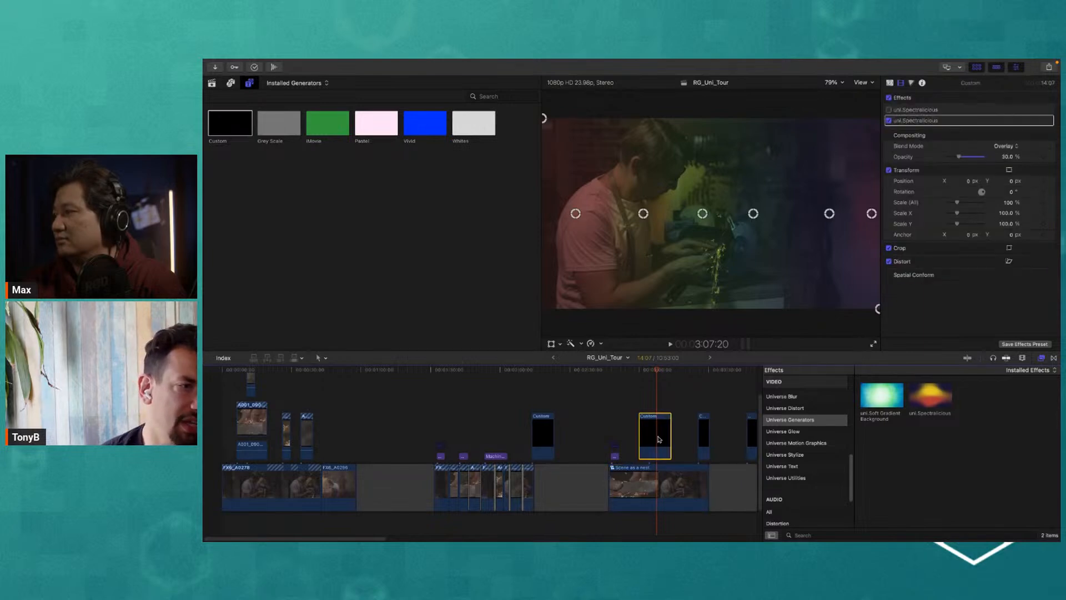
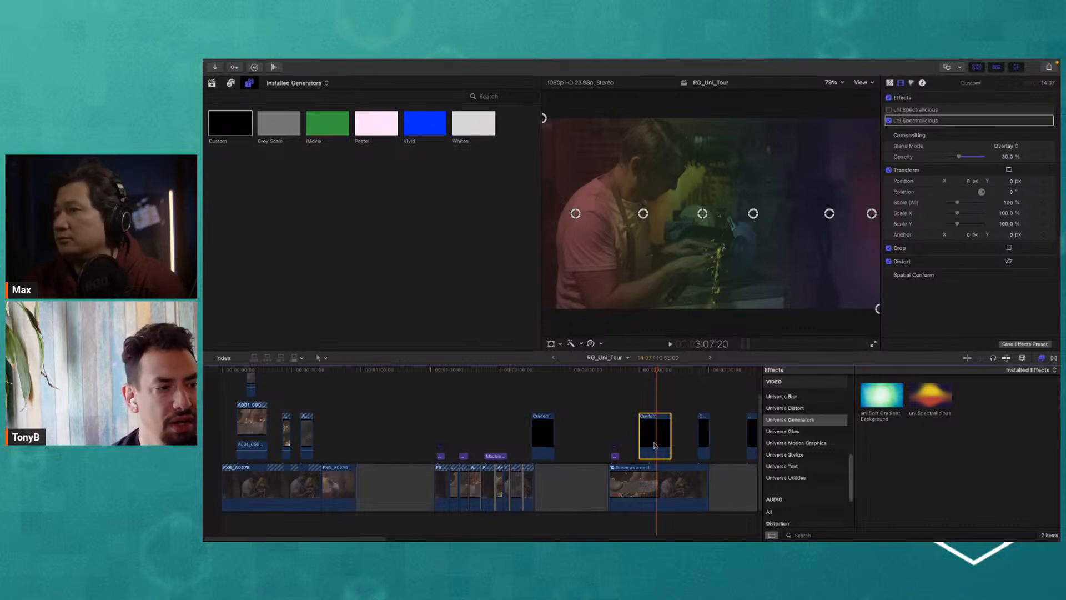
drag(702, 214, 769, 228)
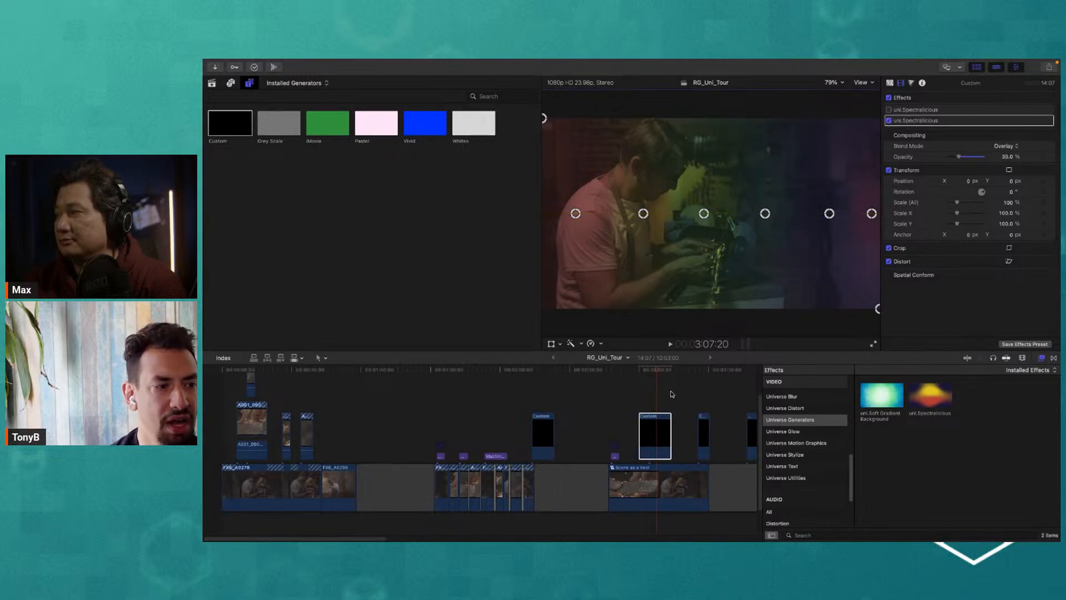
click(655, 375)
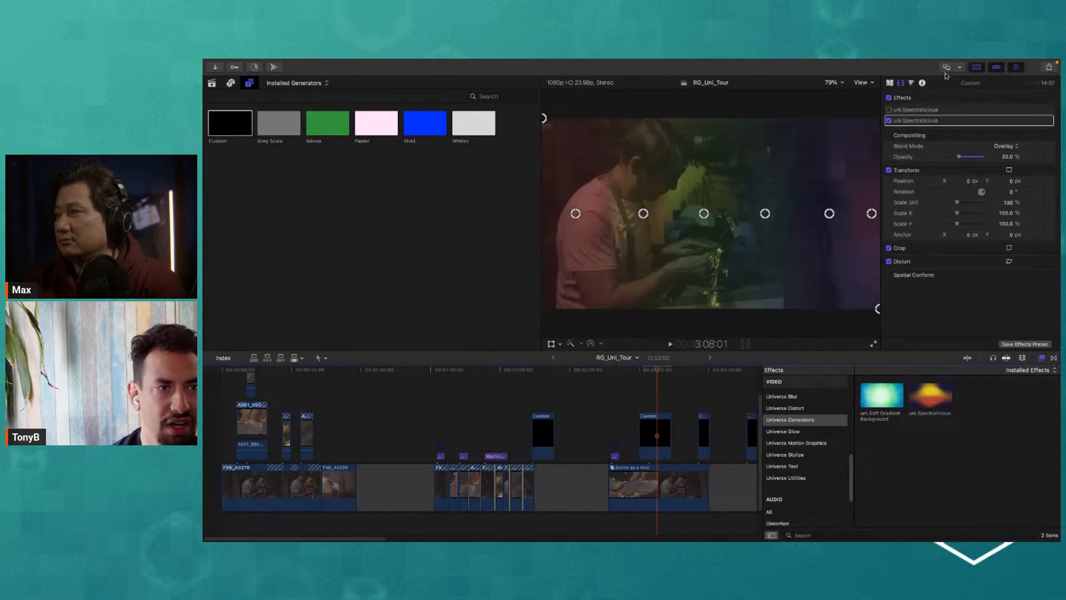
Step: Show the parameters of the Custom clip's enabled uni.Spectralicious effect and review its point, color, spread and crop settings
click(1040, 120)
scroll(926, 191, down, 3)
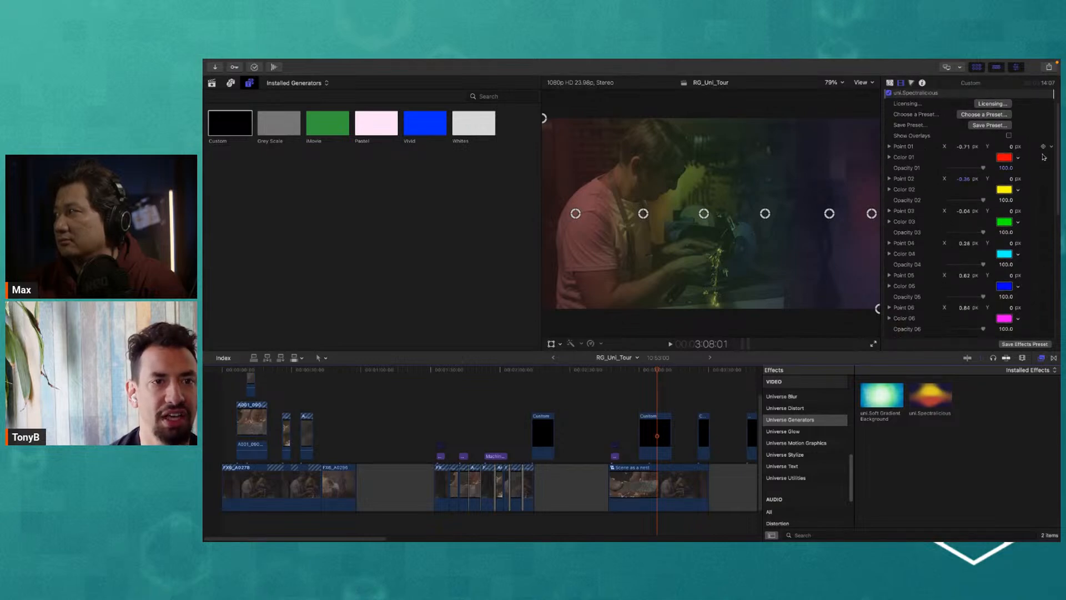
scroll(1043, 284, down, 1)
scroll(1040, 326, down, 5)
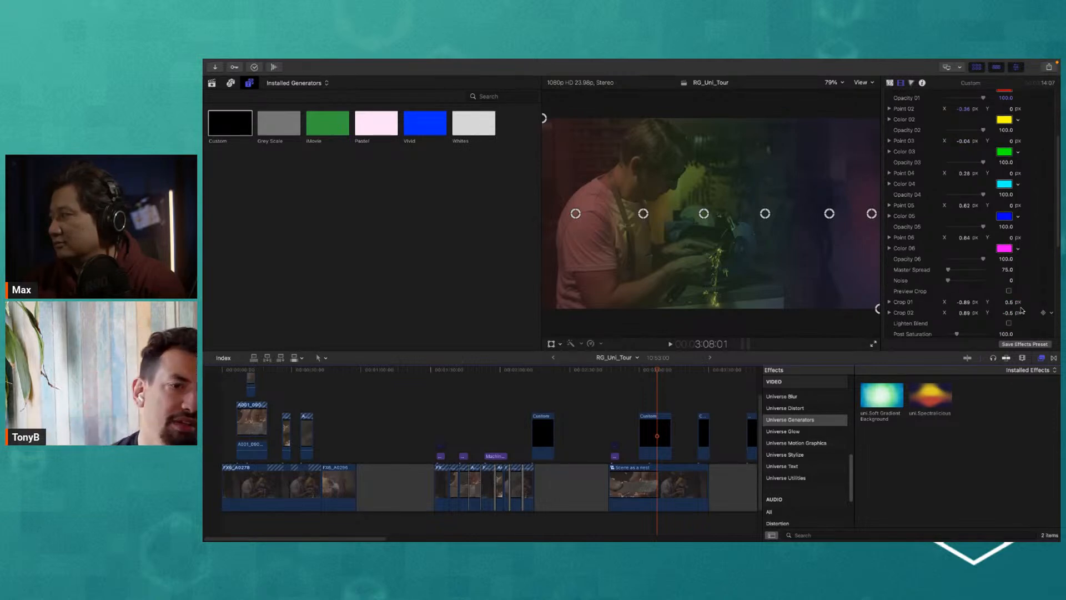
scroll(1020, 269, up, 7)
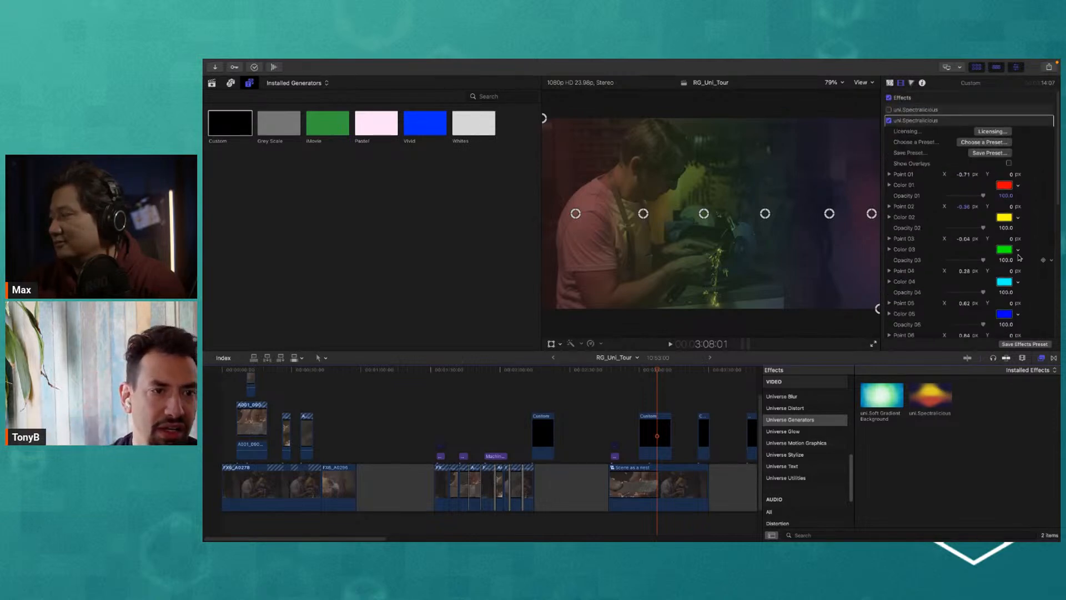
Step: Open the color picker for Color 01 and examine its slider, palette, spectrum and pencil modes, ending on the color wheel
click(1010, 188)
drag(905, 219, 729, 200)
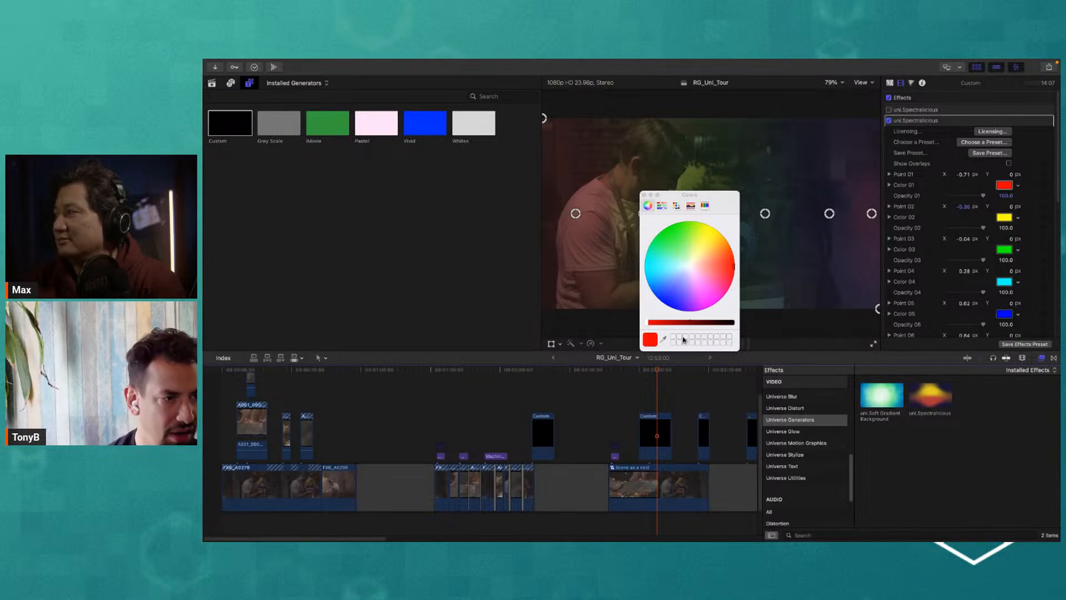
click(662, 206)
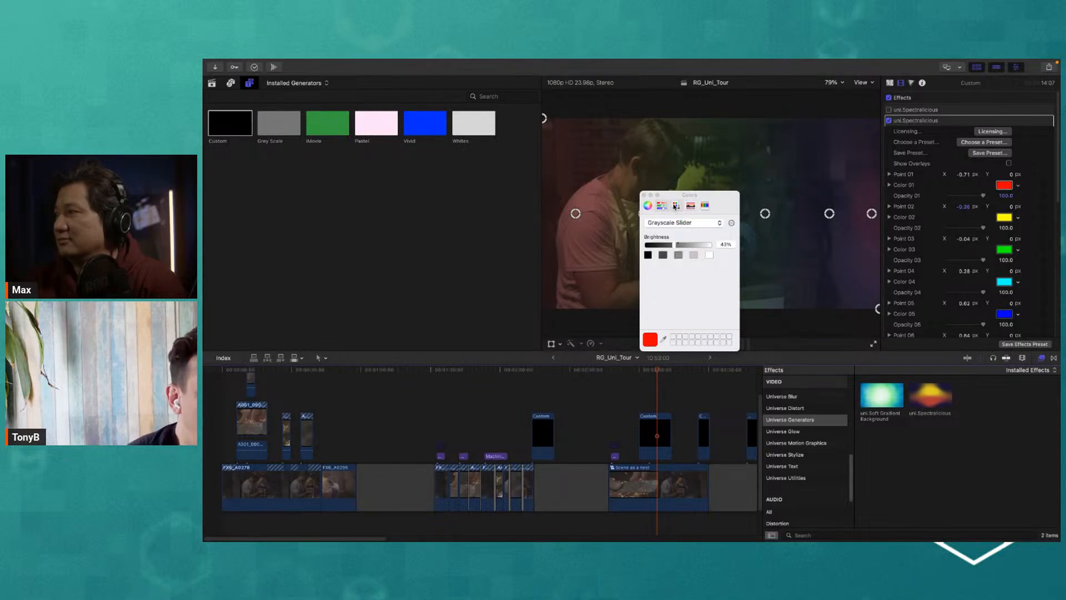
click(675, 207)
click(690, 206)
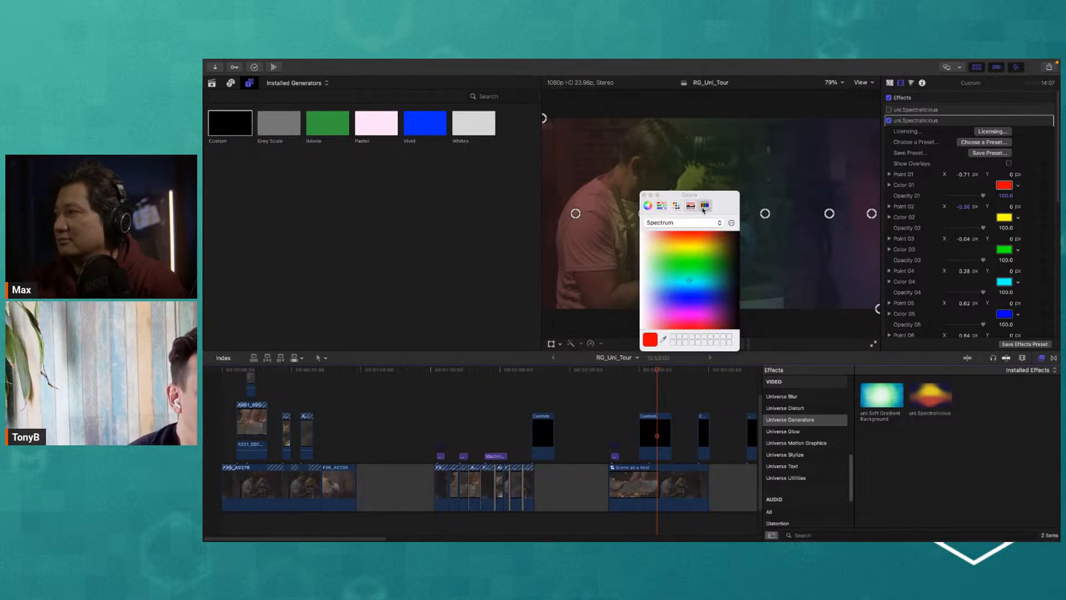
click(704, 208)
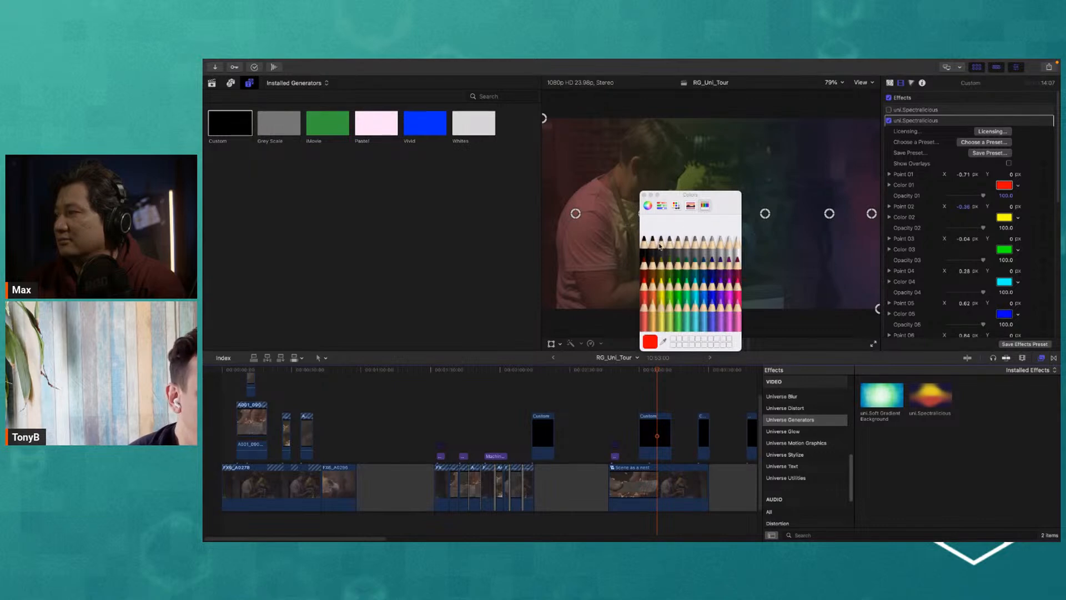
click(648, 206)
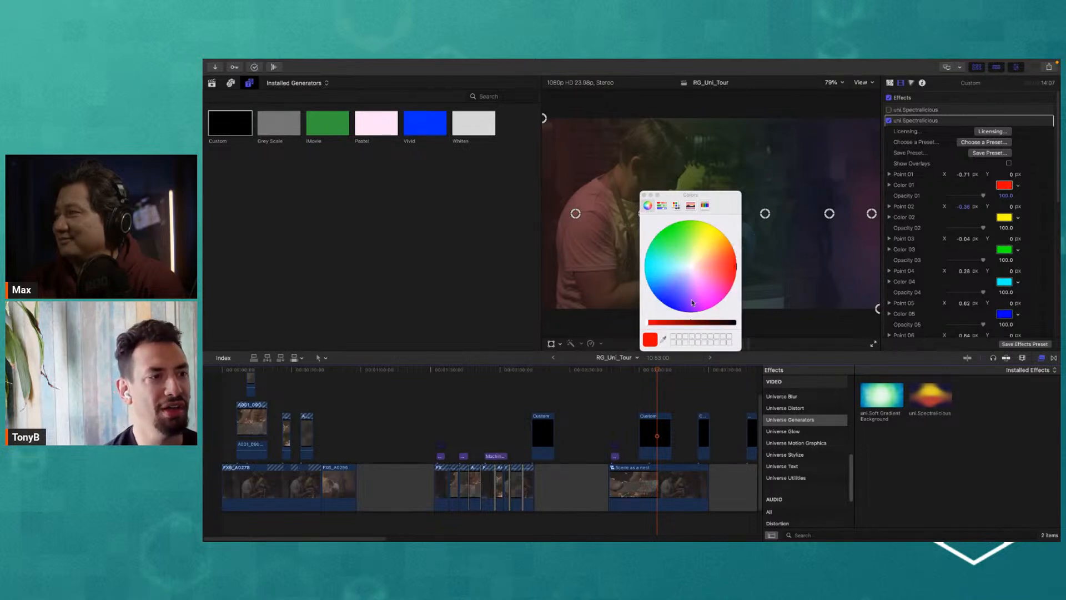
Step: Save a blue and a green from the color wheel as swatches, apply the blue swatch to Color 01 and close the color picker
drag(647, 343, 674, 337)
click(666, 300)
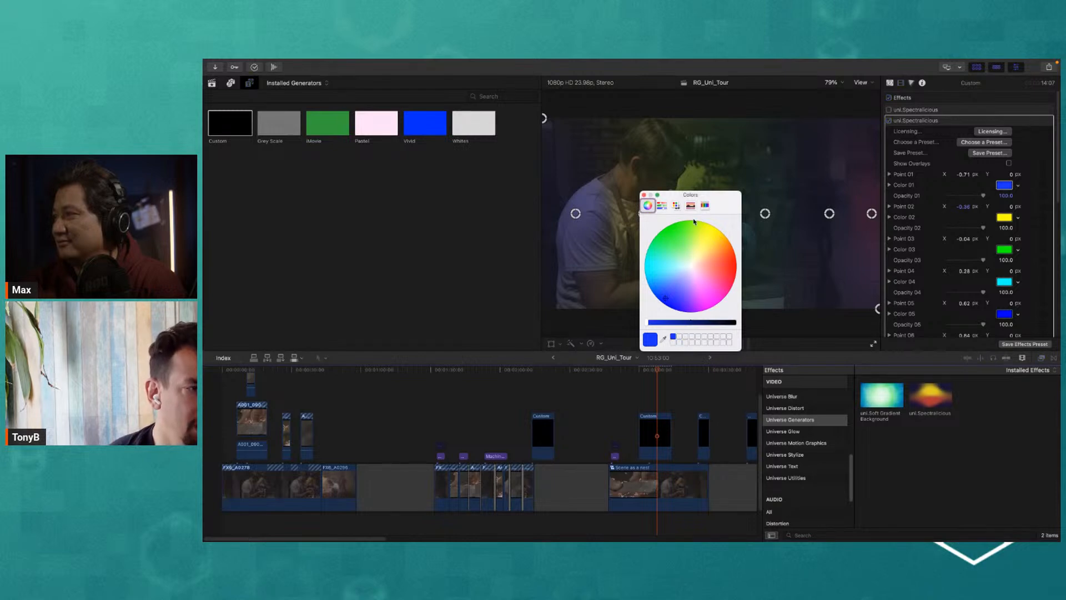
click(674, 230)
drag(645, 342, 679, 337)
click(673, 337)
click(679, 336)
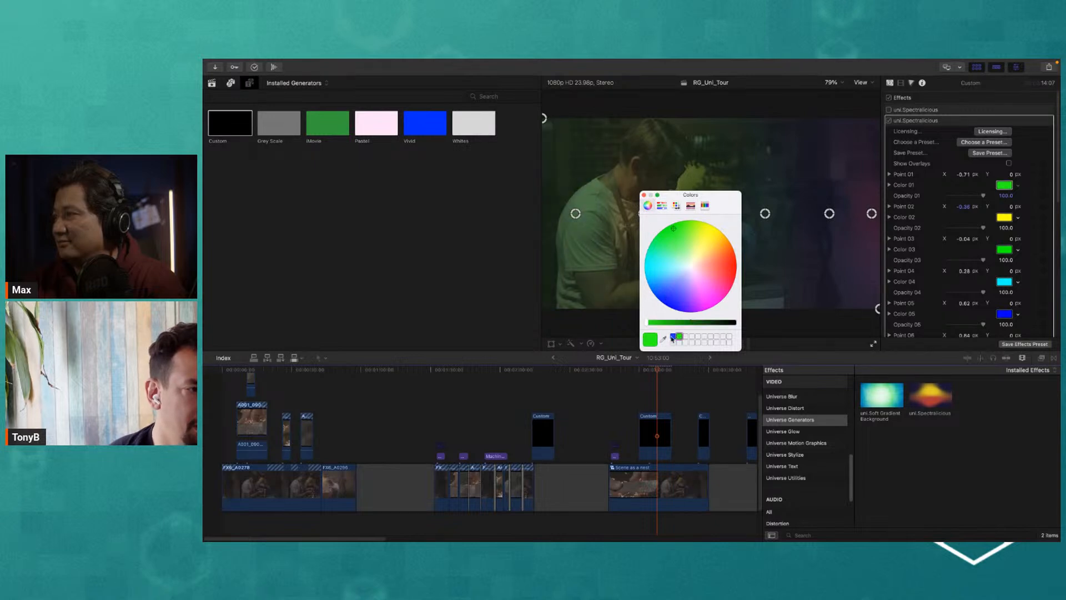
click(673, 336)
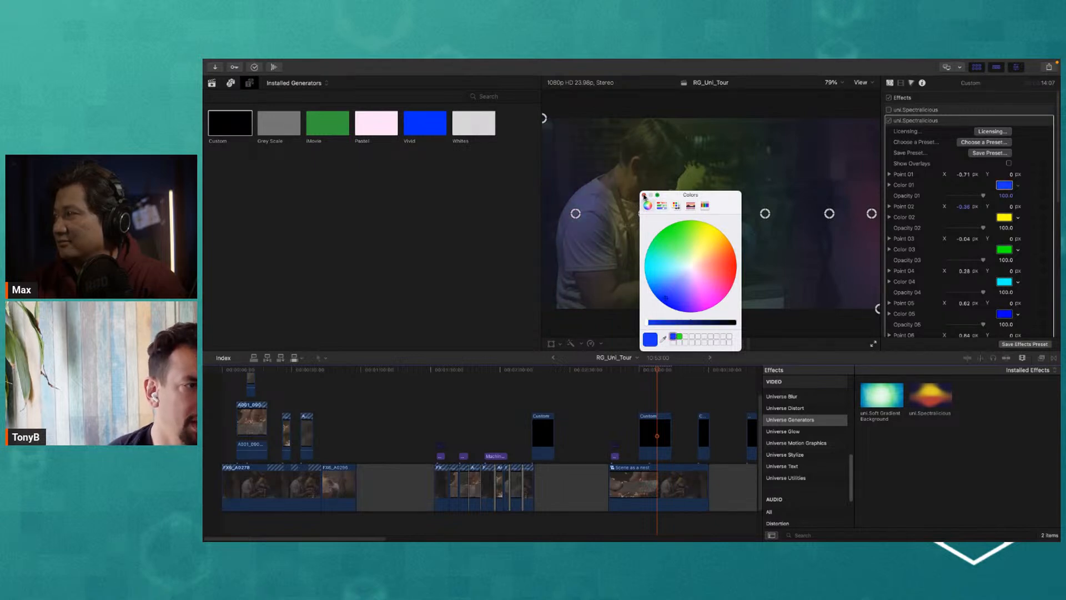
click(645, 196)
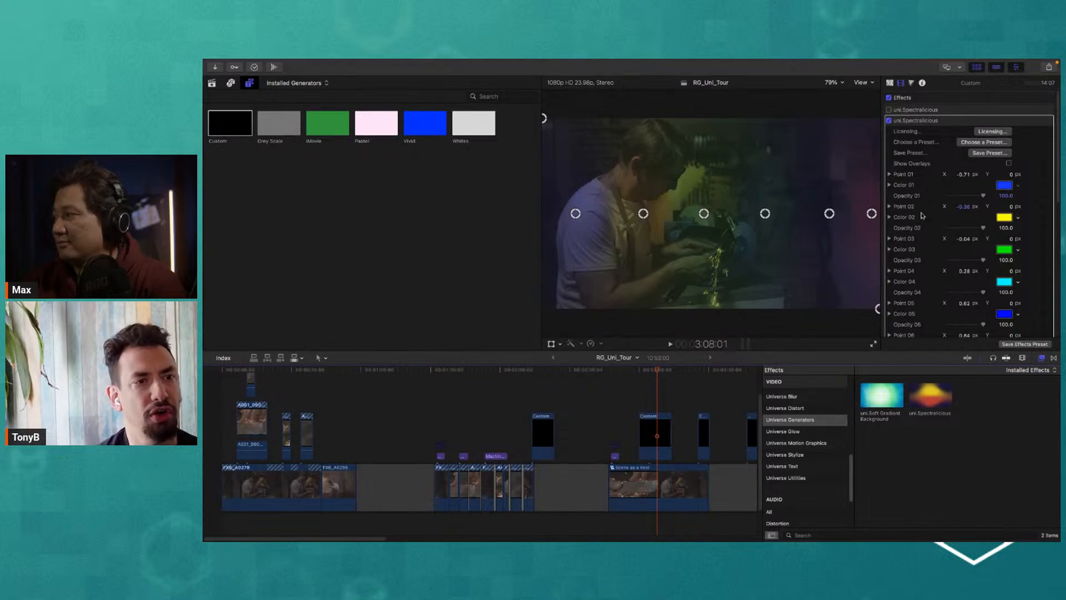
Step: Set the uni.Spectralicious effect's own blend mode to Add, Post Saturation to about 305 and Post Exposure to about 1.49
scroll(922, 212, down, 10)
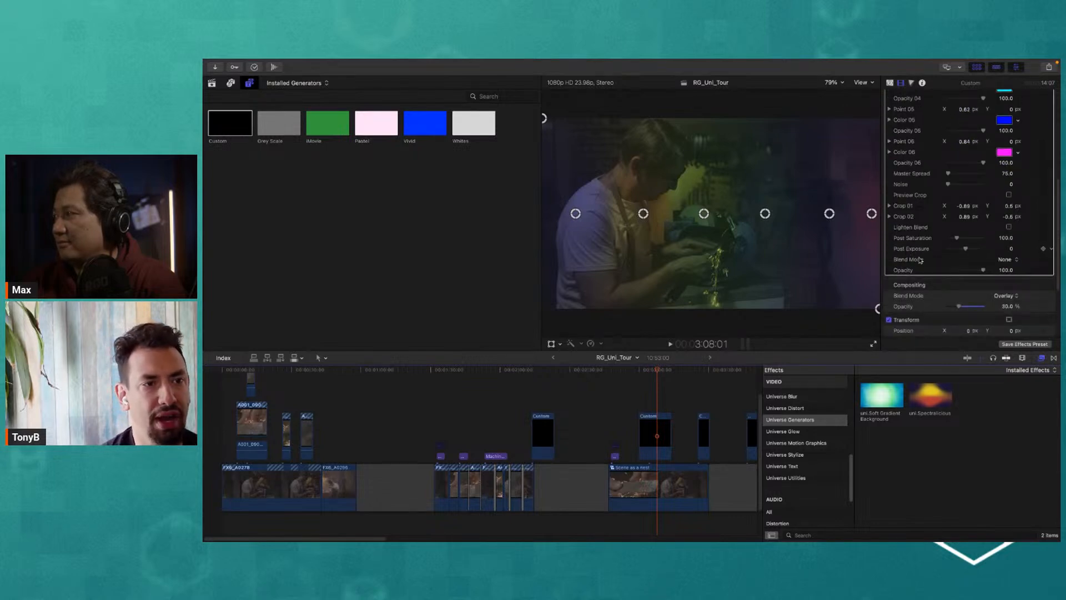
click(1014, 259)
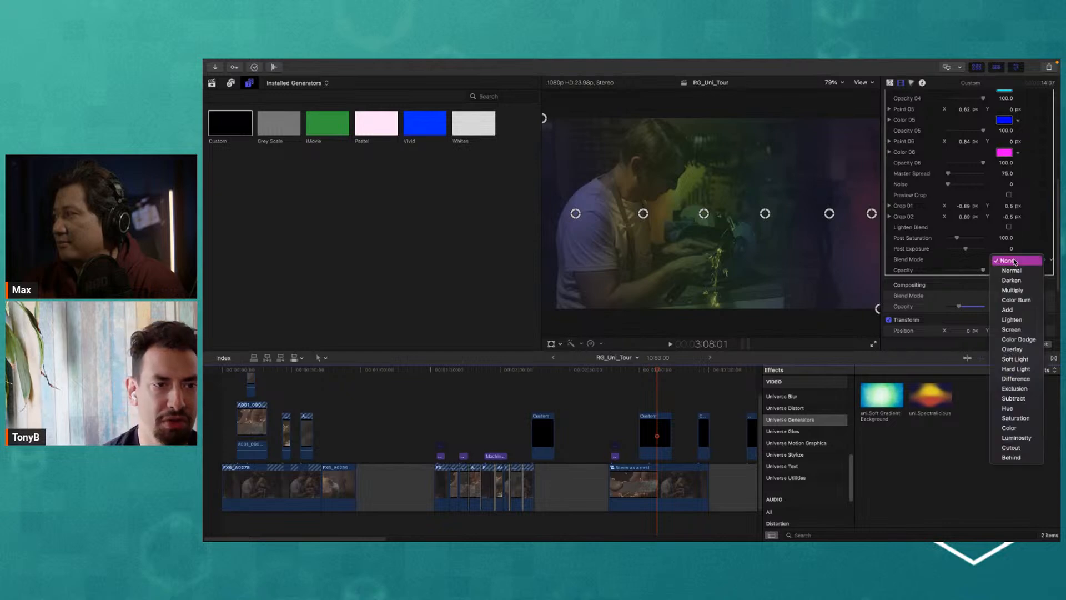
click(1008, 309)
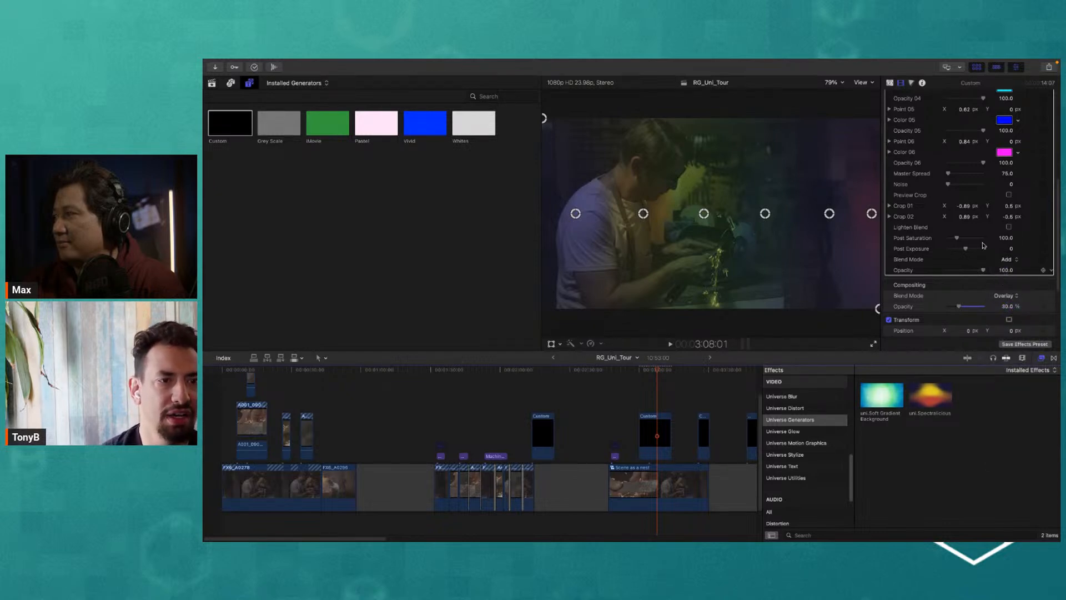
drag(959, 239, 978, 243)
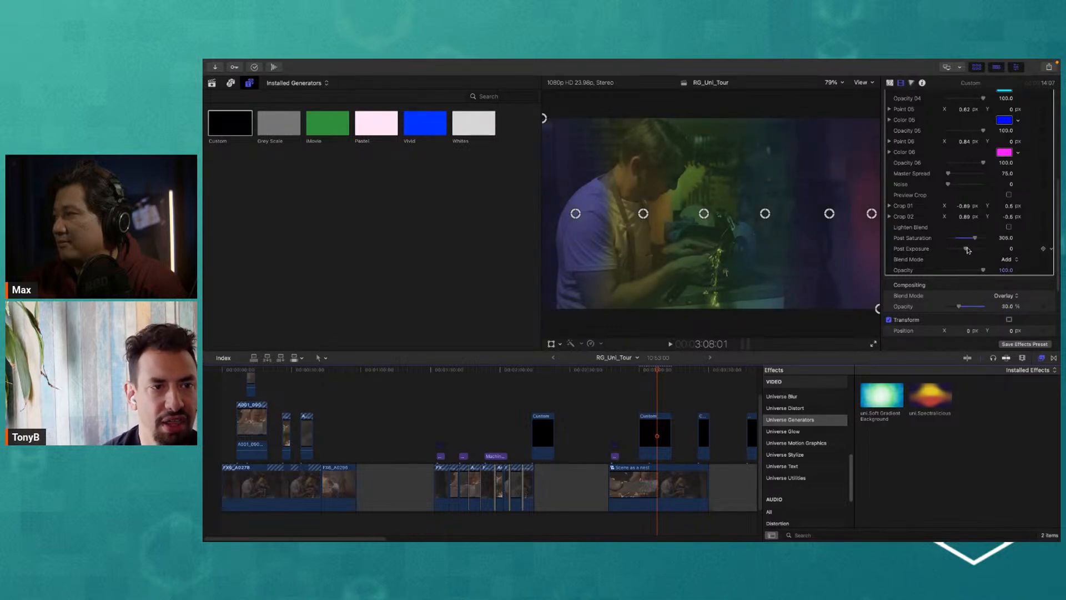
drag(969, 250, 974, 253)
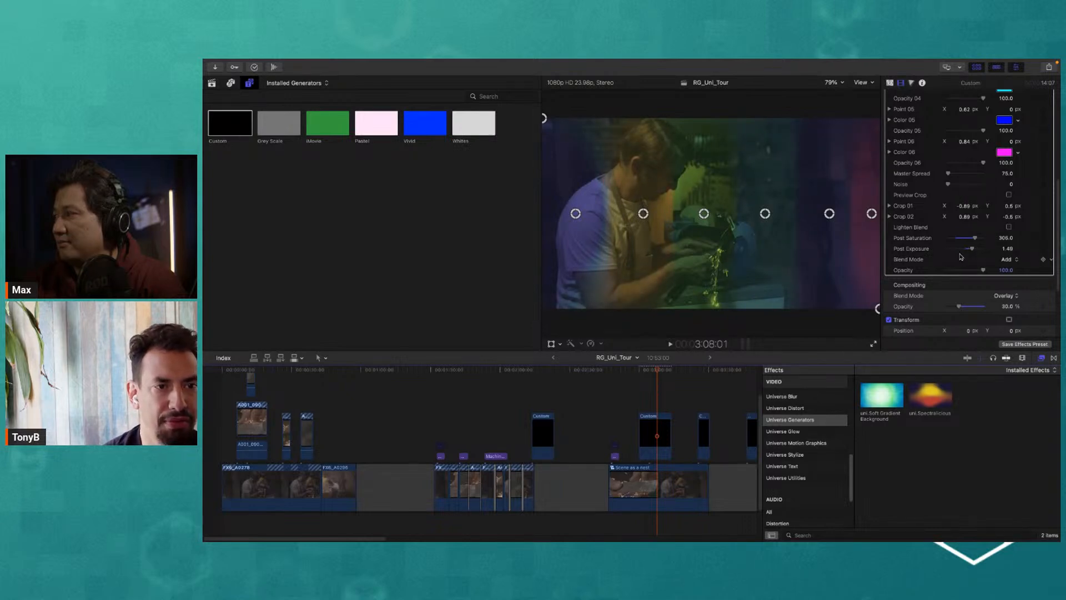
Step: Set the Custom clip's compositing opacity to 100% and its compositing blend mode to Normal
click(1006, 307)
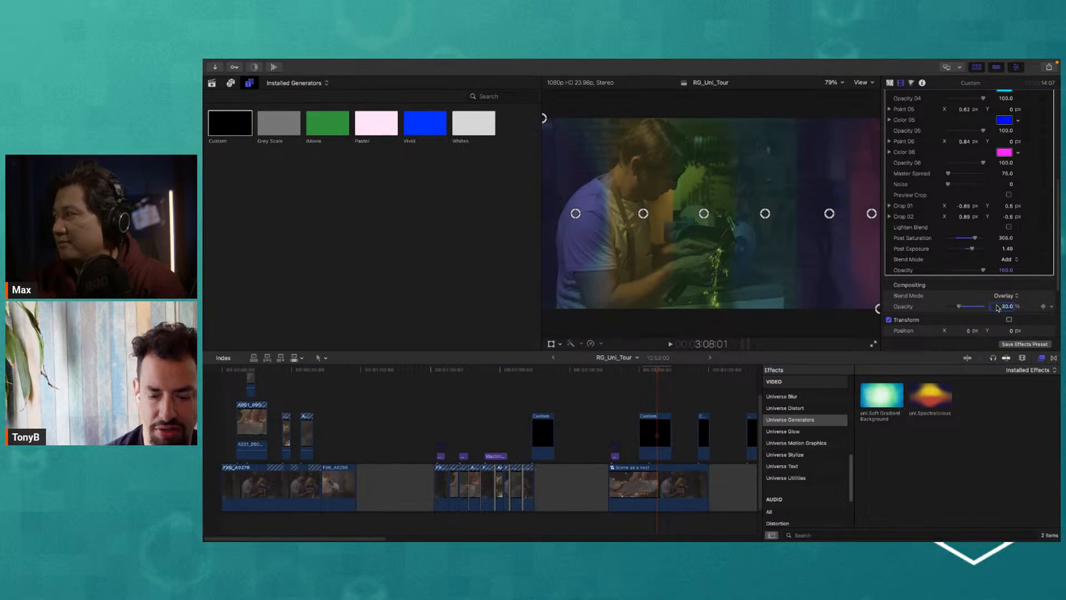
text(100)
key(Return)
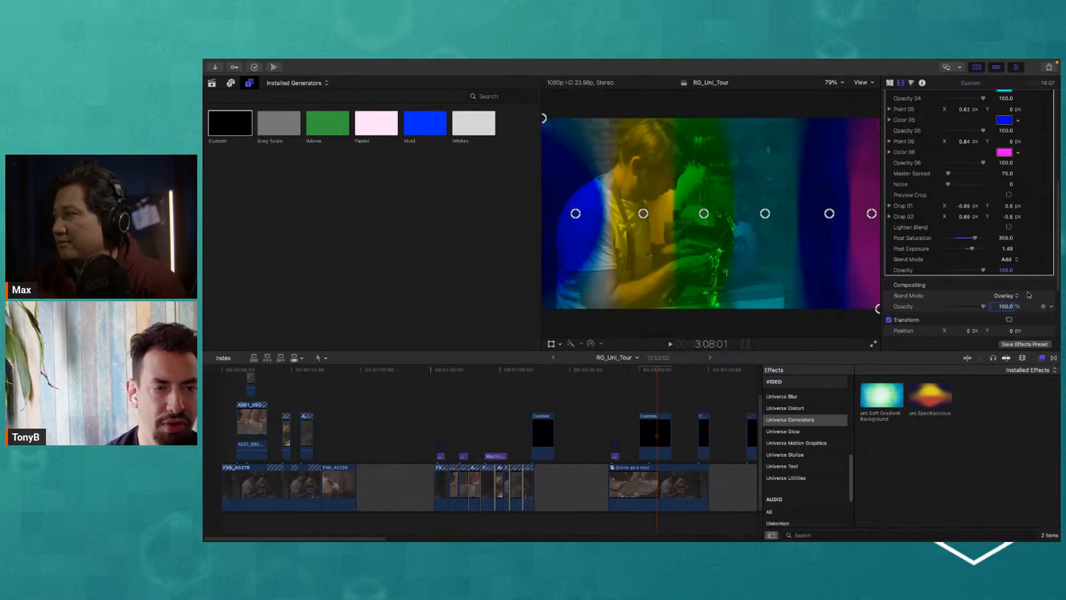
click(998, 295)
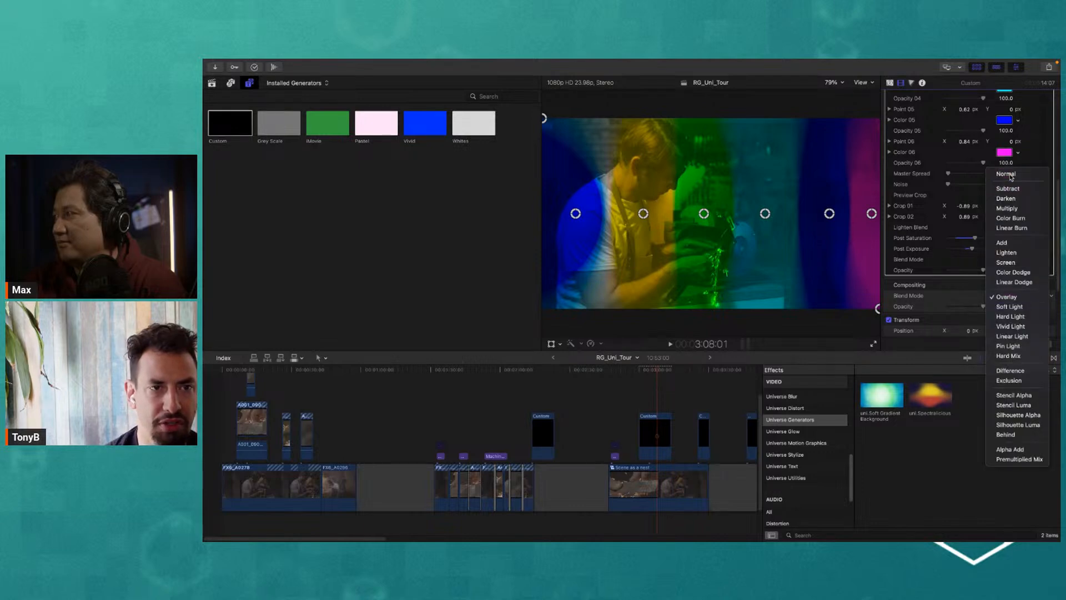
click(1010, 175)
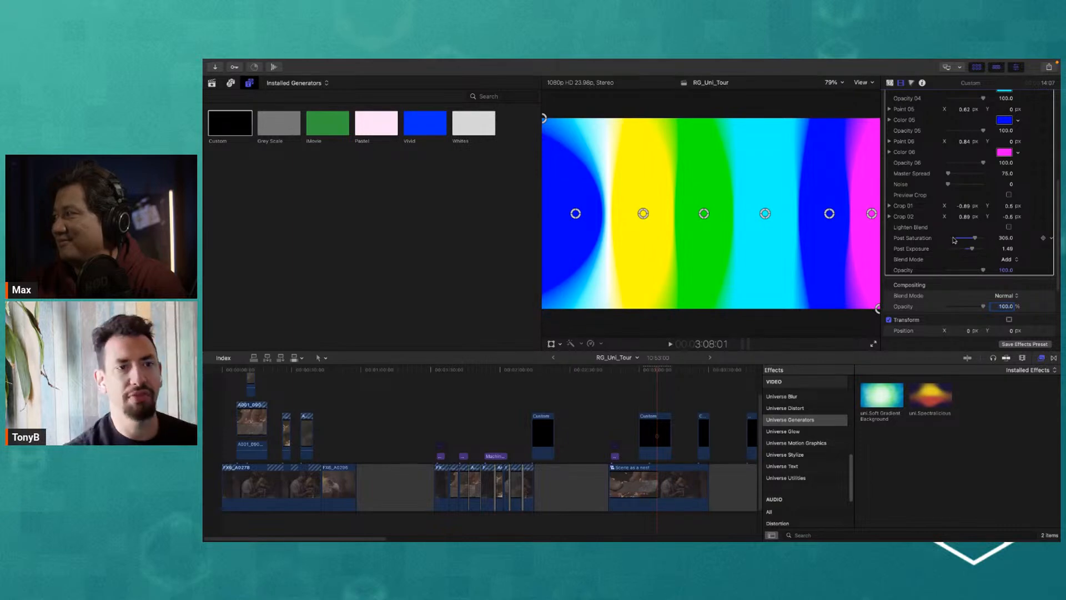
Step: Set the enabled uni.Spectralicious effect's Post Saturation to about 297, Post Exposure to about 1.96 and Master Spread to 1.0
mouse_move(976, 239)
mouse_down()
mouse_move(964, 253)
mouse_move(973, 255)
mouse_up()
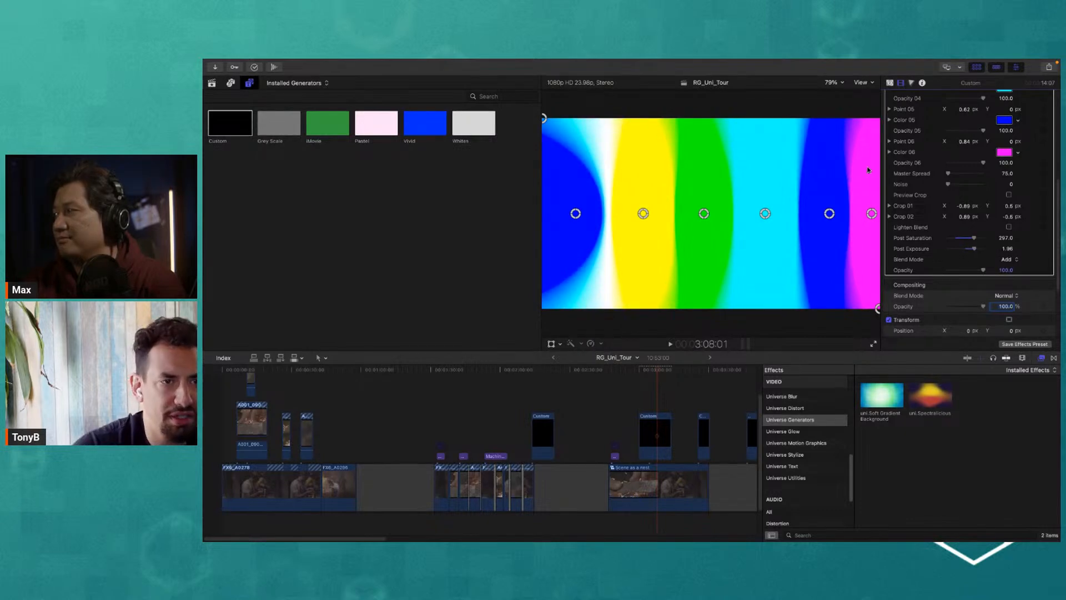
scroll(958, 158, up, 6)
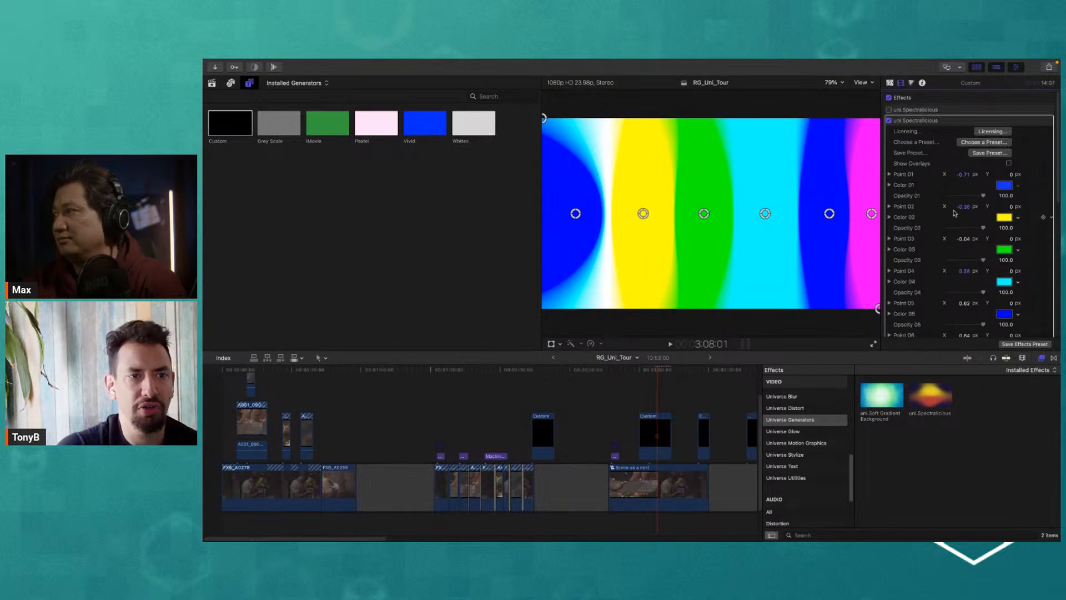
drag(983, 195, 916, 200)
drag(979, 207, 989, 233)
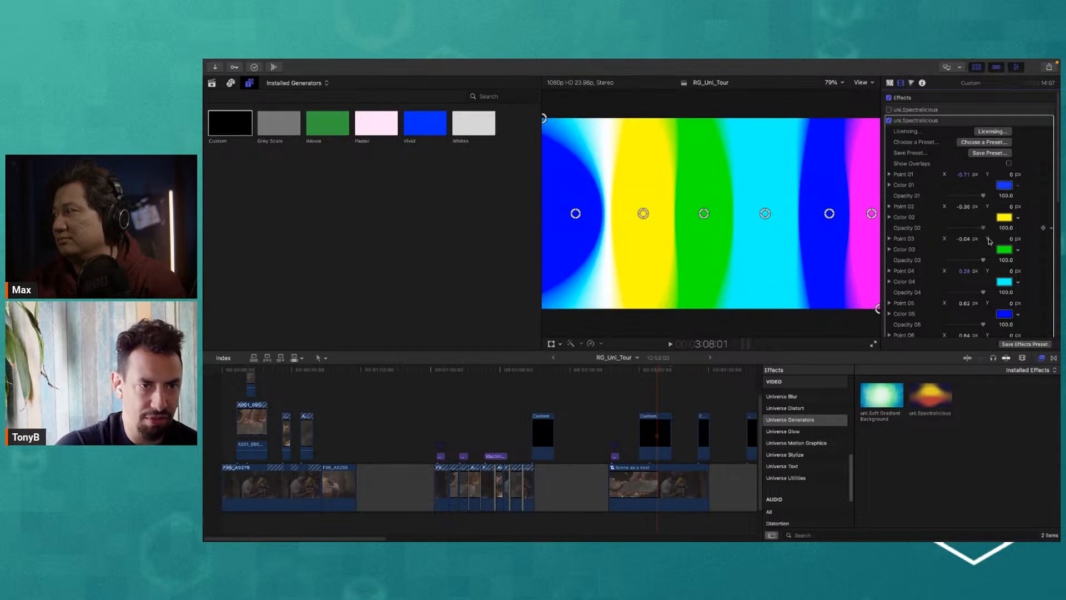
scroll(934, 263, down, 8)
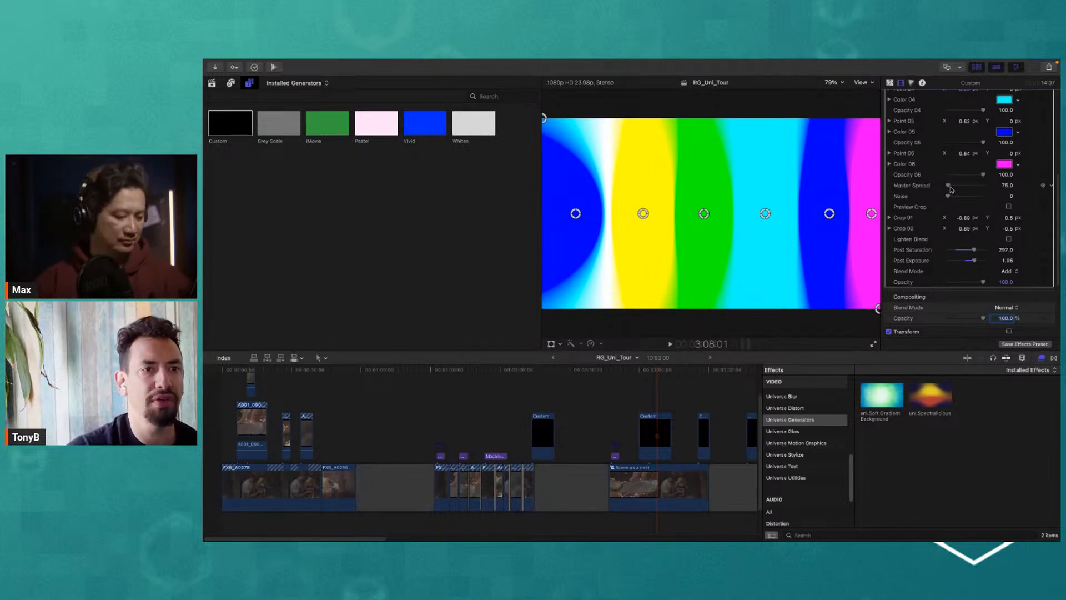
mouse_move(948, 186)
mouse_down()
mouse_move(956, 190)
mouse_move(947, 186)
mouse_up()
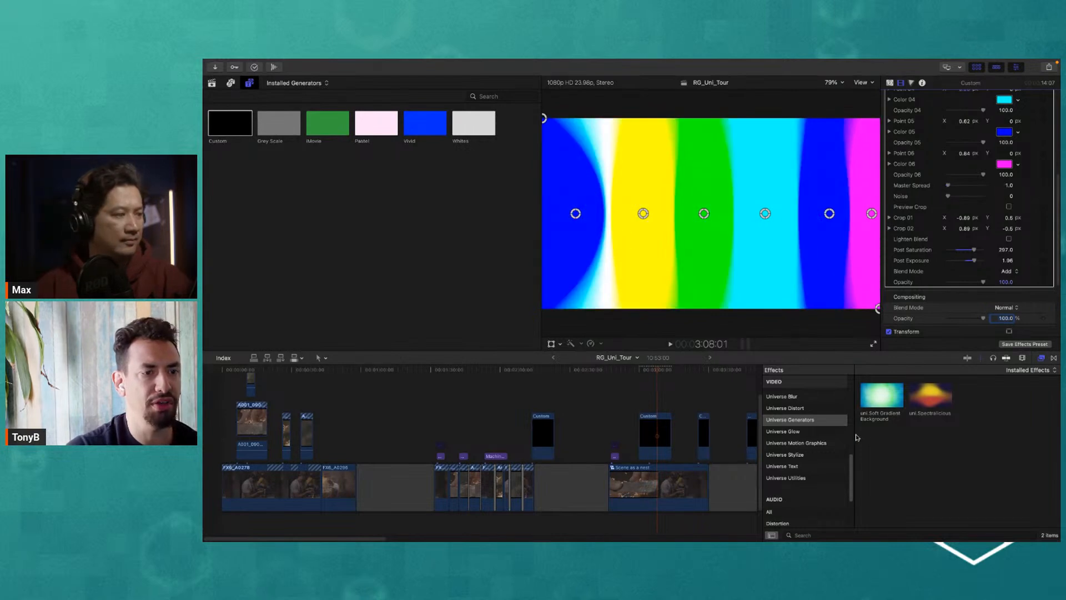
Step: Select the Custom clip, collapse and disable its second uni.Spectralicious effect, and enable the first one instead
drag(647, 371, 655, 370)
click(666, 440)
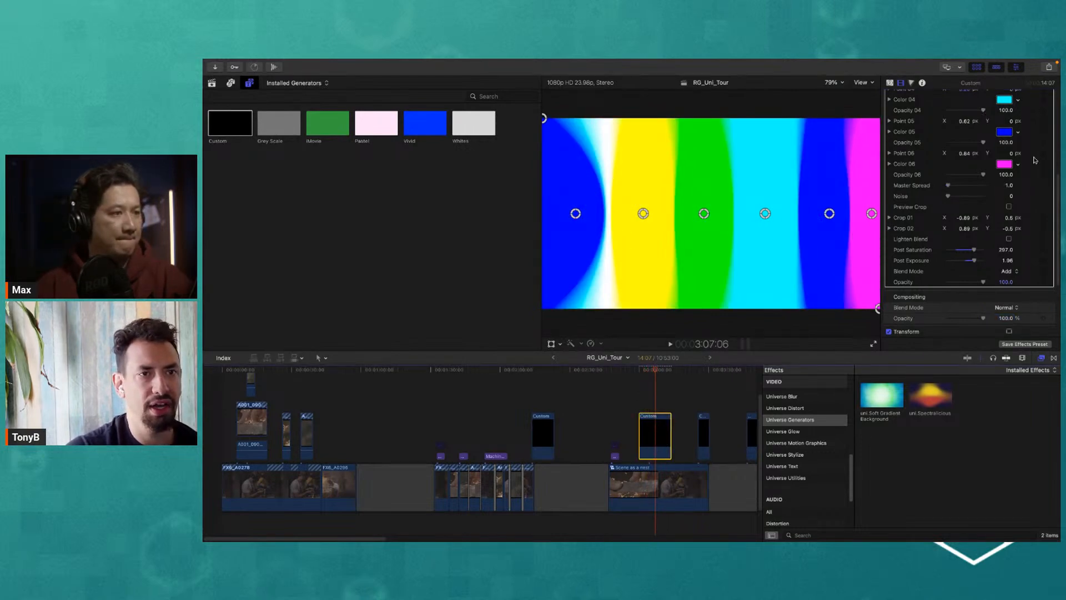
scroll(1035, 160, up, 10)
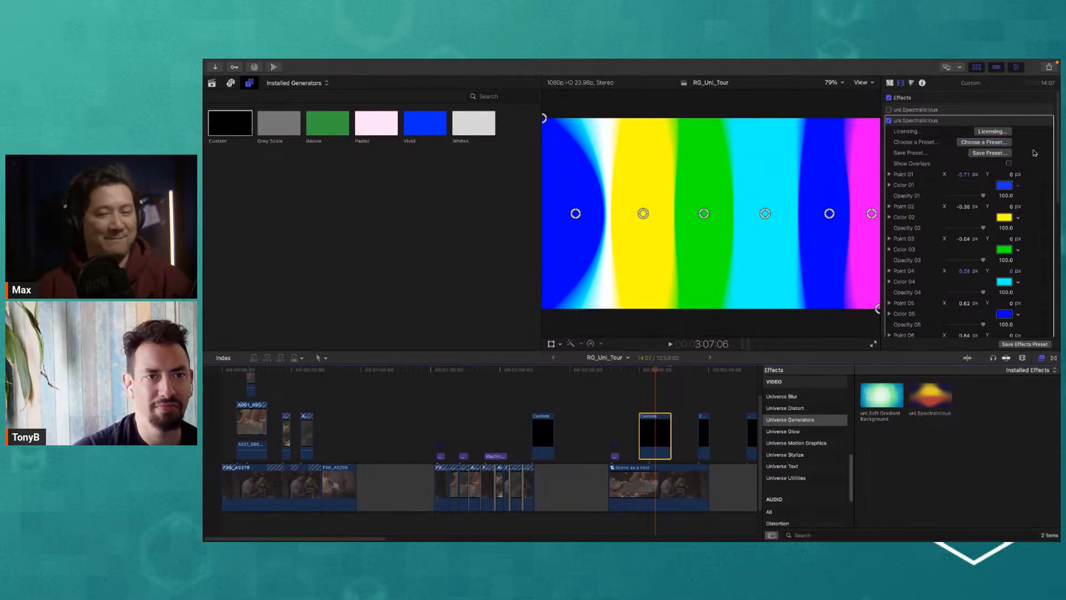
double_click(911, 122)
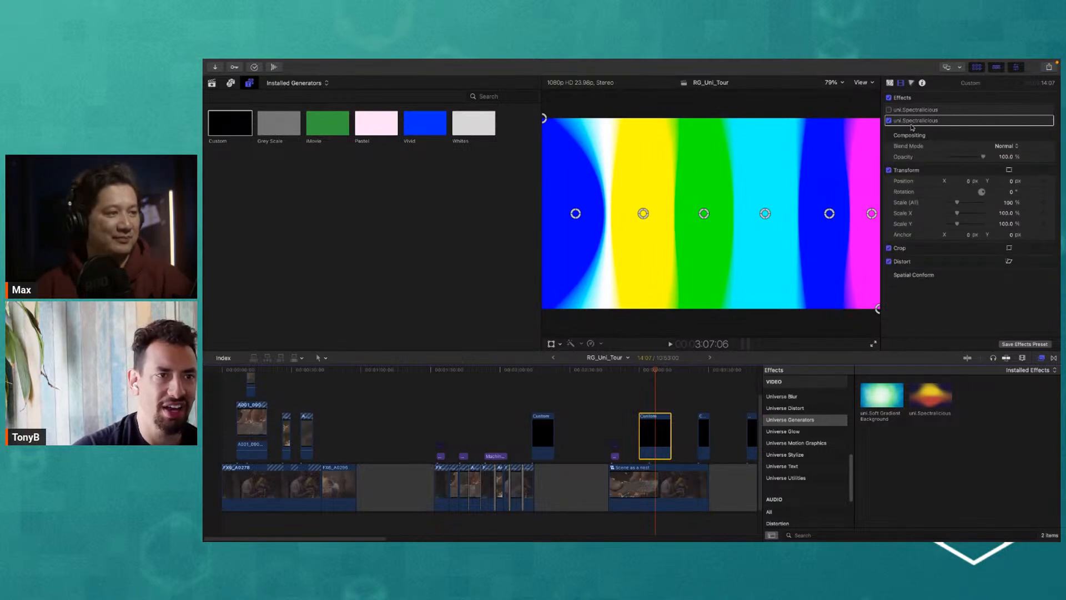
click(889, 120)
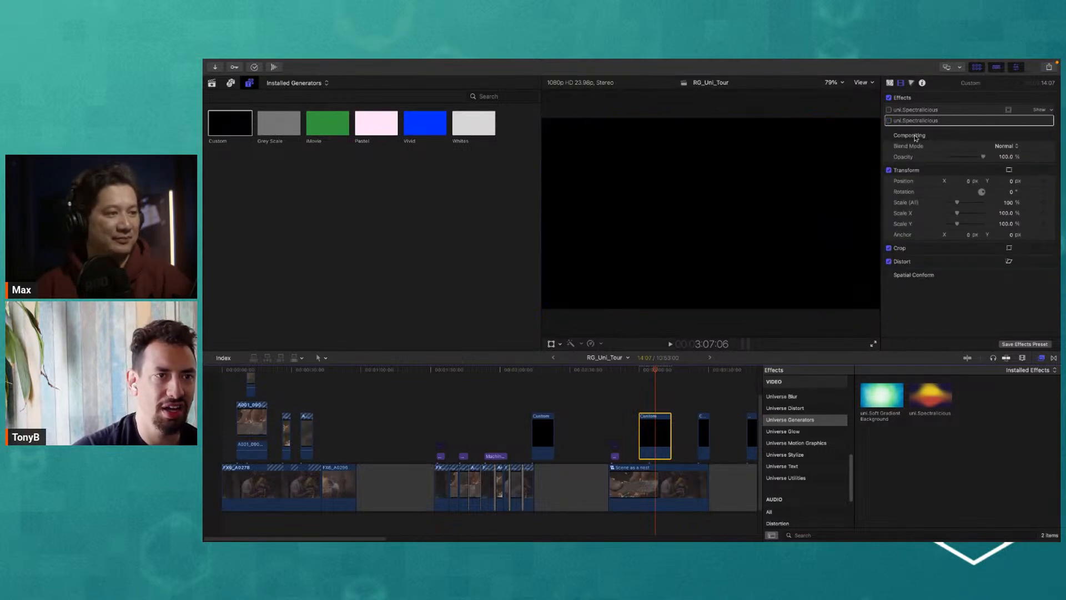
click(889, 110)
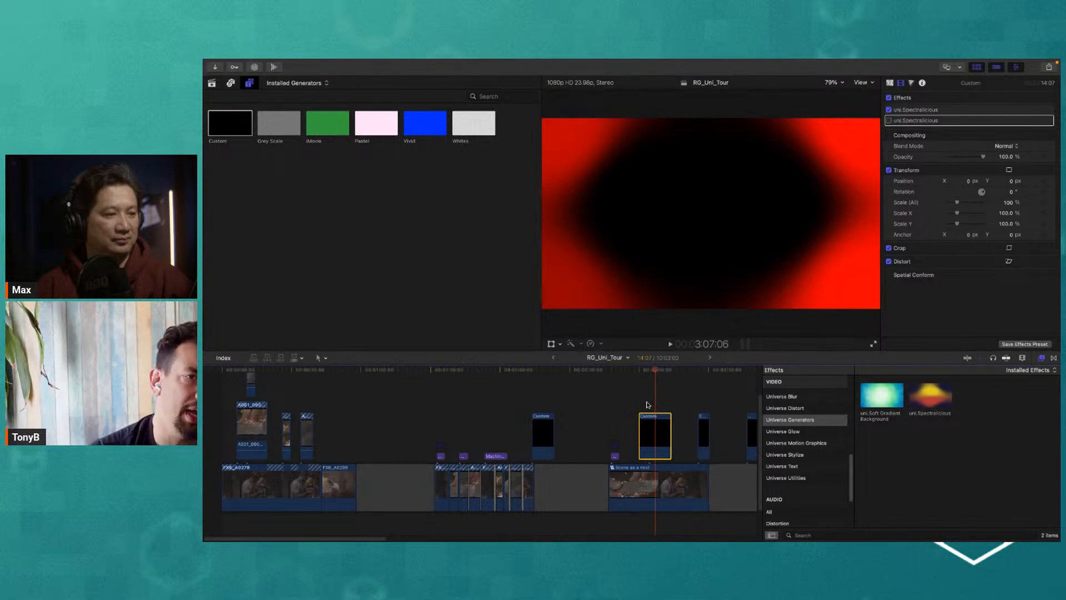
Step: Set the Custom clip's compositing opacity to 30% and its blend mode to Soft Light, trying Add and Overlay first, and preview it
click(1003, 158)
text(30)
key(Return)
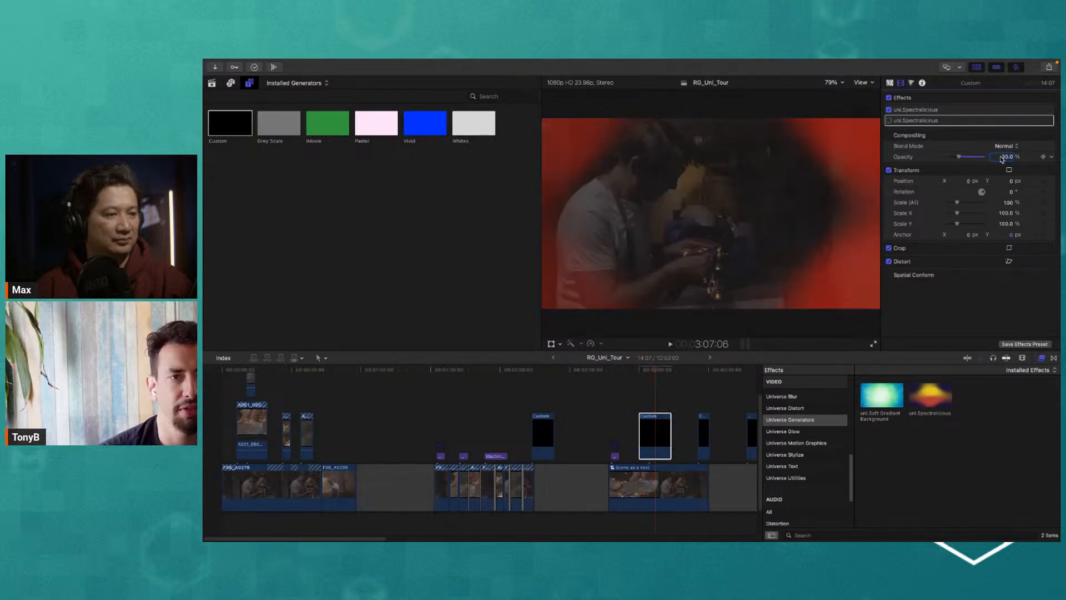
click(1004, 146)
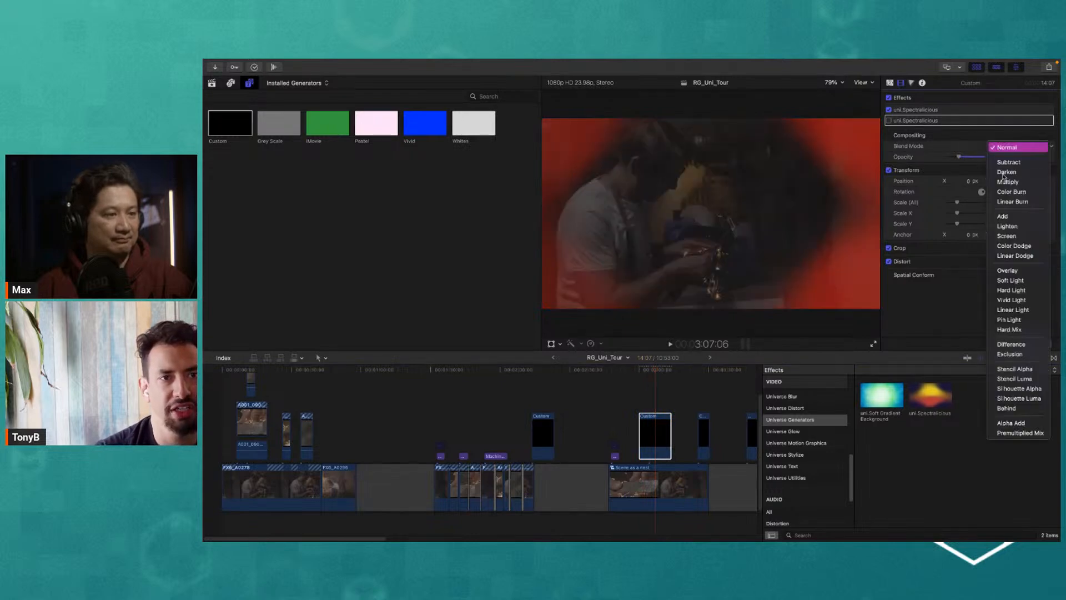
click(1007, 216)
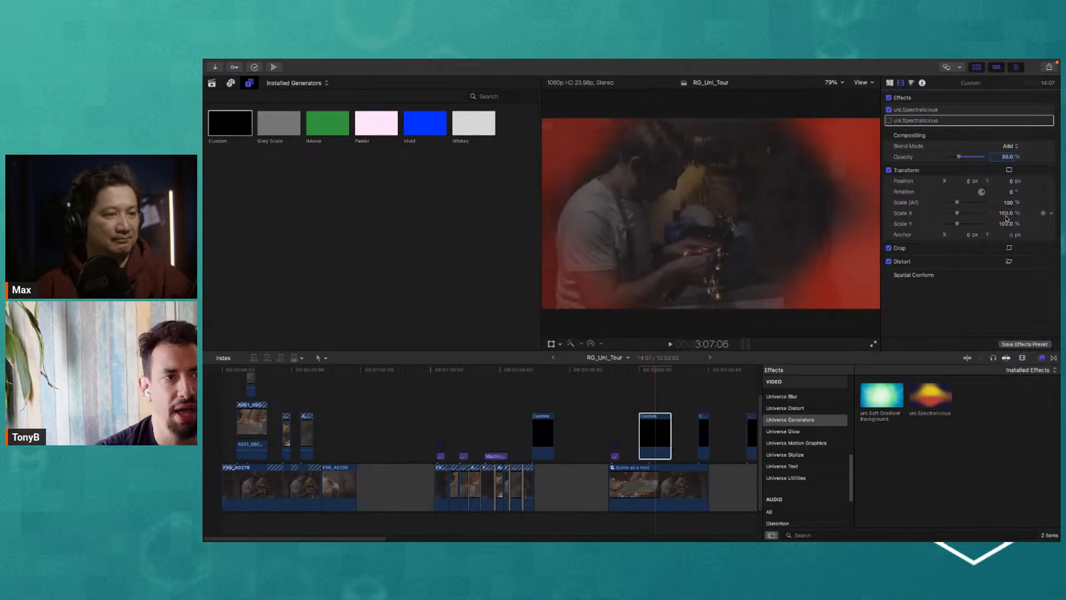
click(1006, 148)
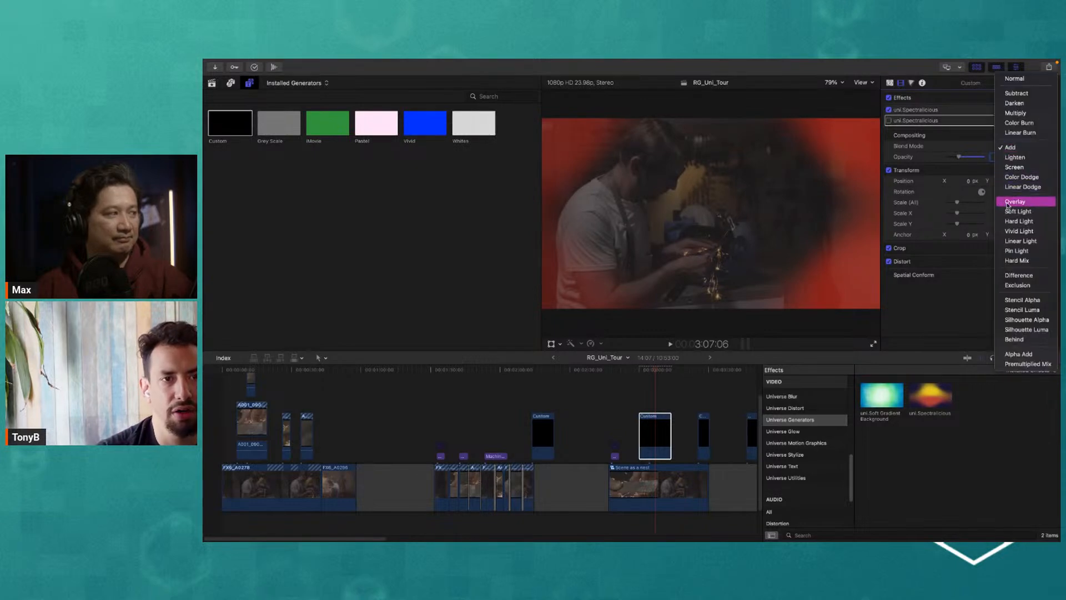
click(1008, 203)
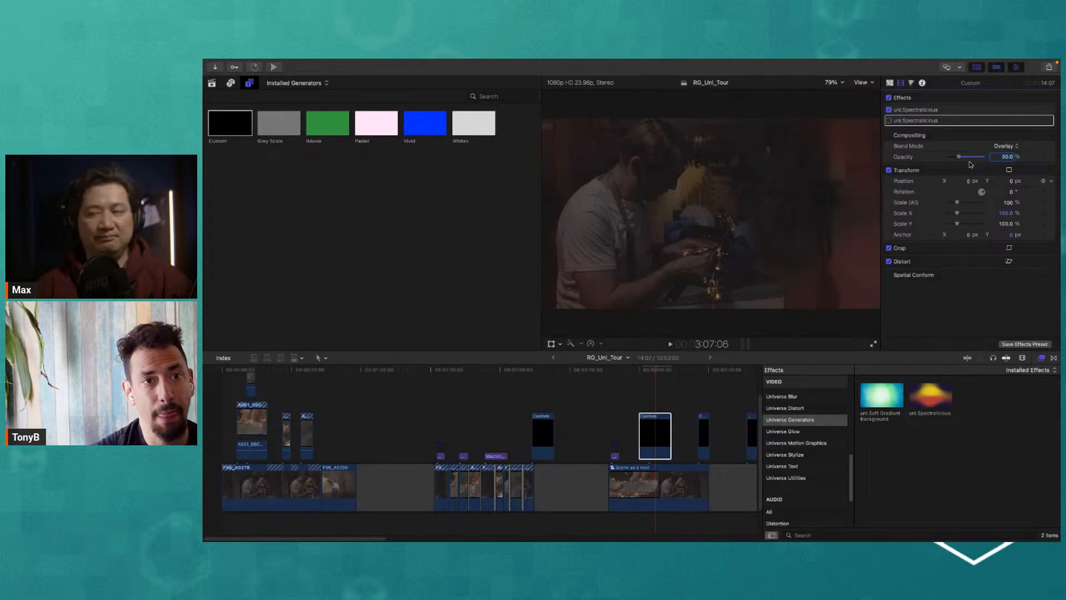
click(1007, 146)
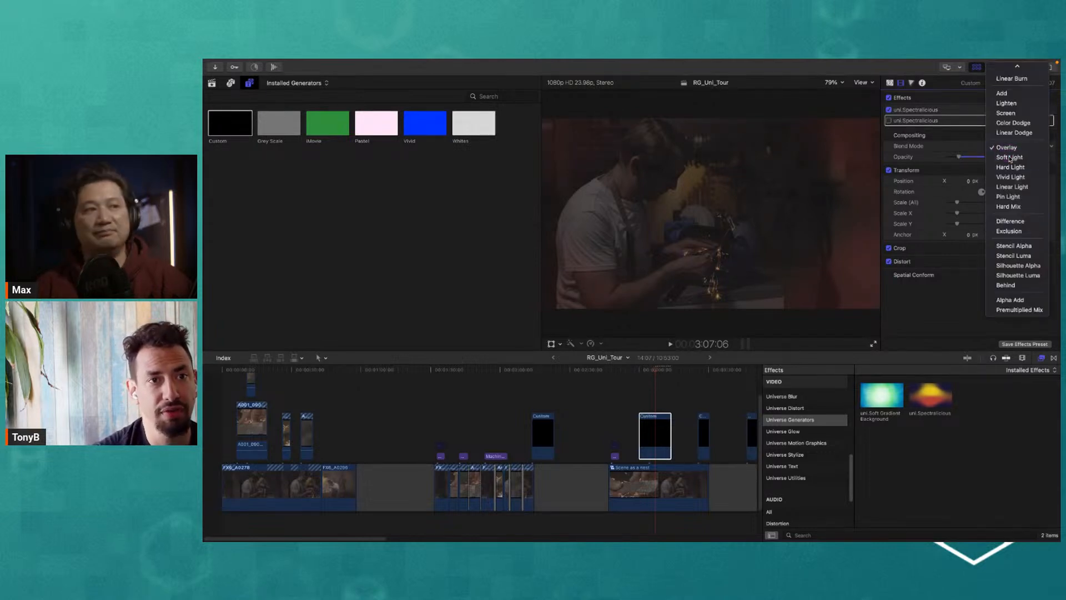
click(1010, 158)
drag(656, 371, 660, 375)
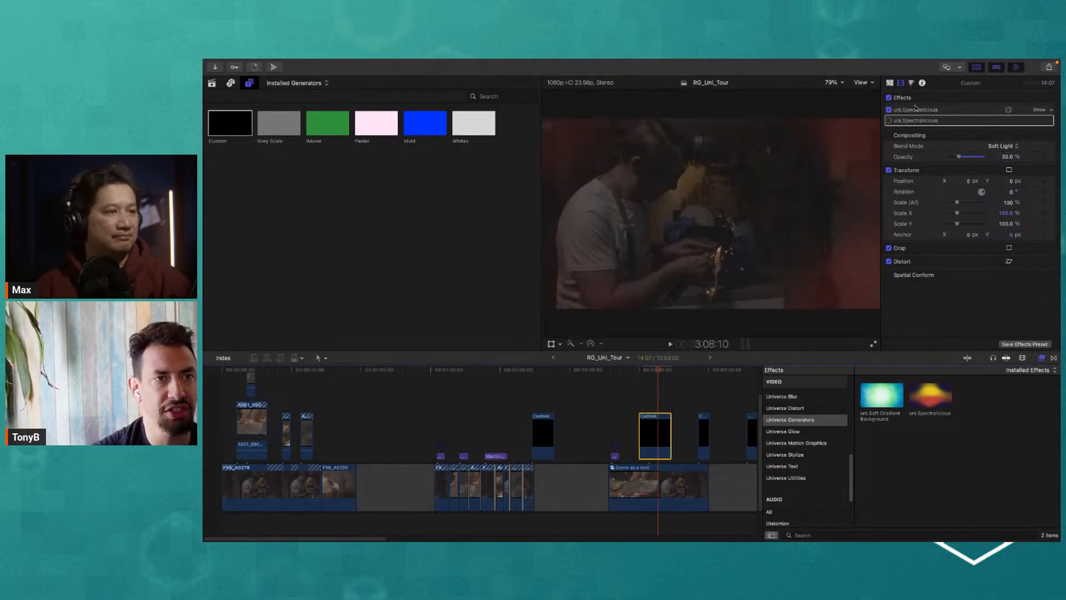
Step: Show the first uni.Spectralicious effect's parameters, set its Post Exposure to about 0.73, preview the clip and hide the parameters again
click(1039, 110)
click(1043, 110)
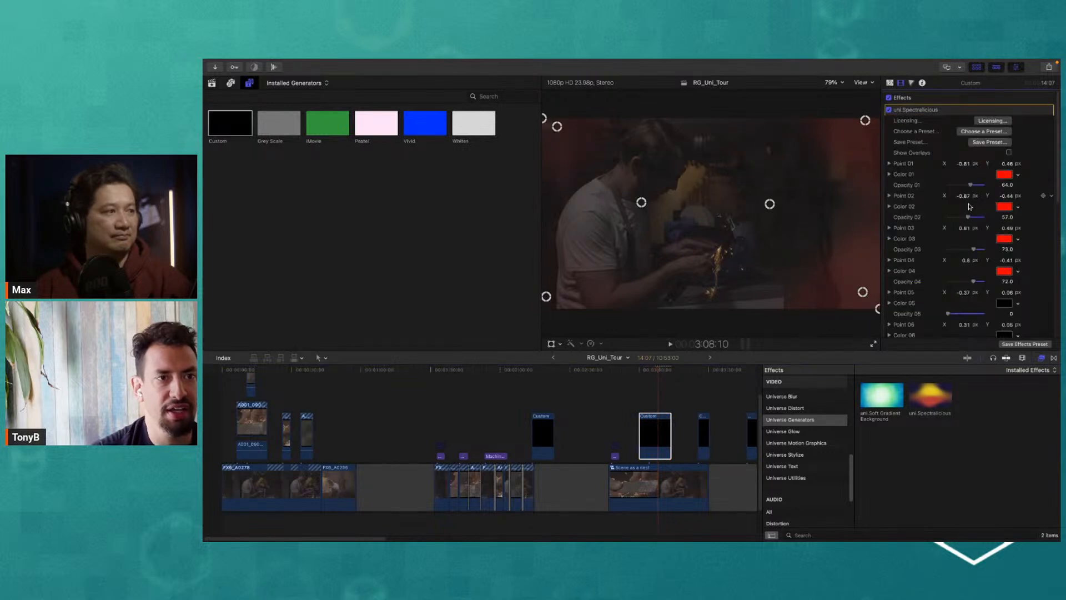
scroll(947, 252, down, 6)
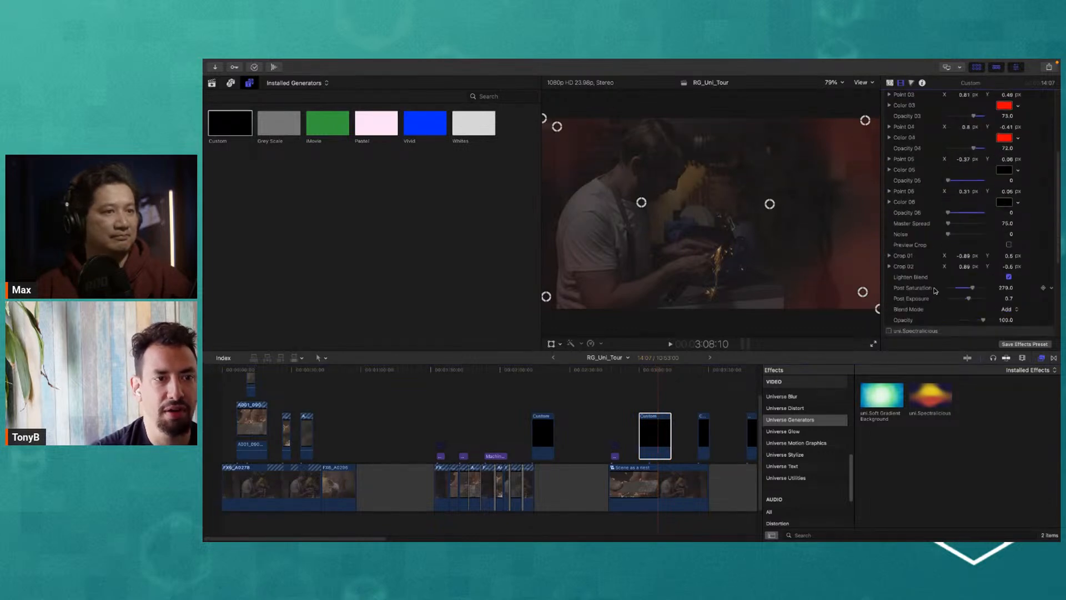
drag(969, 300, 969, 303)
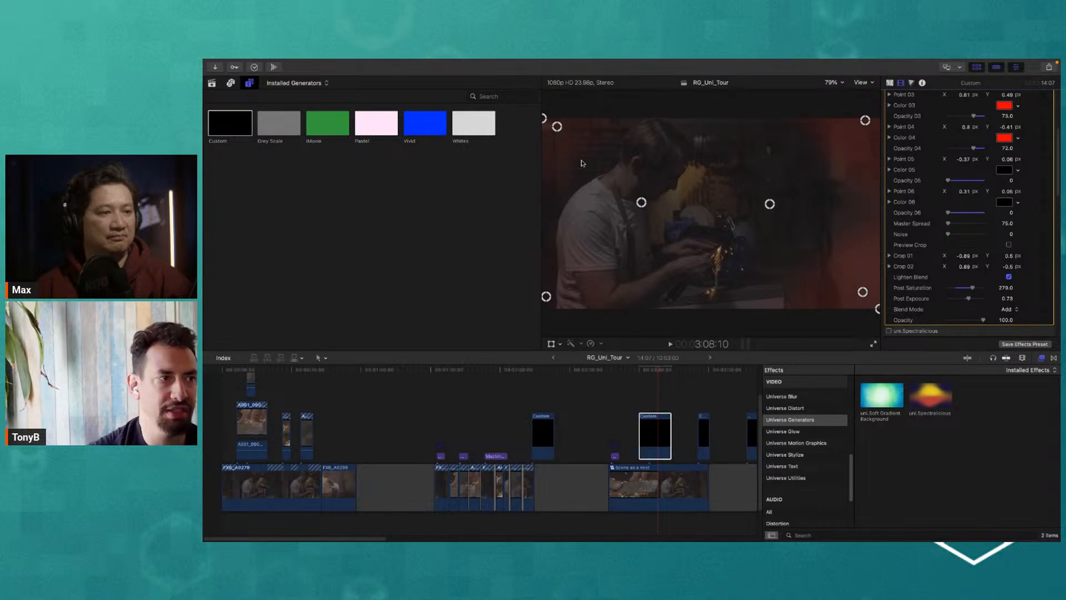
drag(658, 370, 665, 378)
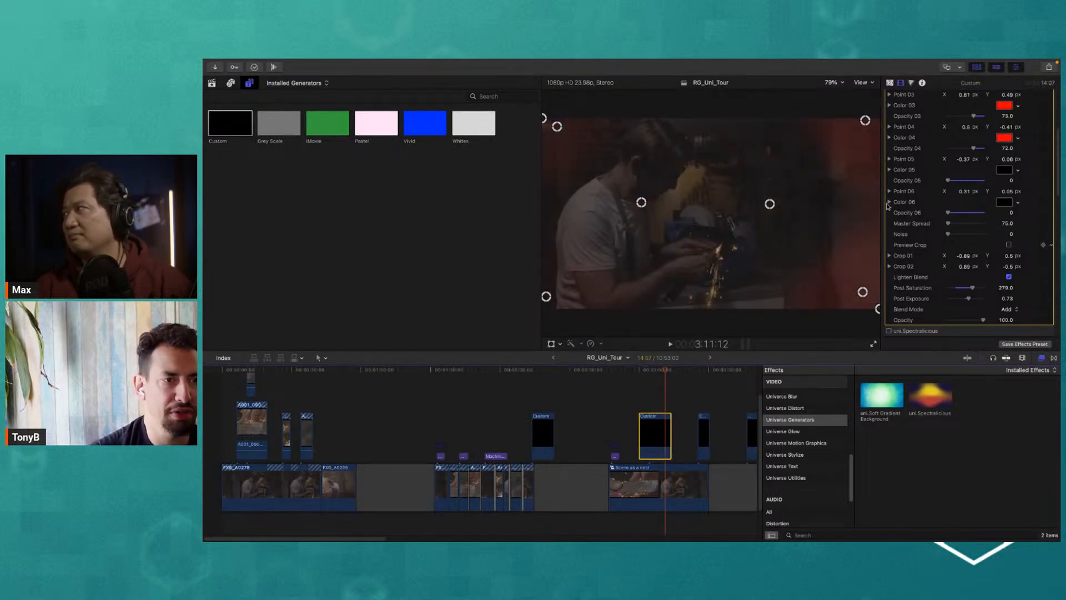
scroll(969, 254, up, 5)
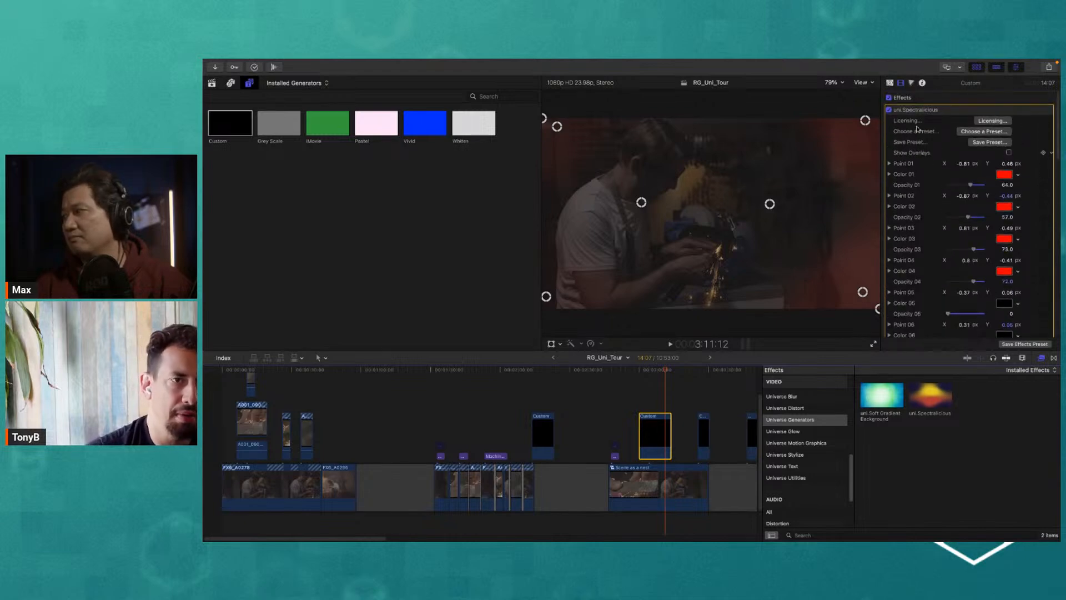
click(1039, 110)
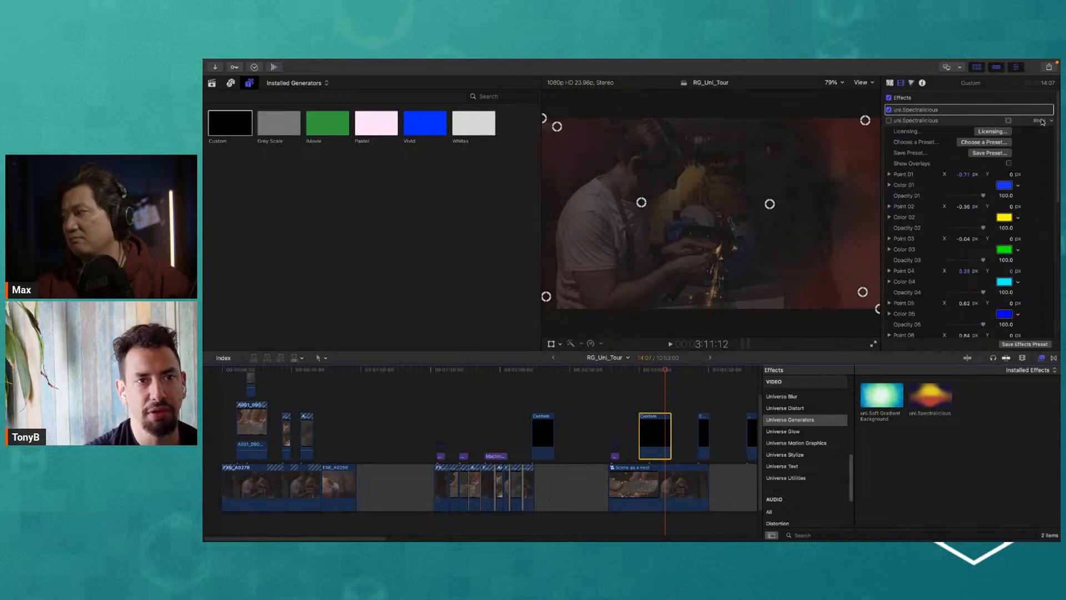
Step: Delete the disabled second uni.Spectralicious effect from the Custom clip and undo the deletion
click(936, 123)
key(Delete)
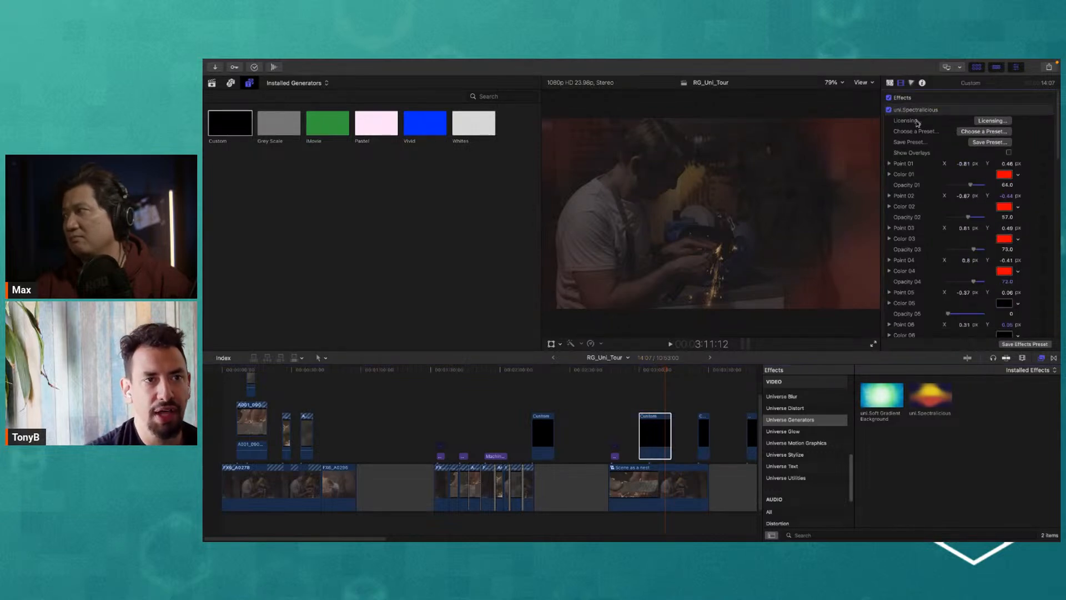
key(super+z)
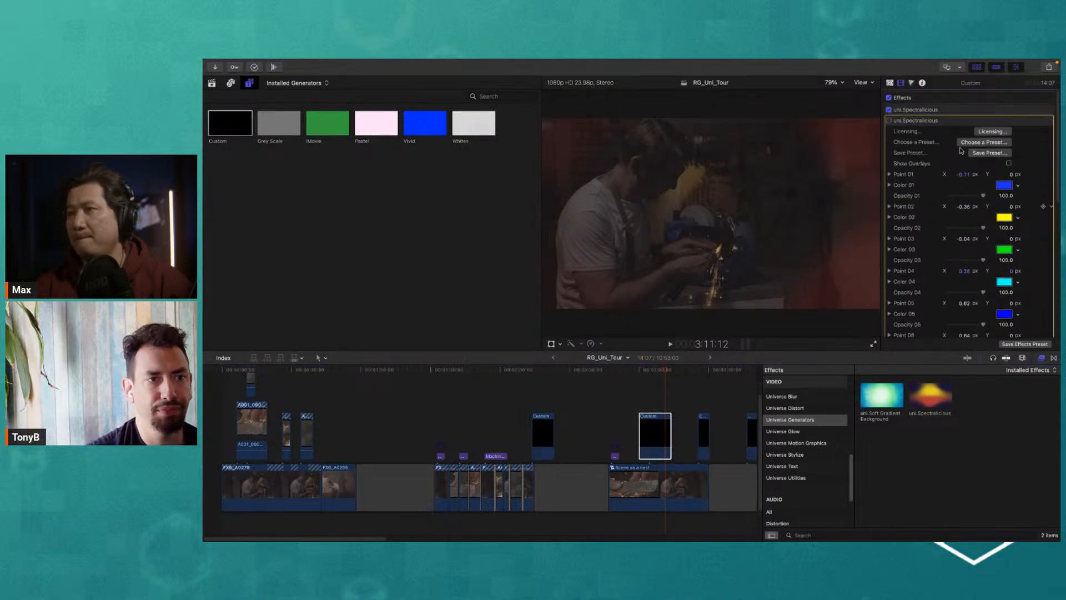
Step: Place the playhead at about 4:38:20 in the clip carrying the uni.Carousel effect and select that clip
click(686, 384)
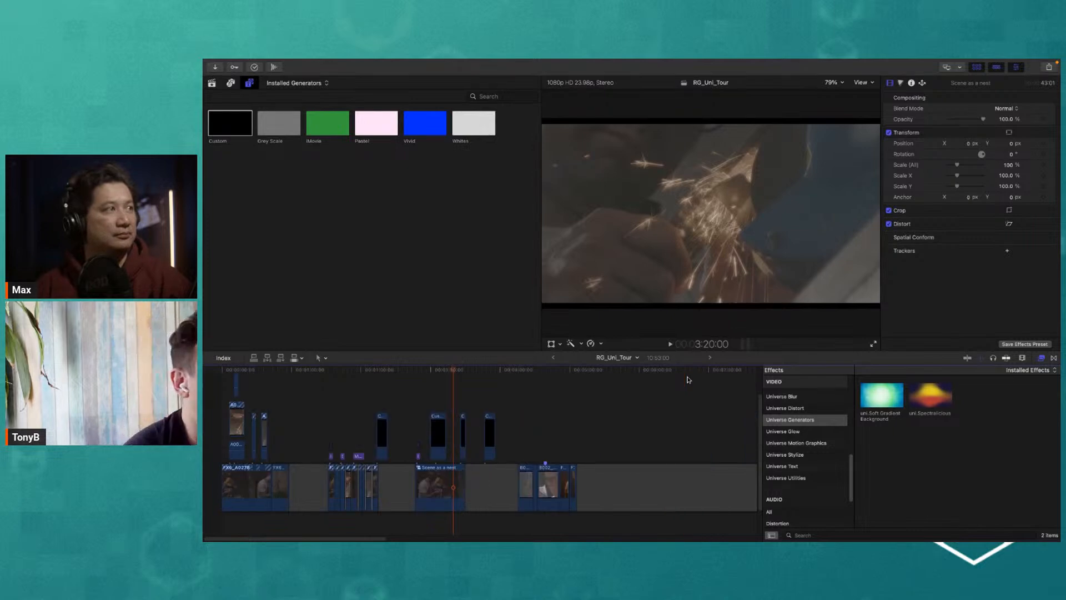
click(546, 373)
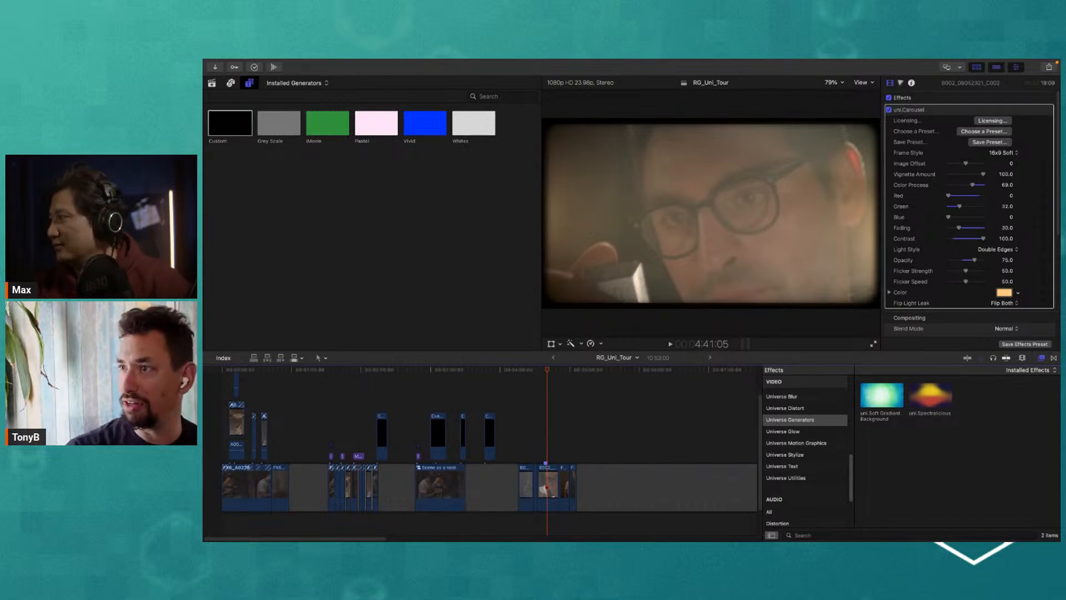
click(544, 373)
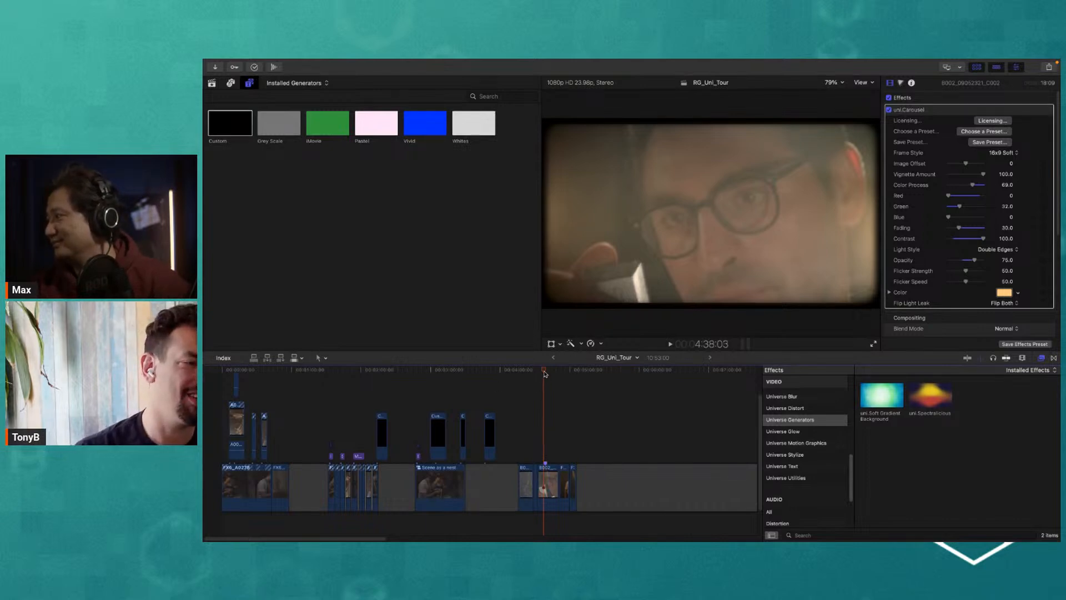
key(super+equal)
key(super+equal)
key(super+equal)
key(Up)
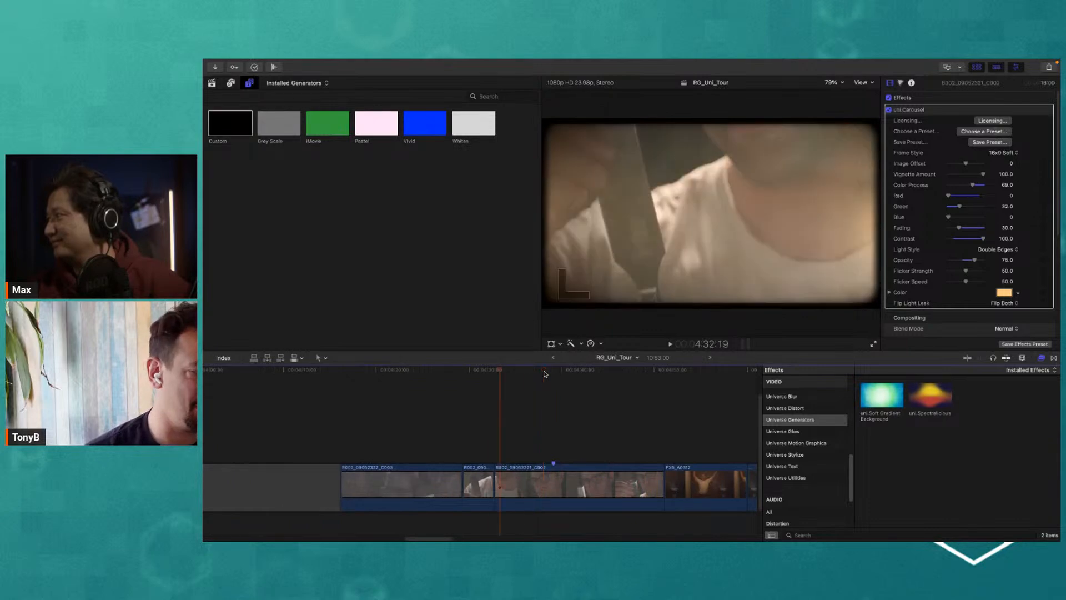
click(551, 371)
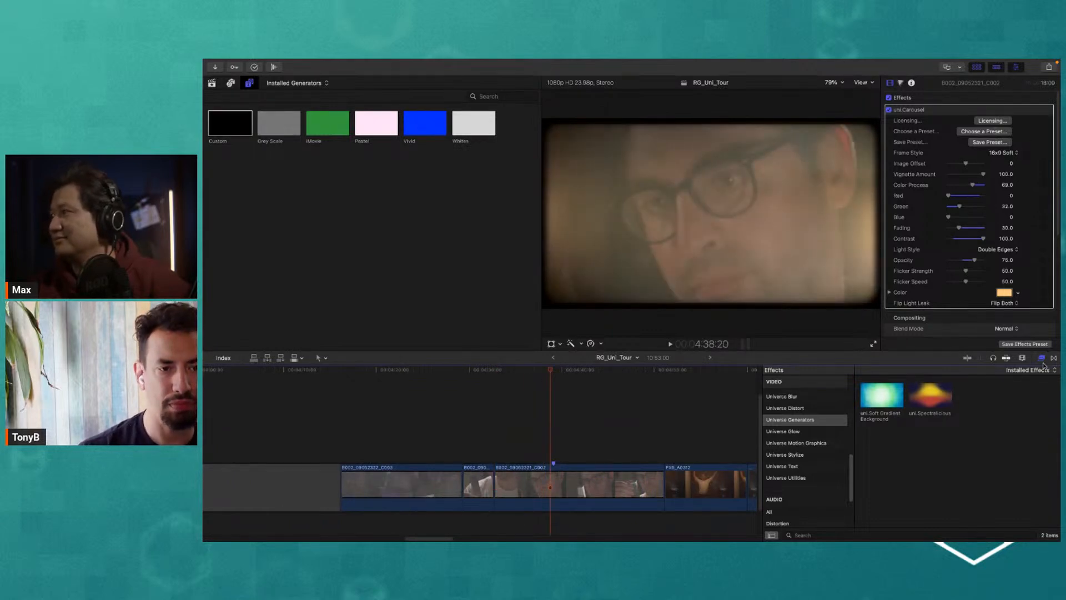
click(586, 487)
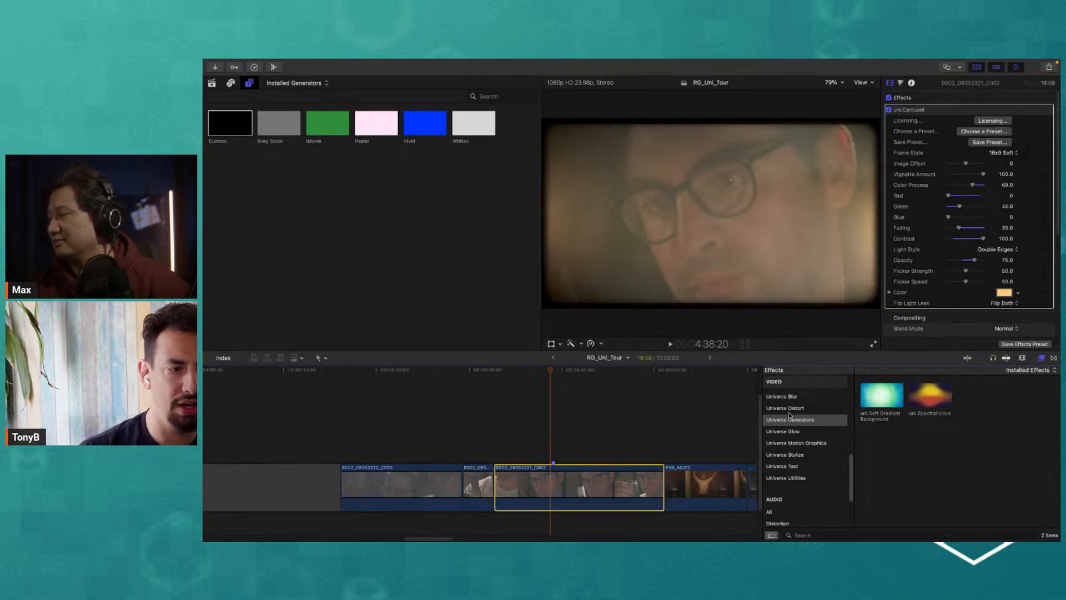
Step: Browse the Universe Glow, Motion Graphics and Stylize effect categories, previewing stylize effects such as uni.ChromaTown and uni.Sketchify on the selected clip
click(792, 431)
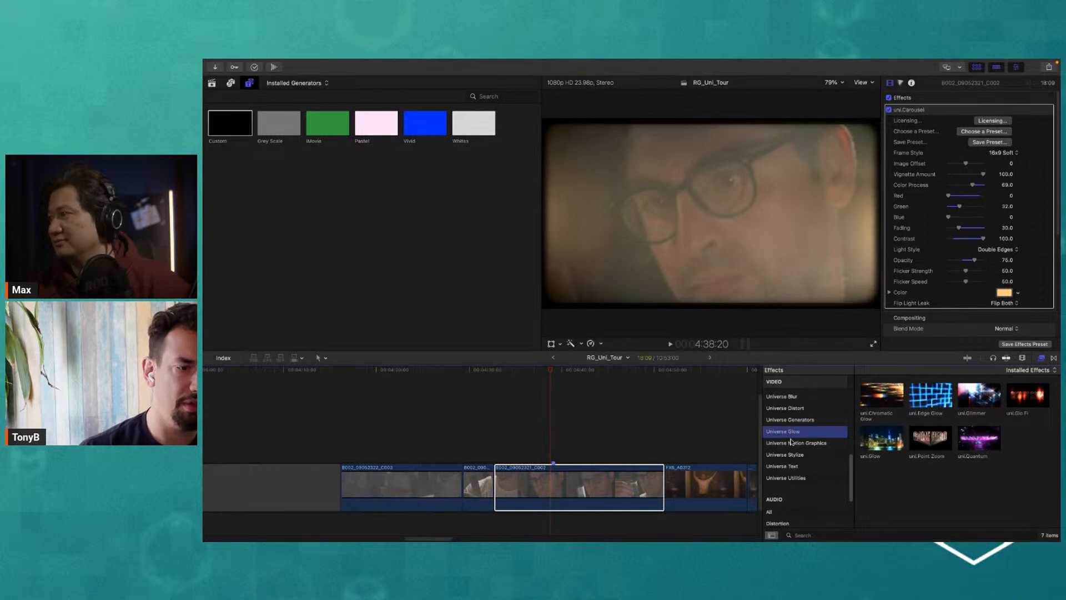
click(793, 442)
click(794, 454)
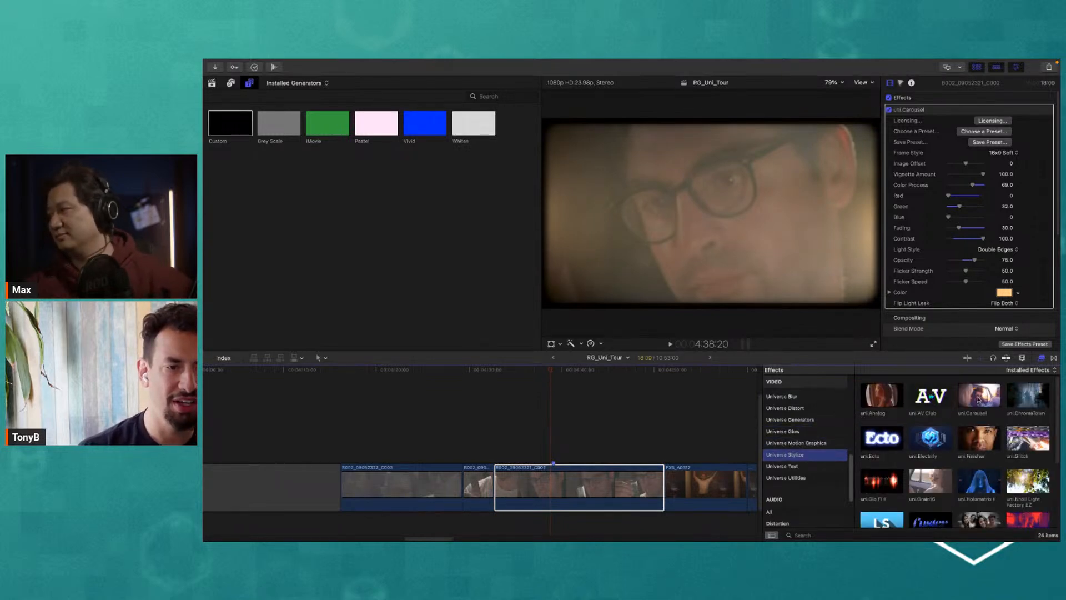
click(1028, 400)
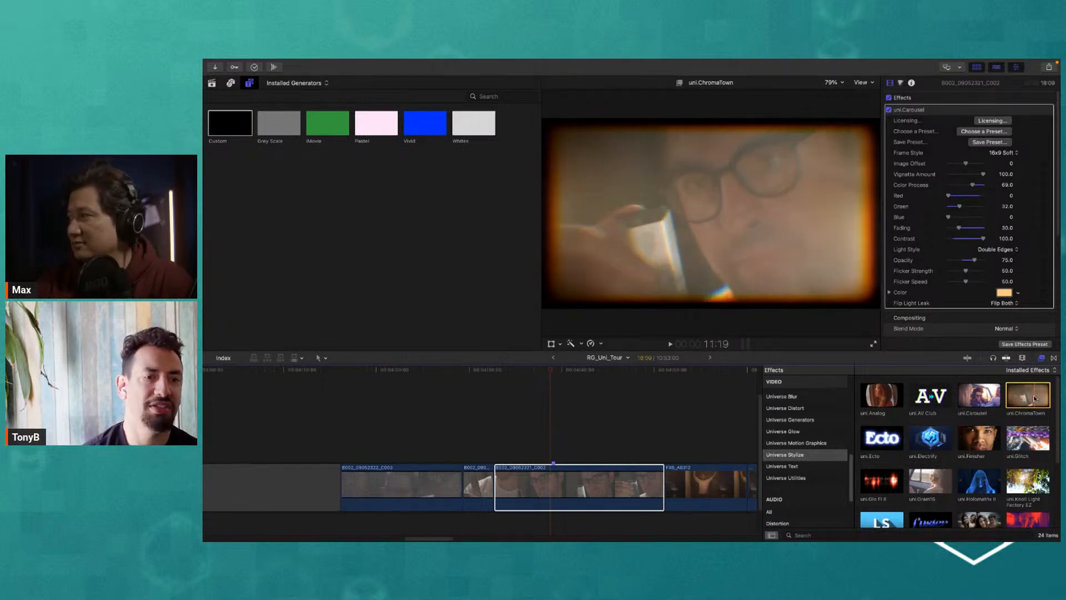
scroll(1036, 400, down, 2)
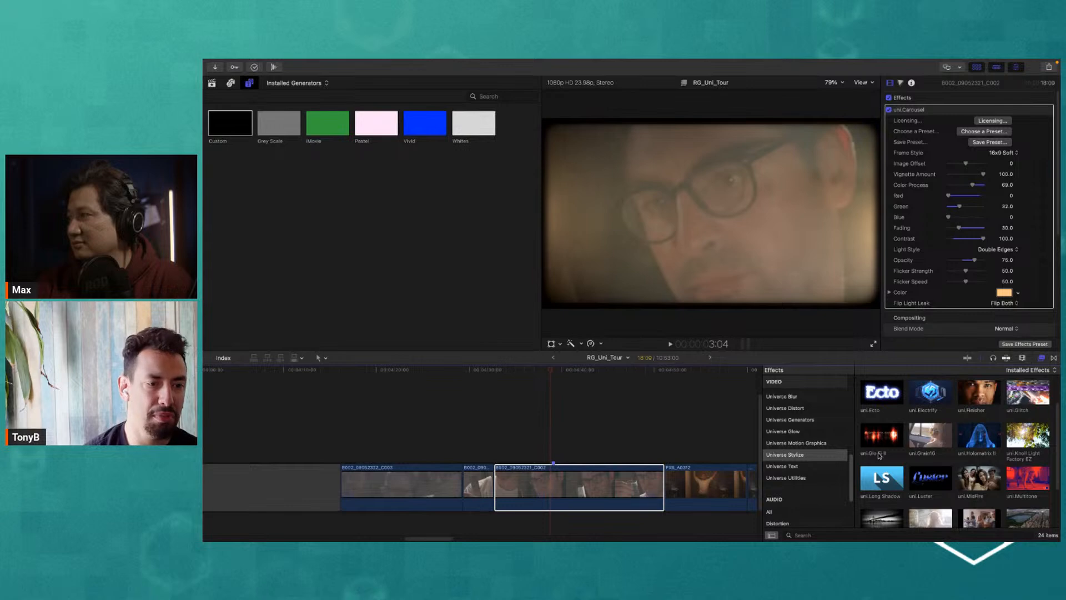
scroll(887, 455, down, 2)
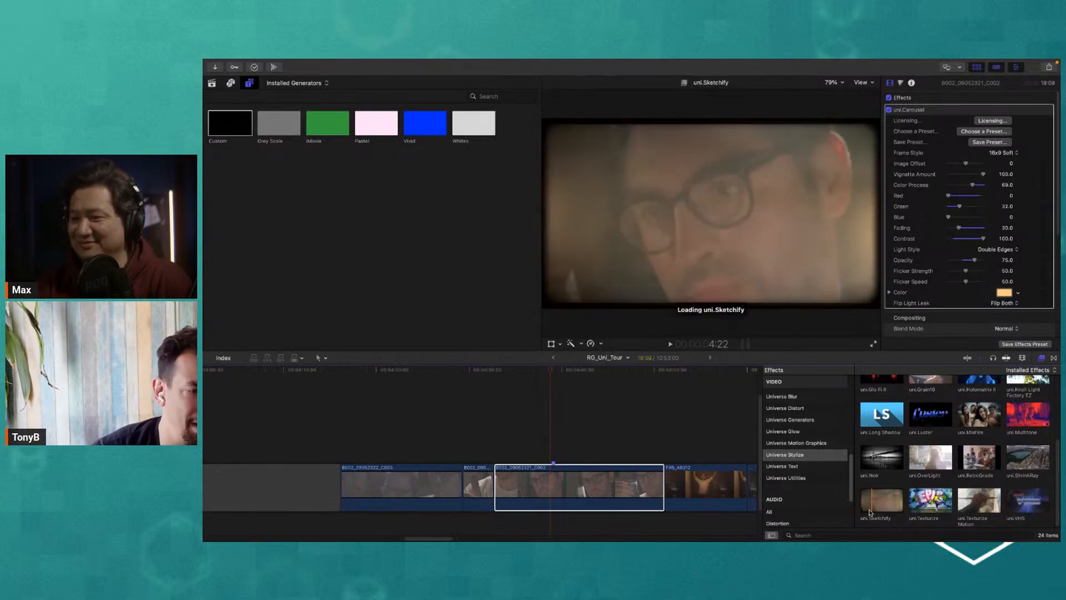
scroll(905, 514, up, 5)
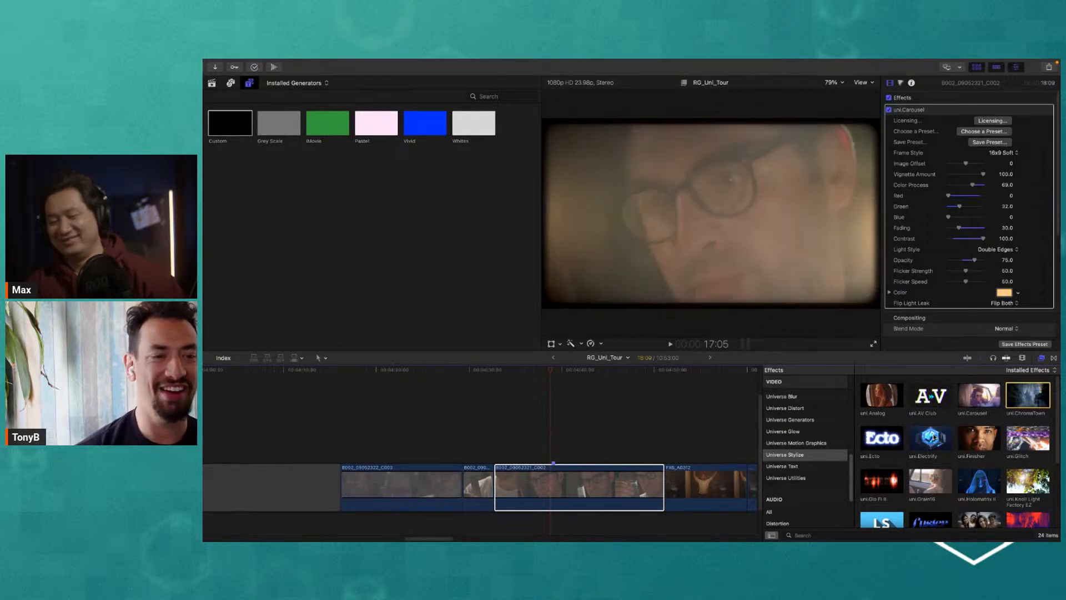
scroll(874, 451, down, 2)
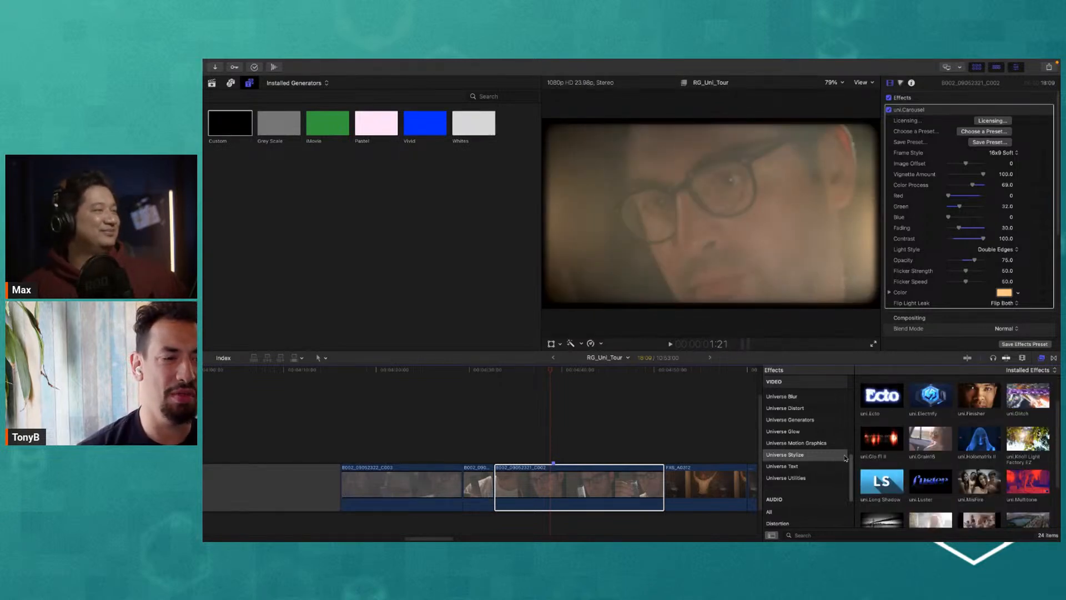
Step: Show the uni.Carousel clip's extended metadata, set its camera LUT to None and check the picture at about 4:44:05
click(577, 376)
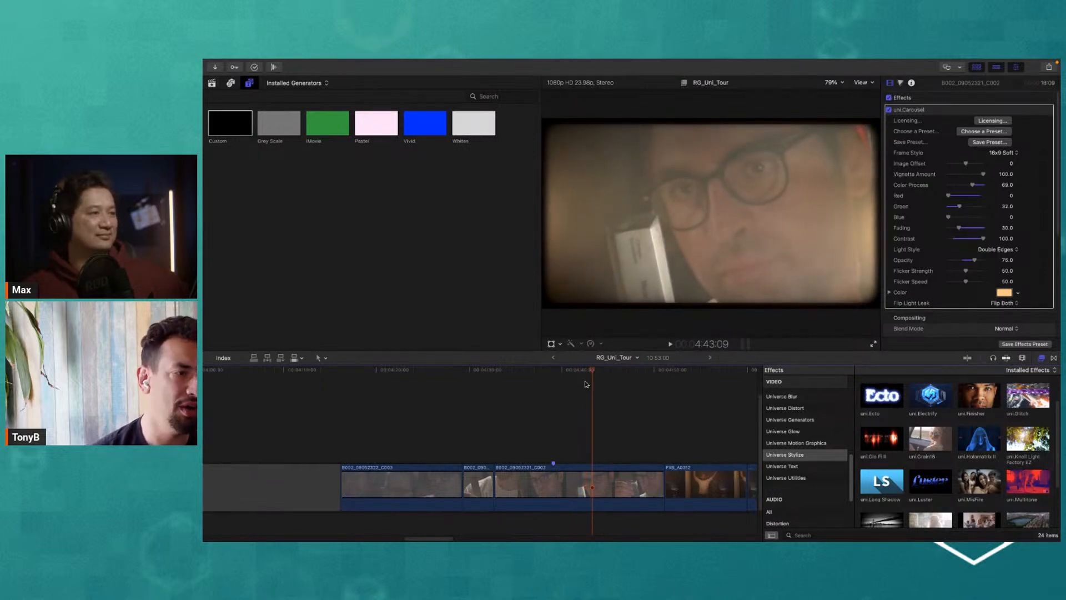
click(583, 371)
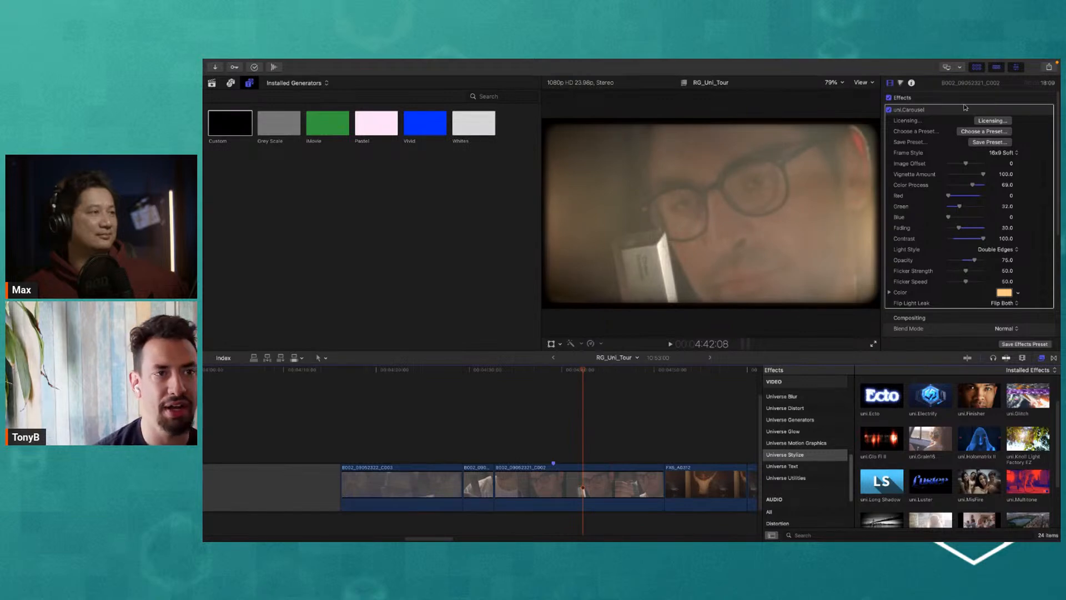
click(912, 83)
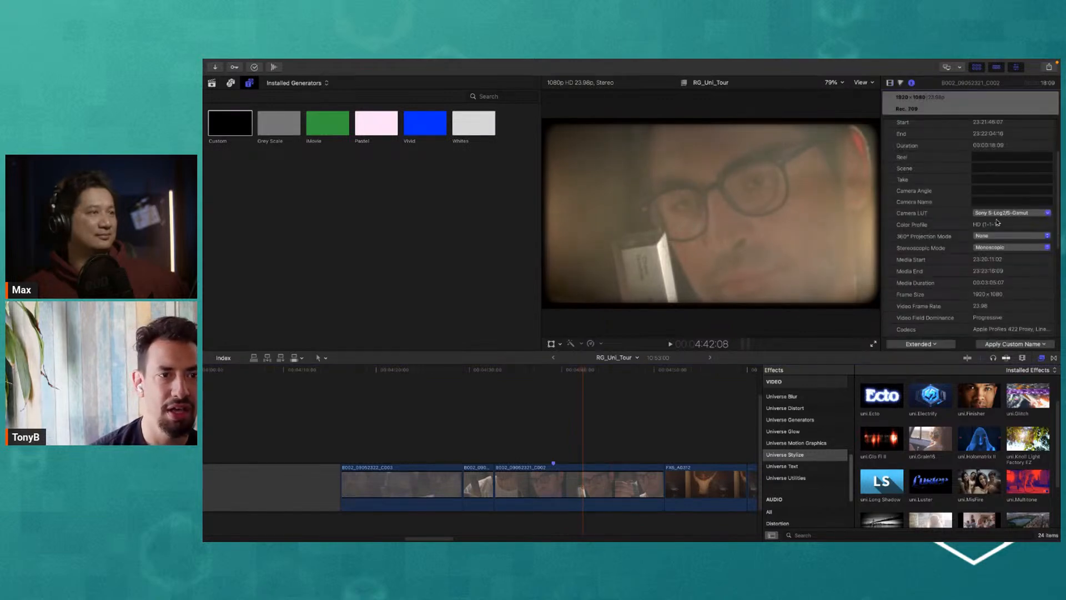
click(967, 217)
click(977, 217)
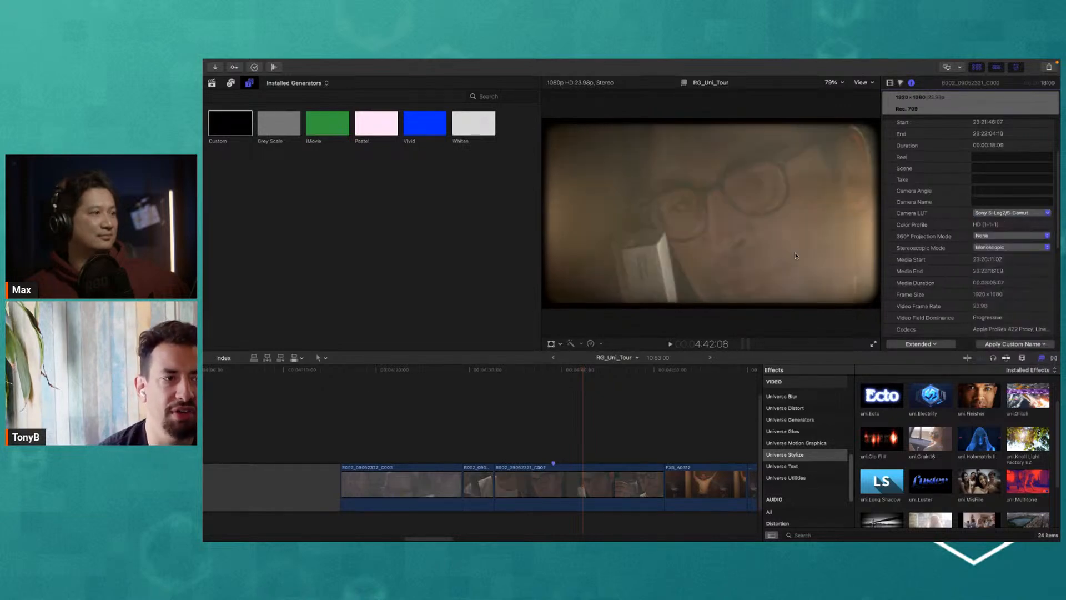
mouse_move(584, 372)
mouse_down()
mouse_move(595, 374)
mouse_move(548, 389)
mouse_move(605, 390)
mouse_move(583, 378)
mouse_move(601, 376)
mouse_up()
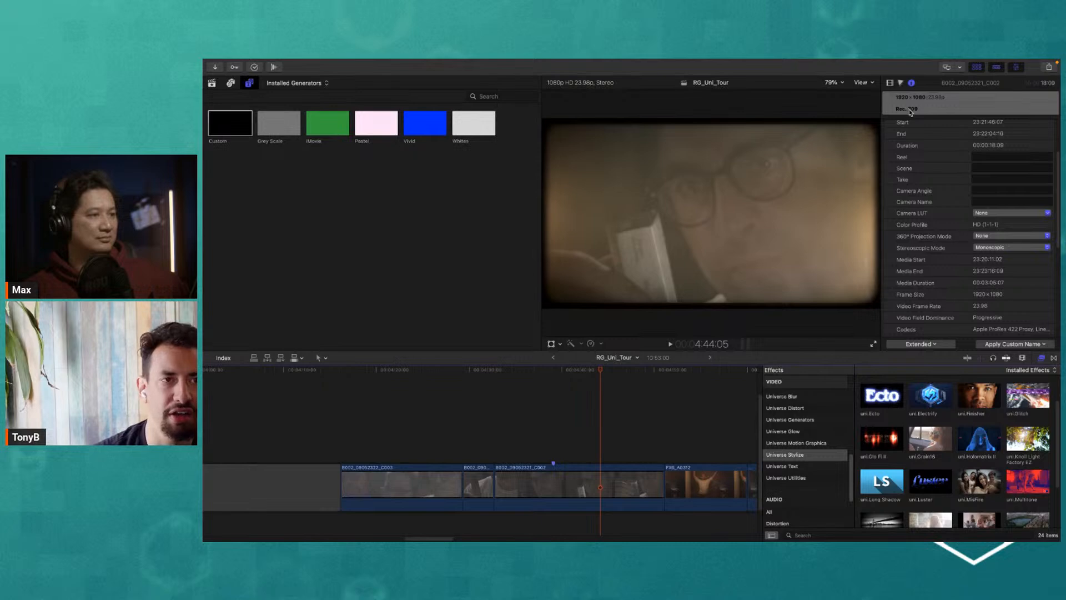
Step: Set the clip's camera LUT to Sony S-Log3/S-Gamut3, trying Canon Log first, and check the picture at about 4:43:10
click(1004, 215)
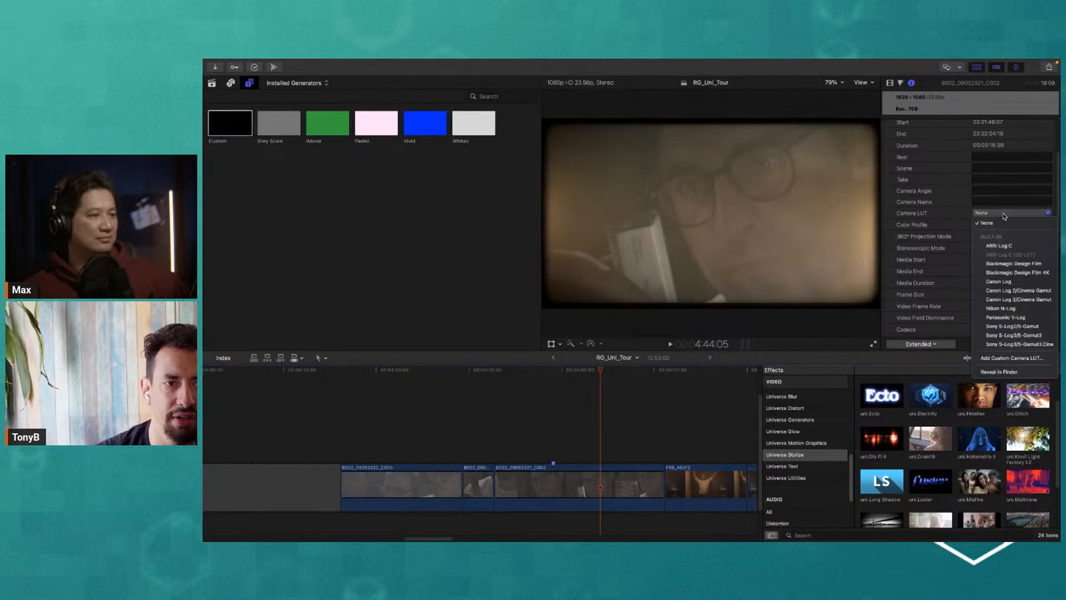
click(1023, 282)
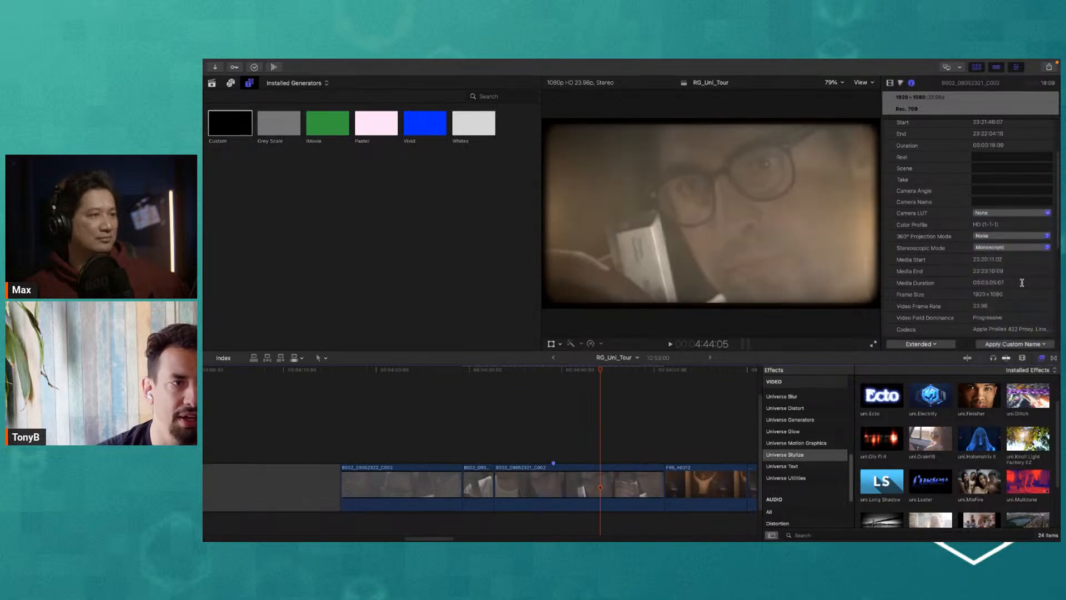
click(1013, 215)
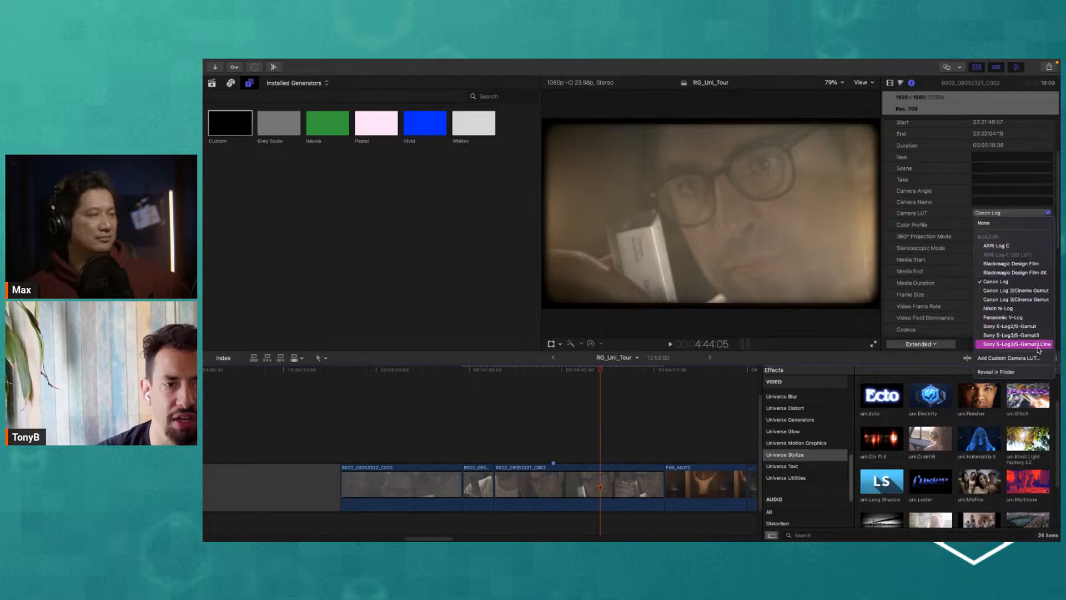
click(1011, 334)
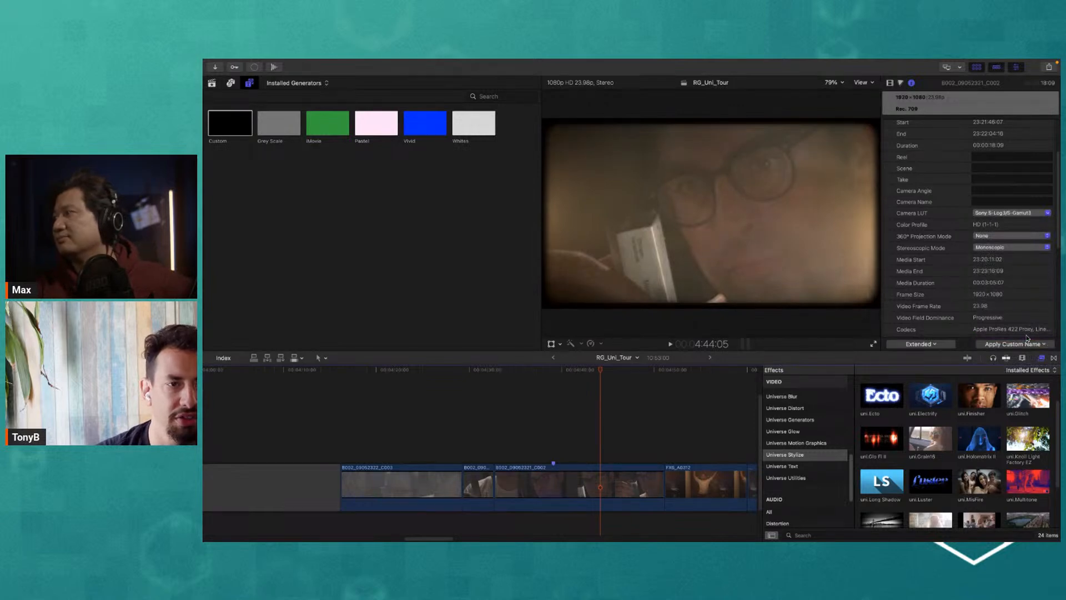
click(593, 372)
drag(595, 380, 593, 384)
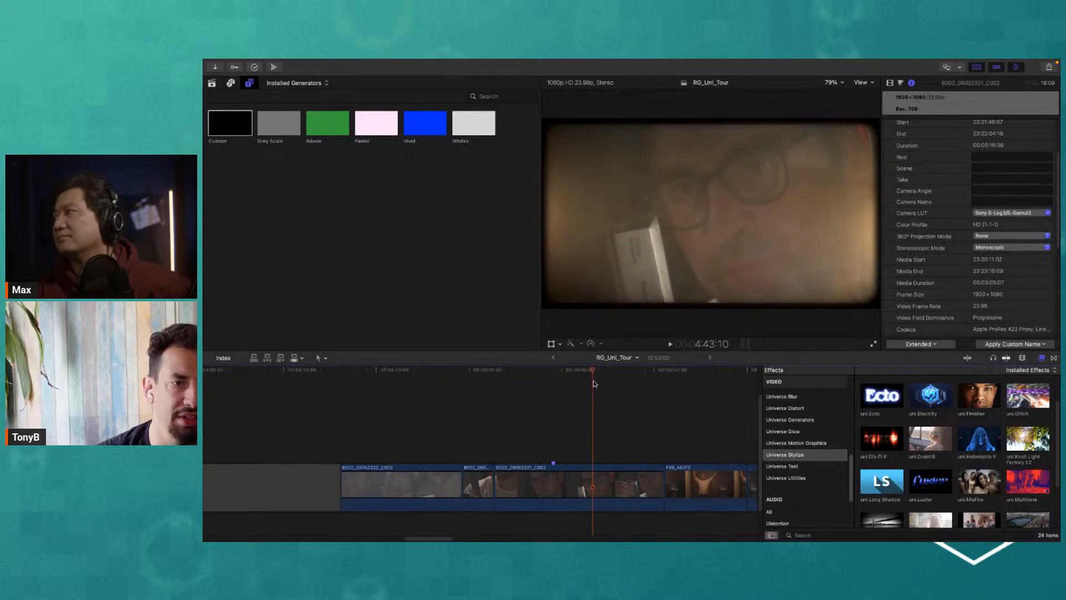
Step: Try the ARRI Log C camera LUT on the clip, restore Sony S-Log3/S-Gamut3 and check the picture at about 4:45:07
click(1029, 213)
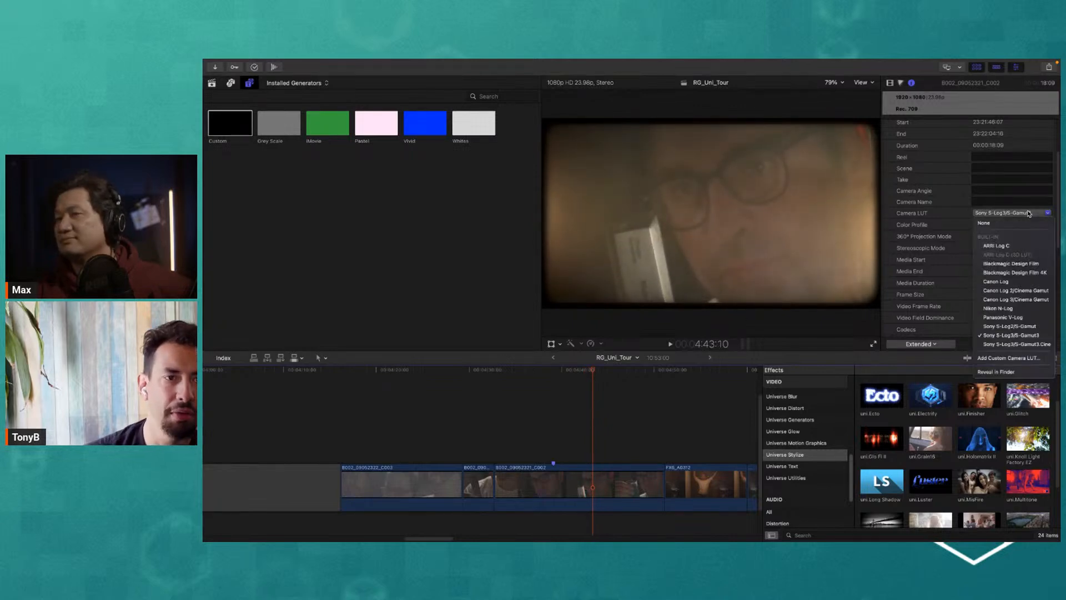
click(1029, 247)
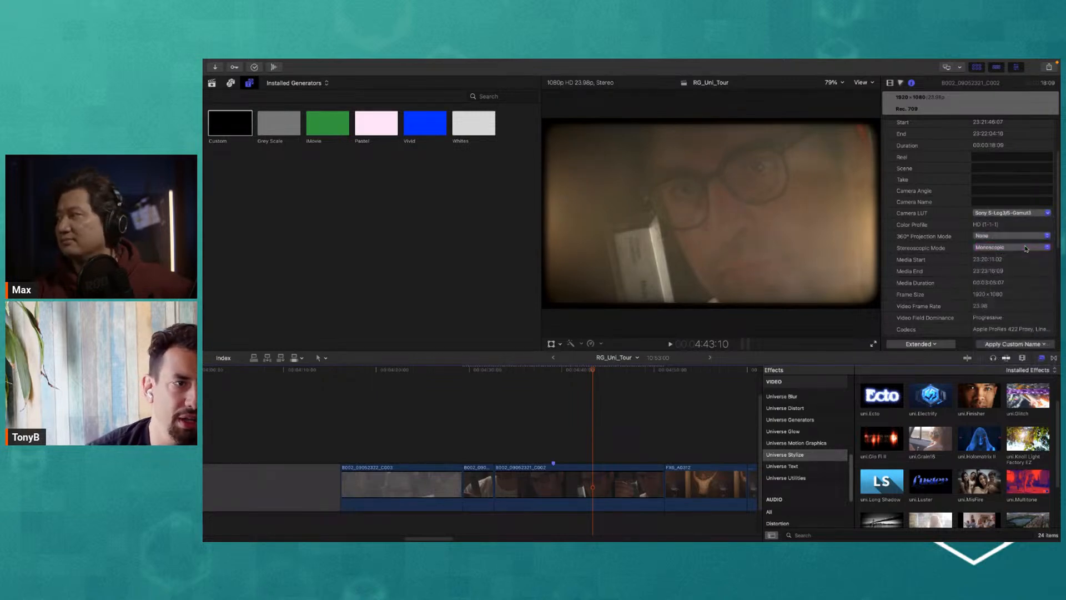
click(1026, 214)
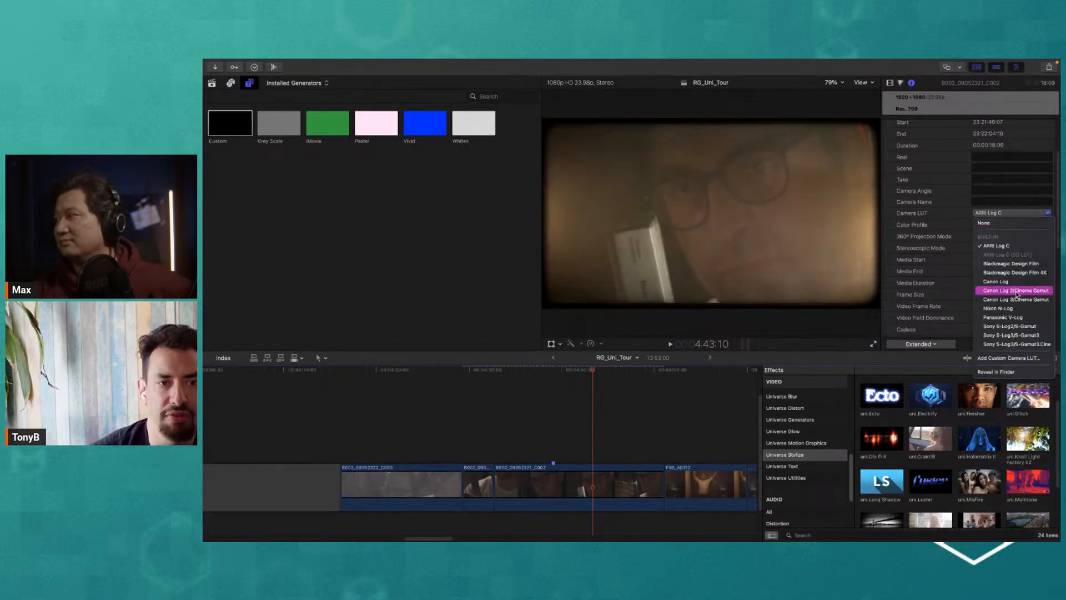
click(1016, 335)
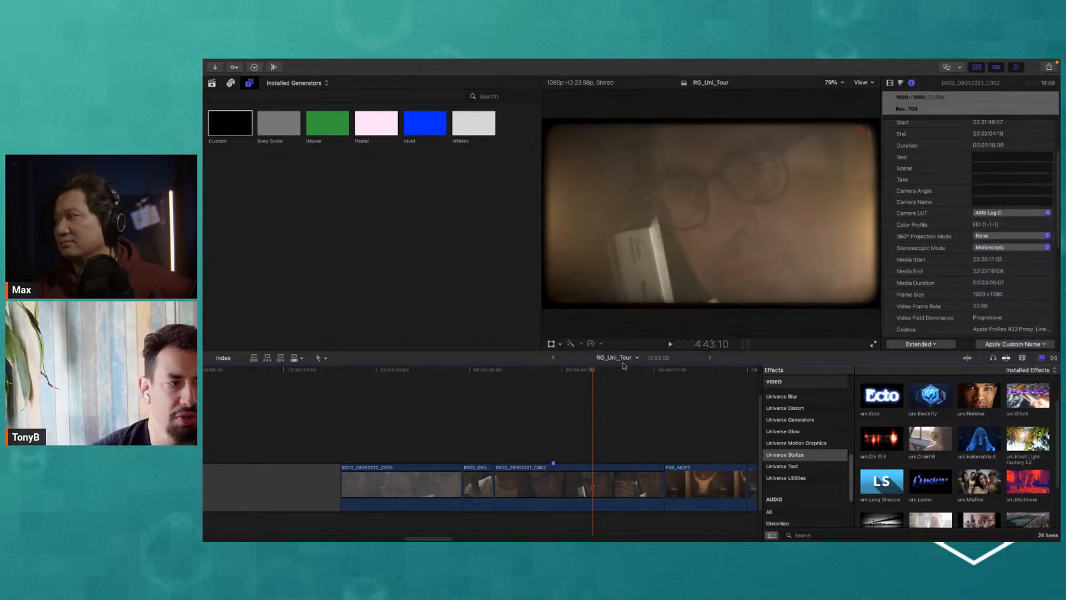
drag(599, 369, 610, 411)
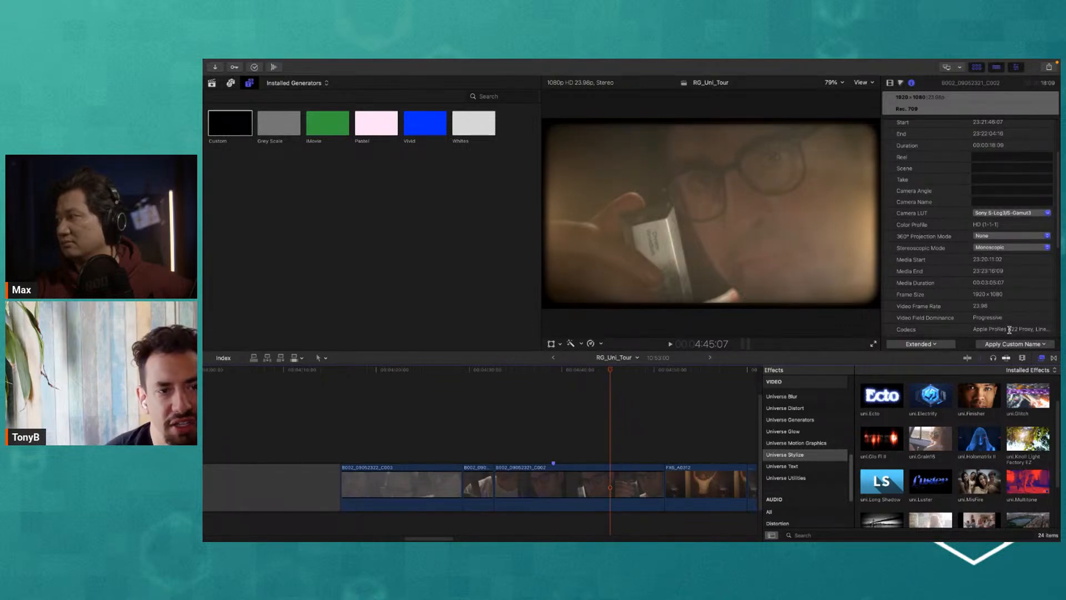
Step: Look through the available camera LUT choices, then place the playhead at about 4:42:20 and zoom out the timeline
click(1005, 214)
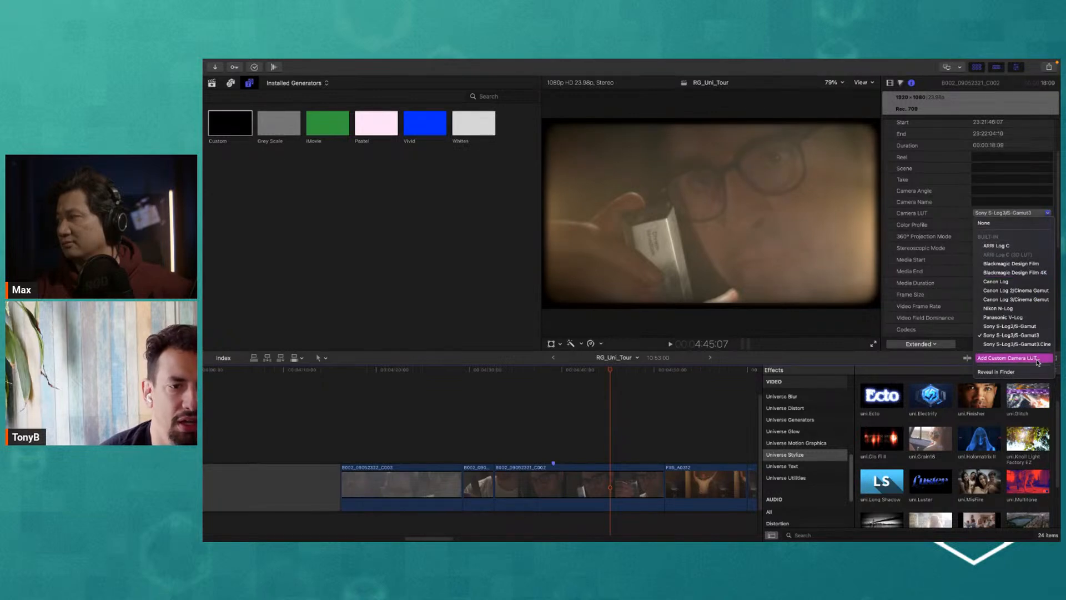
click(947, 213)
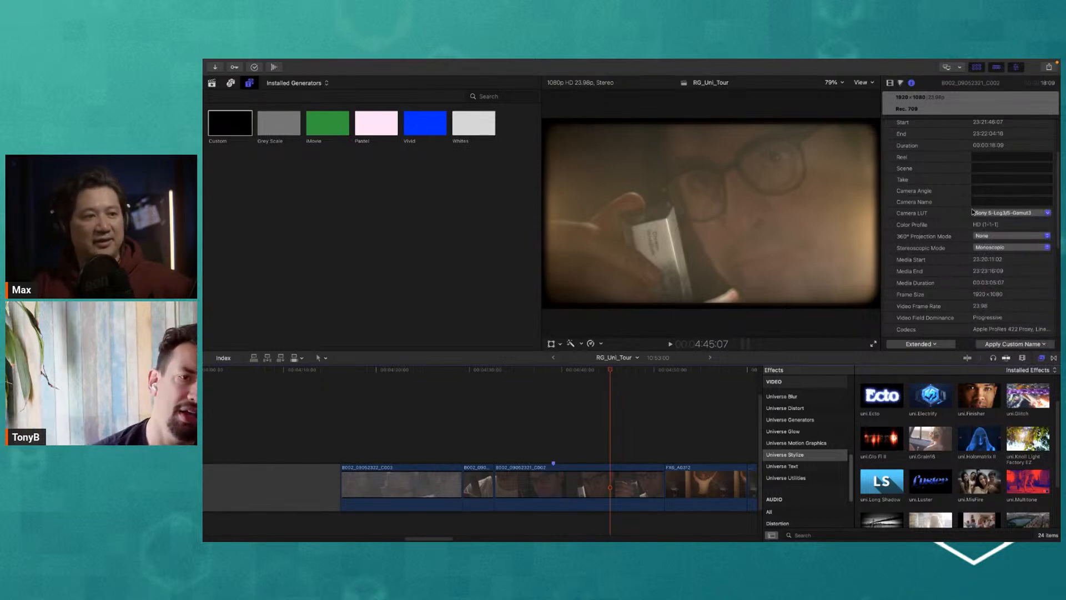
click(588, 374)
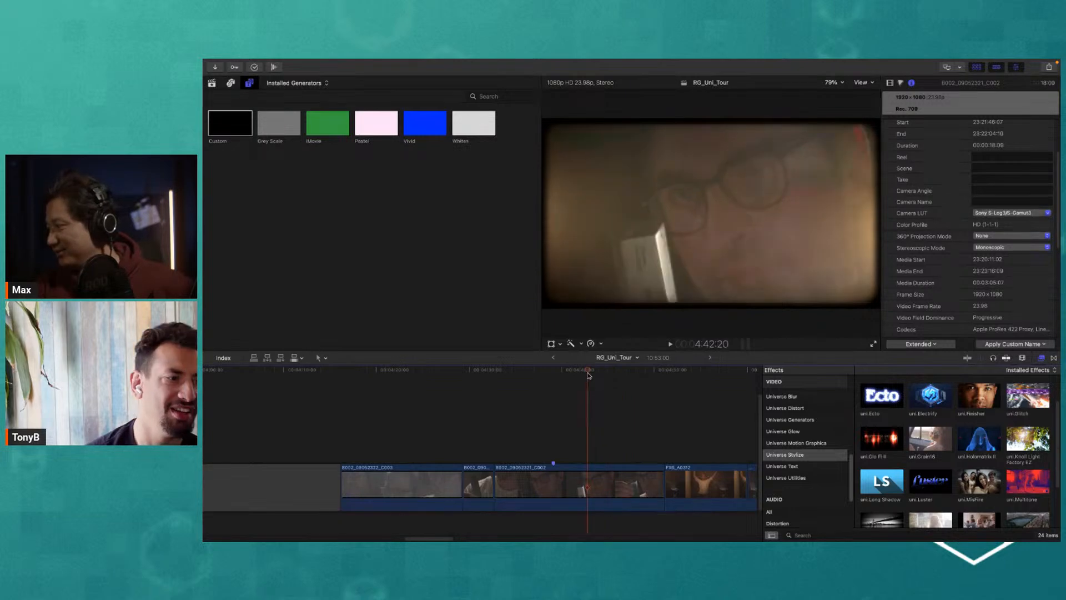
key(super+minus)
key(super+minus)
key(super+minus)
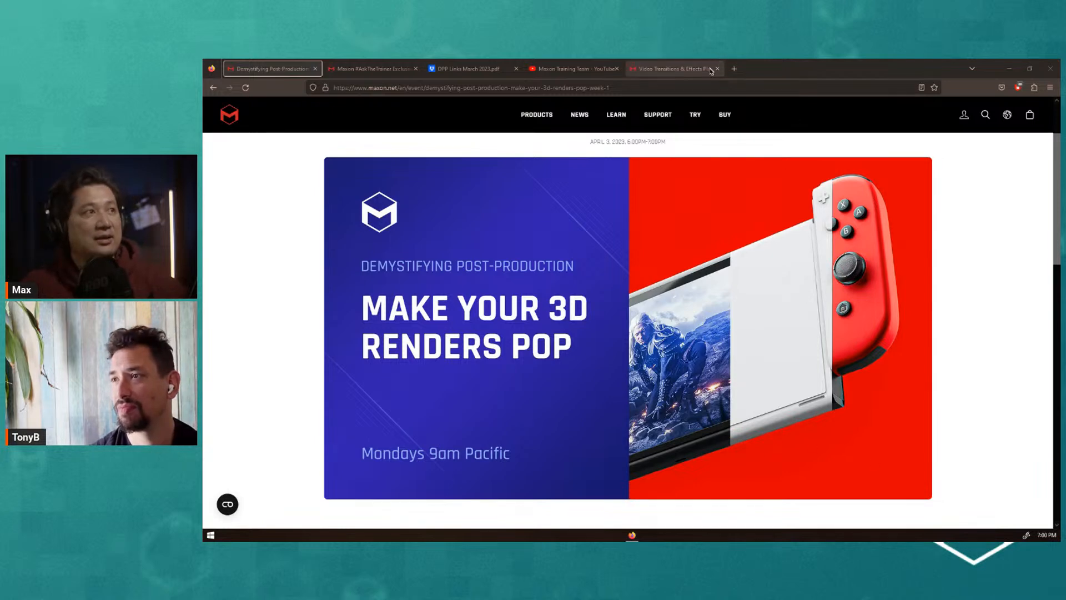
Step: In Firefox, view the Maxon Training Team YouTube channel and read the Make Your 3D Renders Pop - Week 1 event page
click(573, 68)
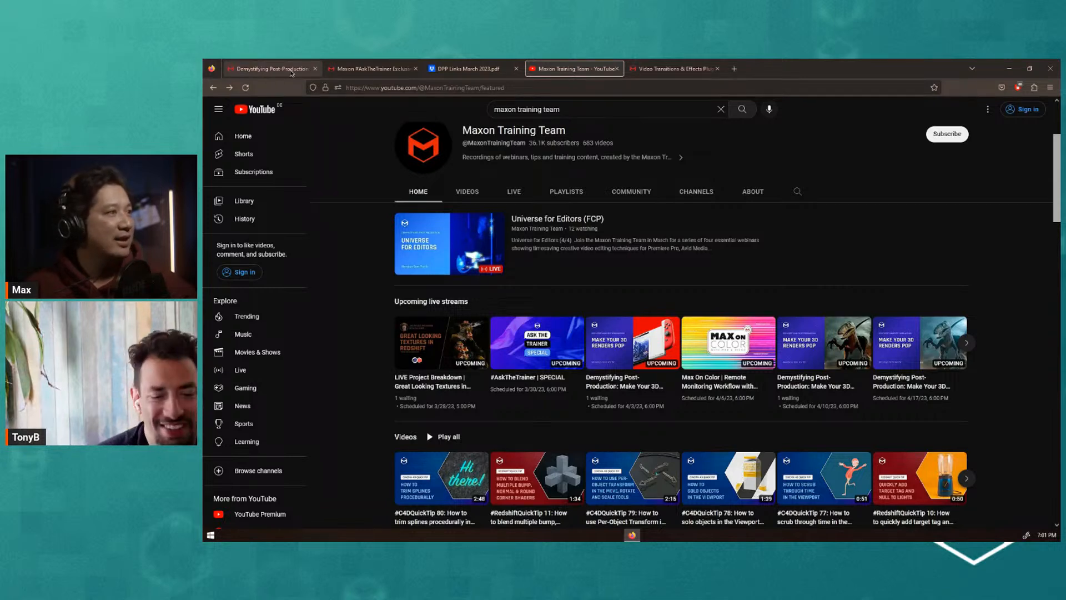
click(290, 72)
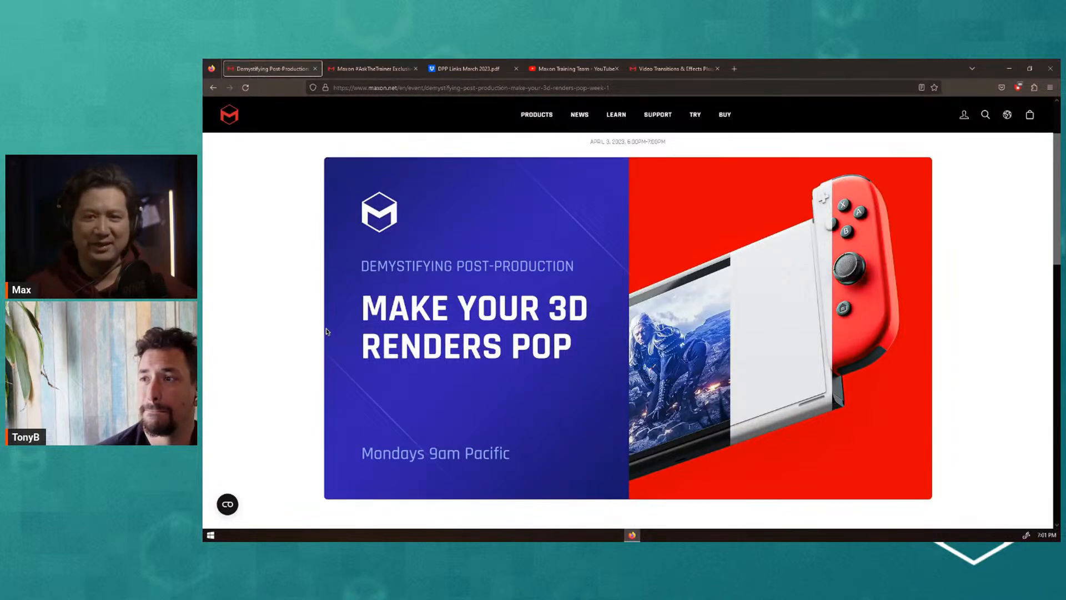
scroll(327, 331, down, 5)
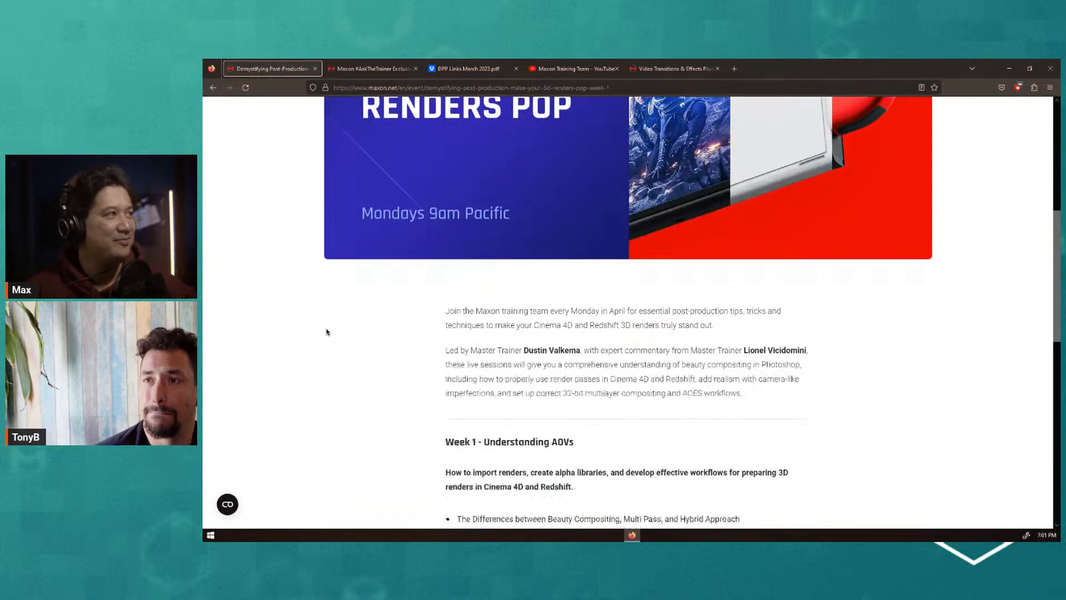
scroll(327, 332, up, 5)
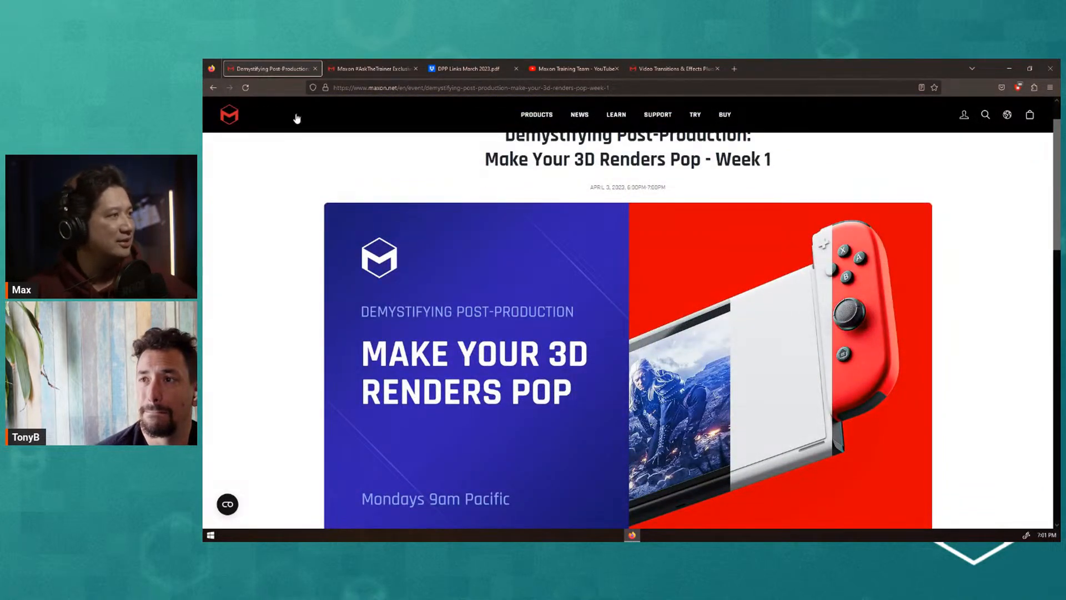
Step: Return to the Maxon Events page and look through the upcoming event cards
click(213, 89)
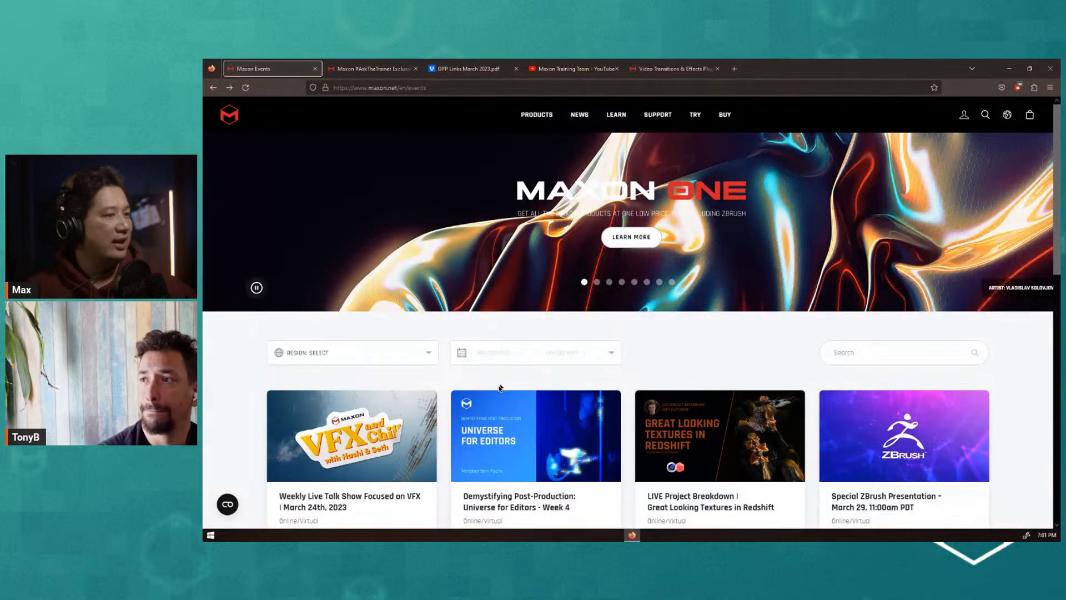
scroll(500, 391, down, 2)
scroll(500, 391, down, 3)
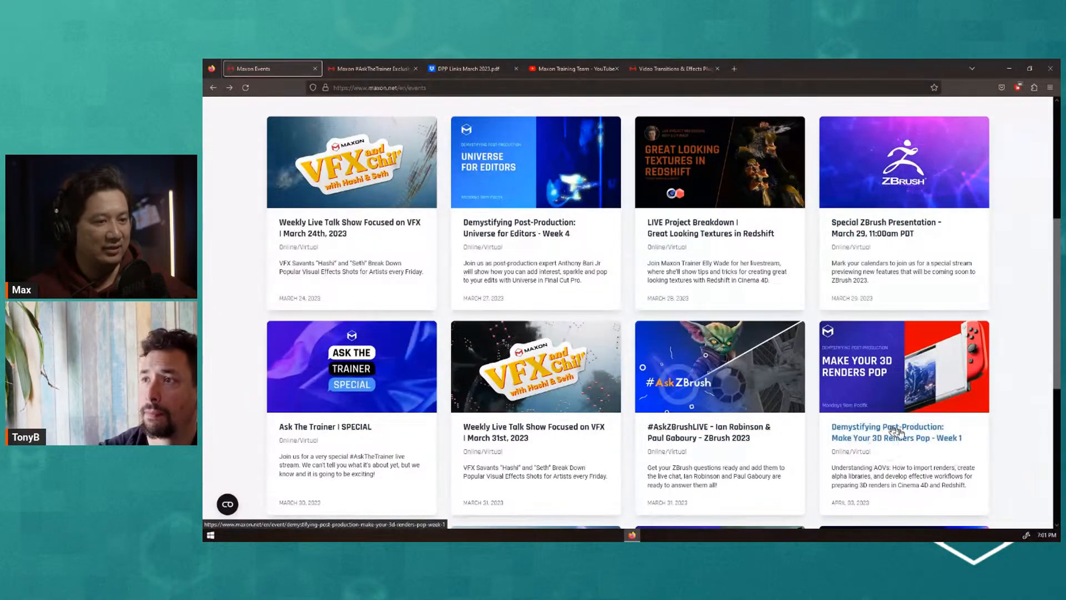
scroll(924, 454, down, 1)
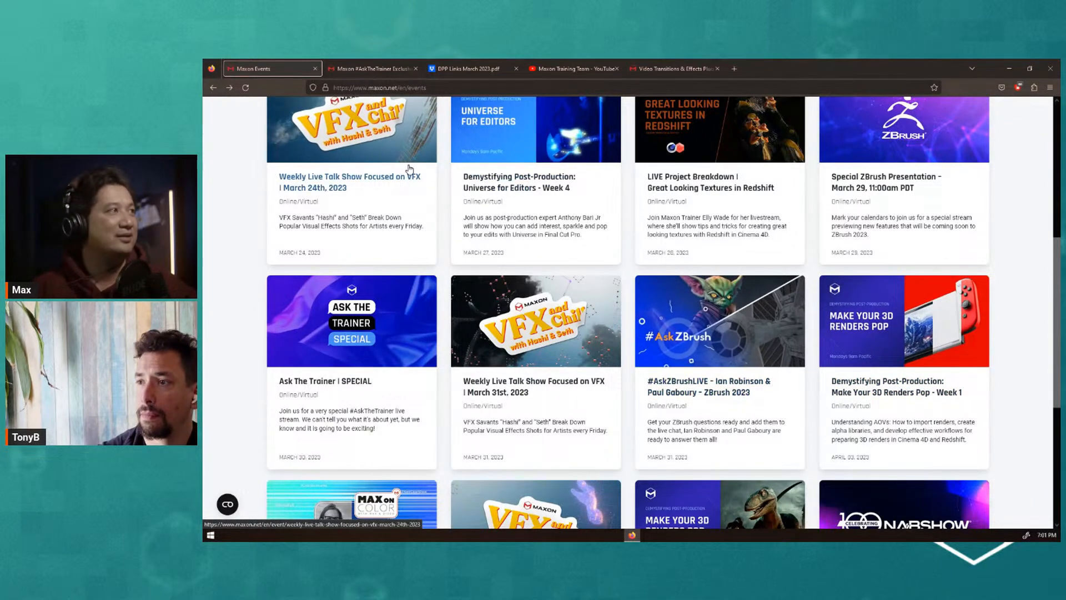
Step: View the webinar links in DPP Links March 2023.pdf and bring up the Maxon Training Team YouTube channel again
click(475, 69)
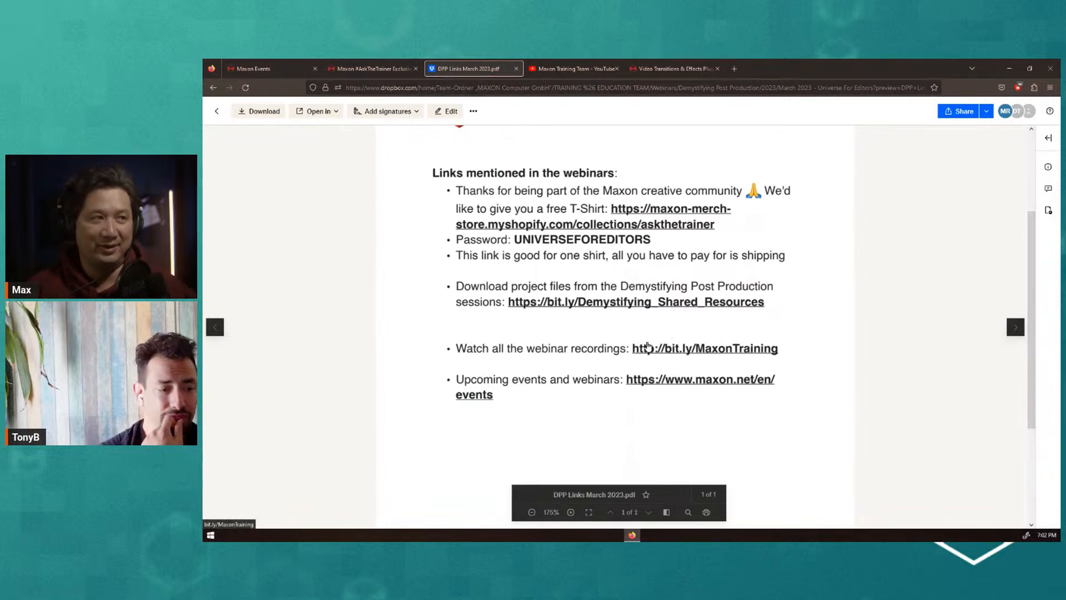
click(597, 68)
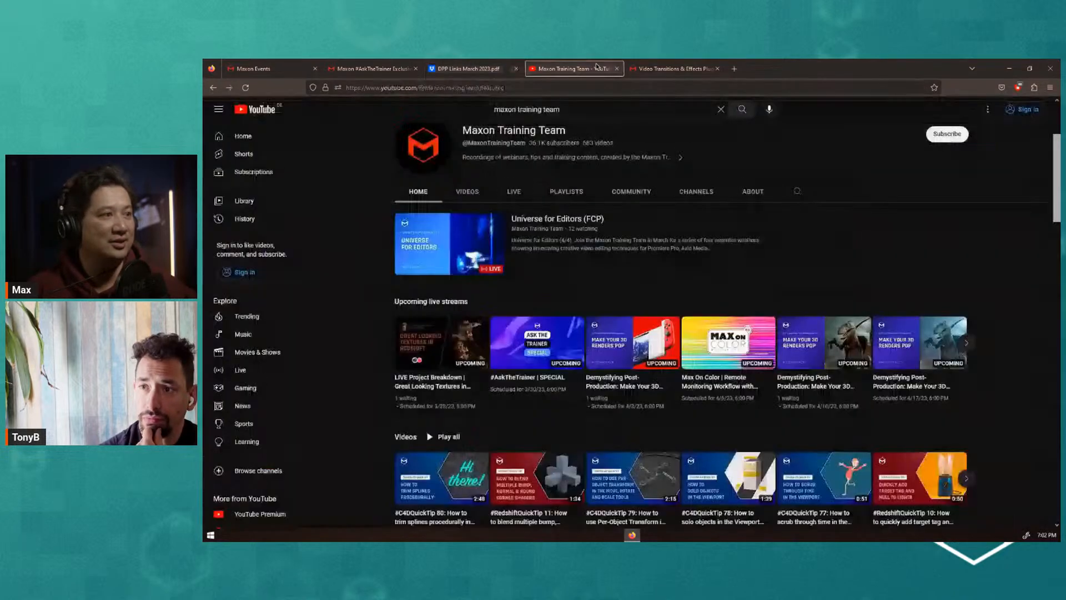
Step: Look through the Maxon #AskTheTrainer Exclusive Wear collection in the merch store down to the ZBrush logo hat
click(376, 69)
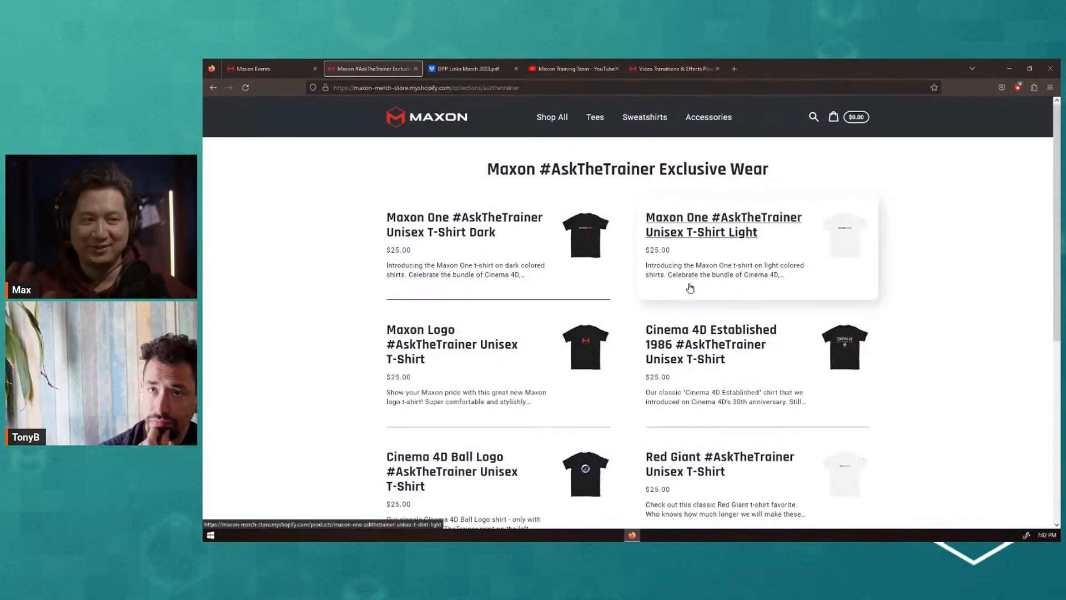
scroll(807, 441, down, 4)
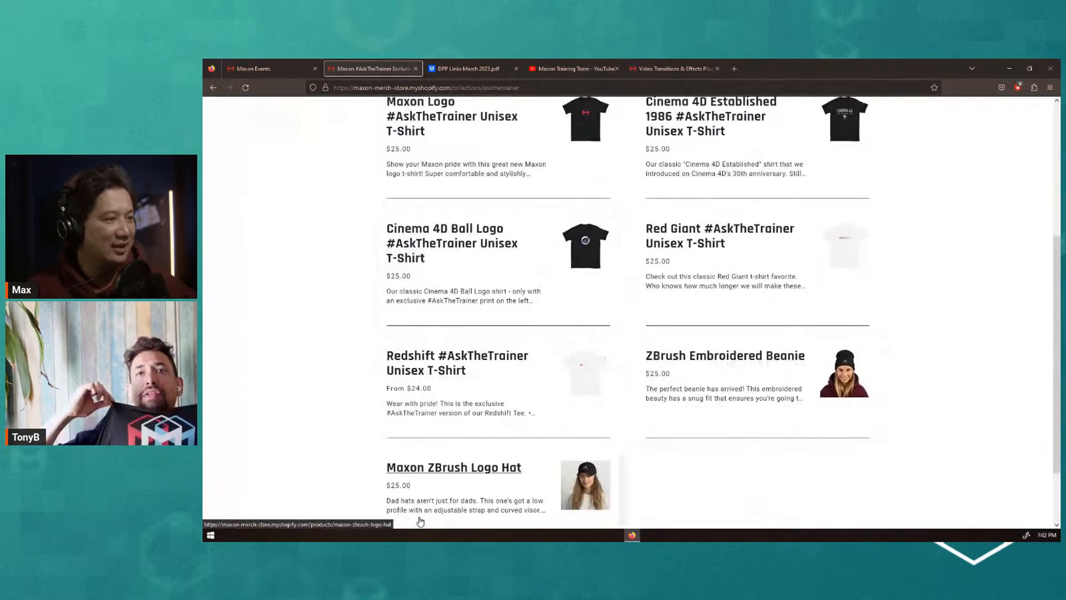
scroll(421, 521, down, 2)
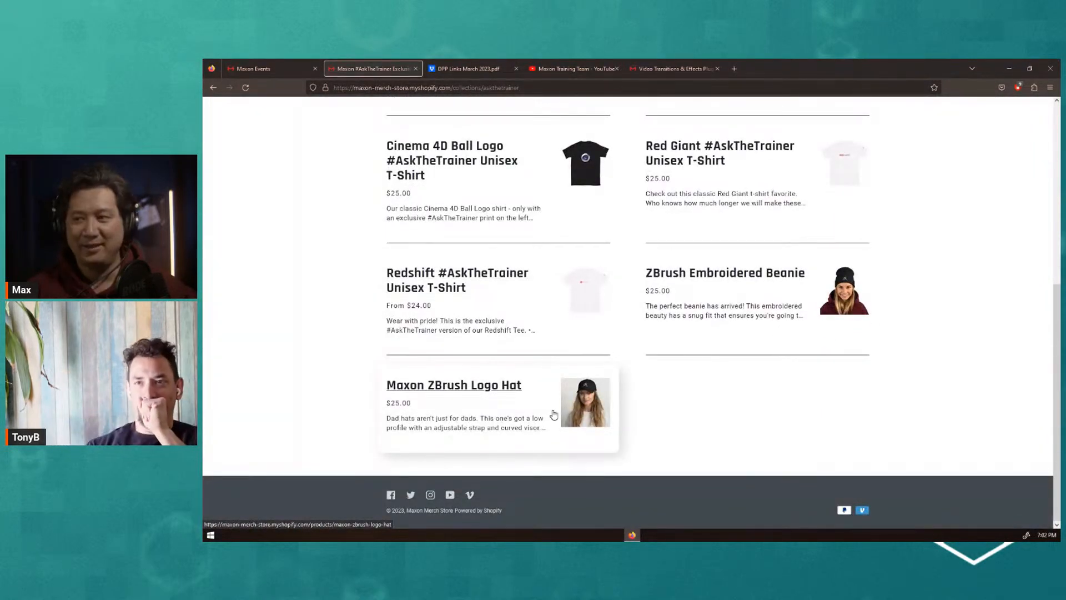
scroll(555, 411, up, 2)
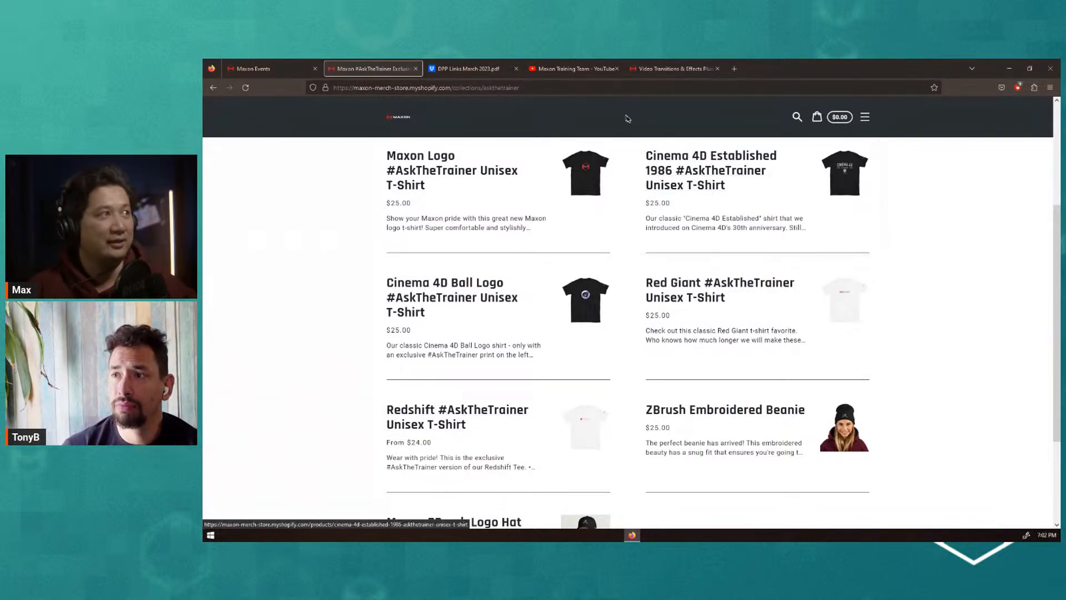
Step: Return to the Universe tools page on the Maxon website and go from there to the main Universe product page
click(588, 68)
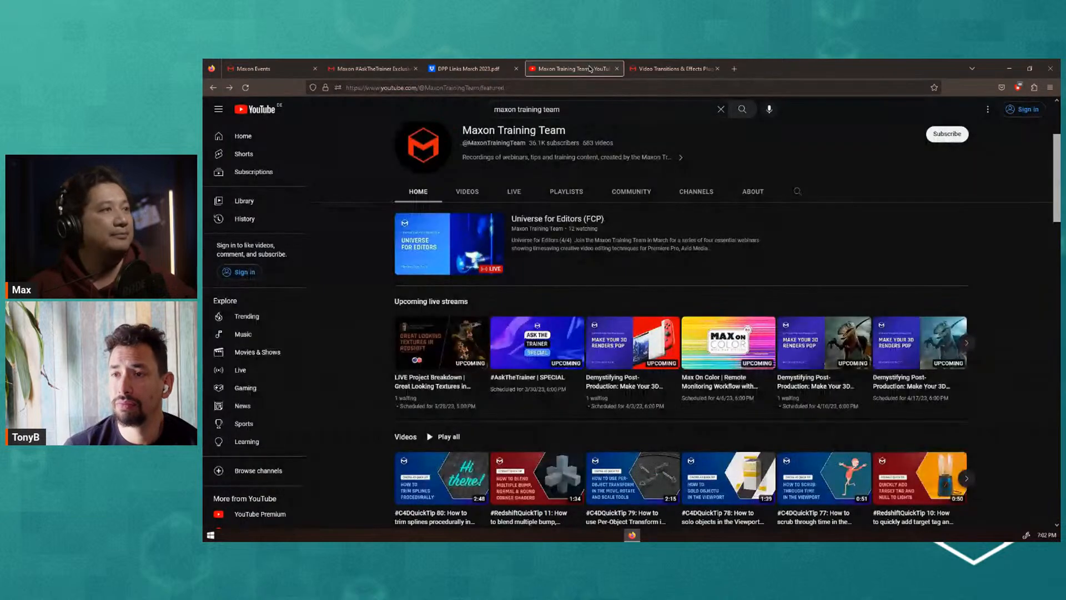
click(675, 69)
scroll(673, 145, up, 8)
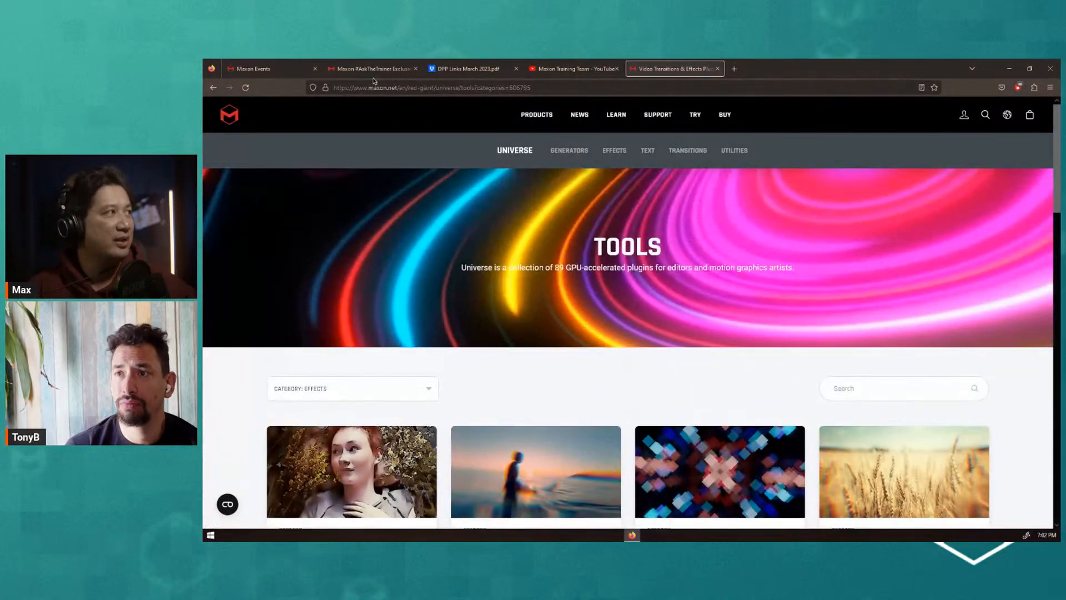
mouse_move(553, 117)
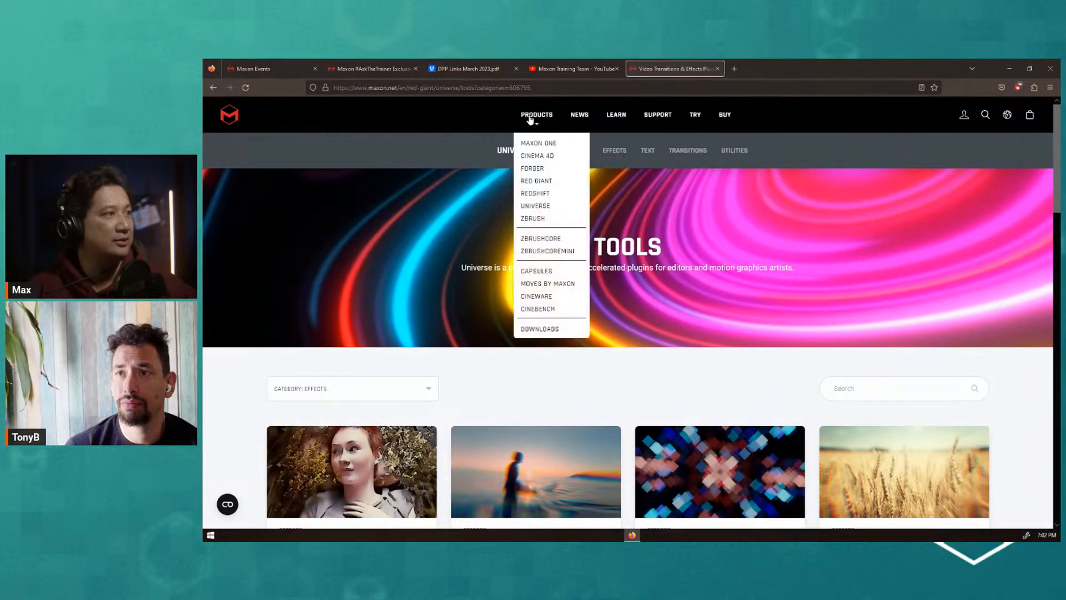
click(542, 206)
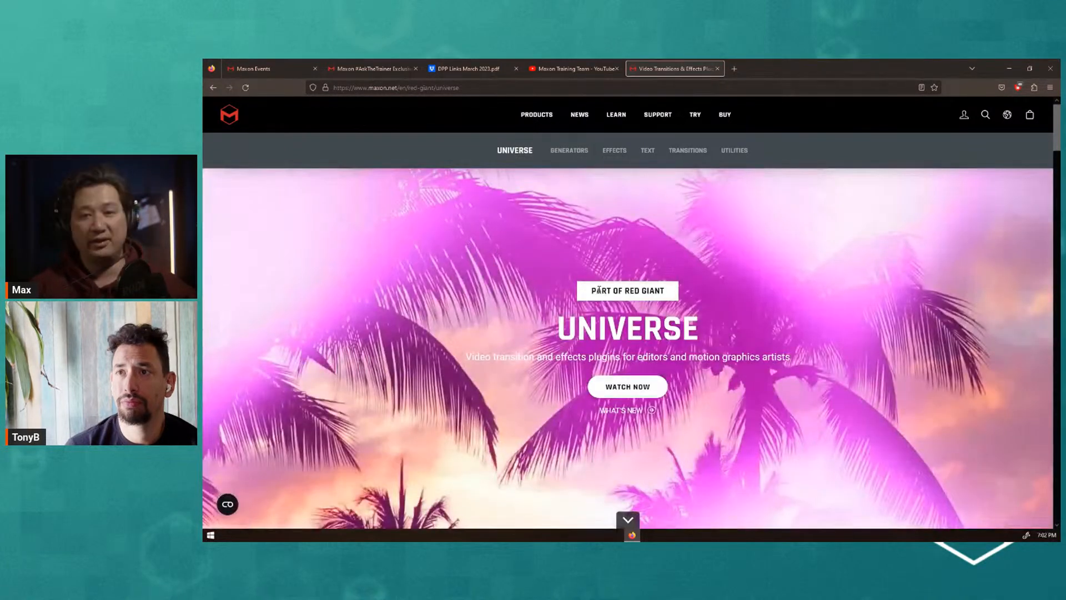